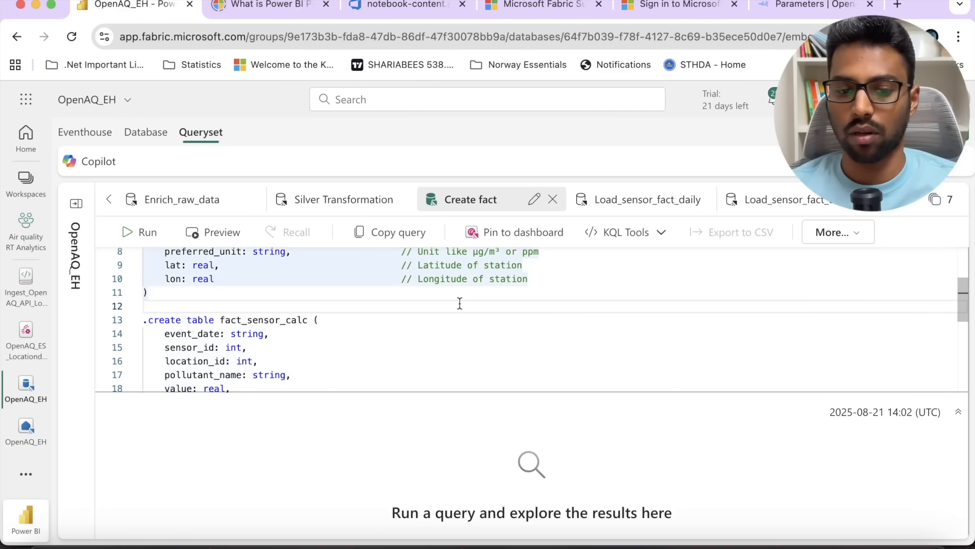
Step: Examine the column names and data types in the fact_sensor_daily table definition of the Create fact query
scroll(460, 303, up, 4)
double_click(242, 281)
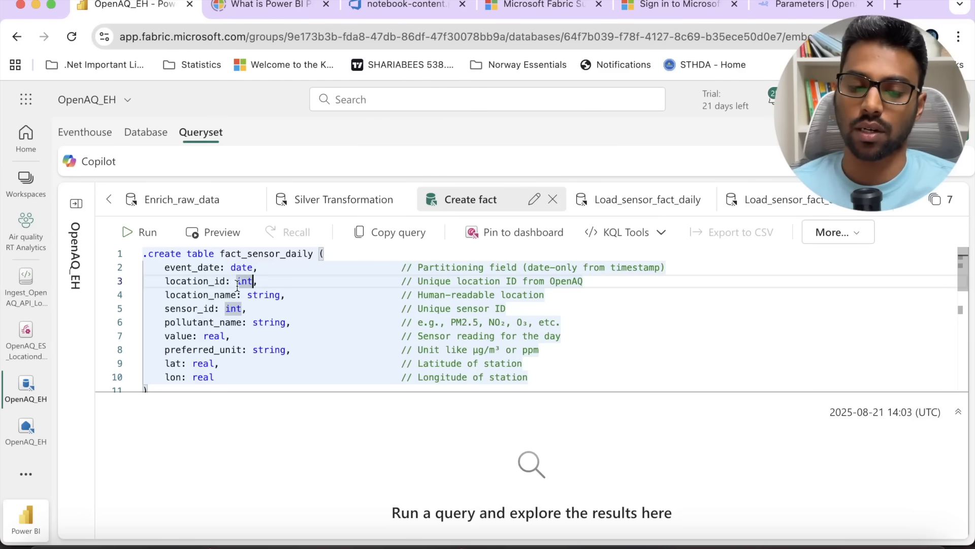
double_click(270, 254)
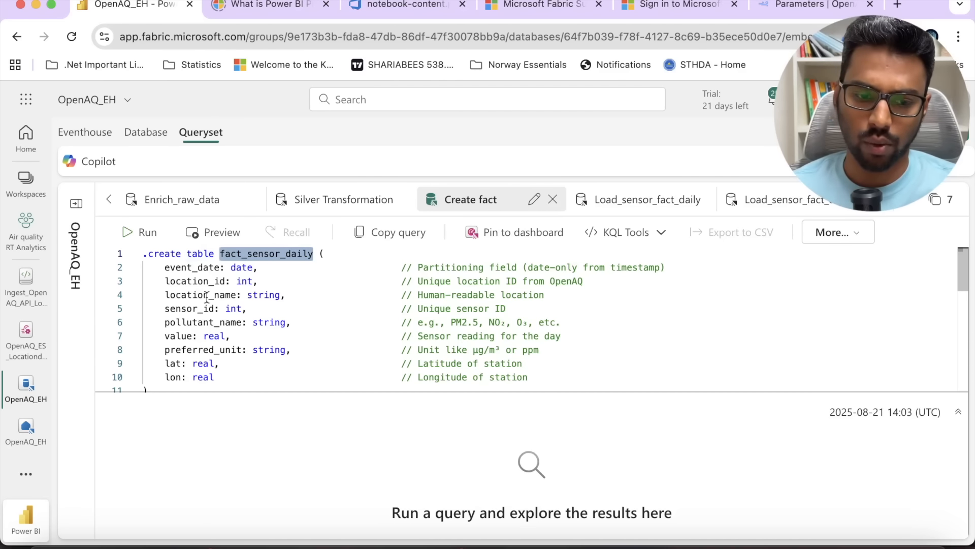
double_click(207, 322)
click(187, 336)
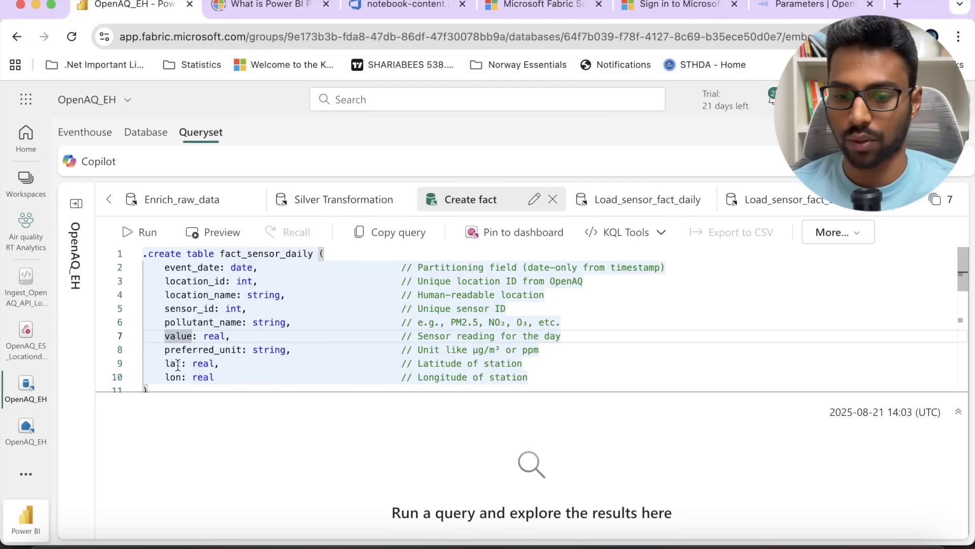
drag(226, 377, 147, 268)
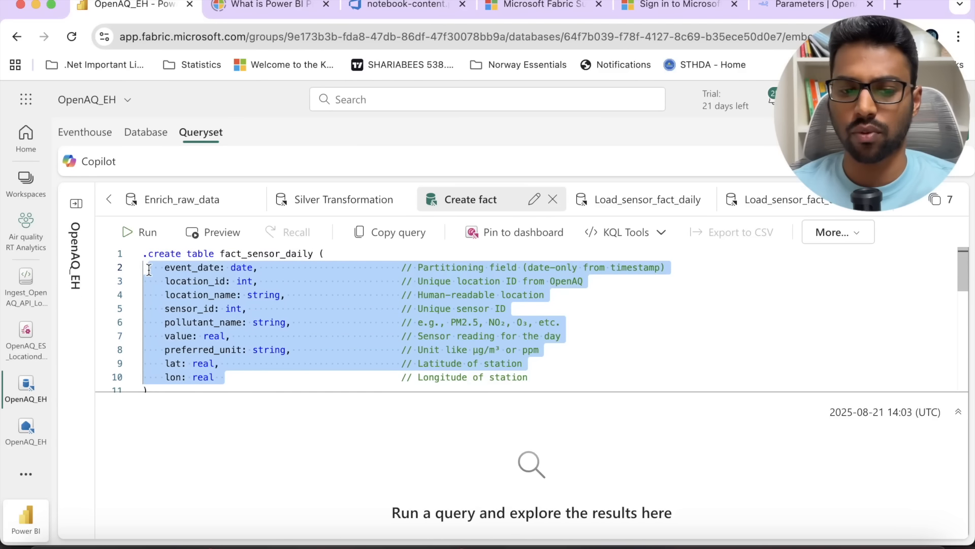
click(211, 295)
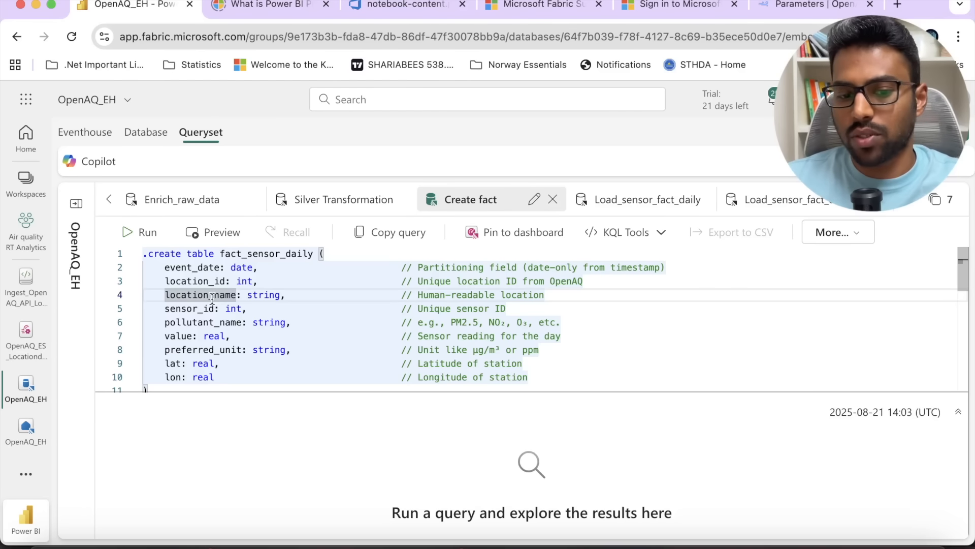
double_click(216, 282)
double_click(220, 295)
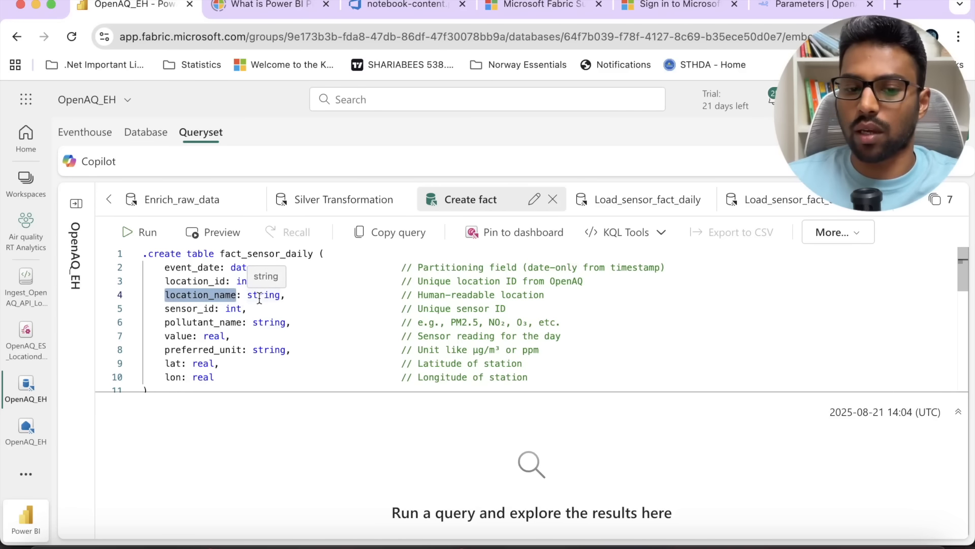
double_click(212, 281)
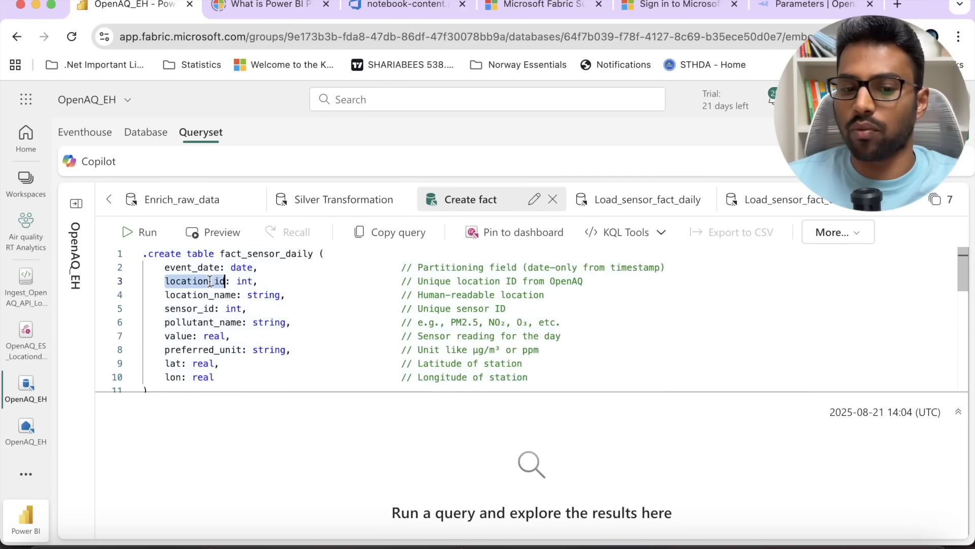
double_click(209, 308)
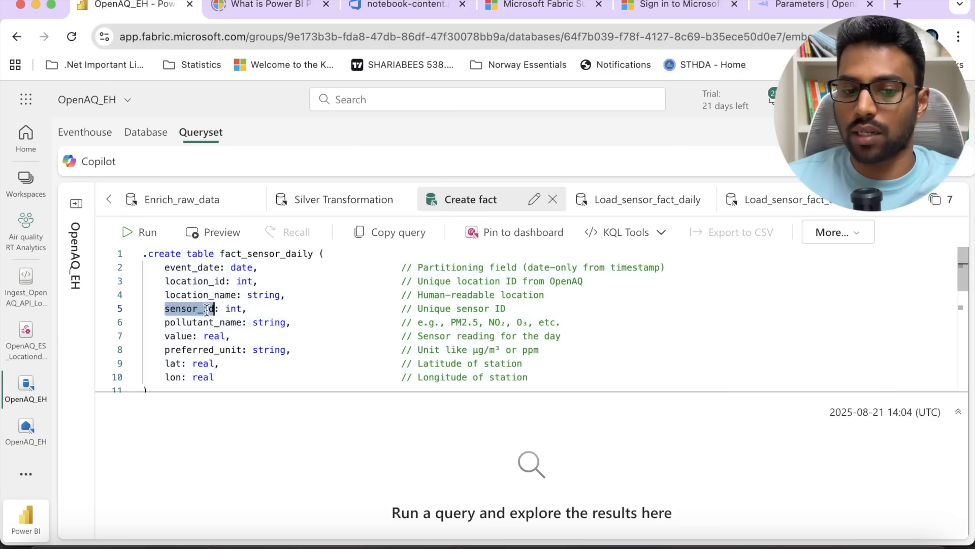
triple_click(215, 296)
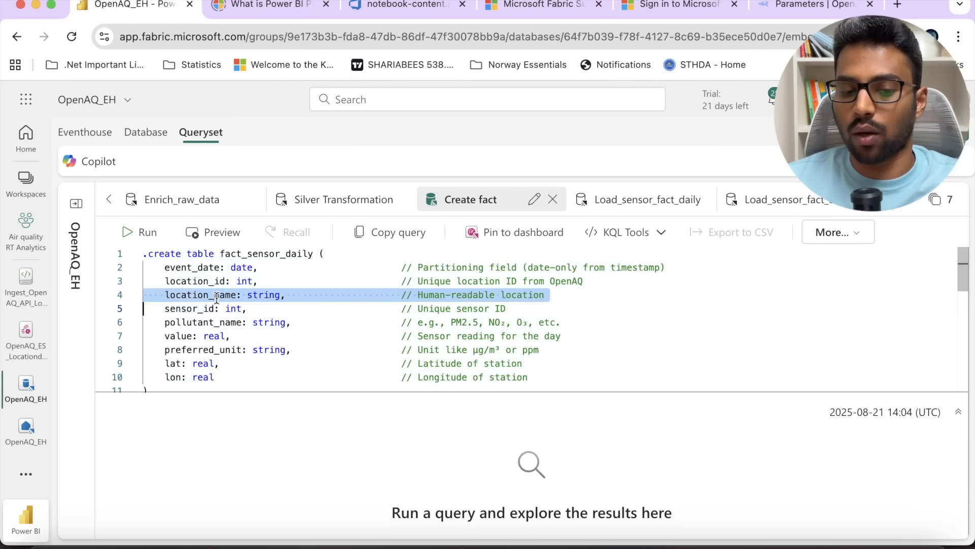
double_click(220, 324)
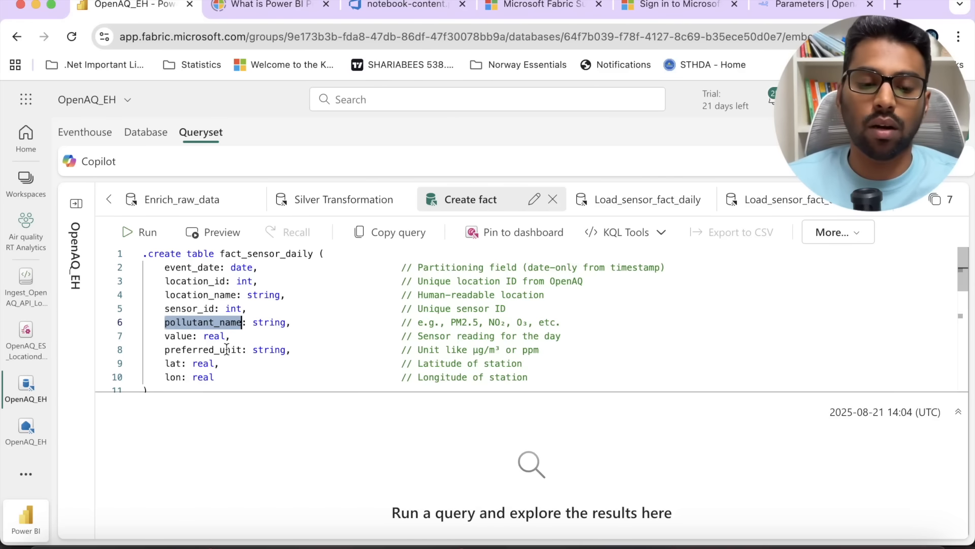
double_click(214, 297)
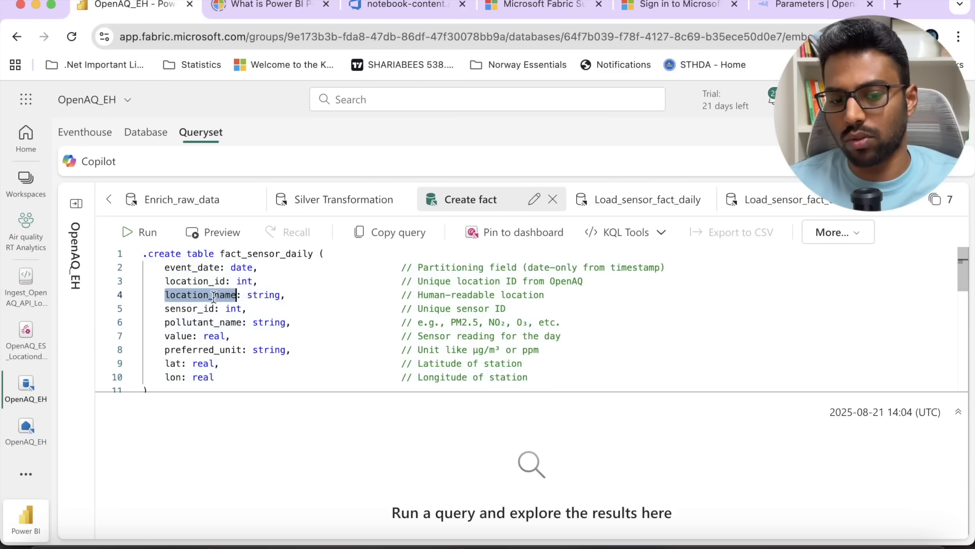
key(super+a)
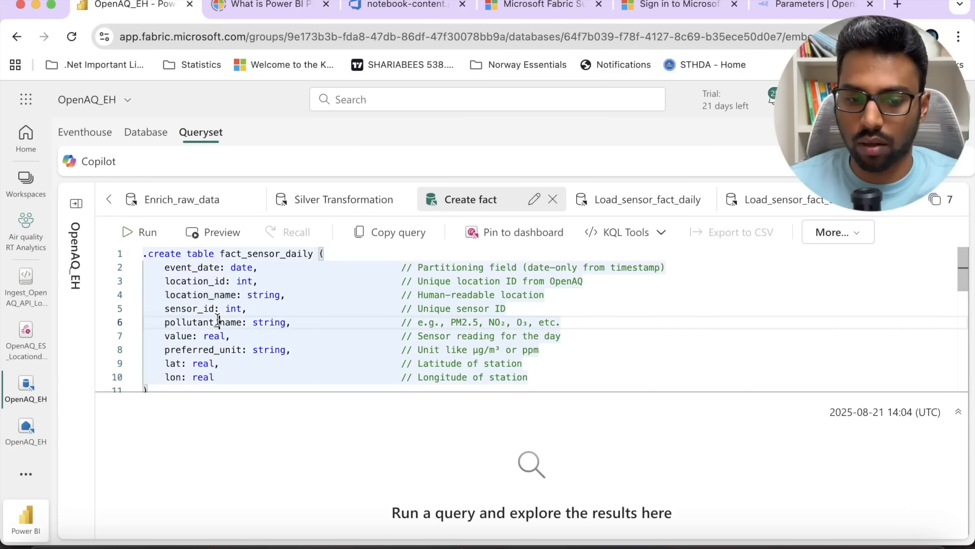
double_click(218, 321)
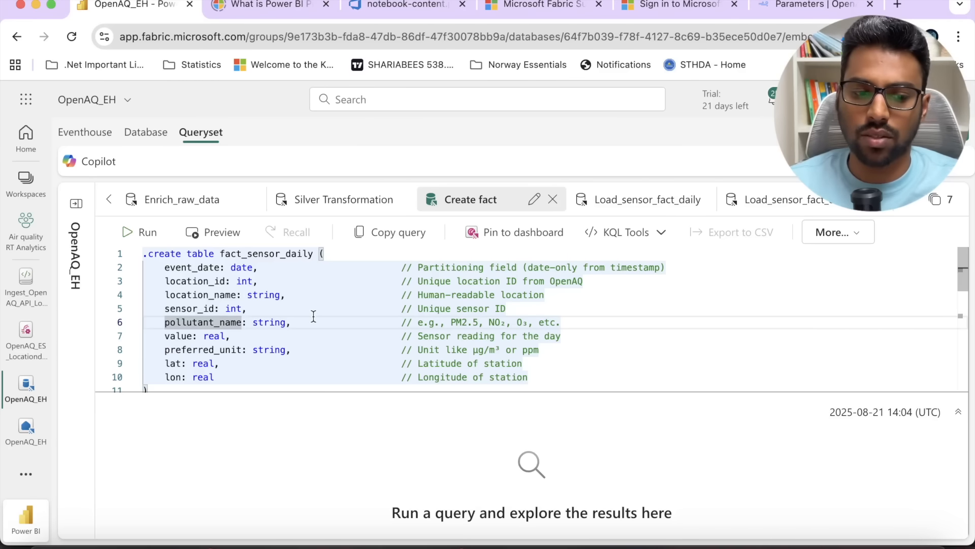
Step: Open the Load_sensor_fact_daily query and examine its append target, its del_norte_silver source and the startofday event_date logic
click(624, 200)
click(645, 275)
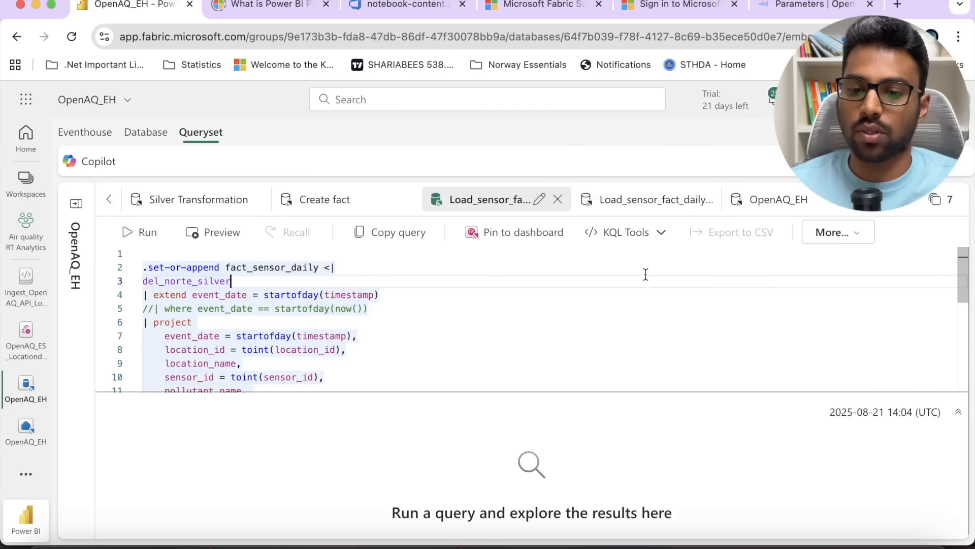
mouse_move(961, 262)
mouse_down()
mouse_move(962, 351)
mouse_move(961, 256)
mouse_up()
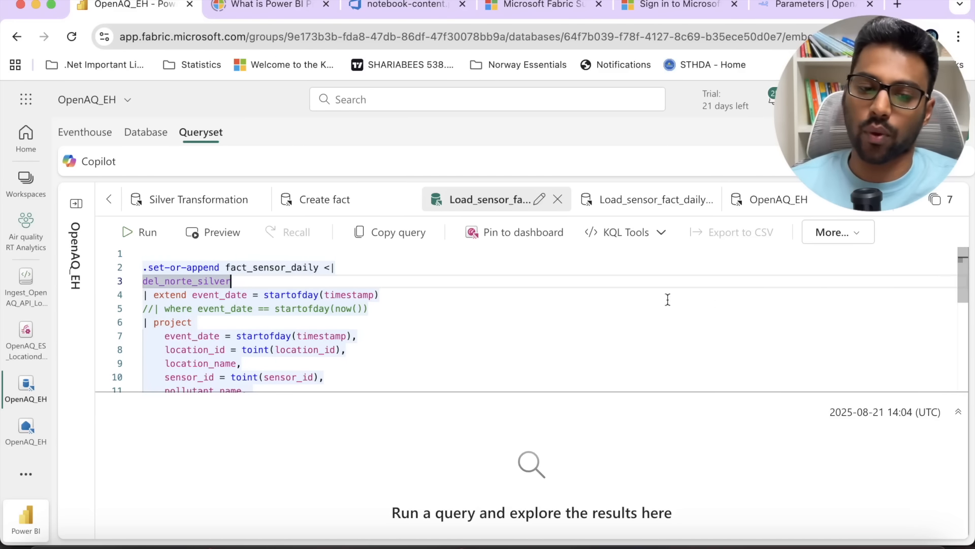
click(494, 299)
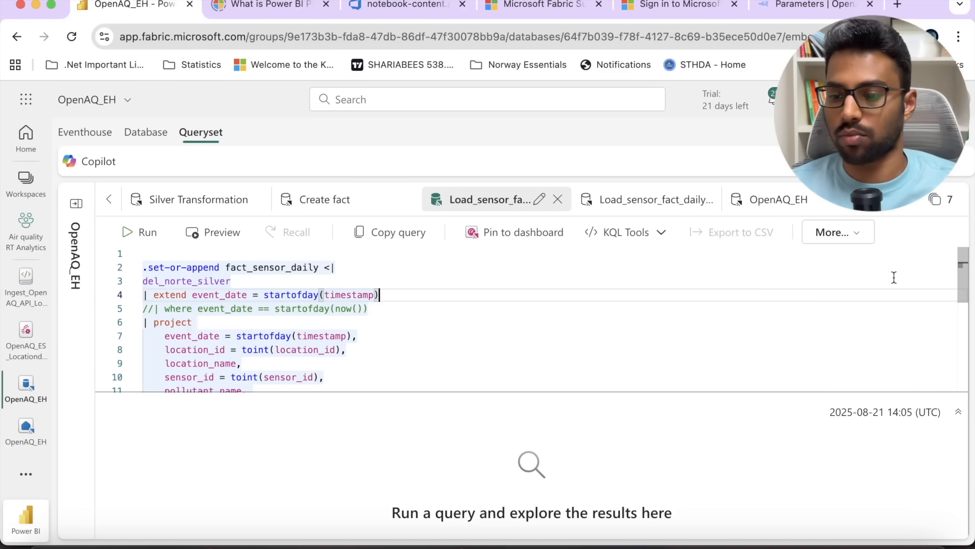
drag(962, 282, 968, 254)
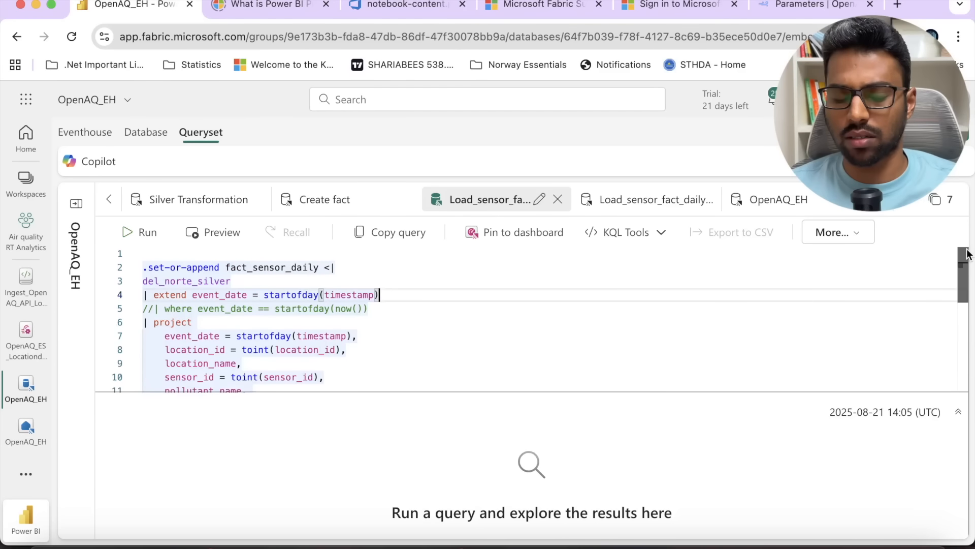
click(377, 308)
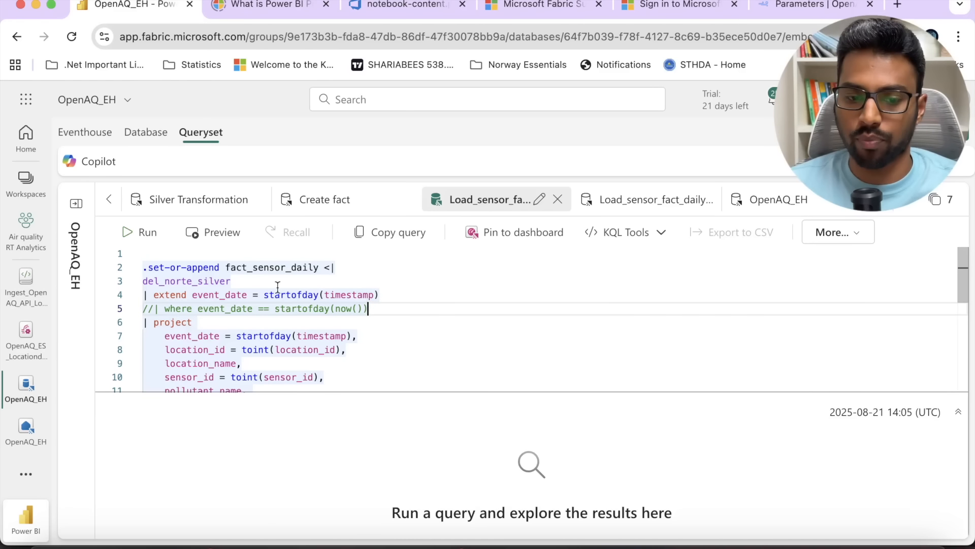
drag(148, 267, 308, 268)
double_click(209, 281)
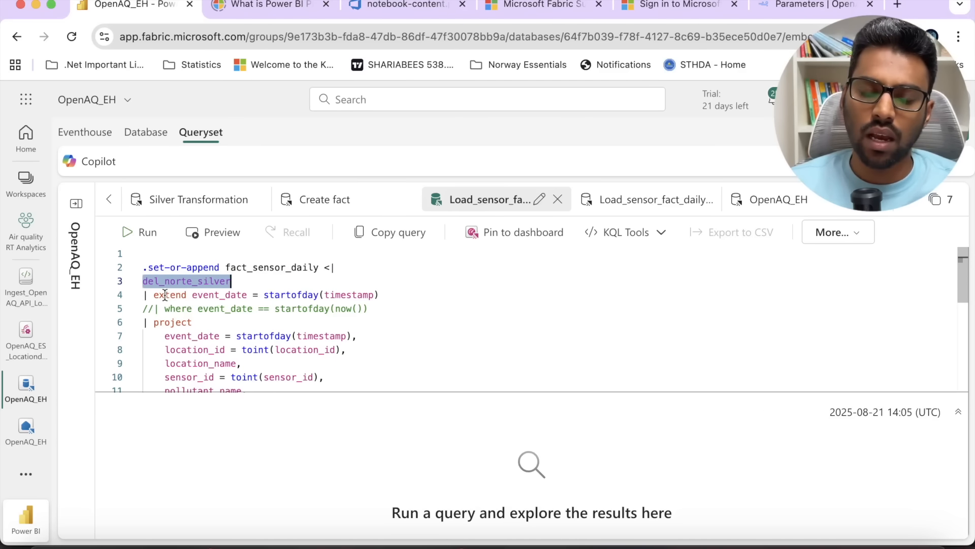
double_click(219, 295)
double_click(301, 308)
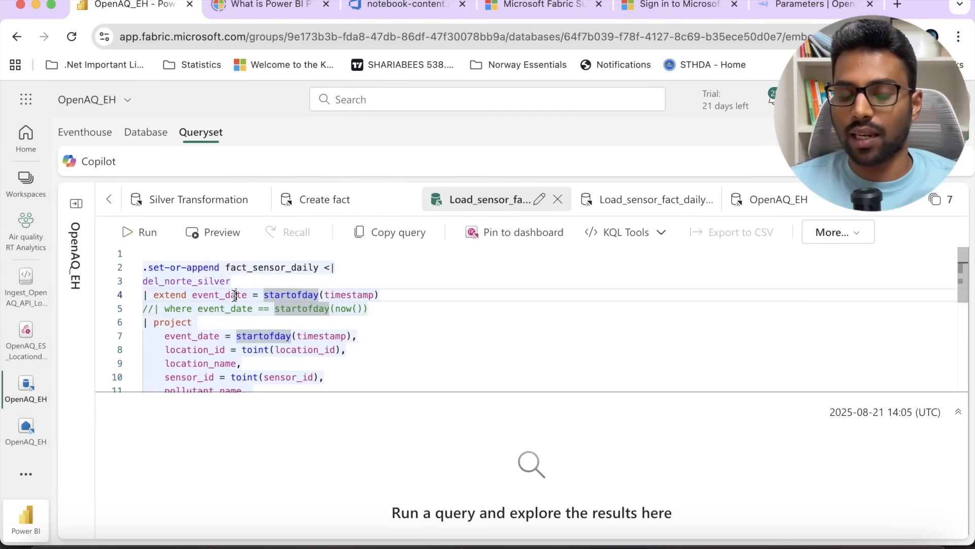
double_click(218, 295)
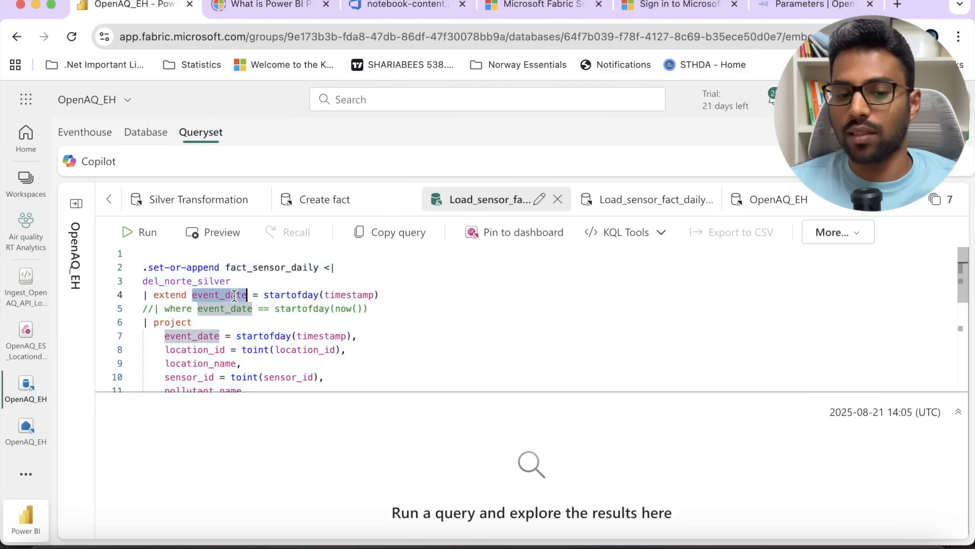
double_click(294, 294)
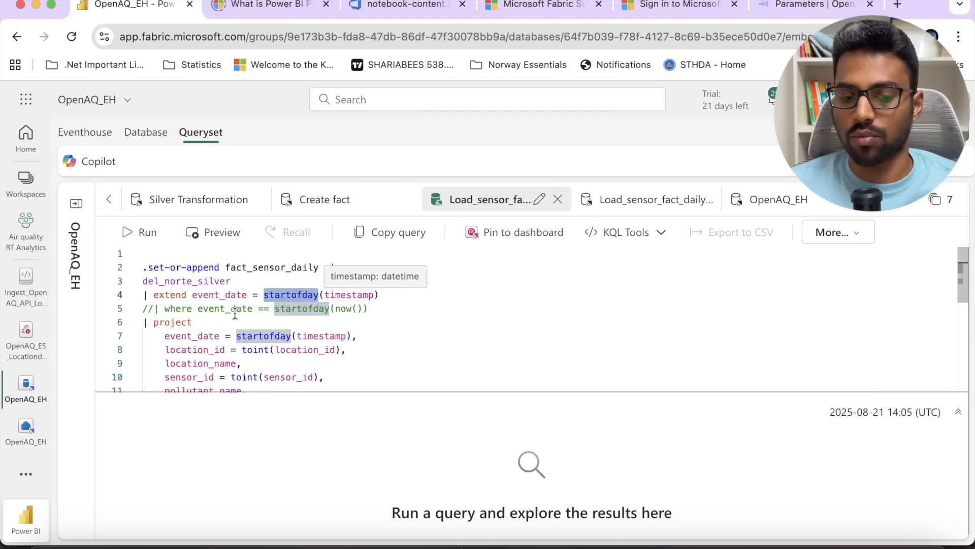
Step: Uncomment the filter line "| where event_date == startofday(now())" in the fact_sensor_daily load query
click(155, 309)
key(BackSpace)
key(BackSpace)
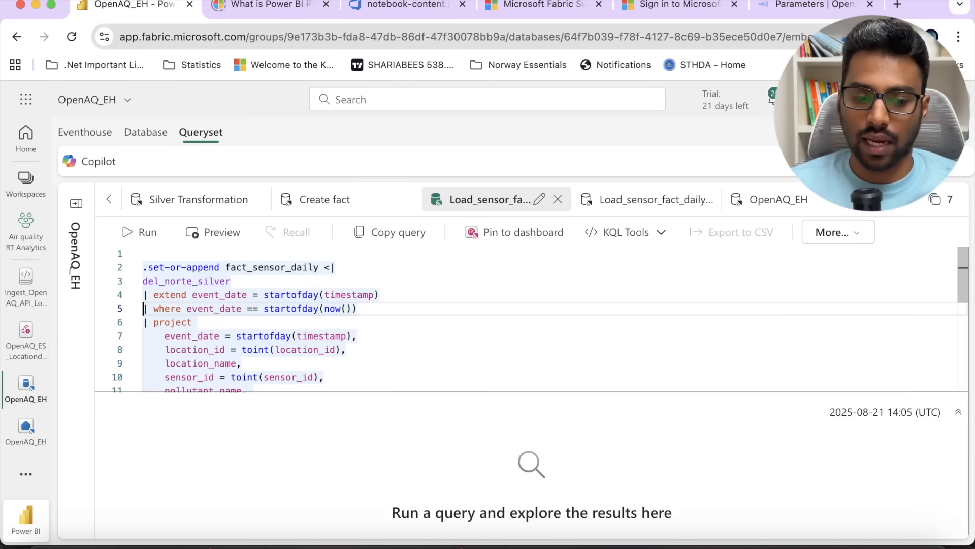
click(448, 310)
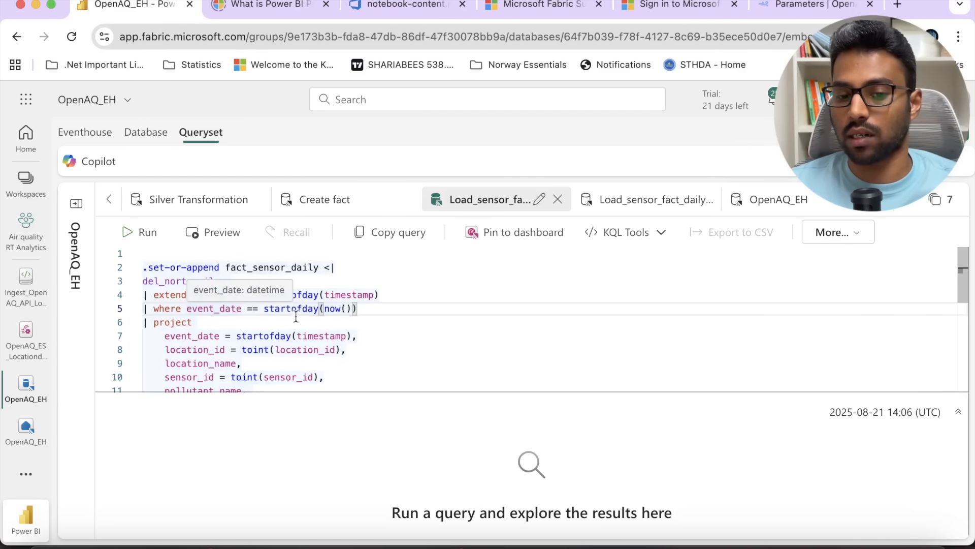
Step: Review the event_date filter and the projected columns of the load query, including the timestamp and location_id conversions
drag(362, 308, 144, 309)
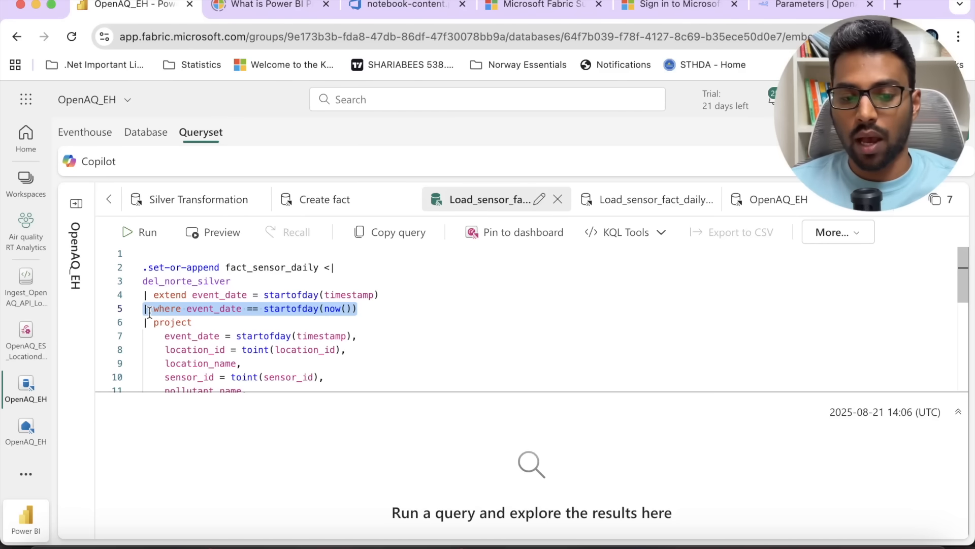
click(202, 314)
scroll(202, 315, down, 5)
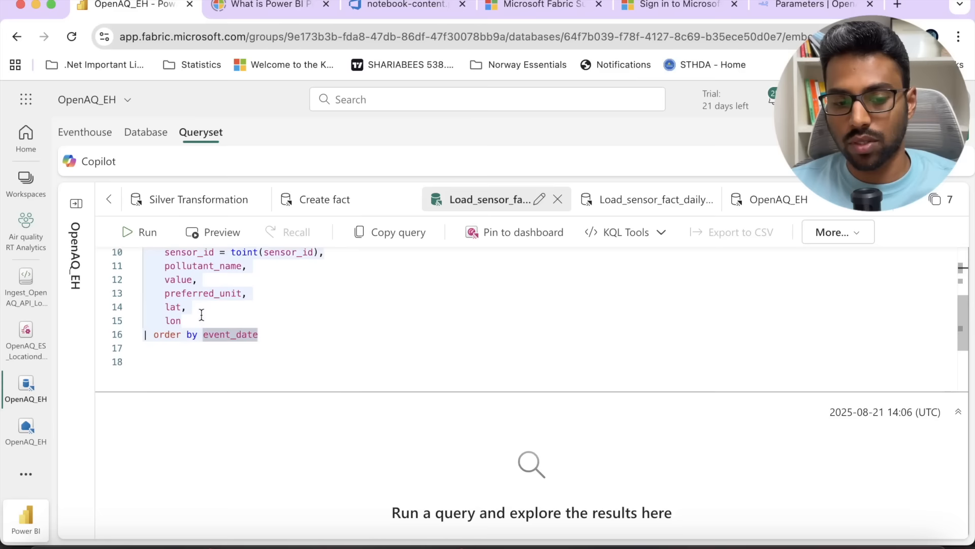
scroll(201, 315, up, 3)
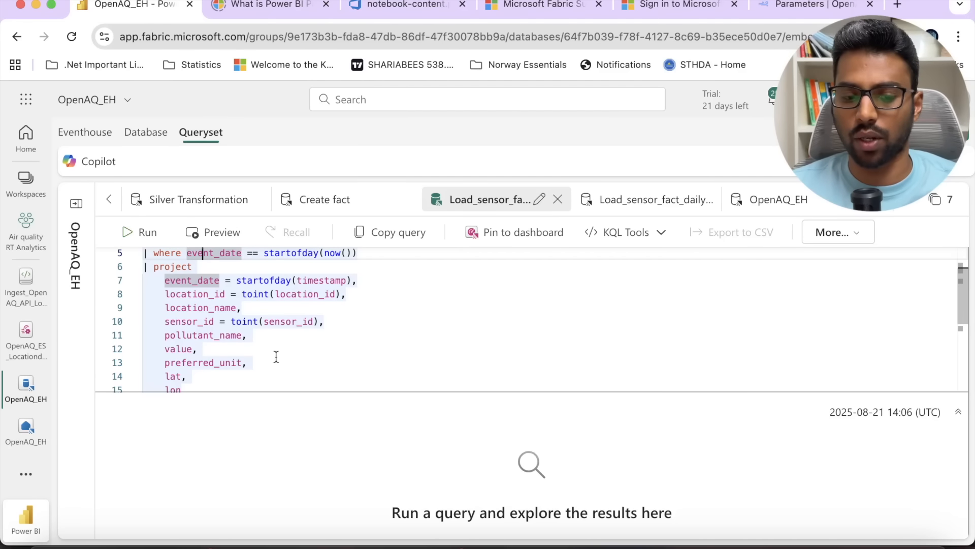
scroll(276, 357, down, 1)
scroll(278, 358, up, 2)
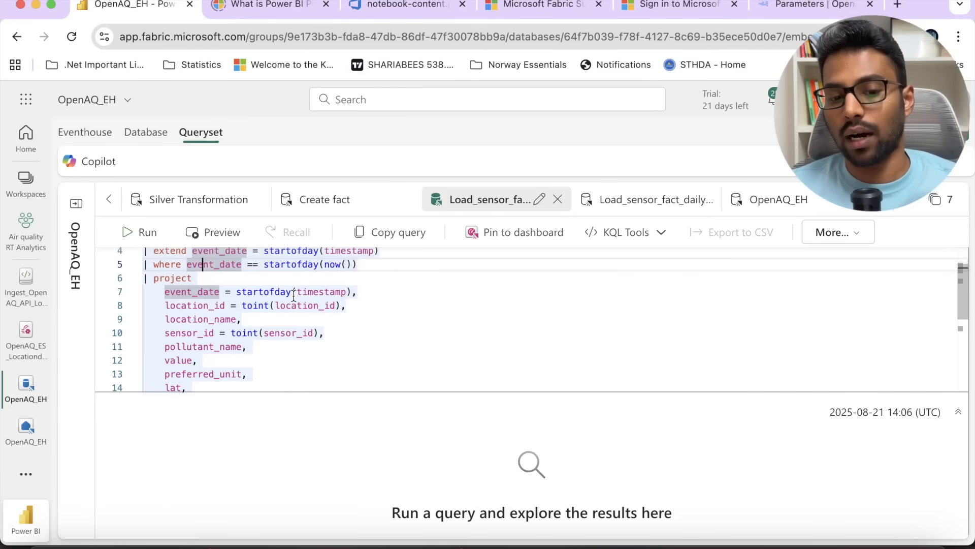
click(325, 291)
scroll(360, 289, up, 2)
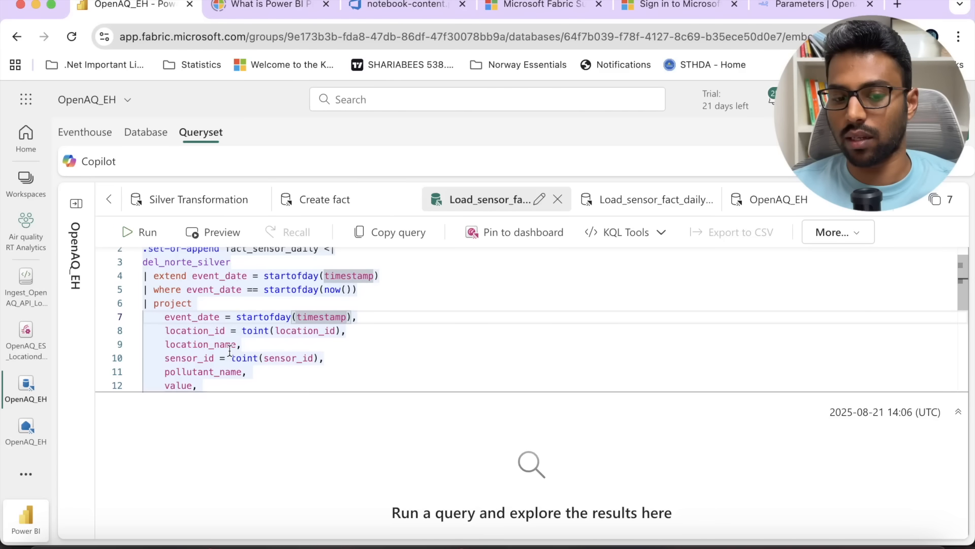
click(247, 344)
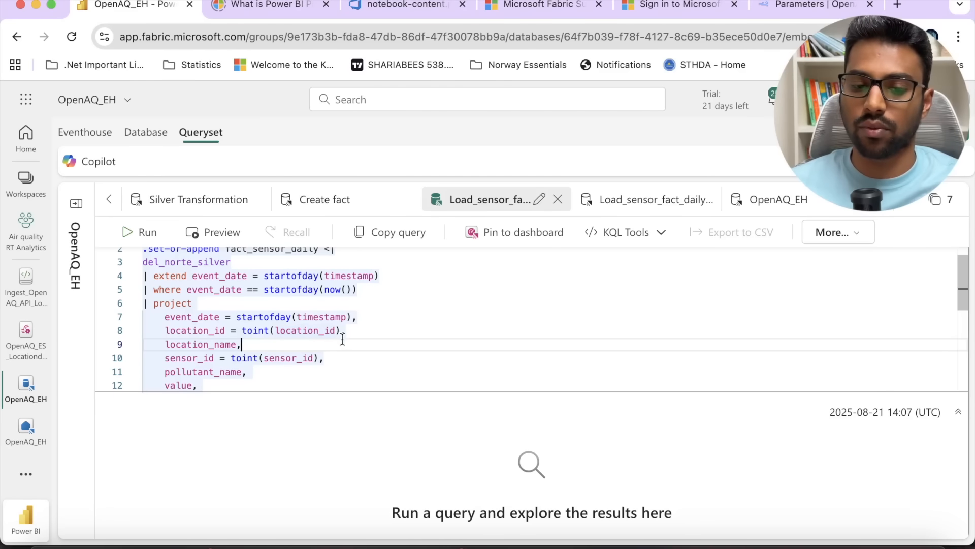
click(388, 334)
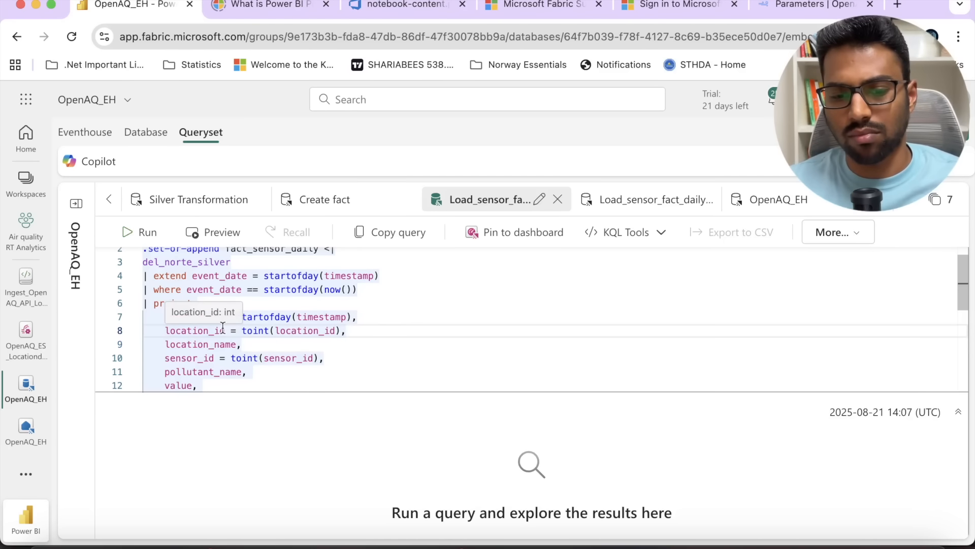
Step: Check where location_id comes from in the Silver Transformation query's dim_Location join, then return to the Load_sensor_fact_daily query
click(219, 203)
click(313, 322)
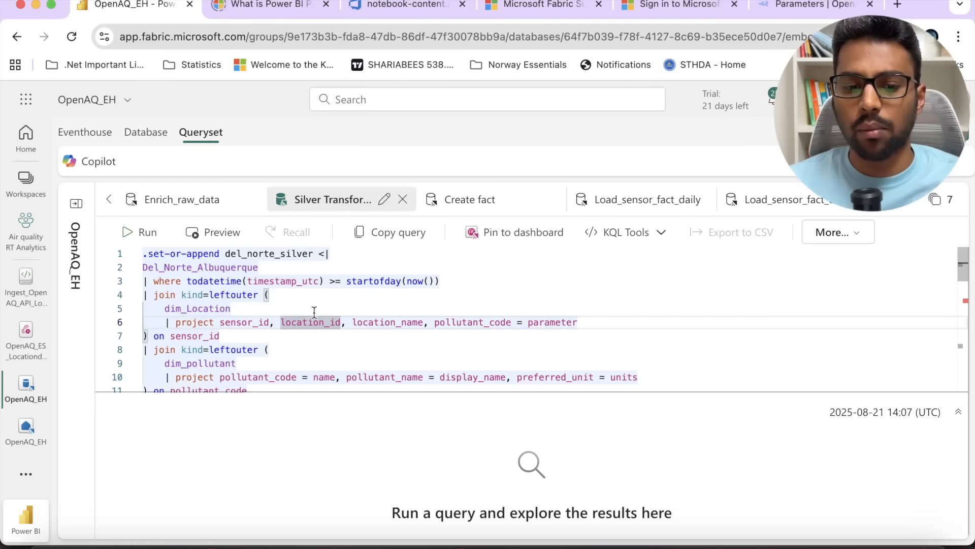
click(612, 202)
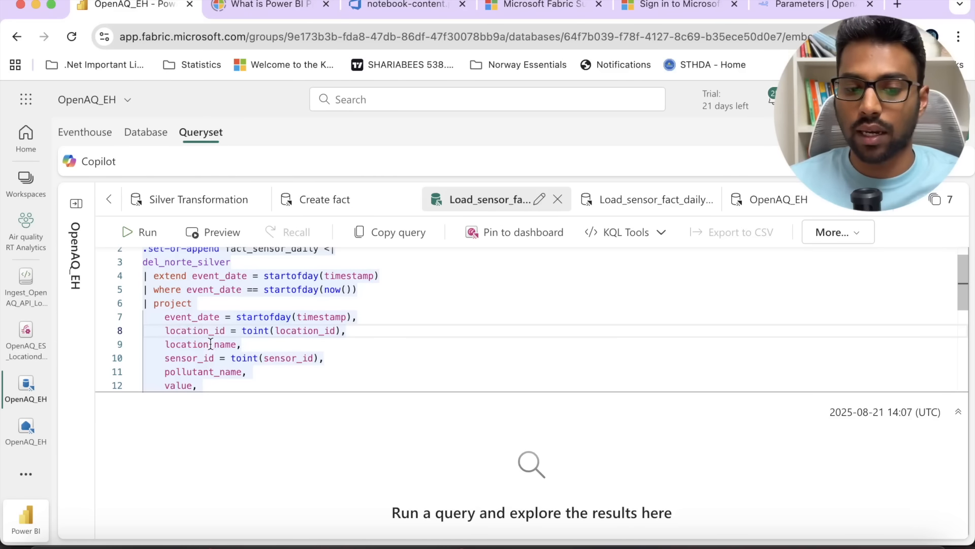
Step: Expand the database explorer and open the dim_Location table to view its data preview
click(76, 203)
drag(280, 387, 281, 404)
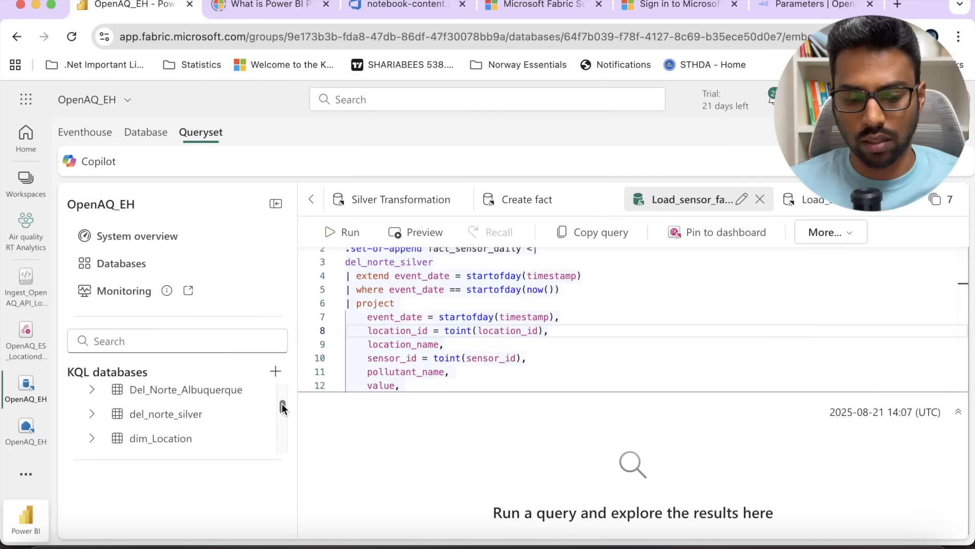
click(176, 428)
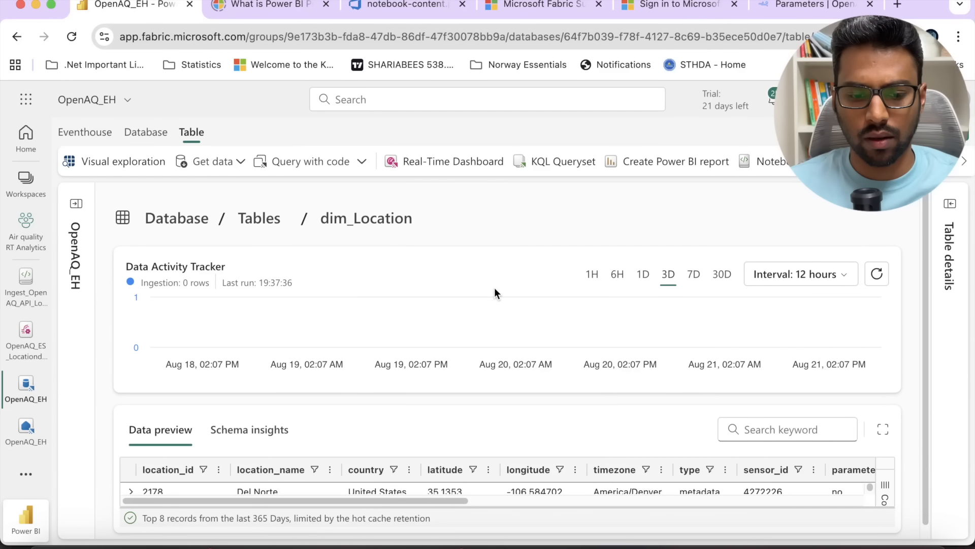
Step: Enlarge the dim_Location data preview, then reopen the Load_sensor_fact_daily query and review its projected columns and target table fact_sensor_daily
click(882, 432)
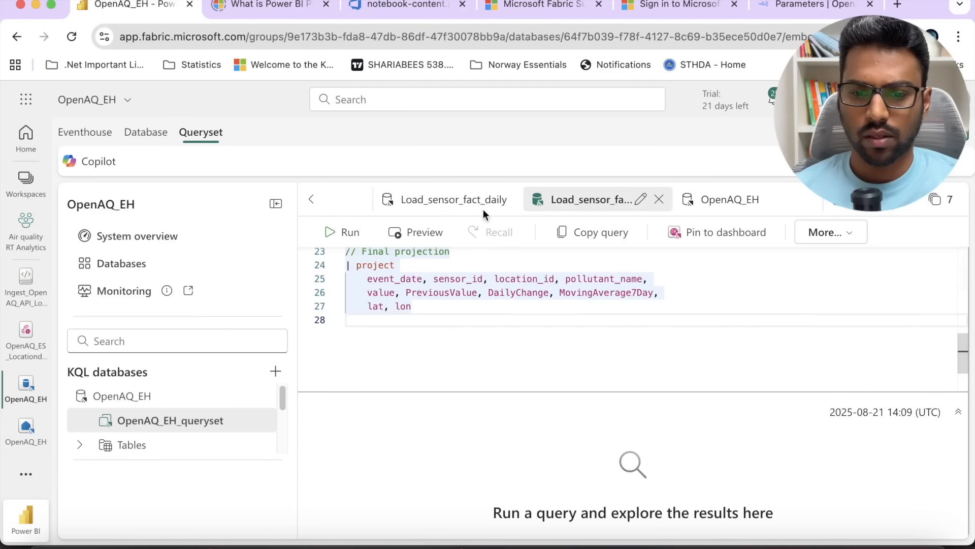
click(483, 209)
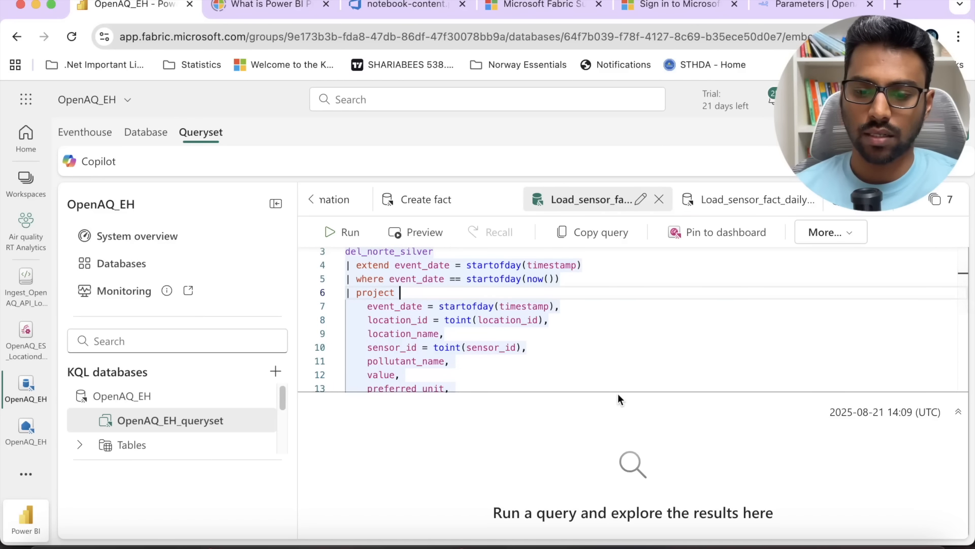
drag(617, 392, 617, 466)
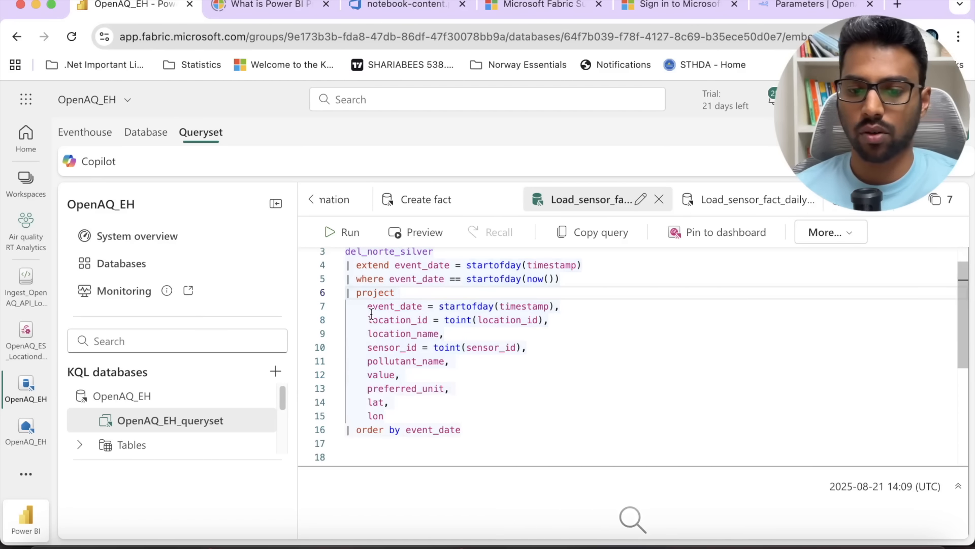
click(411, 412)
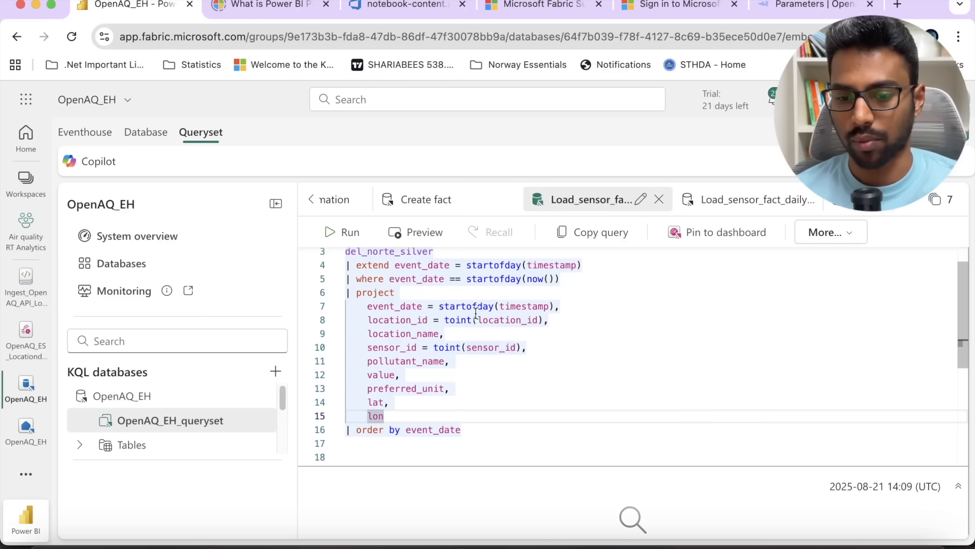
scroll(960, 301, up, 2)
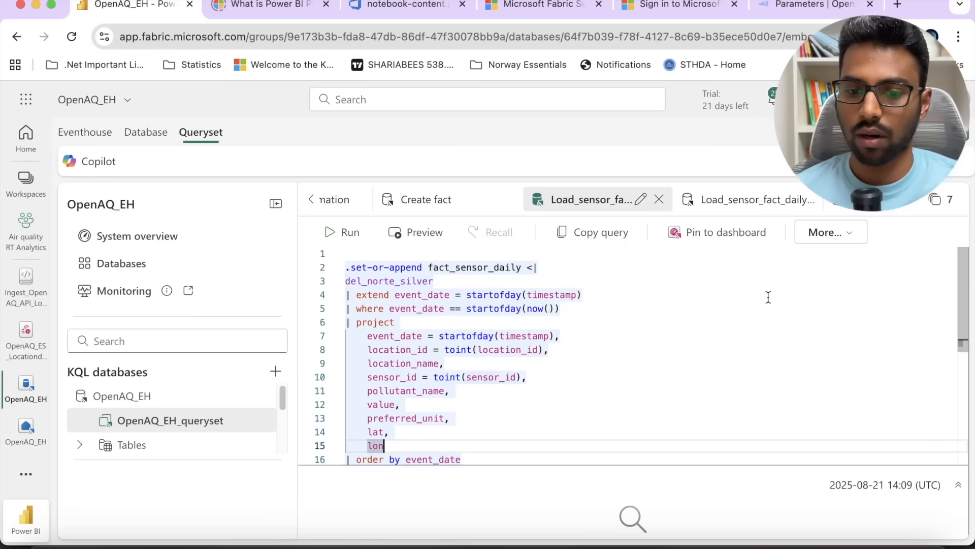
double_click(480, 268)
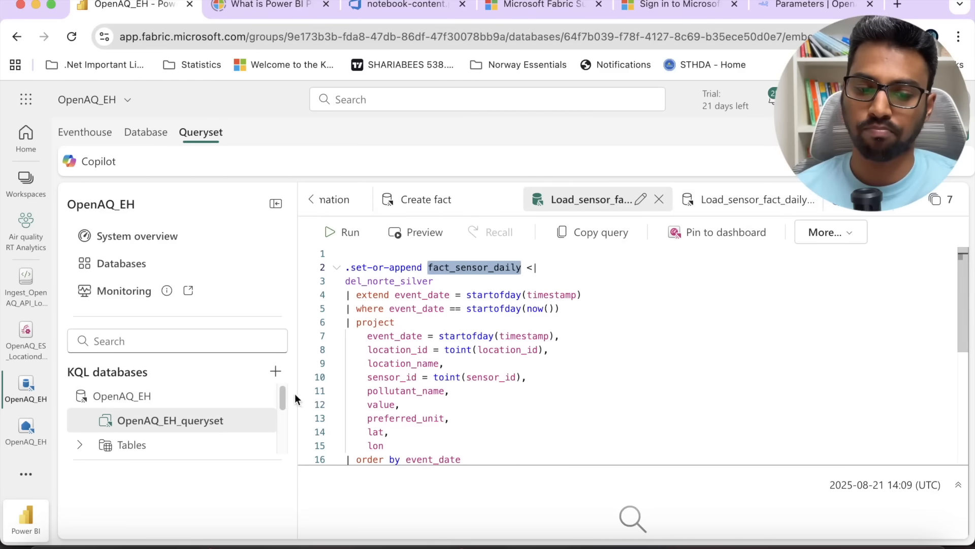
Step: Expand the Tables folder of the OpenAQ_EH database and locate the fact_sensor_daily table
drag(284, 392, 285, 413)
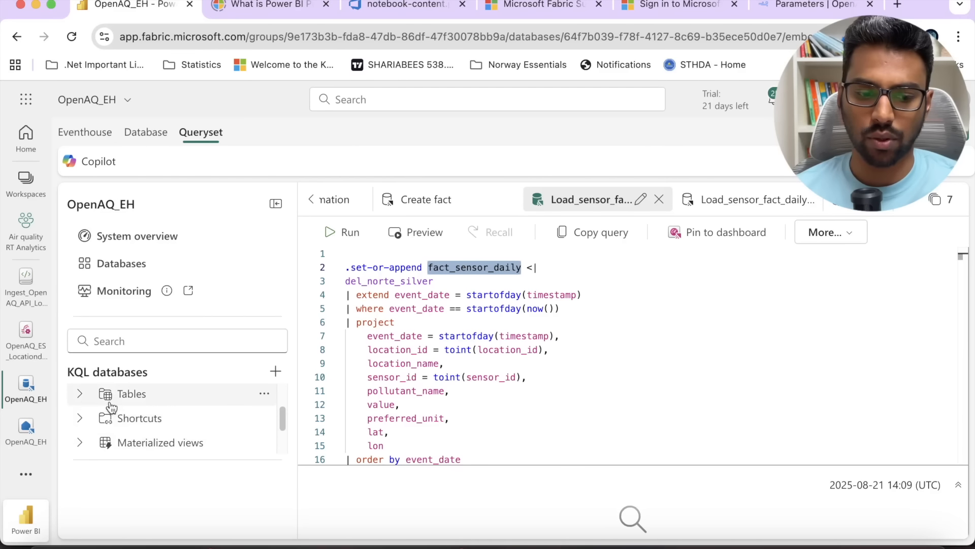
click(80, 395)
drag(282, 402, 285, 430)
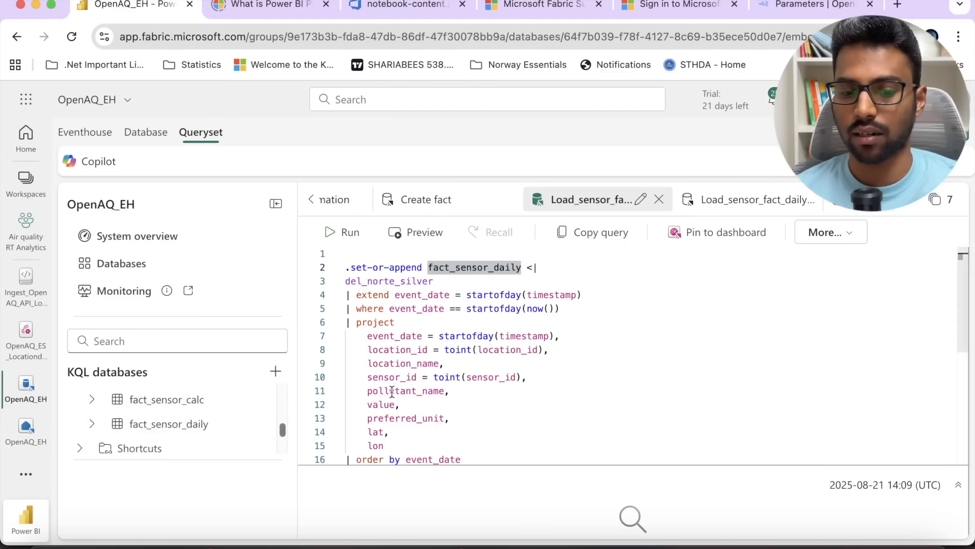
Step: Open the query that appends to fact_sensor_calc and check its todatetime conversion of event_date
click(760, 203)
click(823, 199)
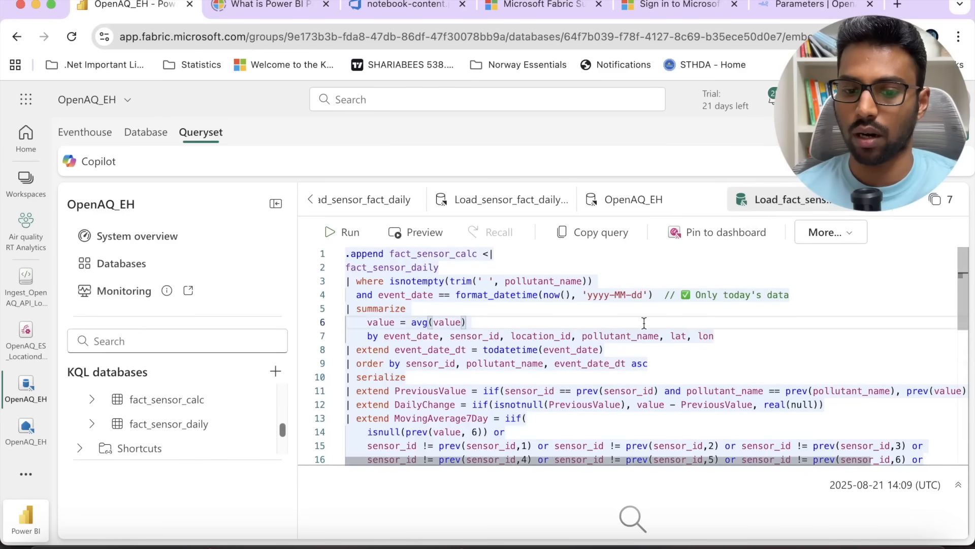
click(537, 350)
double_click(537, 349)
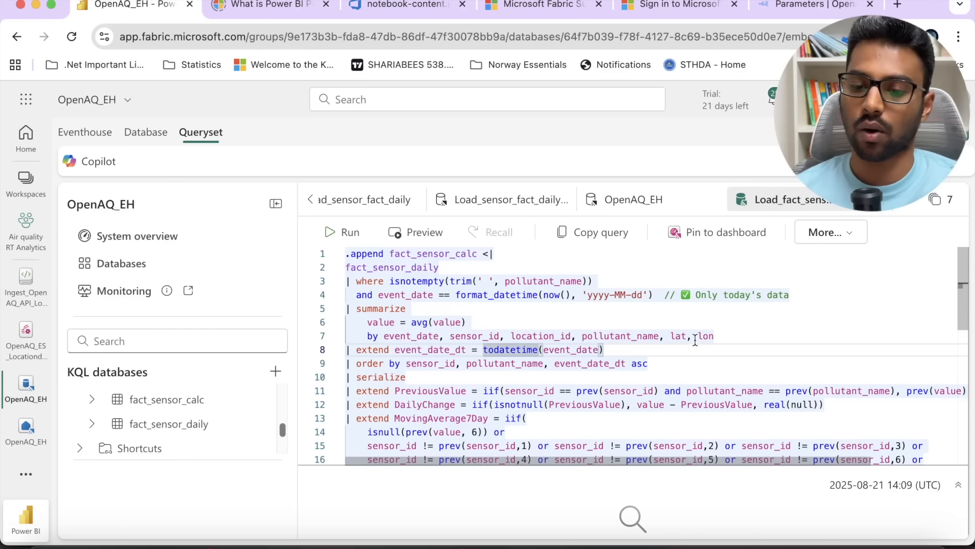
Step: Return to the Load_sensor_fact_daily query and review its del_norte_silver source, date filter and projection
click(504, 206)
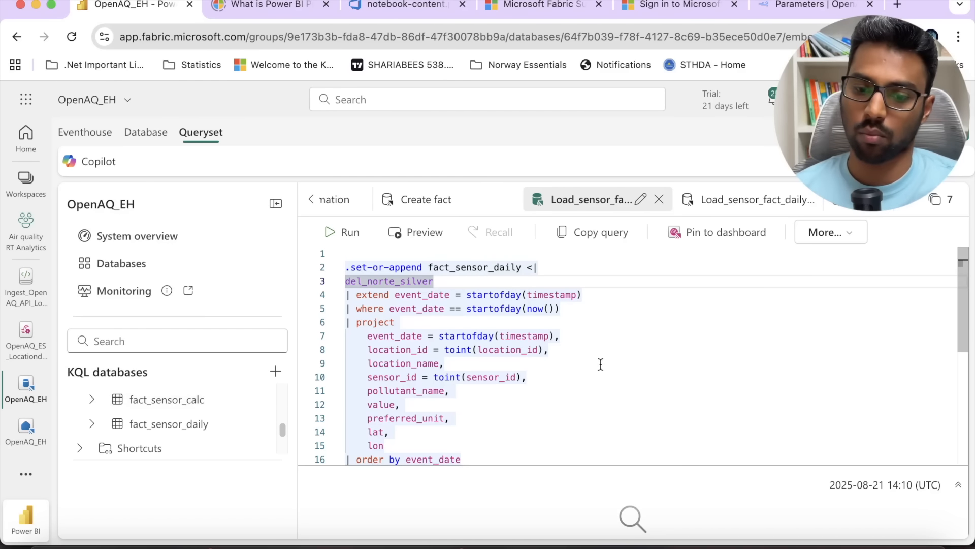
click(617, 359)
scroll(617, 357, down, 1)
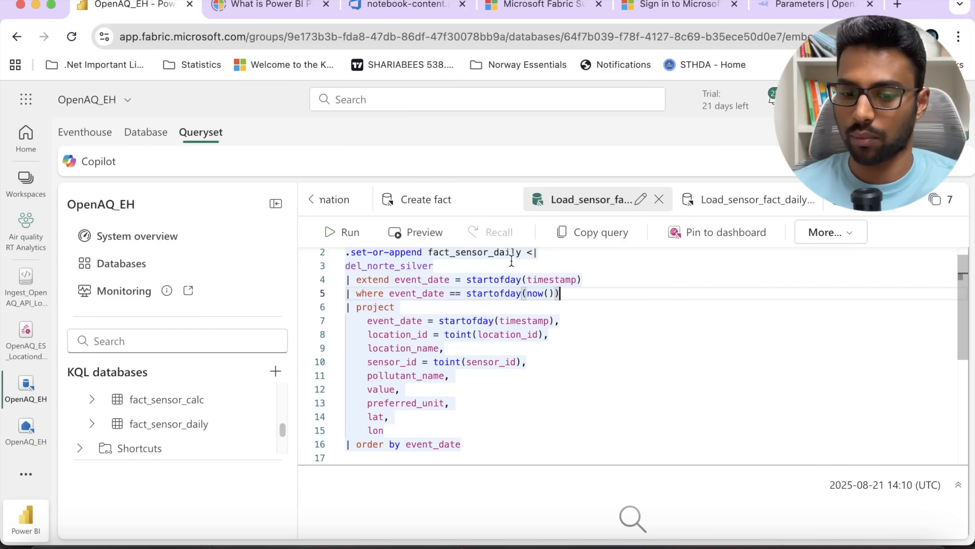
Step: Open the fact_sensor_daily table, enlarge its data preview and examine all columns from event_date through lon
click(190, 431)
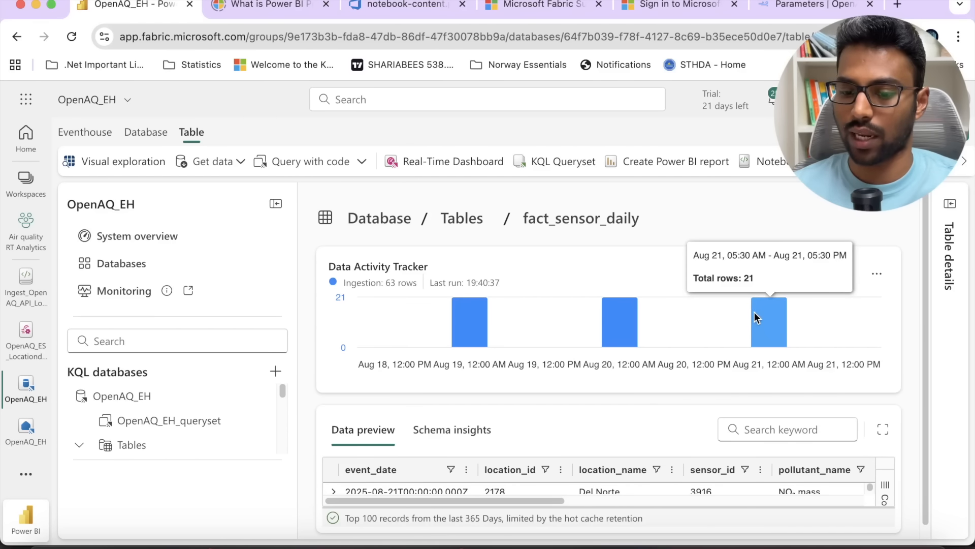
click(883, 431)
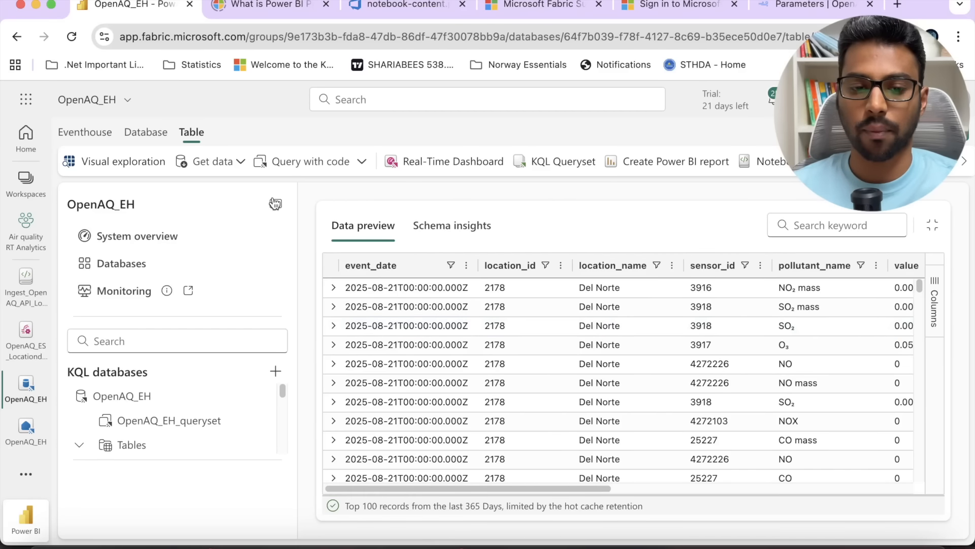
click(275, 203)
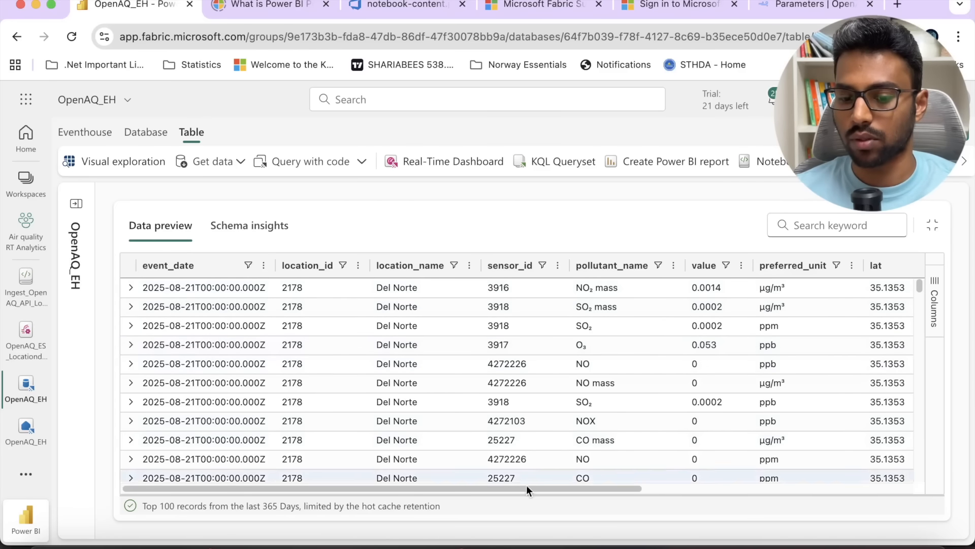
drag(541, 486, 634, 488)
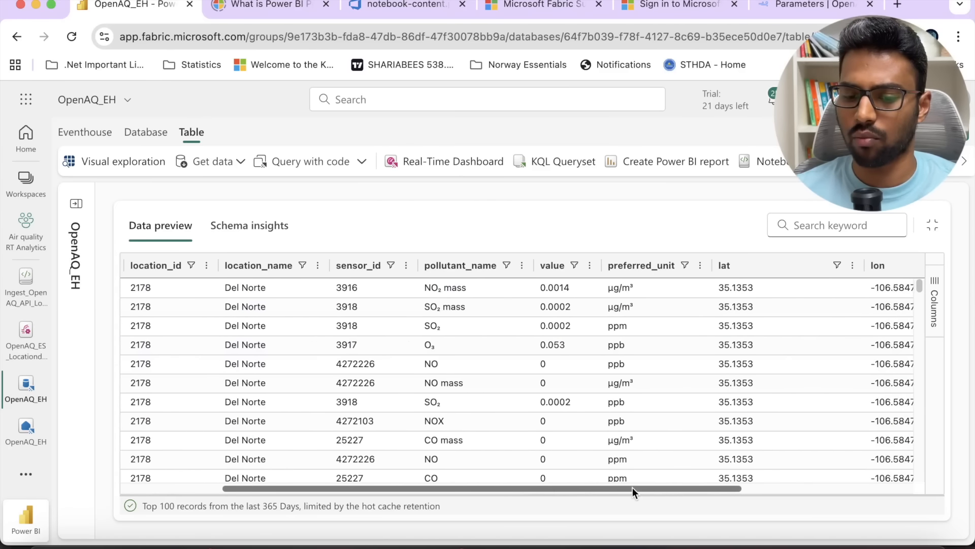
drag(725, 488, 630, 495)
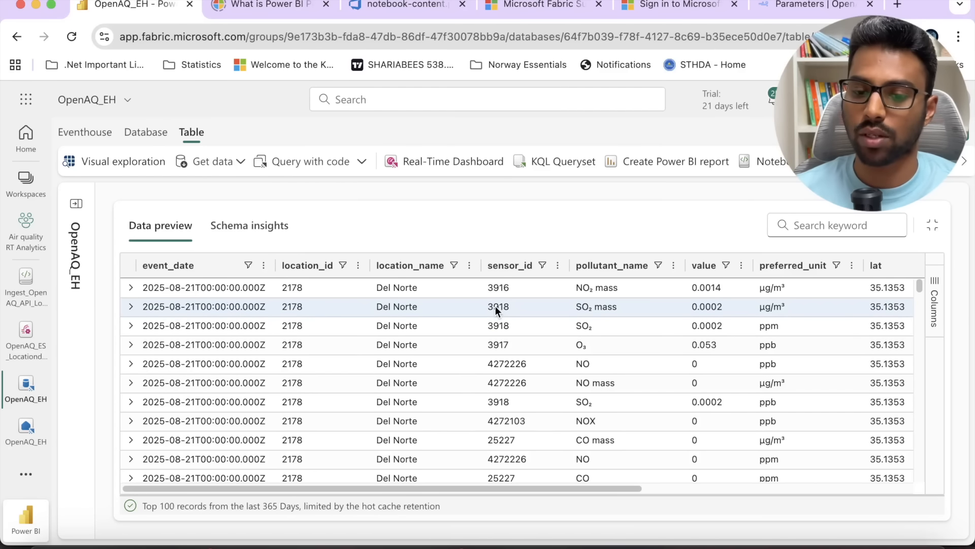
Step: Consult the Parameters page in OpenAQ Docs, then switch back to Fabric and reopen OpenAQ_EH_queryset
click(798, 7)
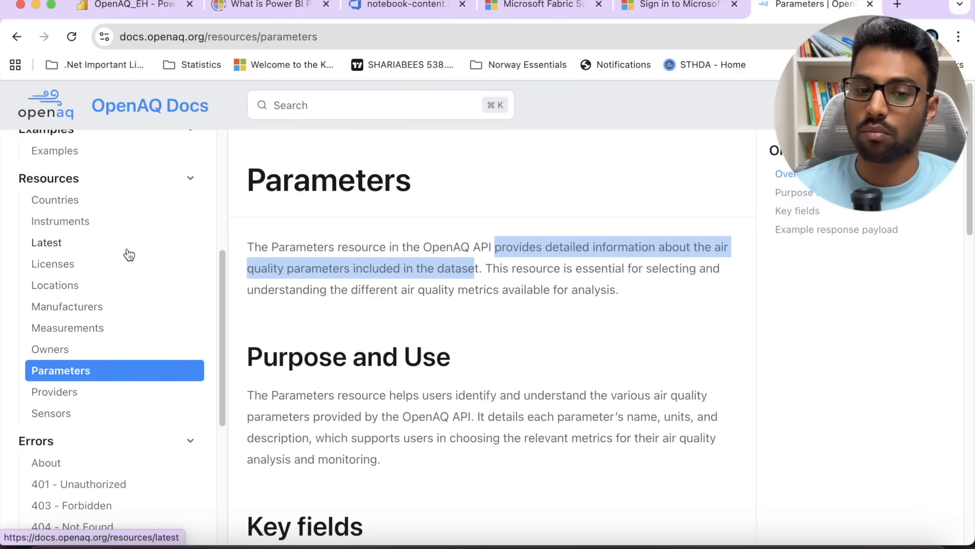
click(126, 8)
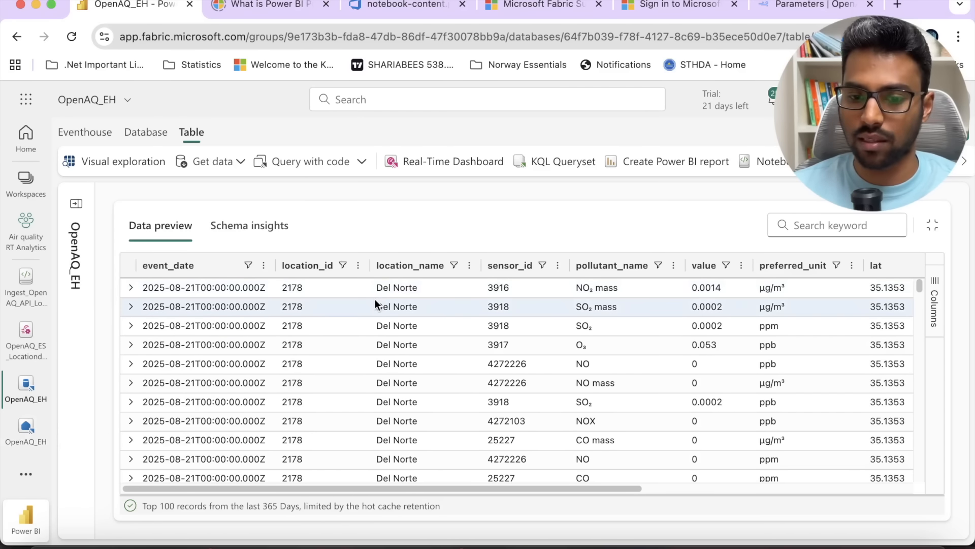
click(77, 205)
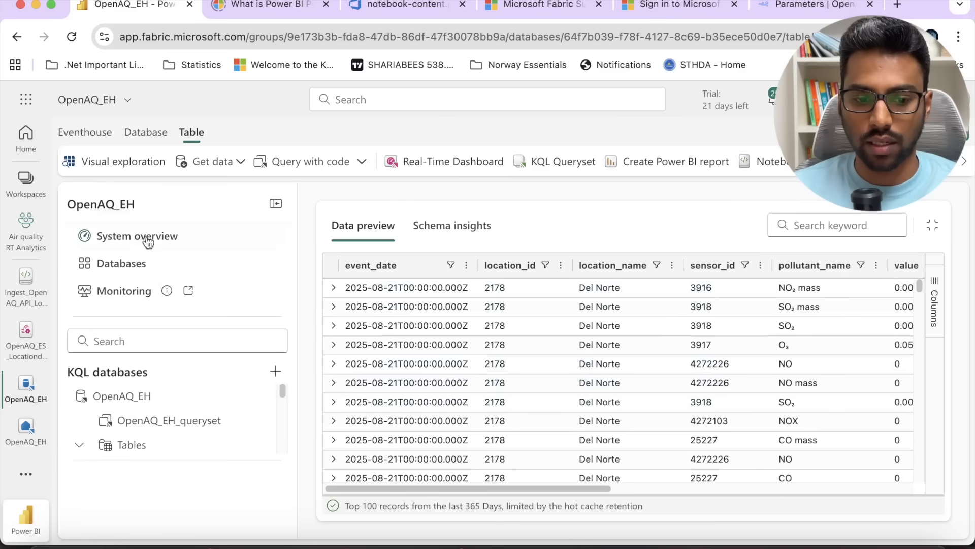
click(207, 422)
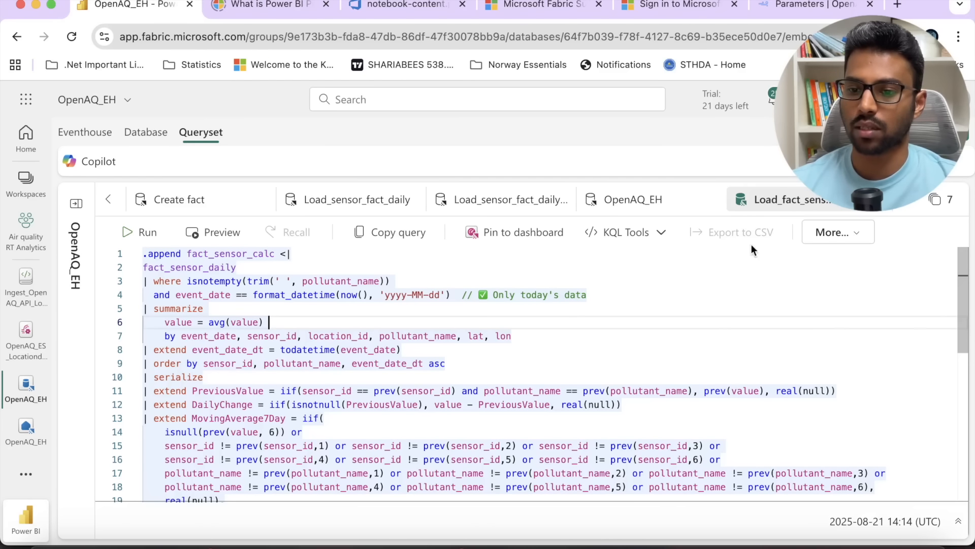
Step: Show the database explorer, expand Tables to find fact_sensor_calc and fact_sensor_daily, then collapse the explorer again
click(76, 202)
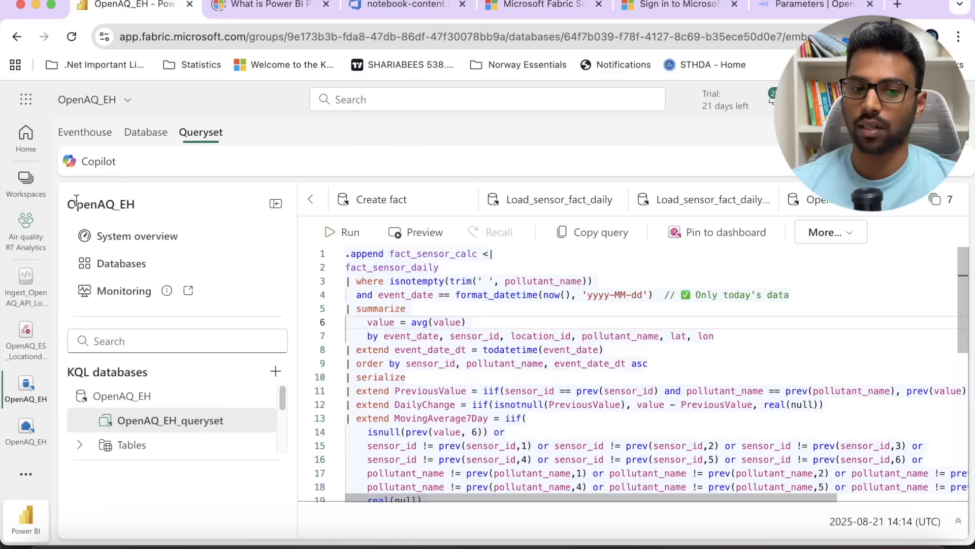
drag(285, 394, 285, 410)
click(81, 410)
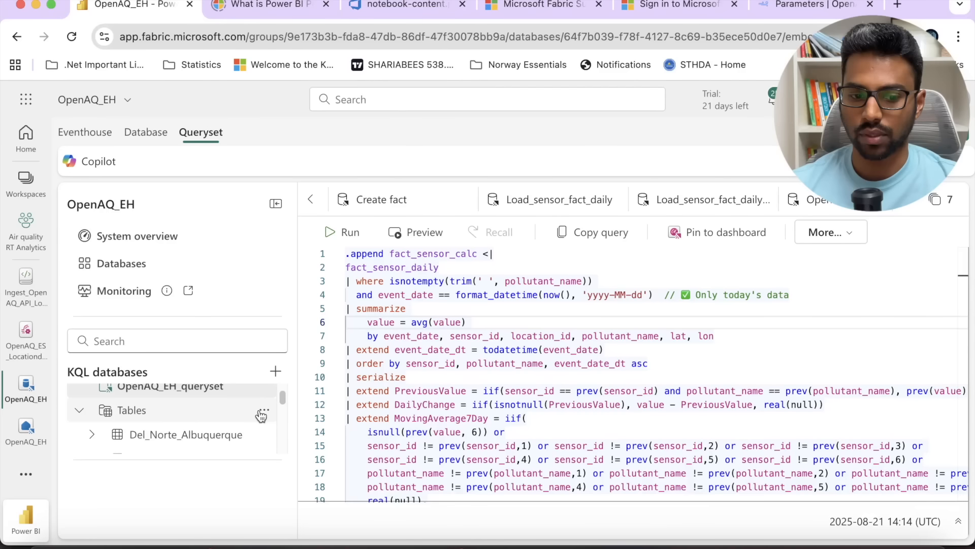
drag(285, 397, 285, 429)
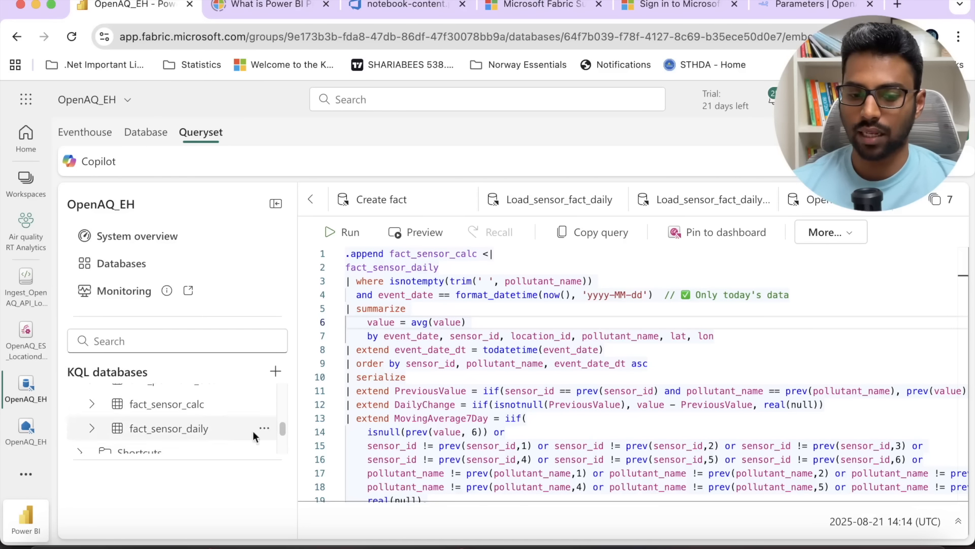
click(276, 203)
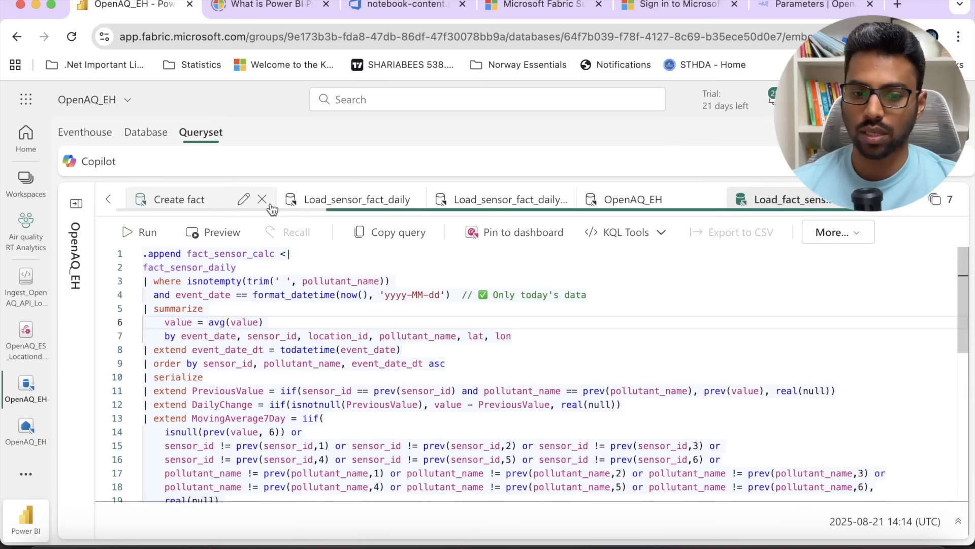
Step: Review the opening lines of the append query, including its target table fact_sensor_calc
double_click(390, 274)
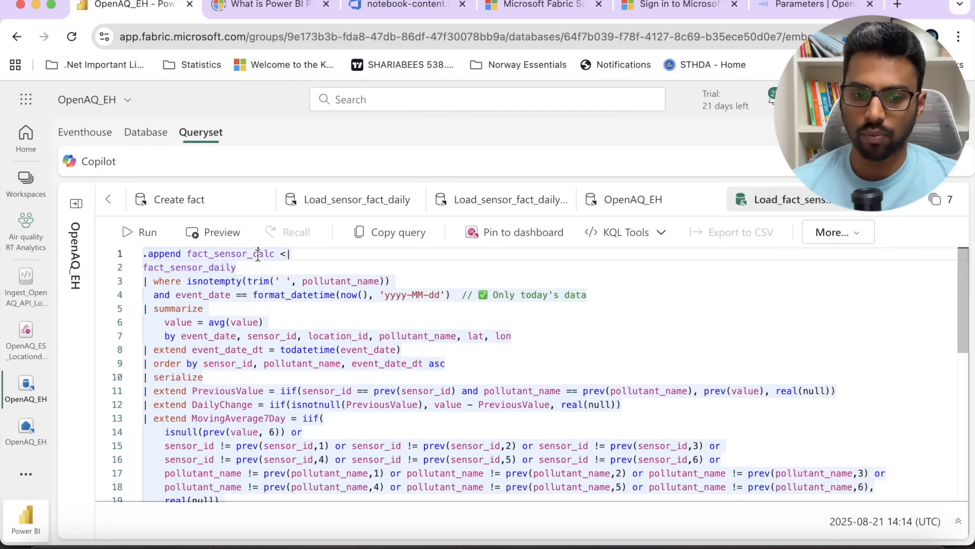
double_click(258, 255)
click(317, 255)
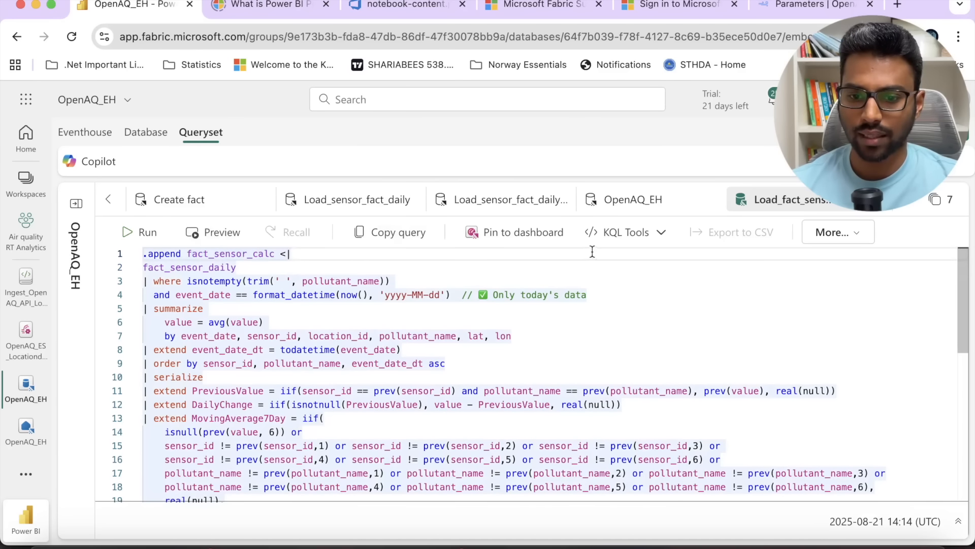
Step: Open the Create fact query and examine the complete ".create table fact_sensor_calc" statement
click(209, 208)
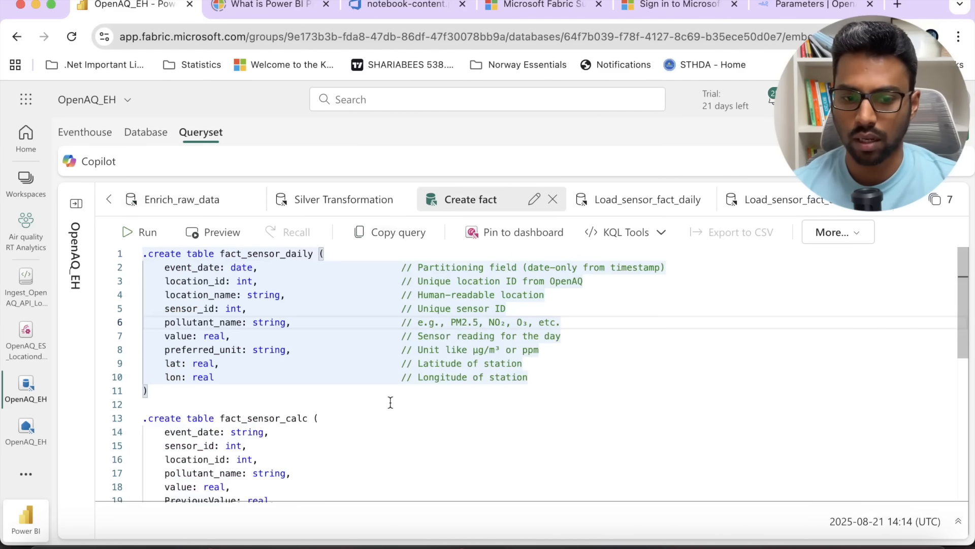
scroll(390, 402, down, 3)
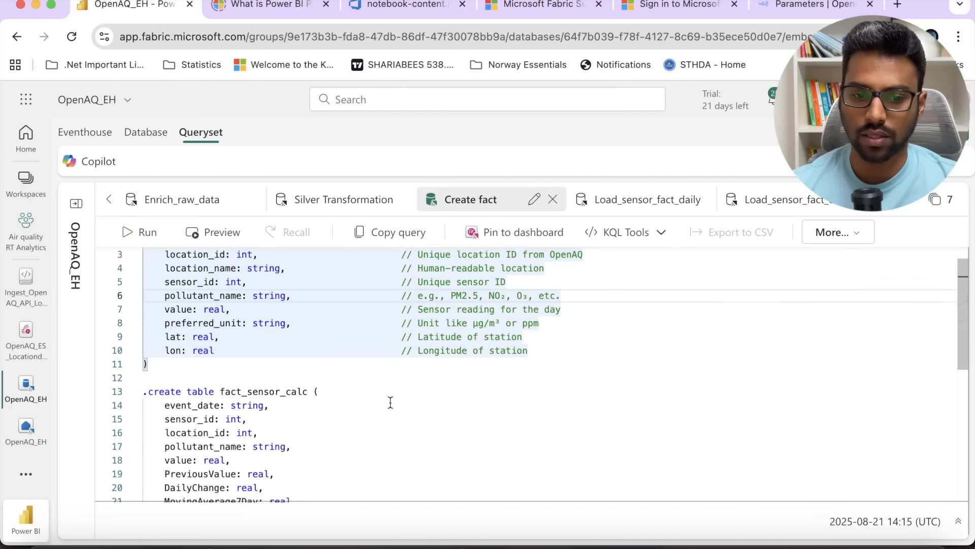
drag(193, 469, 120, 317)
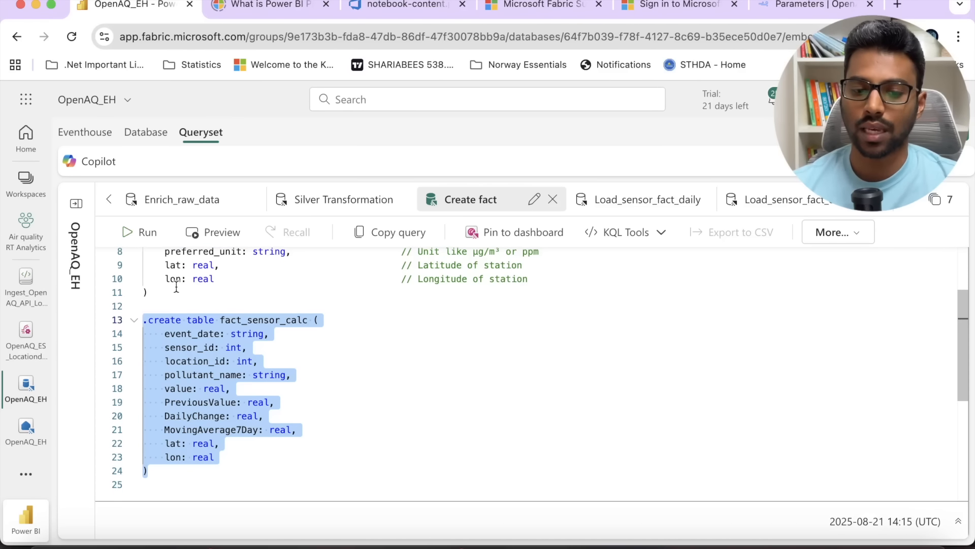
click(318, 345)
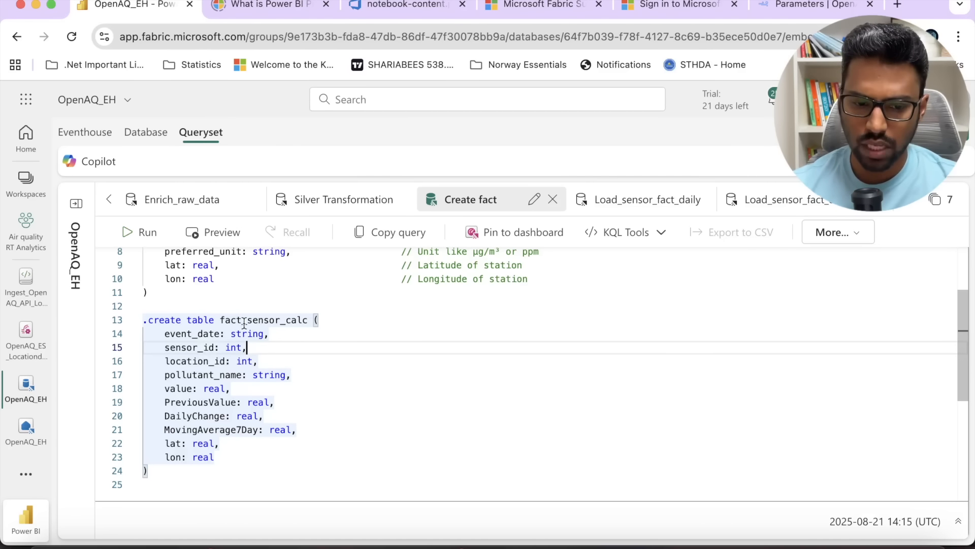
Step: Examine the calculated columns PreviousValue, DailyChange and MovingAverage7Day in the fact_sensor_calc table definition
drag(165, 402, 306, 429)
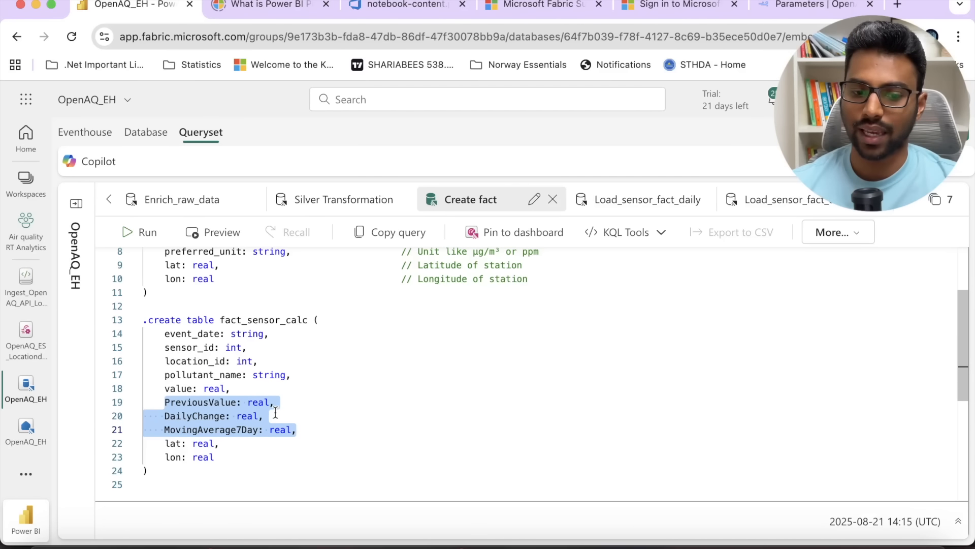
click(265, 389)
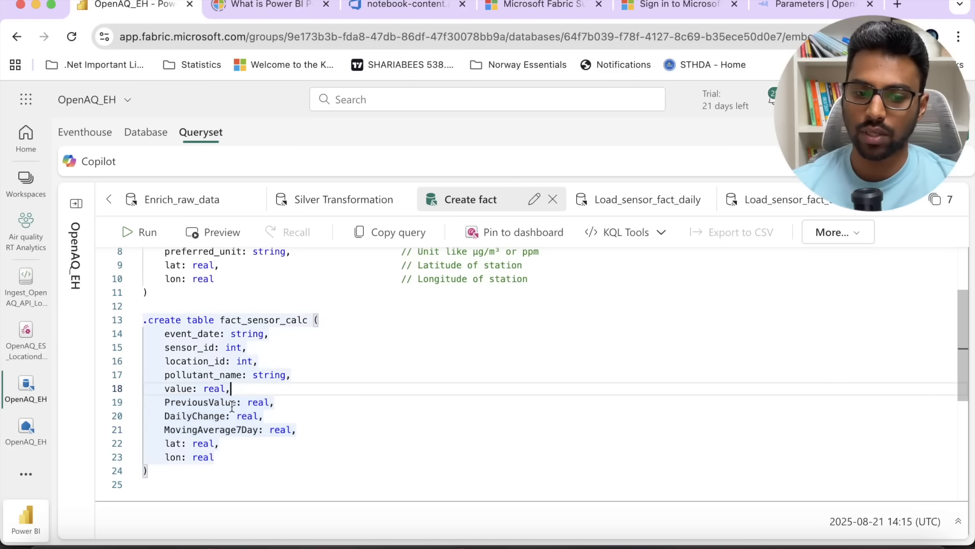
double_click(207, 416)
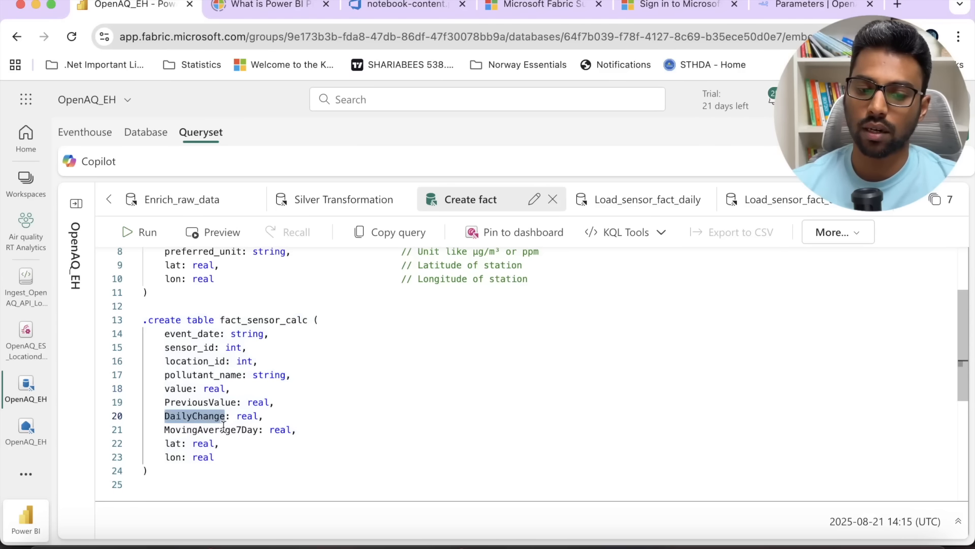
double_click(220, 430)
click(290, 416)
drag(153, 402, 311, 423)
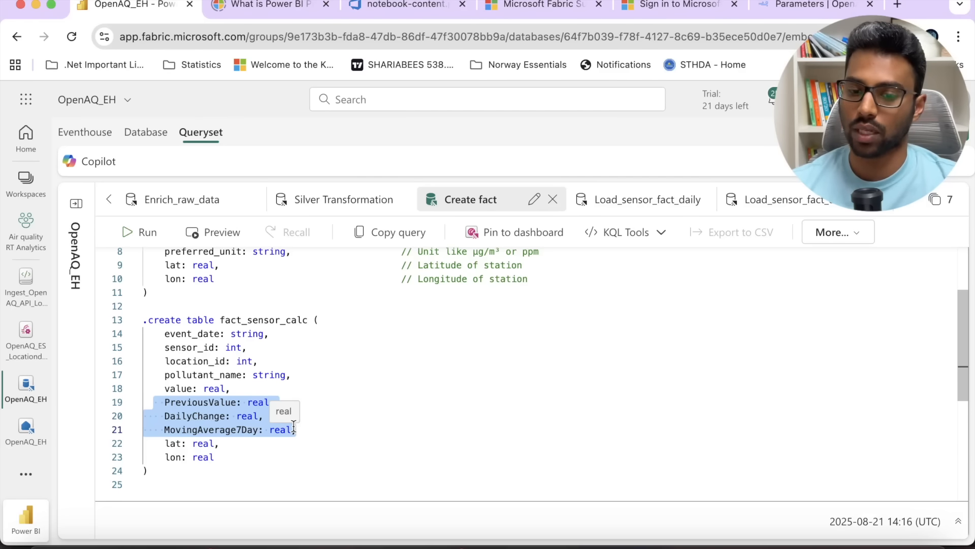
Step: Review the remaining columns of the fact_sensor_calc definition and highlight the whole ".create table fact_sensor_calc" statement
click(321, 432)
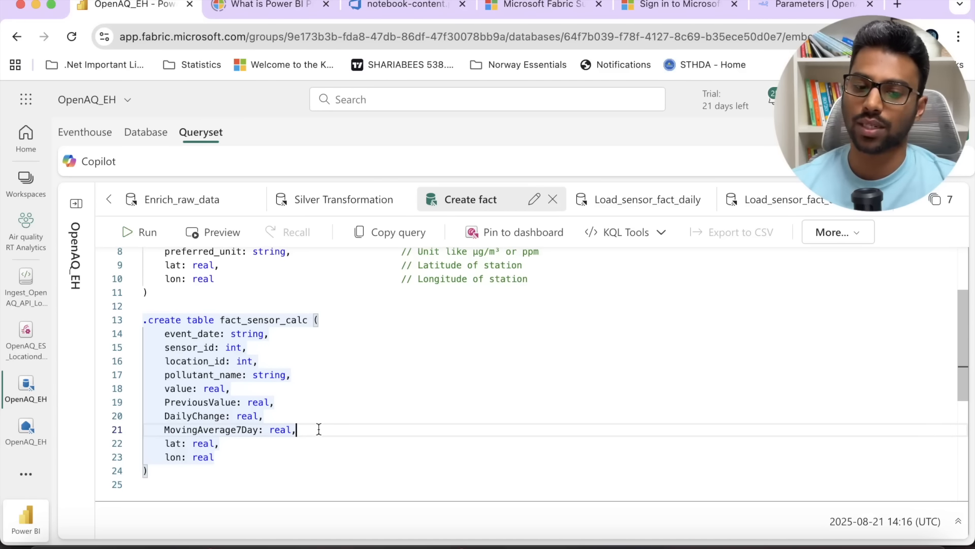
click(274, 448)
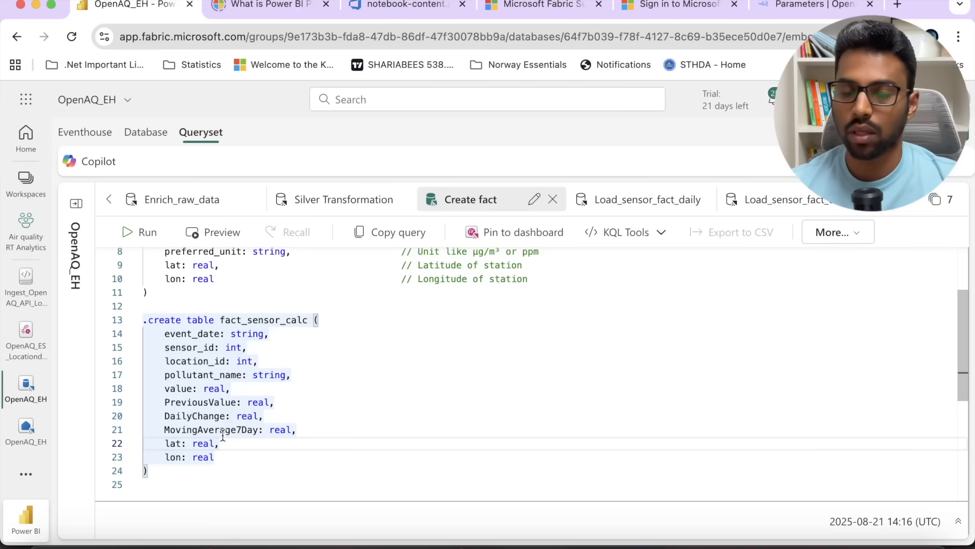
key(BackSpace)
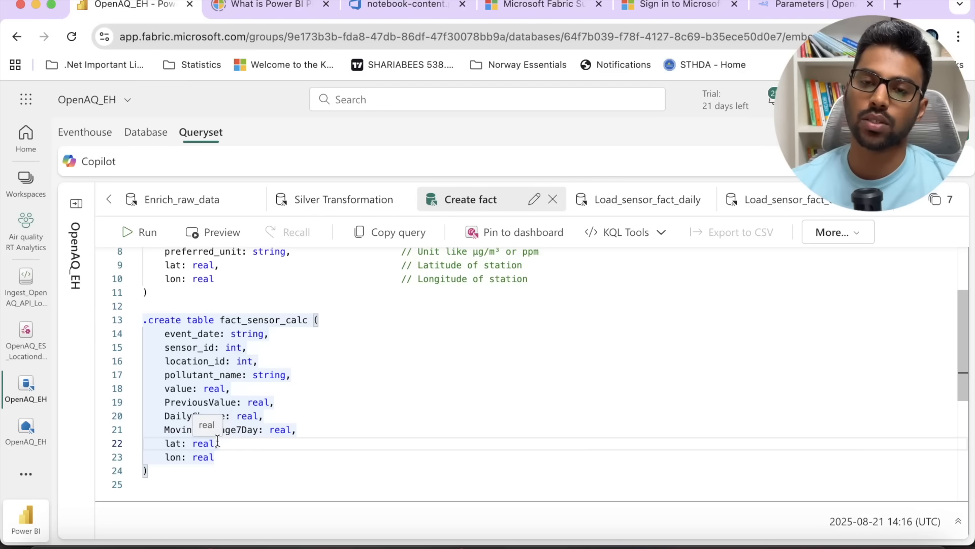
text(,)
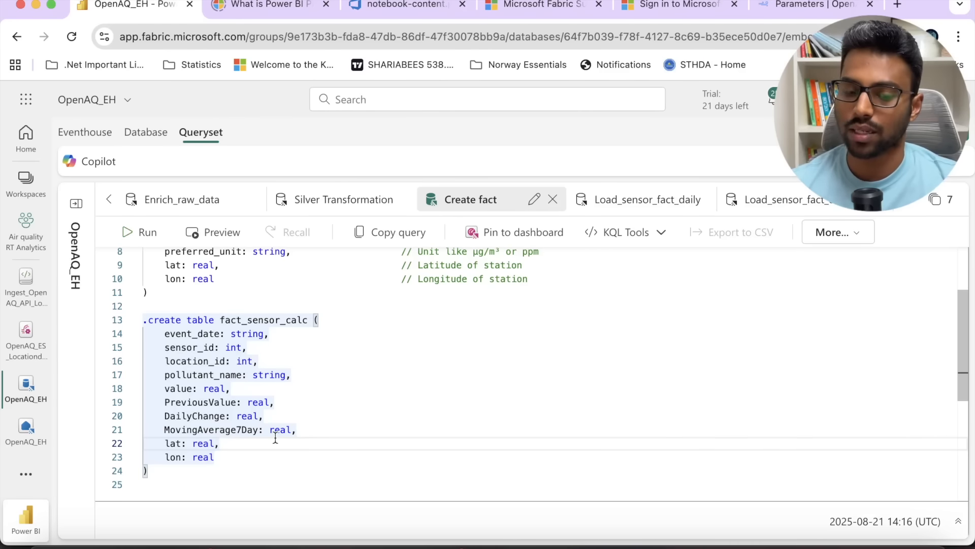
click(238, 417)
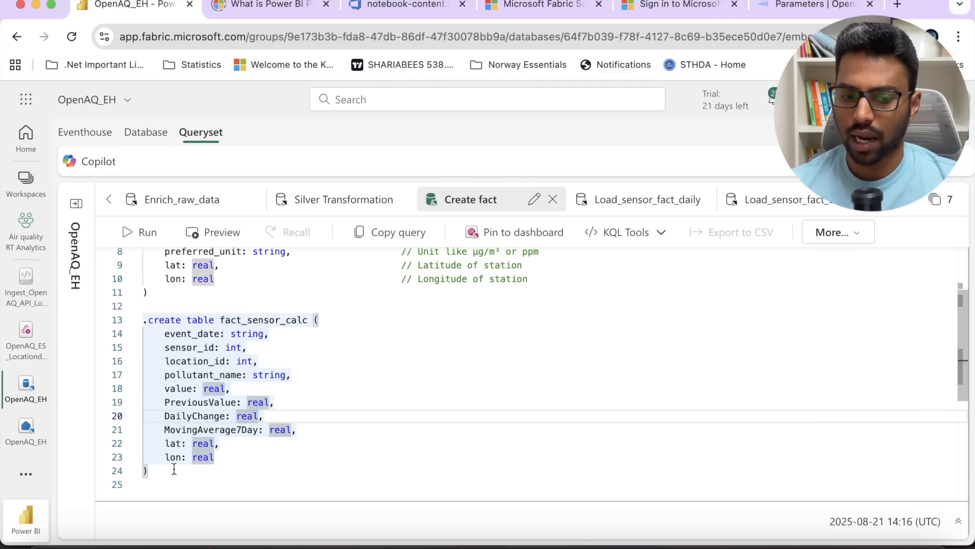
drag(148, 471, 133, 321)
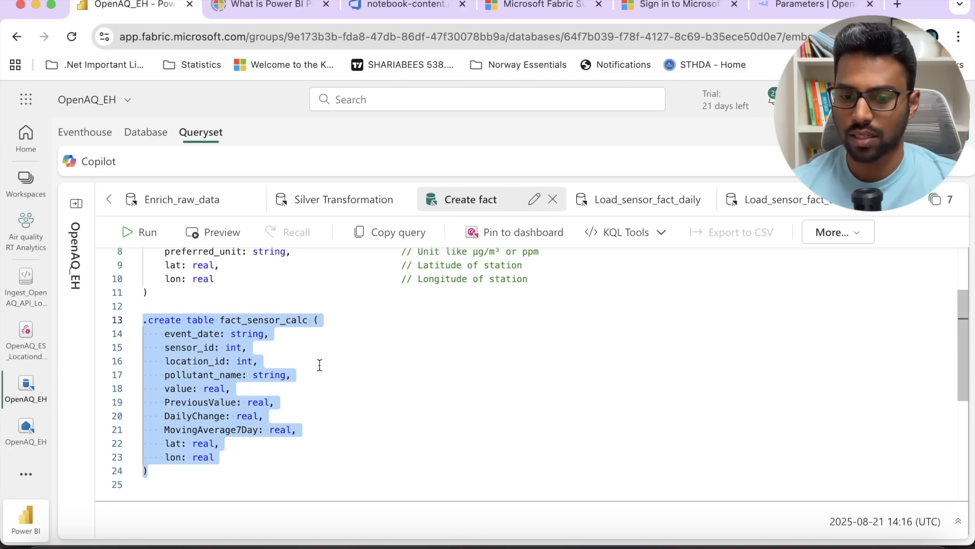
Step: Open the query that appends to fact_sensor_calc and examine its source table, fact_sensor_daily
click(760, 204)
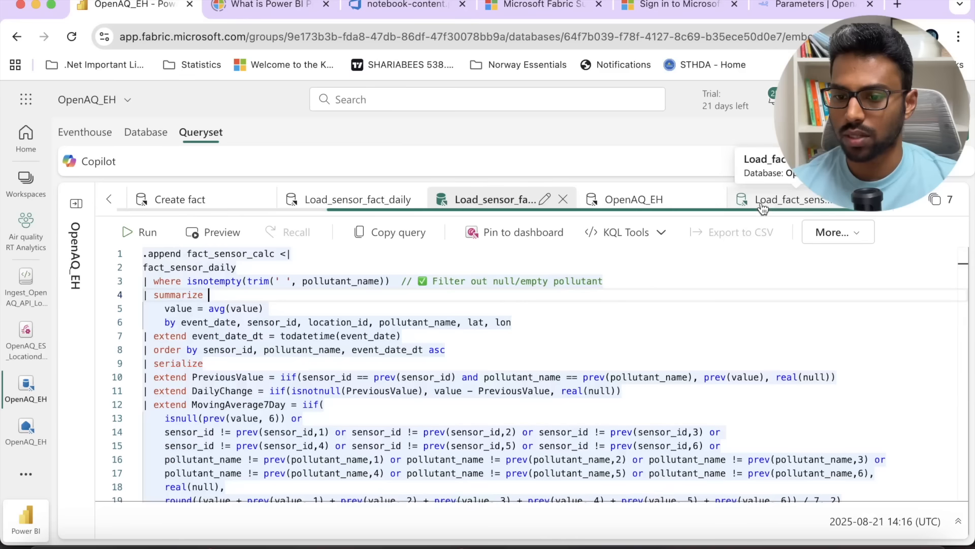
click(197, 281)
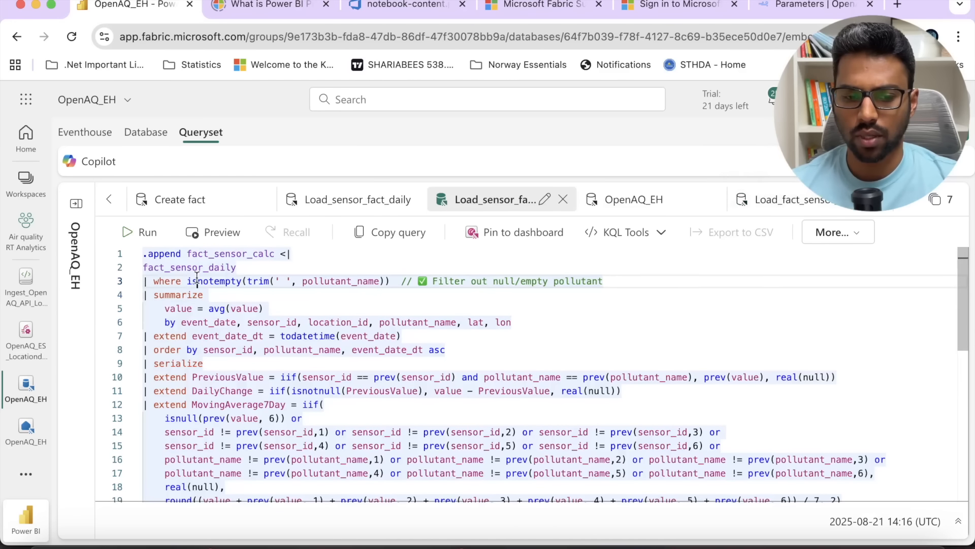
double_click(181, 267)
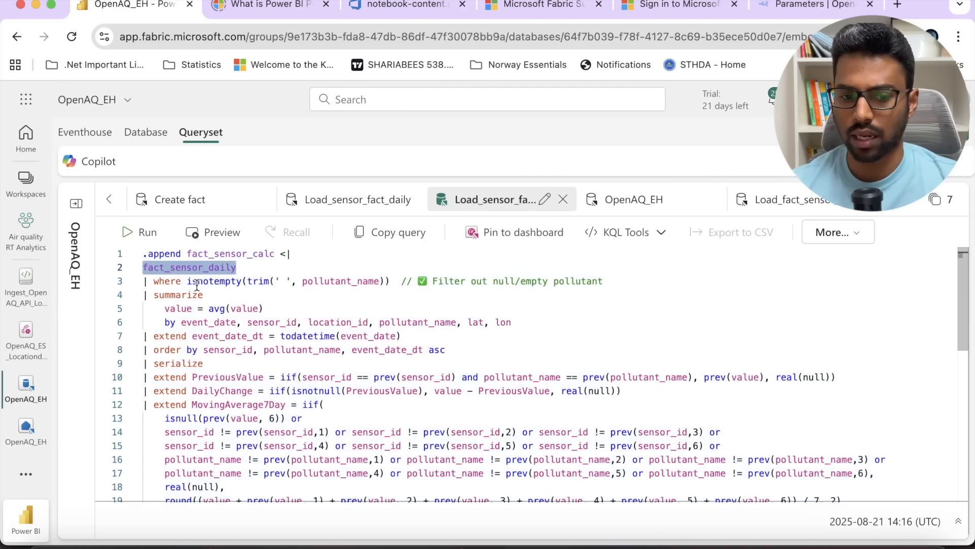
Step: Examine the where clause that filters out null or empty pollutant_name values, including its trailing comment
double_click(171, 283)
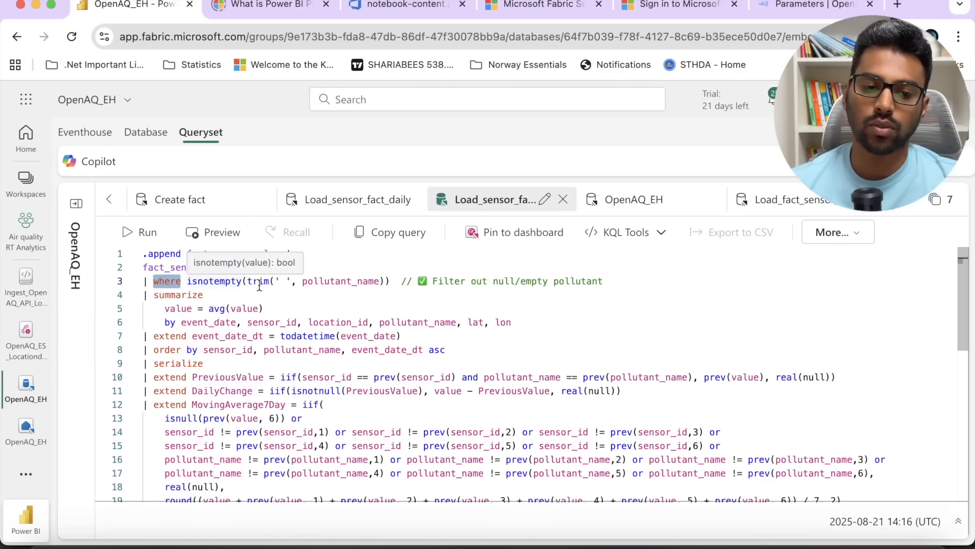
click(288, 281)
click(335, 281)
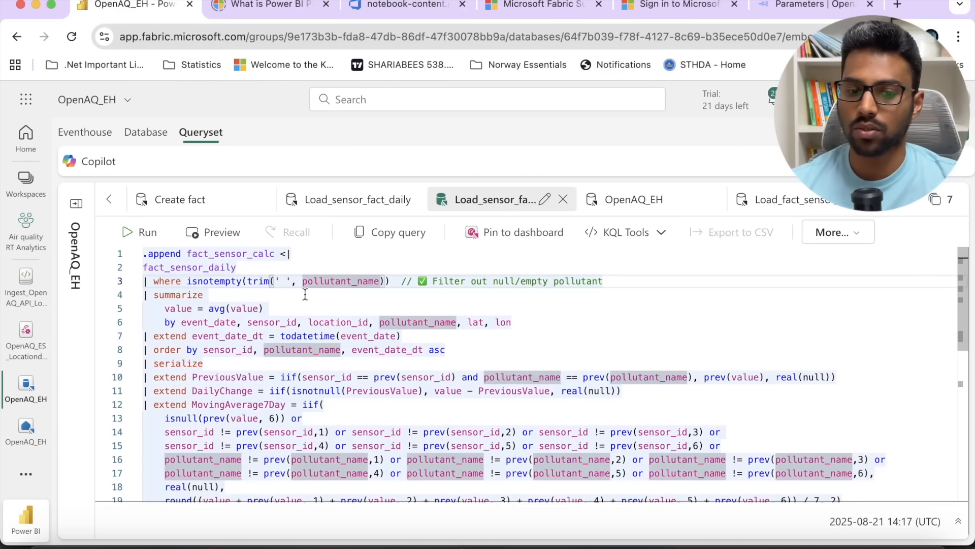
click(272, 293)
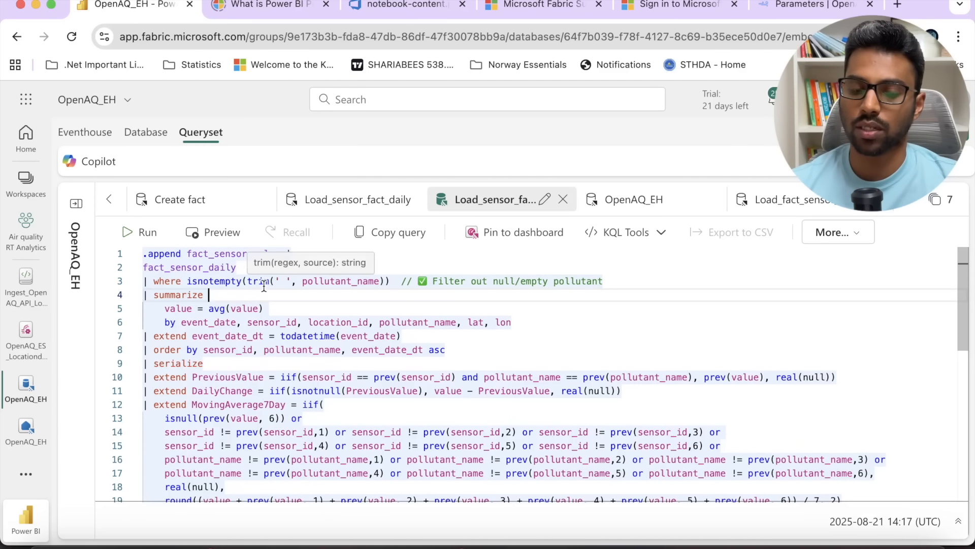
click(381, 283)
click(492, 285)
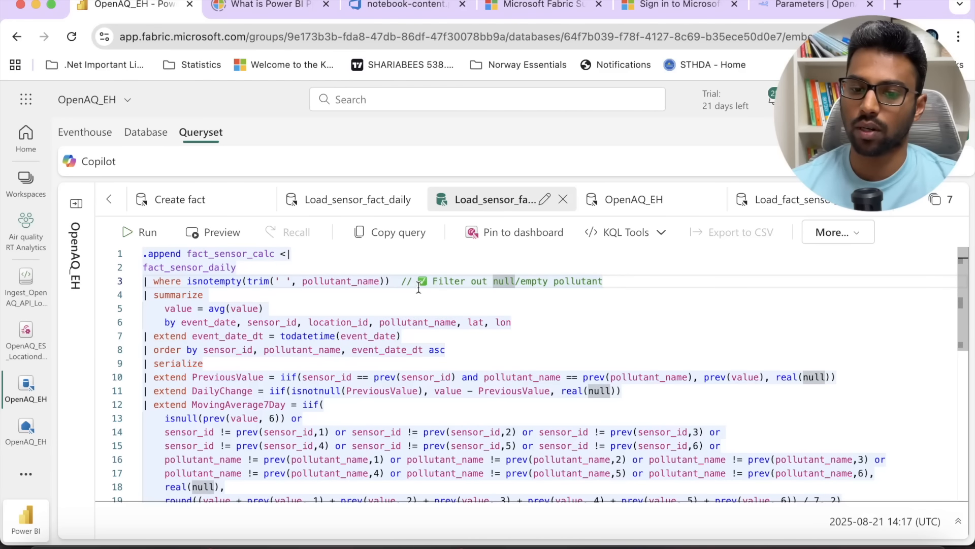
drag(412, 281, 599, 281)
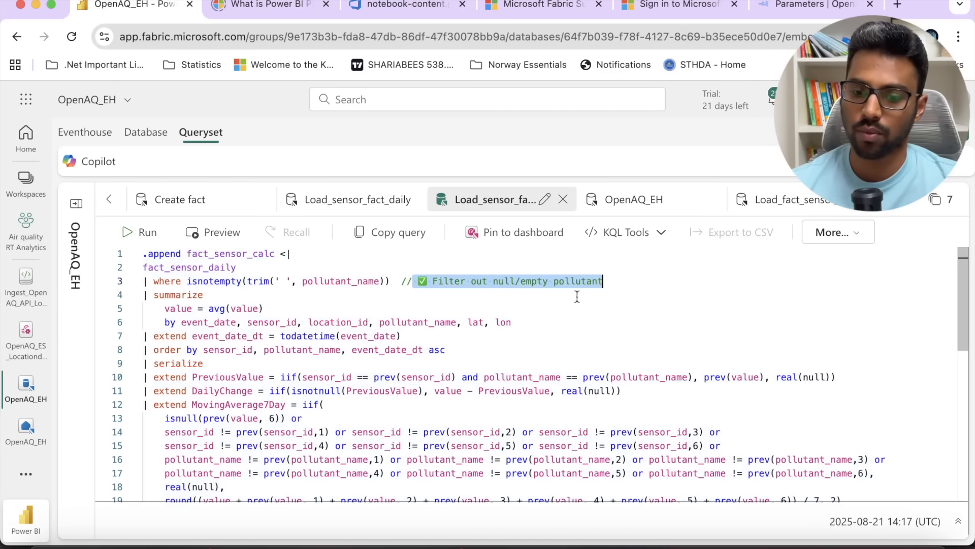
click(463, 294)
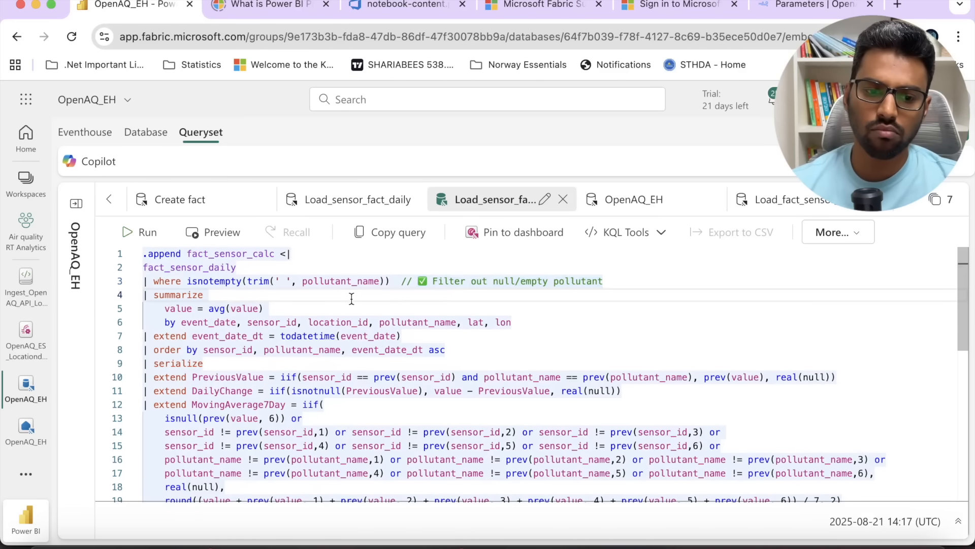
Step: Examine the summarize clause that averages value by event_date, sensor_id, location_id, pollutant_name, lat and lon
click(181, 311)
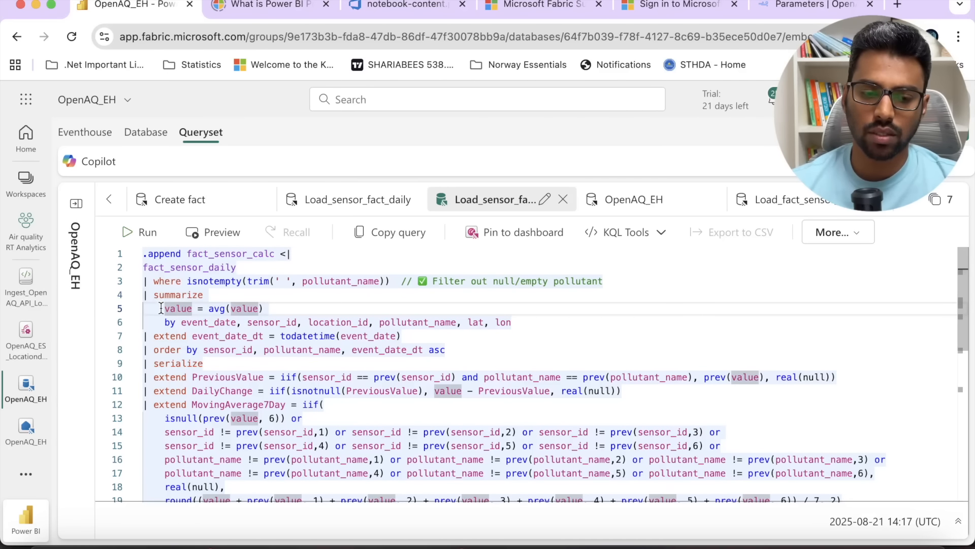
drag(161, 309, 268, 308)
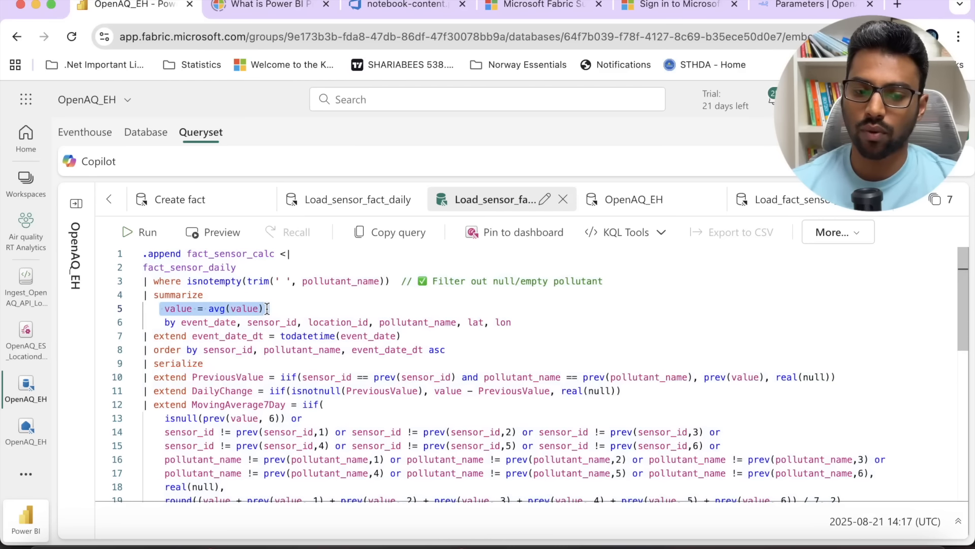
click(165, 322)
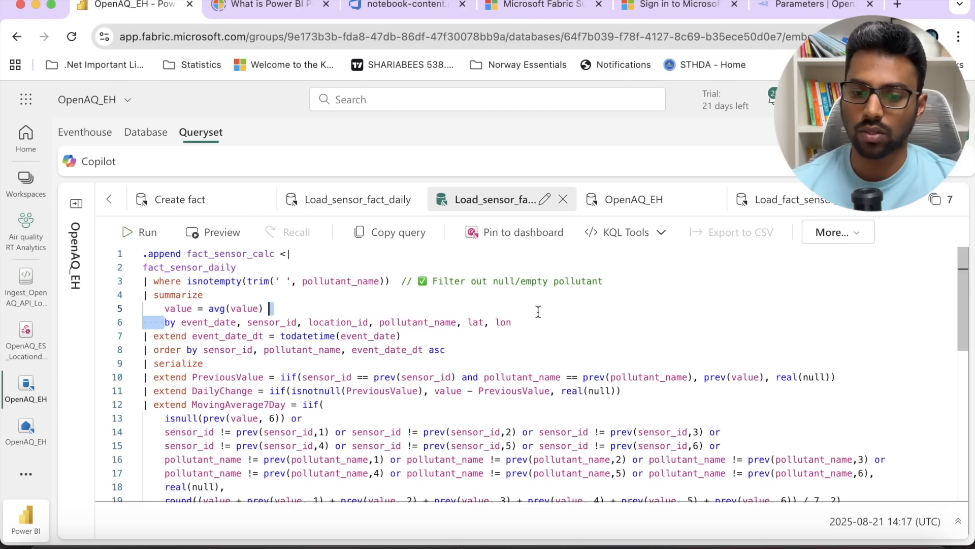
shift+click(515, 321)
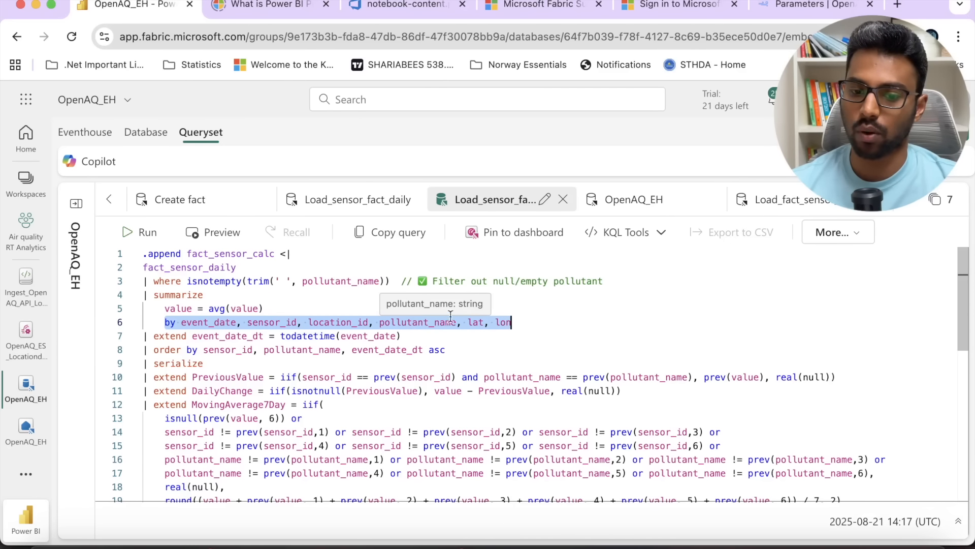
drag(531, 320, 149, 319)
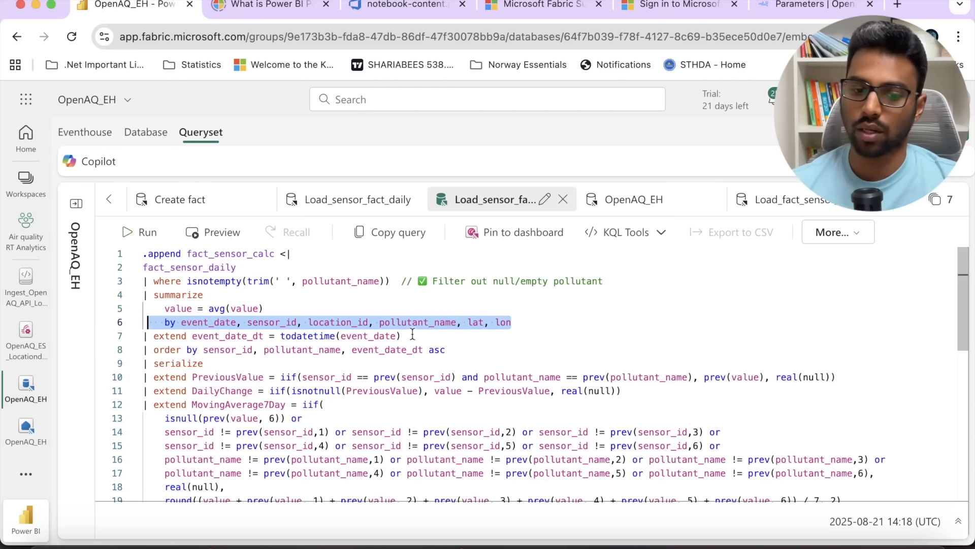
click(272, 305)
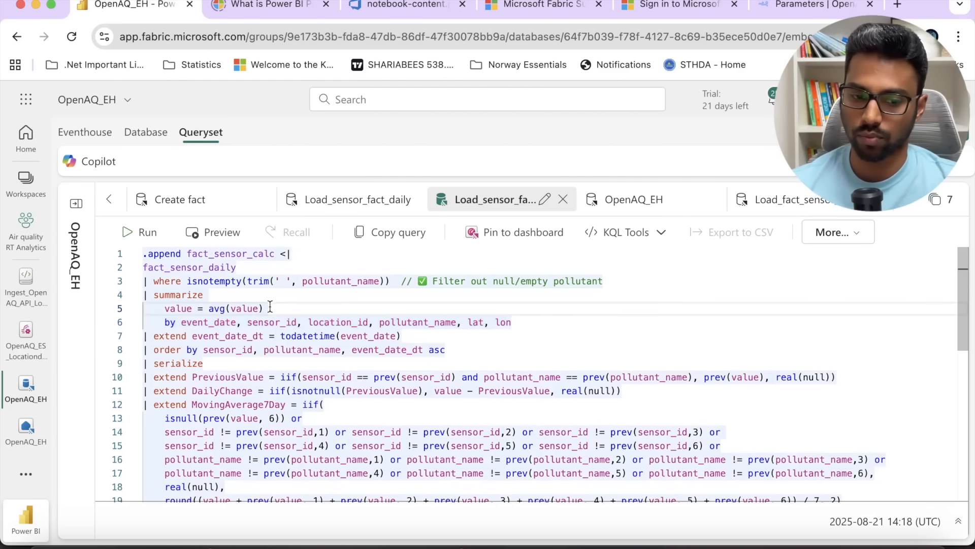
double_click(166, 293)
click(242, 305)
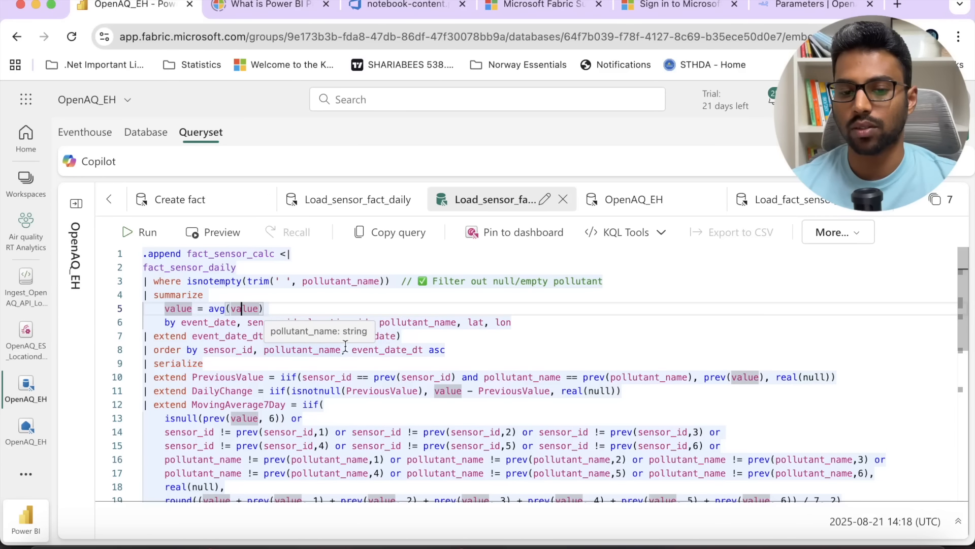
Step: Examine the event_date_dt conversion and the order by clause, then highlight the pipeline from the where clause through the ordering
double_click(247, 336)
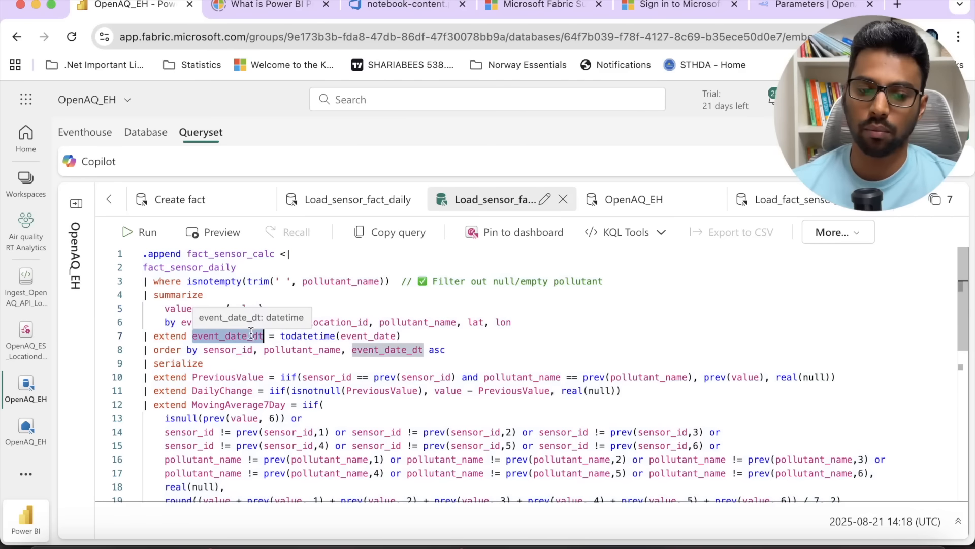
drag(204, 352, 446, 350)
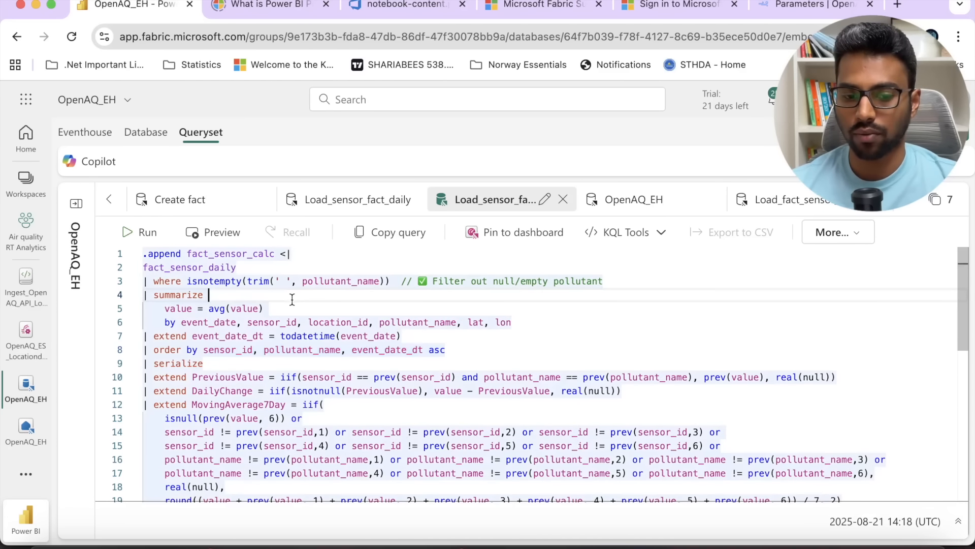
drag(460, 350, 149, 282)
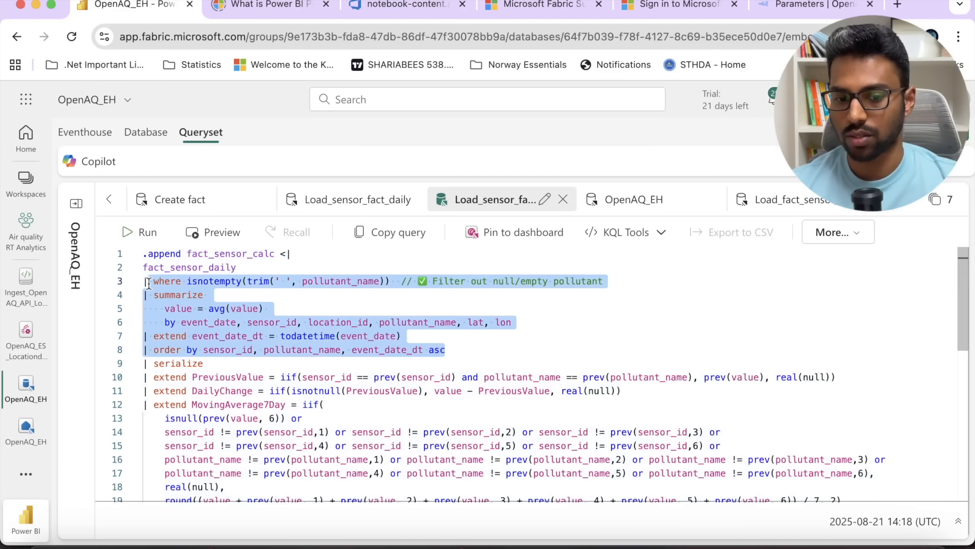
click(402, 336)
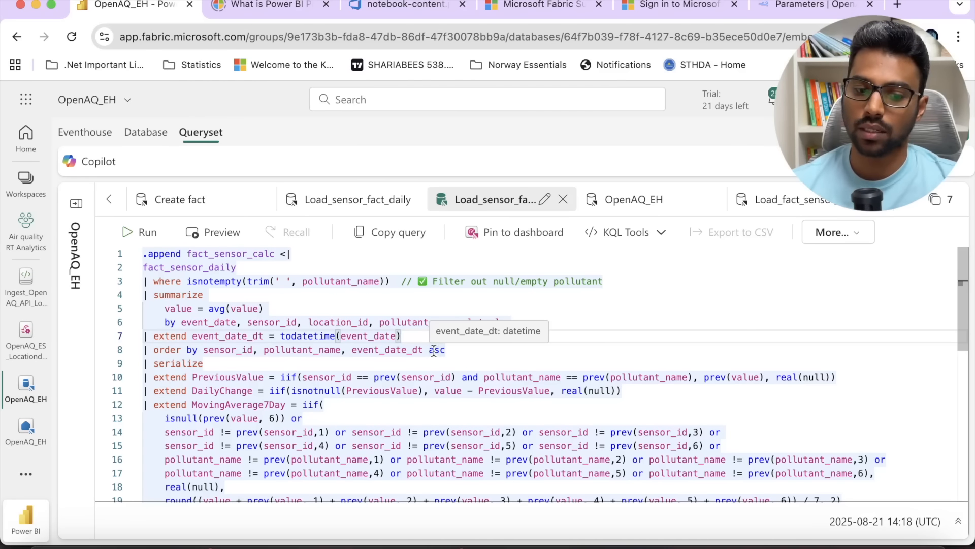
Step: Return to the Create fact query and examine the PreviousValue and DailyChange columns of fact_sensor_calc
click(192, 200)
click(302, 419)
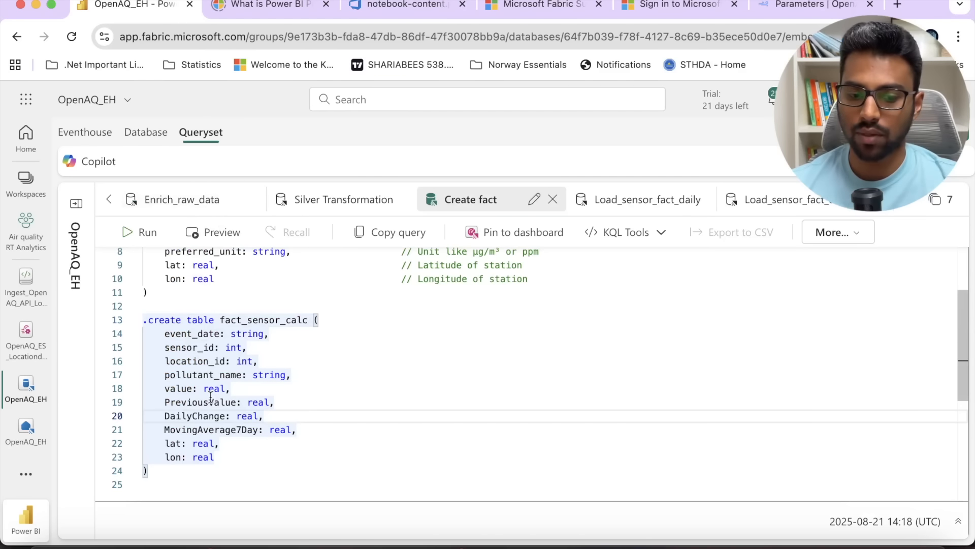
click(211, 402)
double_click(211, 402)
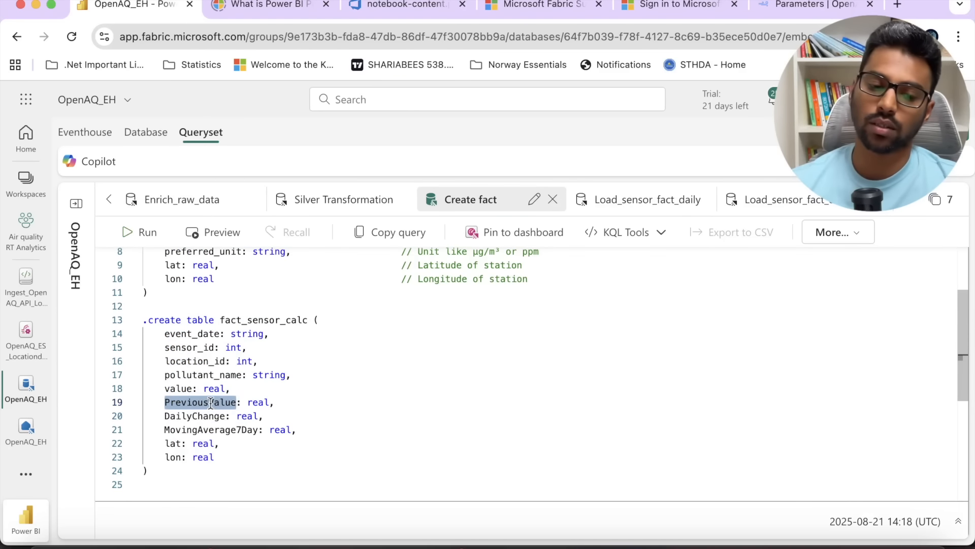
double_click(208, 416)
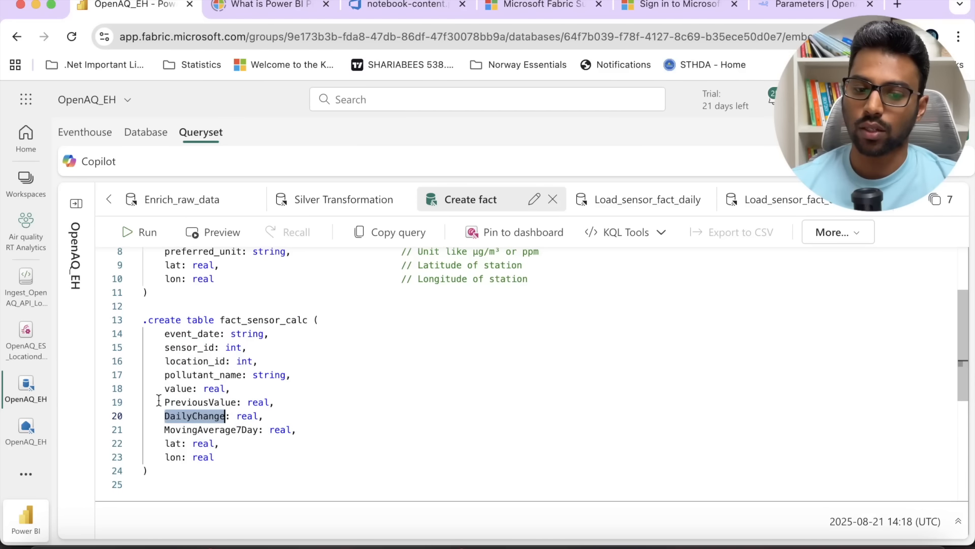
Step: Reopen the append query and examine the ascending sort on sensor_id, pollutant_name and event_date_dt
click(769, 202)
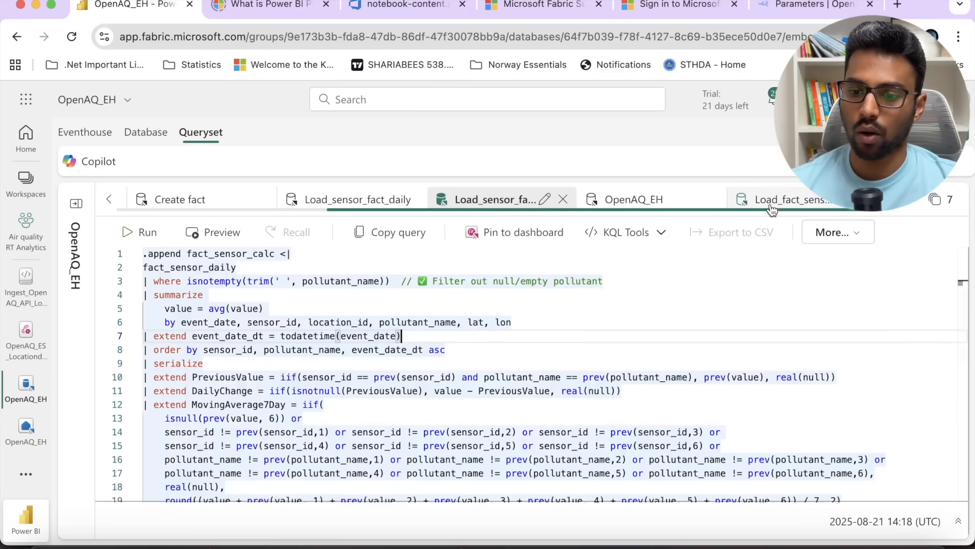
click(394, 351)
double_click(394, 350)
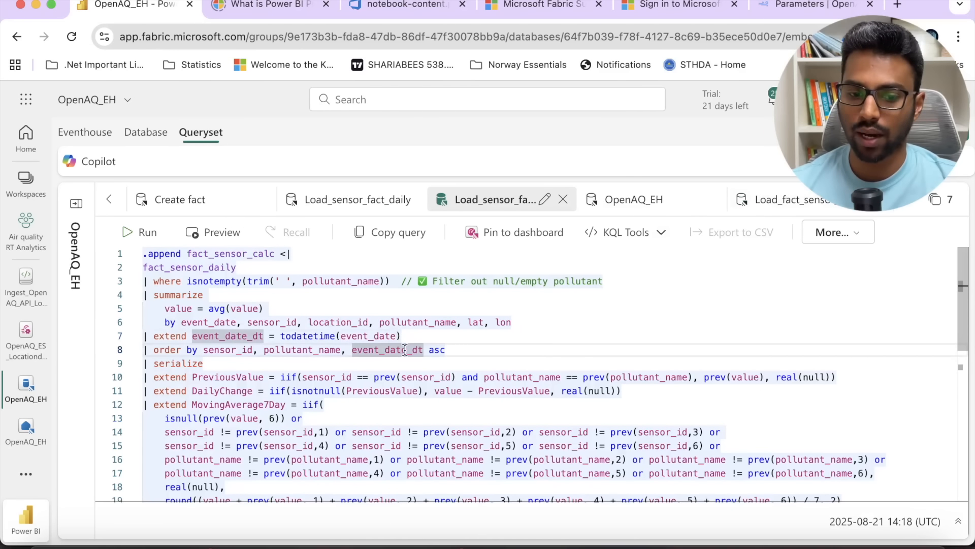
double_click(450, 349)
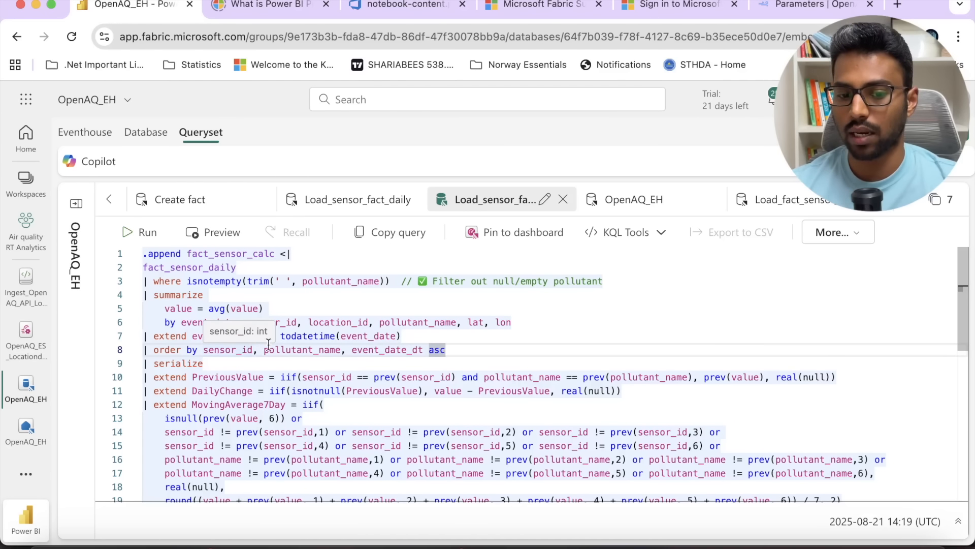
click(389, 349)
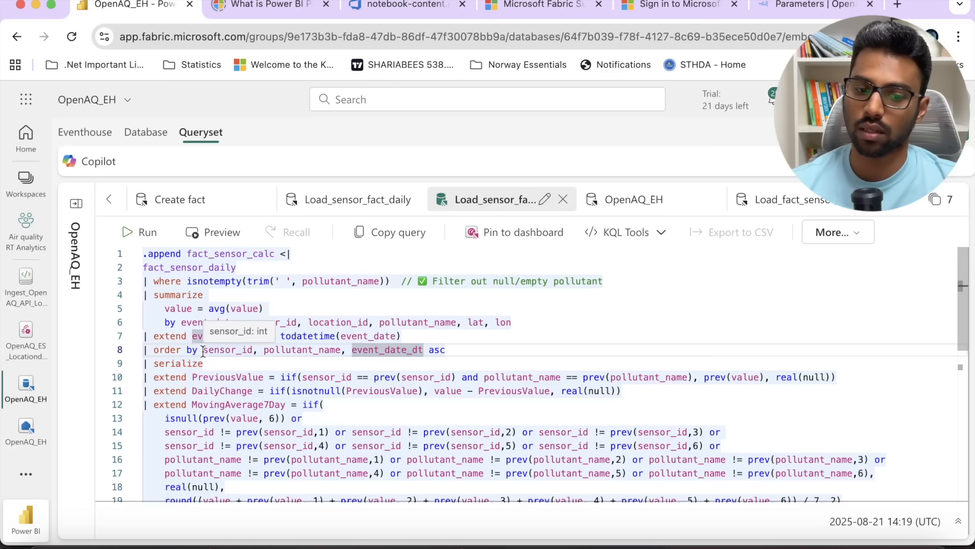
drag(204, 349, 425, 349)
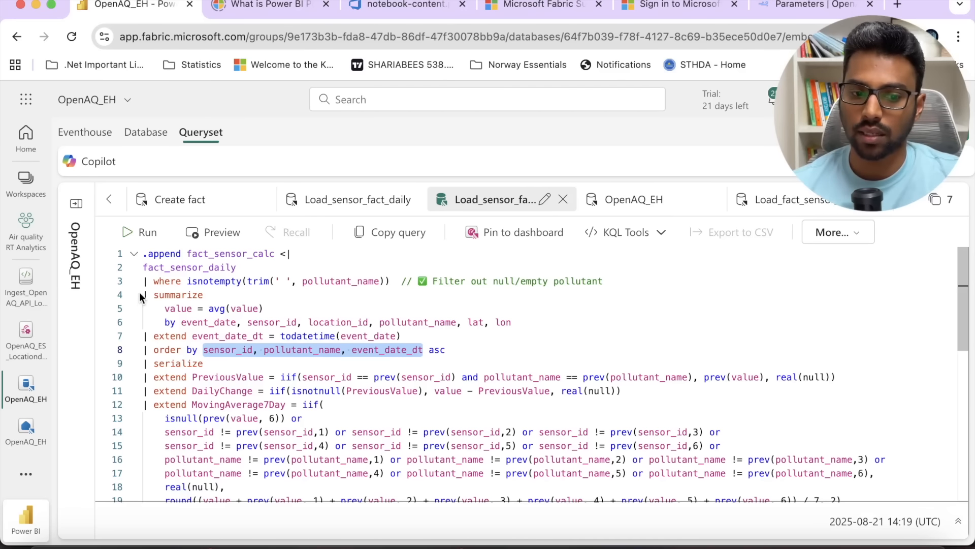
Step: Select the append query's lines from fact_sensor_daily through the order by clause
key(ctrl+a)
click(446, 353)
drag(446, 352, 133, 272)
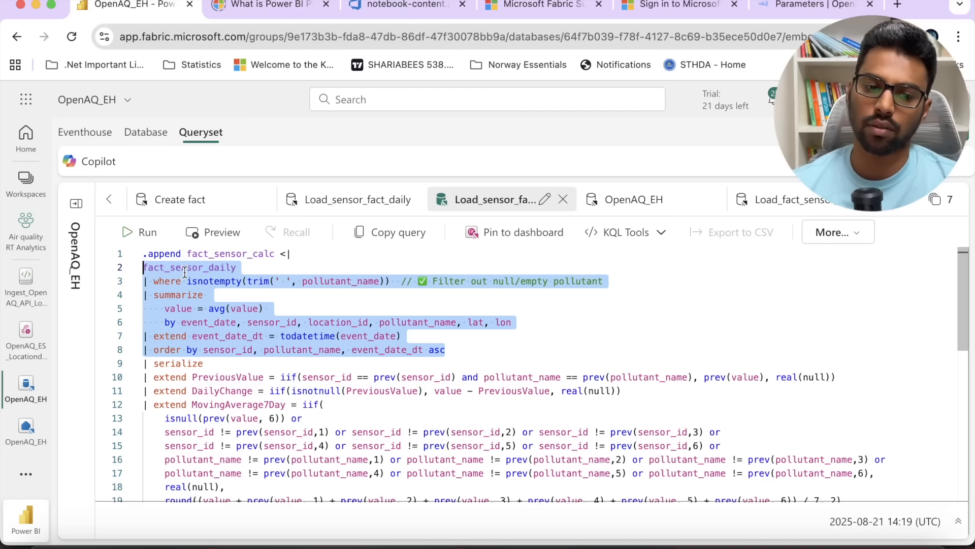
Step: Examine the serialize operator in the append query and how the PreviousValue column and its prev() call depend on it
click(264, 365)
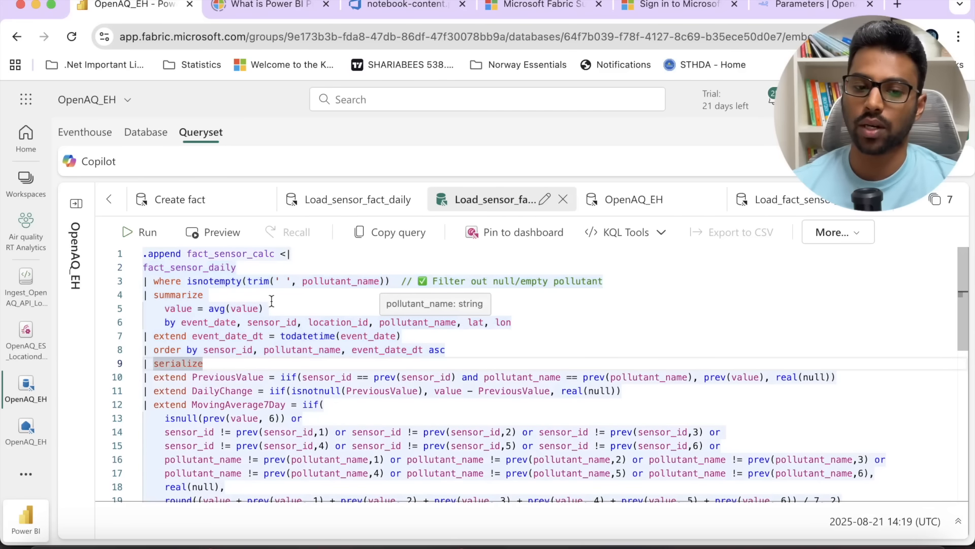
click(235, 351)
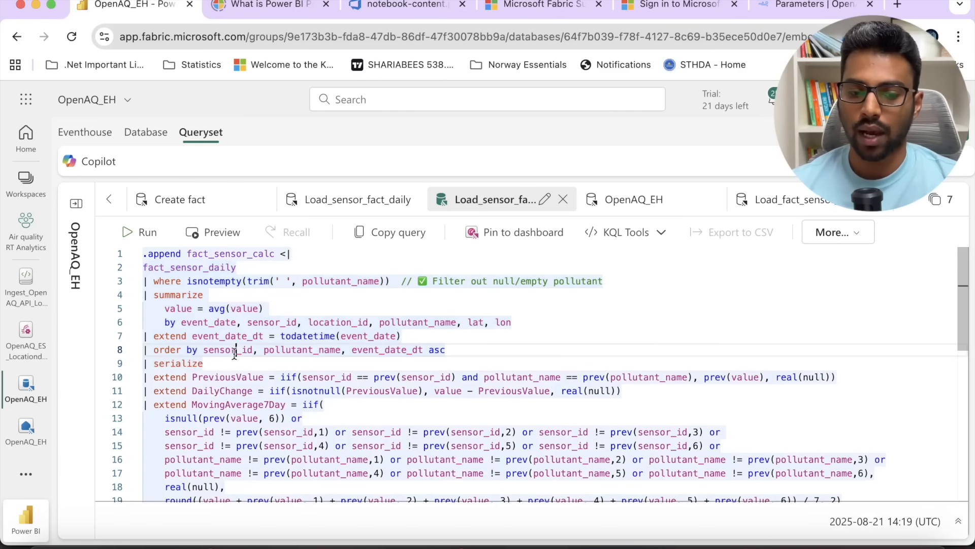
double_click(188, 365)
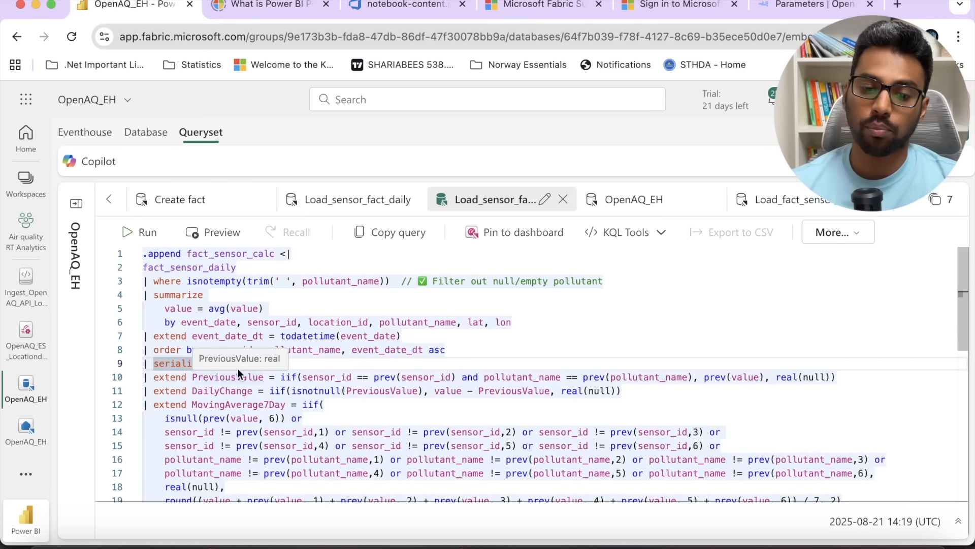
click(722, 378)
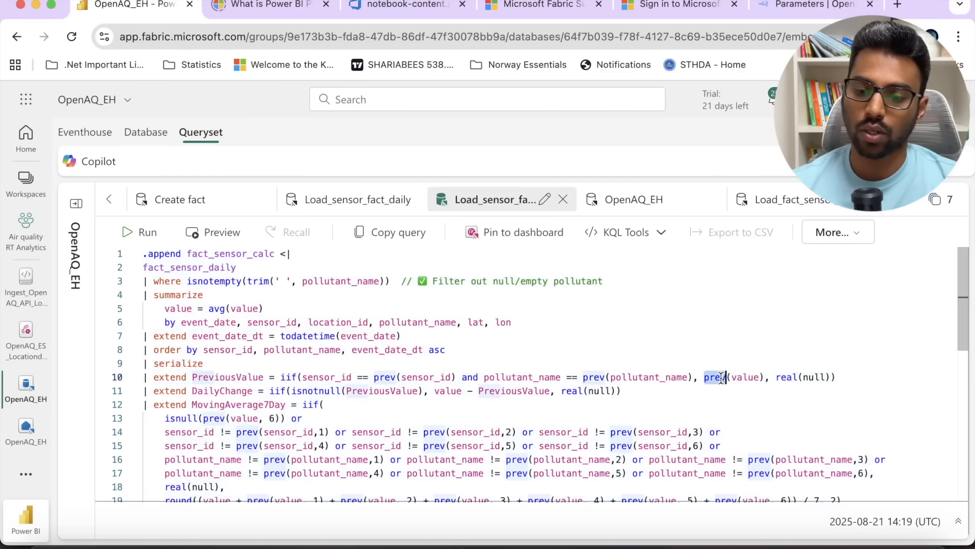
double_click(242, 379)
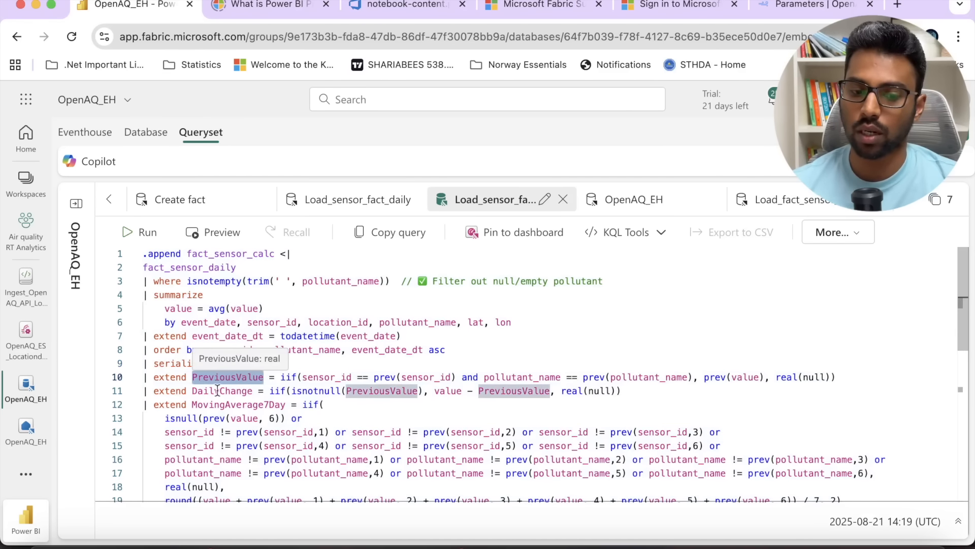
double_click(167, 364)
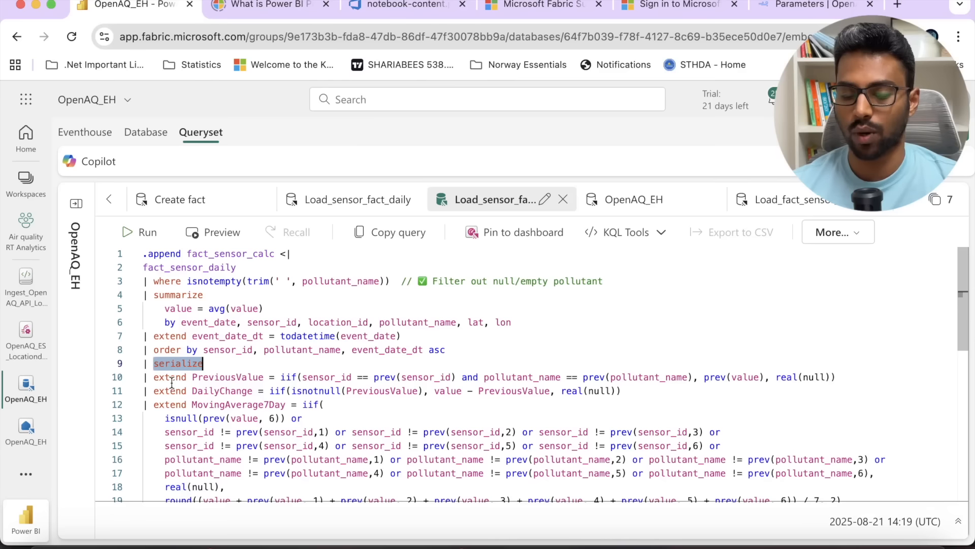
double_click(211, 378)
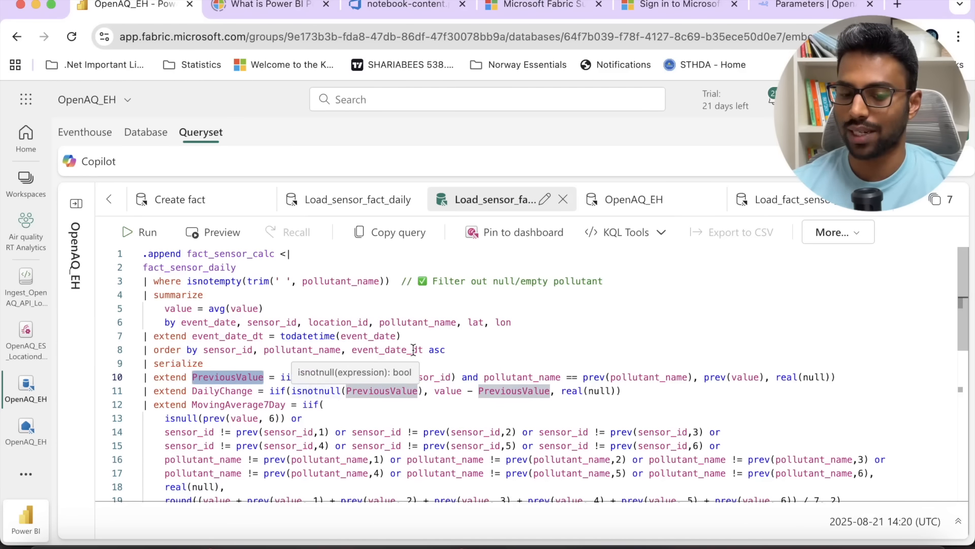
Step: Examine the PreviousValue expression: the sensor_id and pollutant_name comparisons with the preceding row, then the prev(value) result
click(386, 350)
drag(456, 377, 303, 377)
double_click(510, 377)
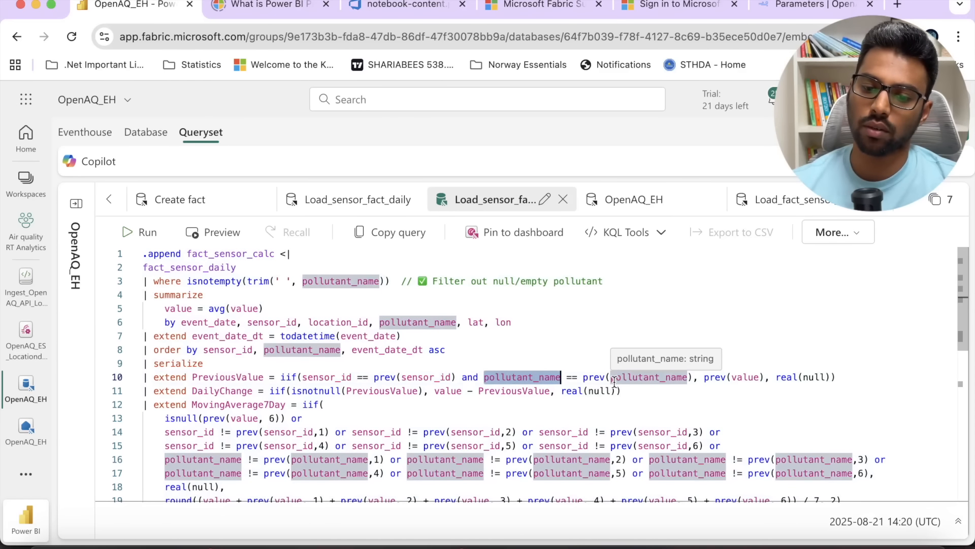
click(710, 378)
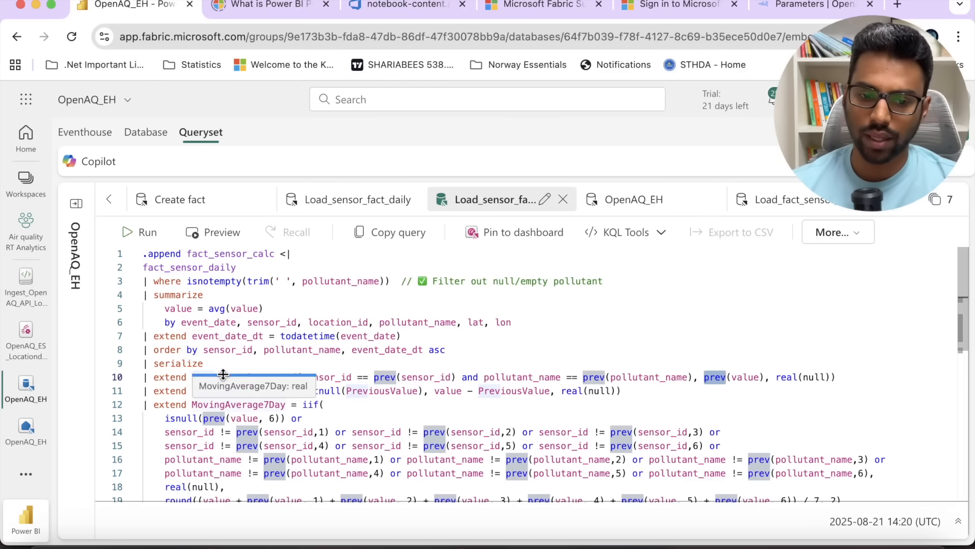
click(224, 377)
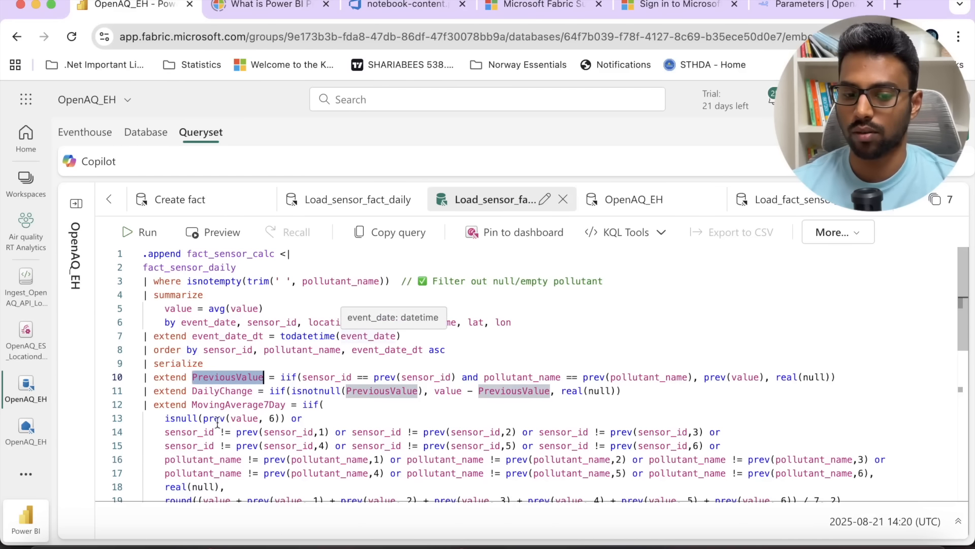
Step: Examine the DailyChange column and highlight its value - PreviousValue calculation
double_click(214, 389)
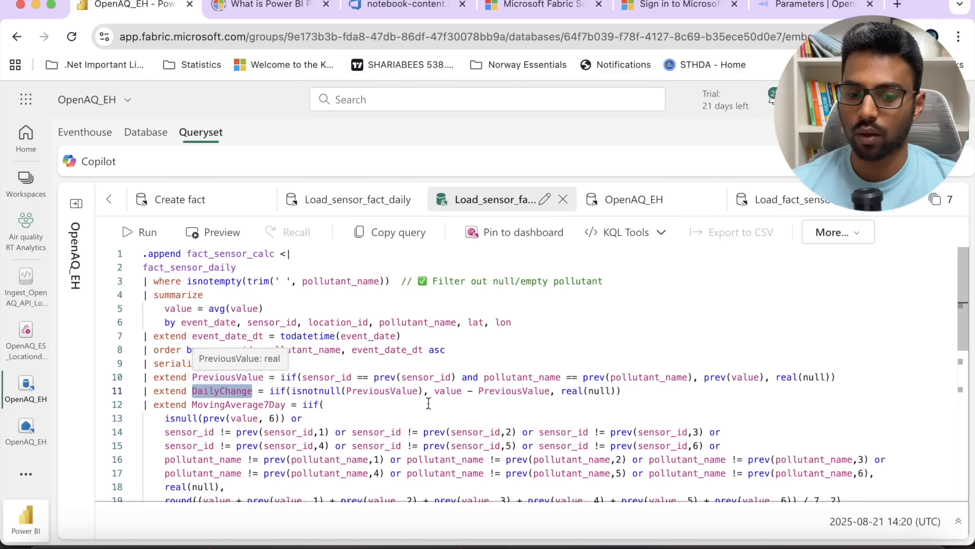
drag(436, 392, 550, 392)
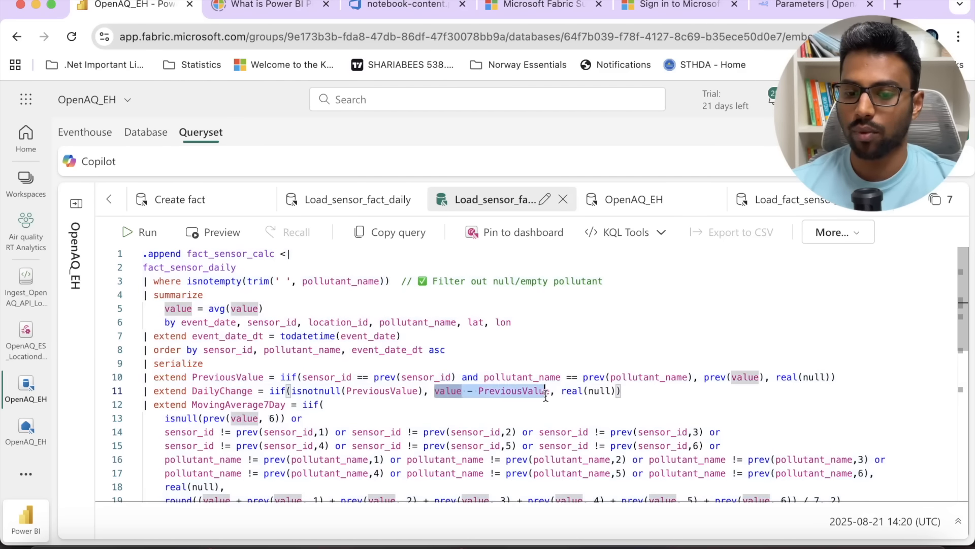
double_click(235, 390)
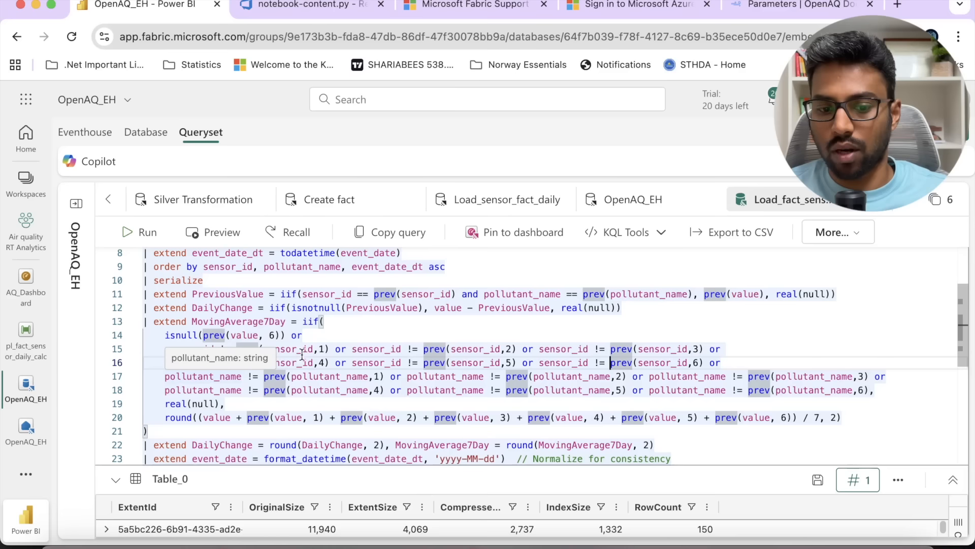
Step: Examine the MovingAverage7Day expression: its null, sensor and pollutant conditions, the real(null) fallback and the rounded seven-value average
click(343, 348)
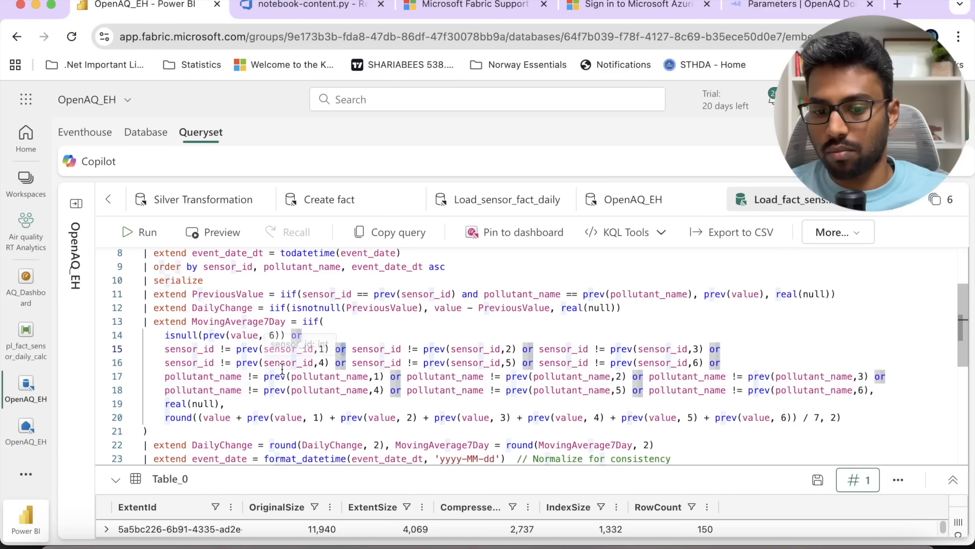
drag(165, 403, 232, 399)
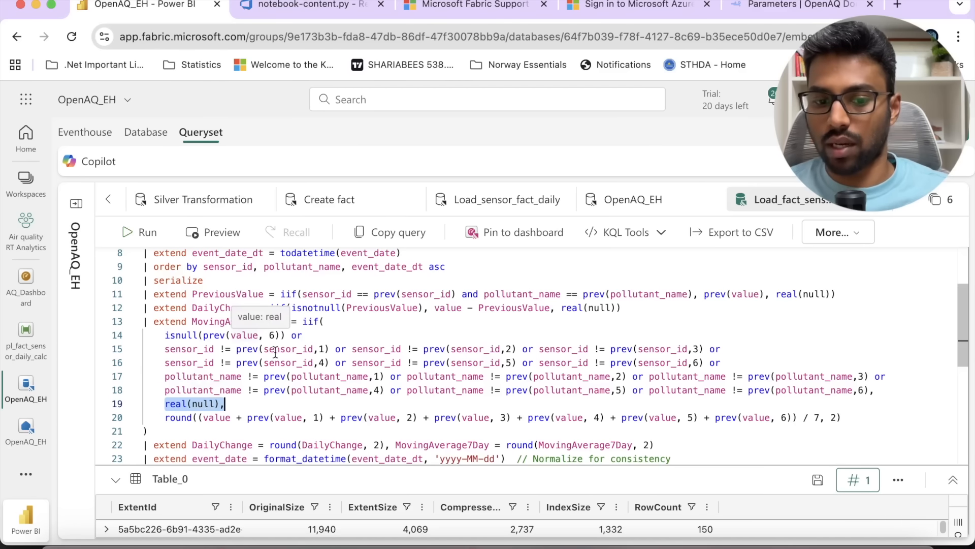
drag(165, 336, 292, 374)
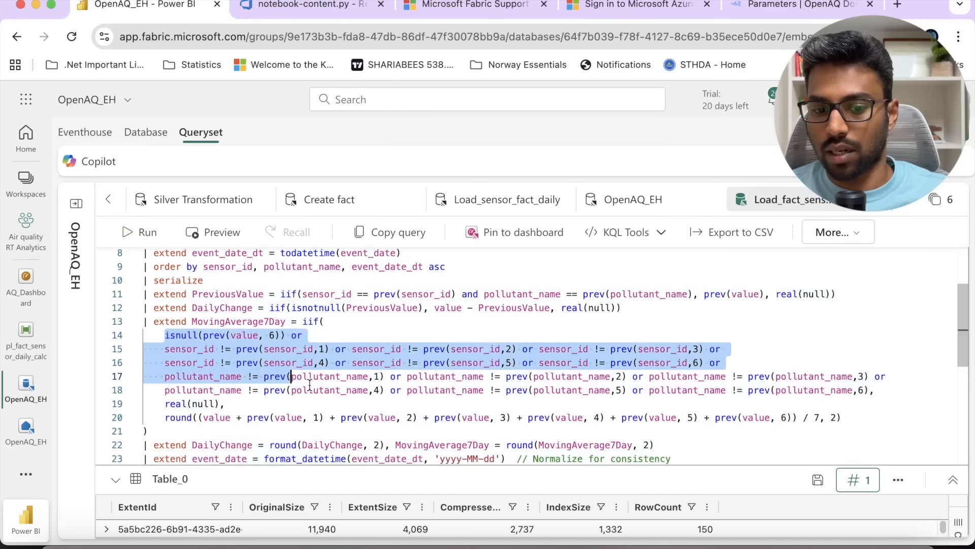
click(308, 390)
click(164, 417)
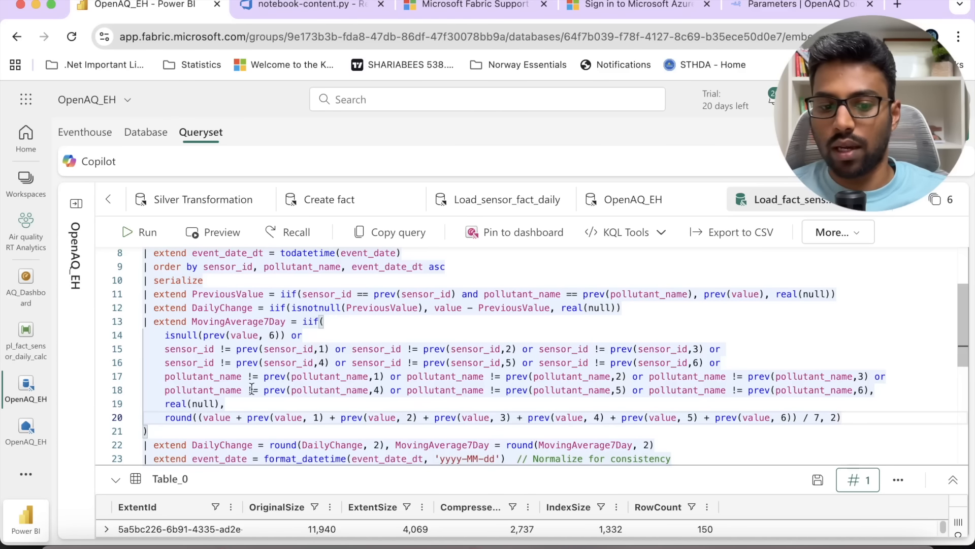
click(216, 323)
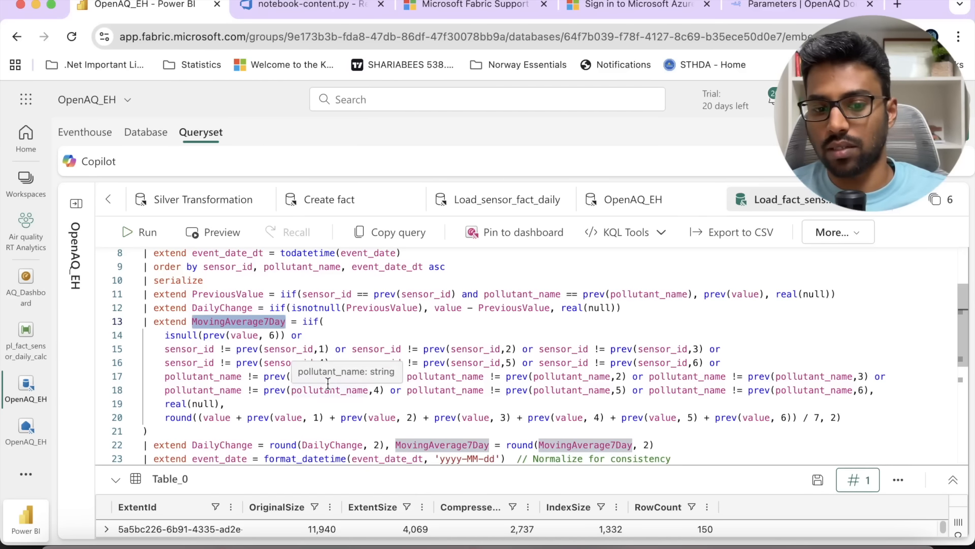
Step: Review the append query from its start and highlight the extend lines for PreviousValue, DailyChange and MovingAverage7Day
scroll(328, 382, up, 3)
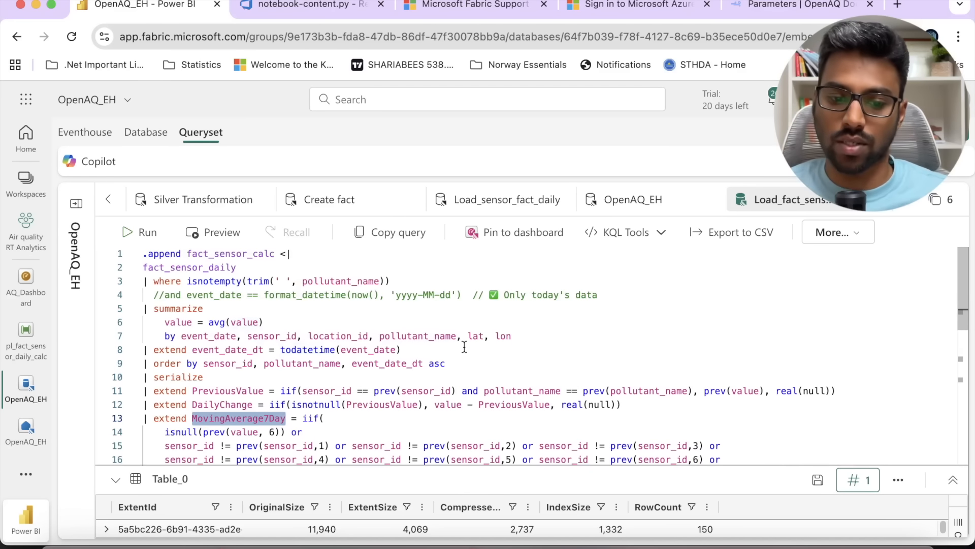
scroll(464, 347, down, 3)
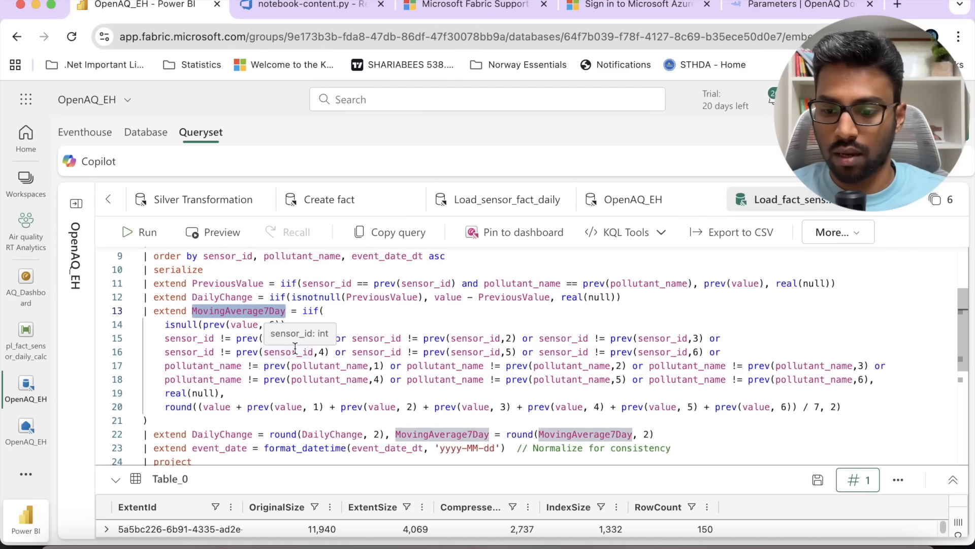
scroll(294, 356, down, 1)
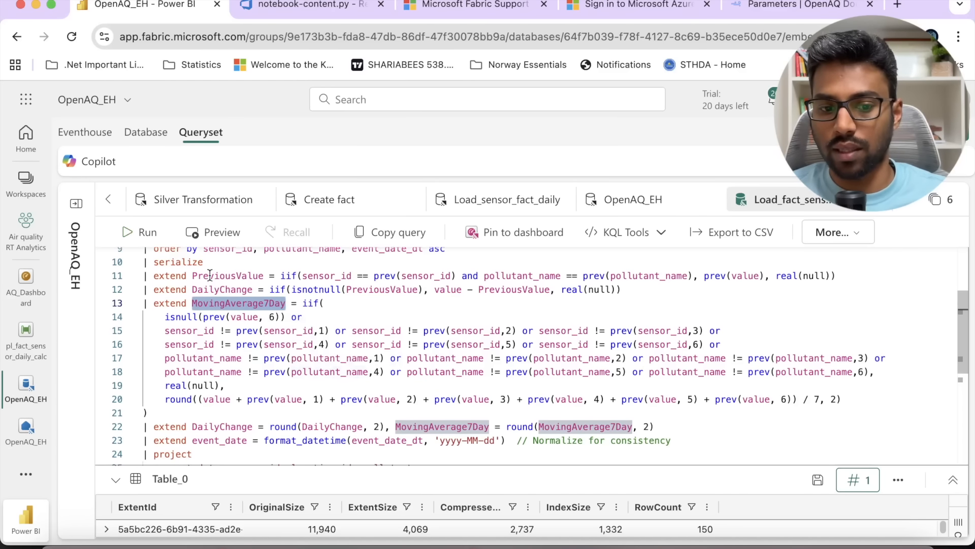
mouse_move(153, 278)
mouse_down()
mouse_move(283, 303)
mouse_move(153, 278)
mouse_up()
click(310, 305)
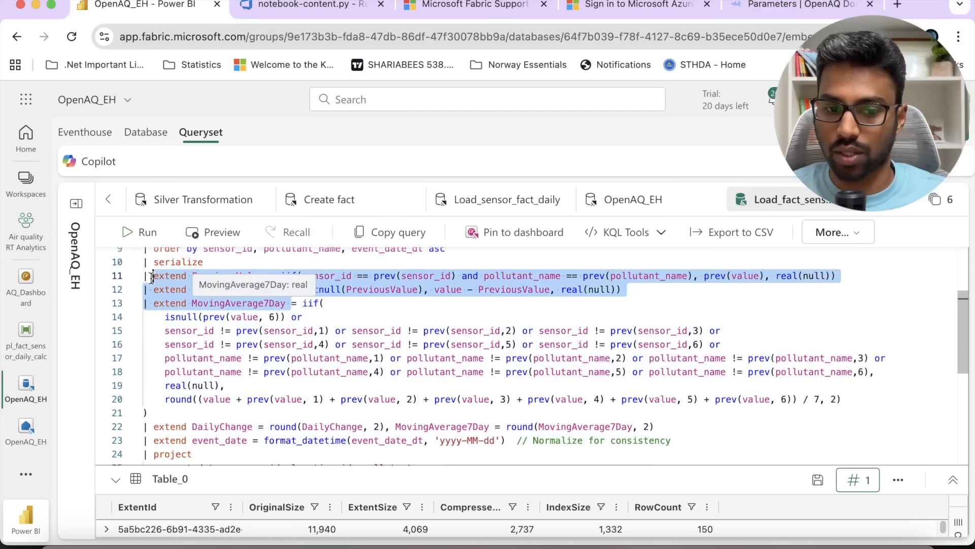
click(328, 303)
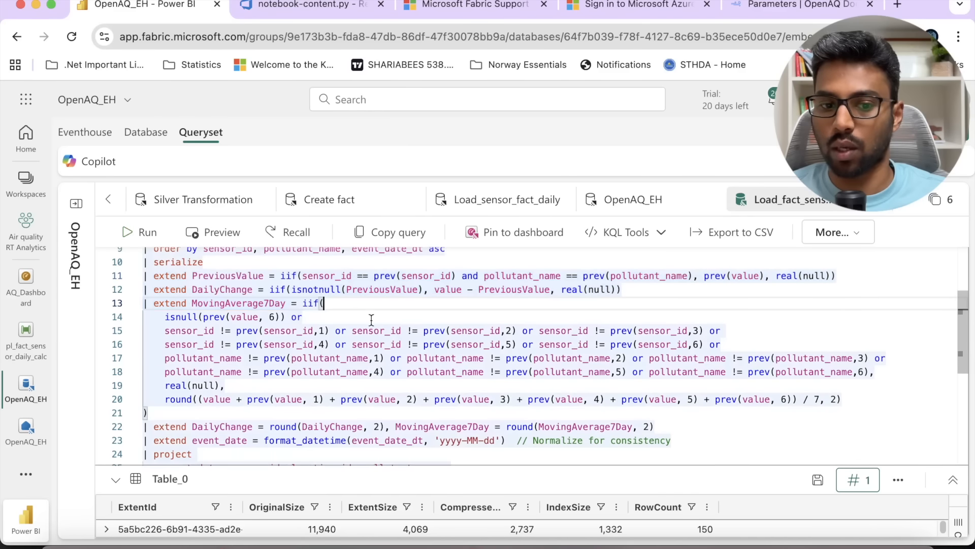
click(437, 344)
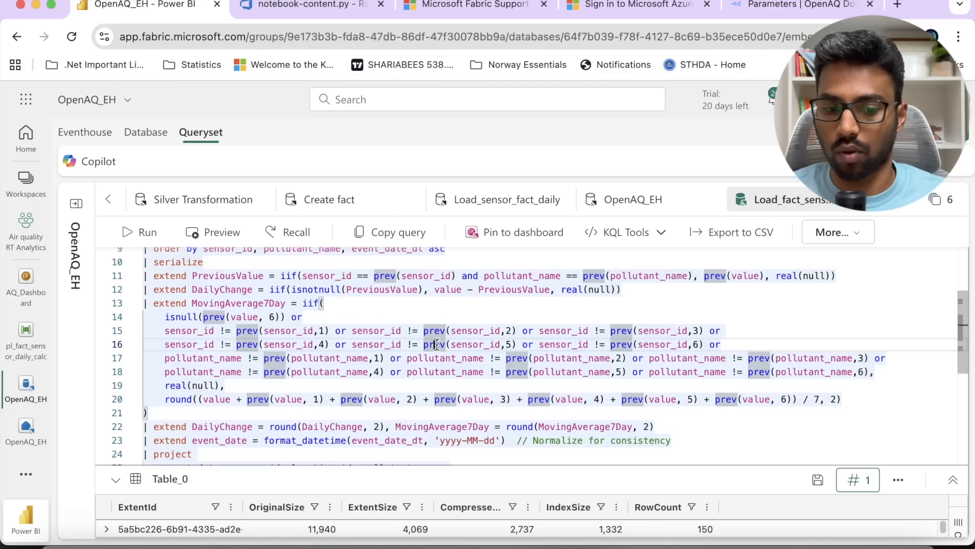
Step: Examine the rounding of DailyChange and MovingAverage7Day to two decimals, comparing it with the round call in the average calculation
scroll(436, 345, down, 3)
click(187, 344)
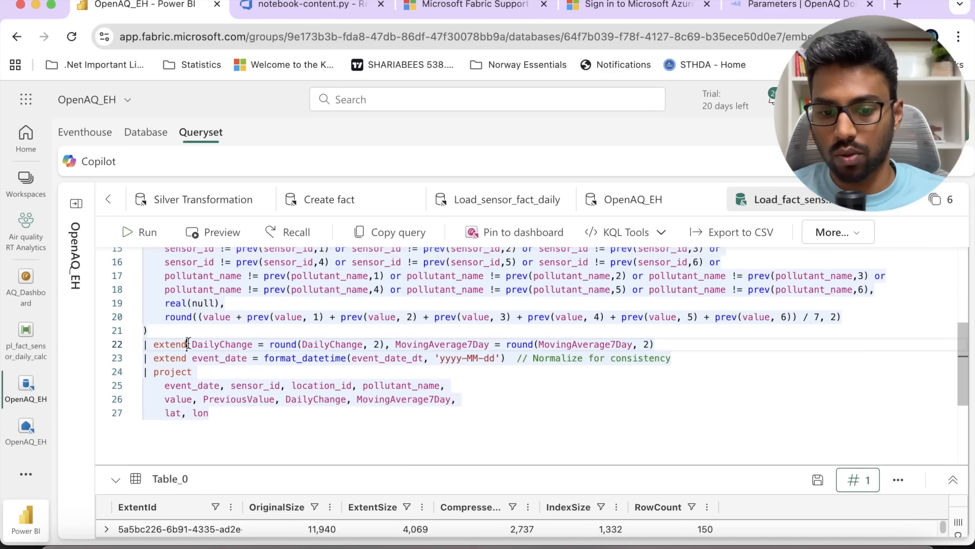
click(222, 344)
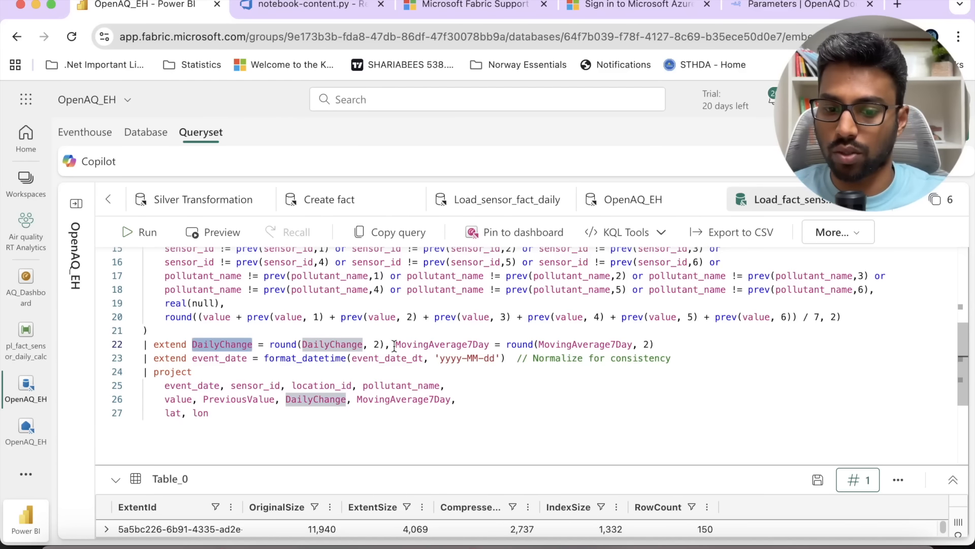
double_click(468, 347)
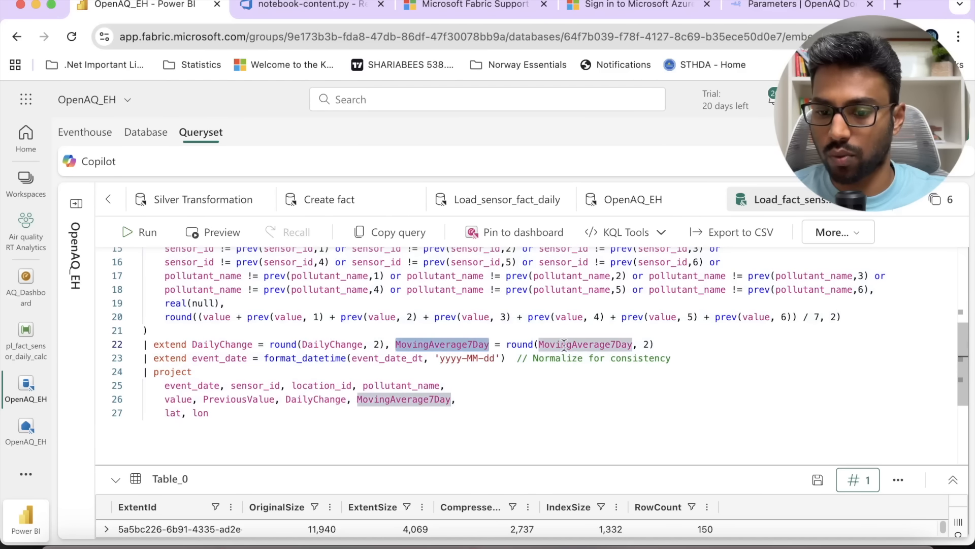
double_click(183, 317)
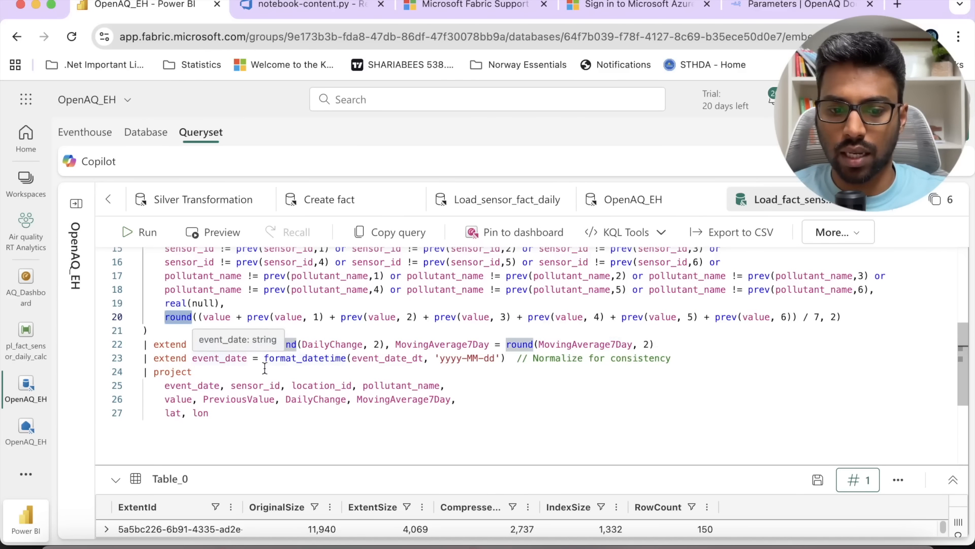
Step: Examine the format_datetime conversion of event_date_dt into event_date with the yyyy-MM-dd format
double_click(404, 359)
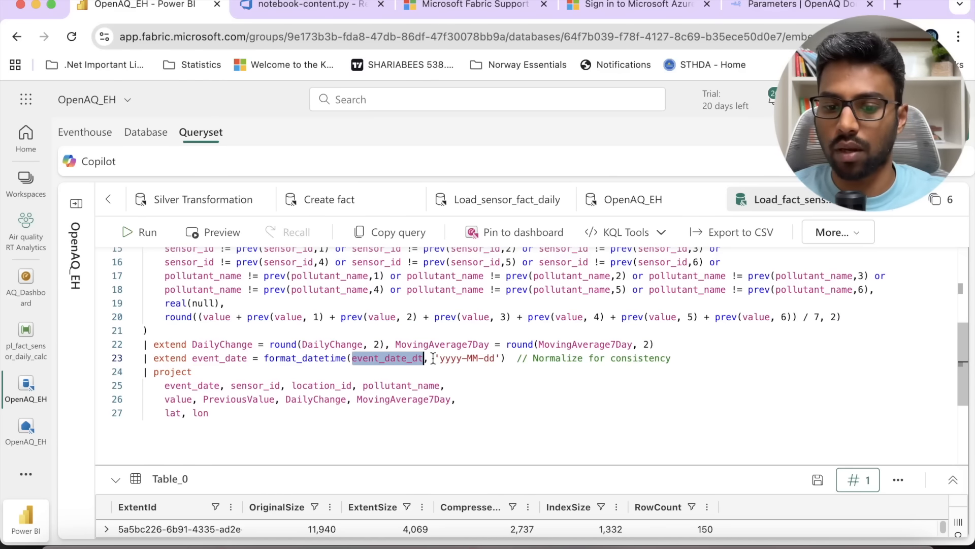
drag(438, 358, 490, 358)
click(484, 372)
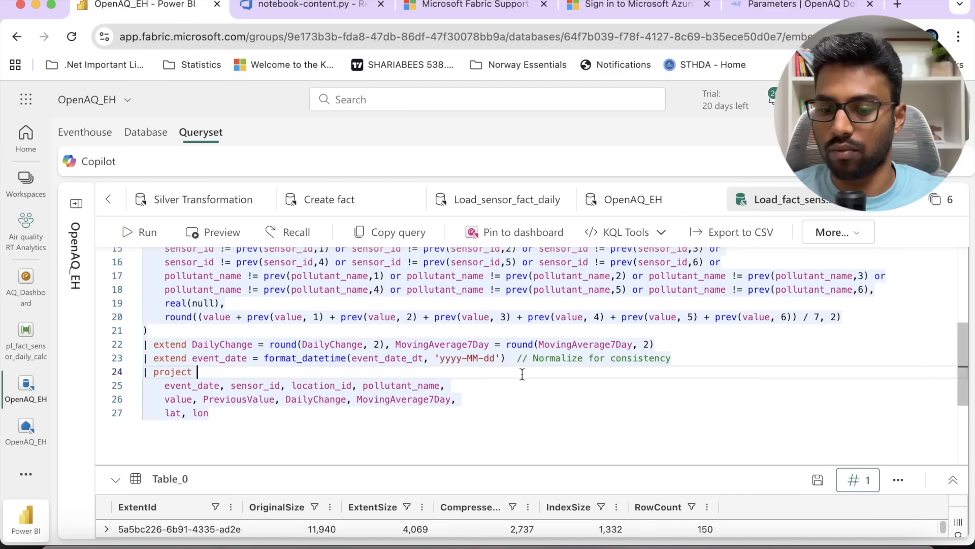
Step: Highlight the project clause with its output columns, and check the fact_sensor_calc target table of the append command
drag(209, 412, 147, 374)
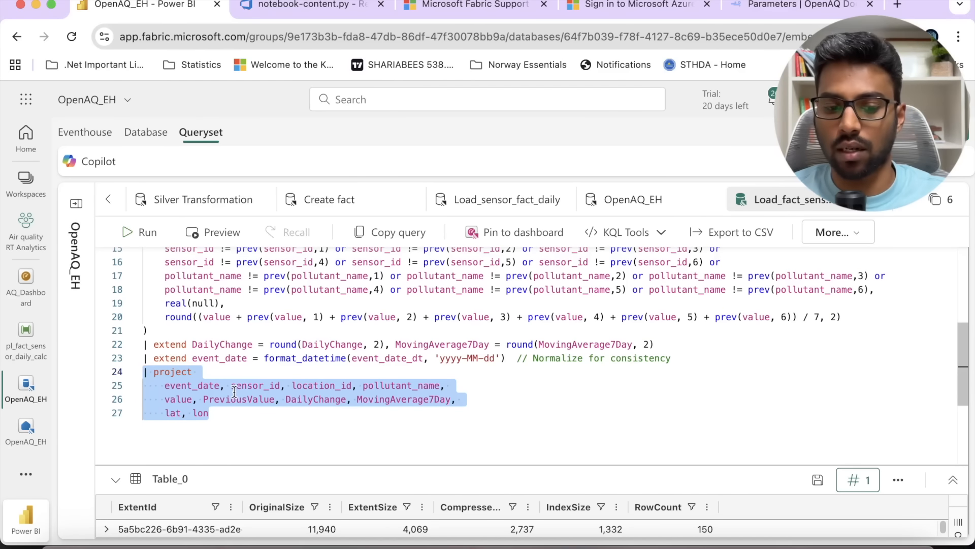
click(237, 386)
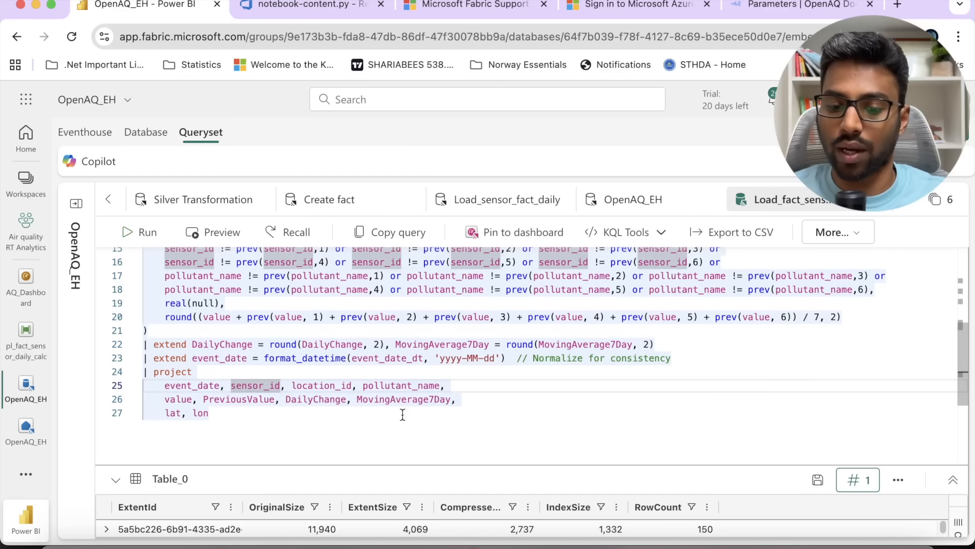
click(210, 413)
drag(210, 413, 144, 371)
scroll(225, 282, up, 5)
shift+click(234, 254)
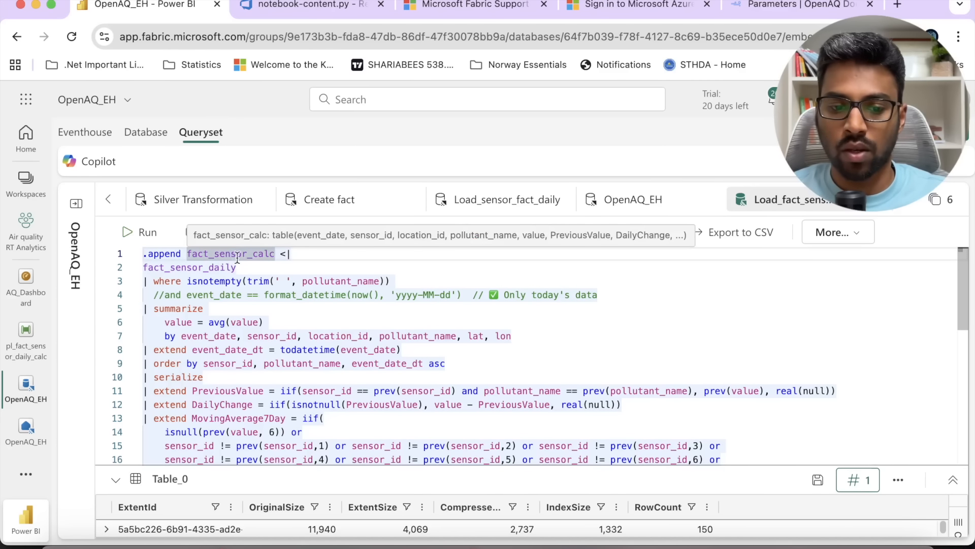
Step: Examine the commented-out event_date condition that restricts the append query to today's data
click(314, 305)
click(150, 295)
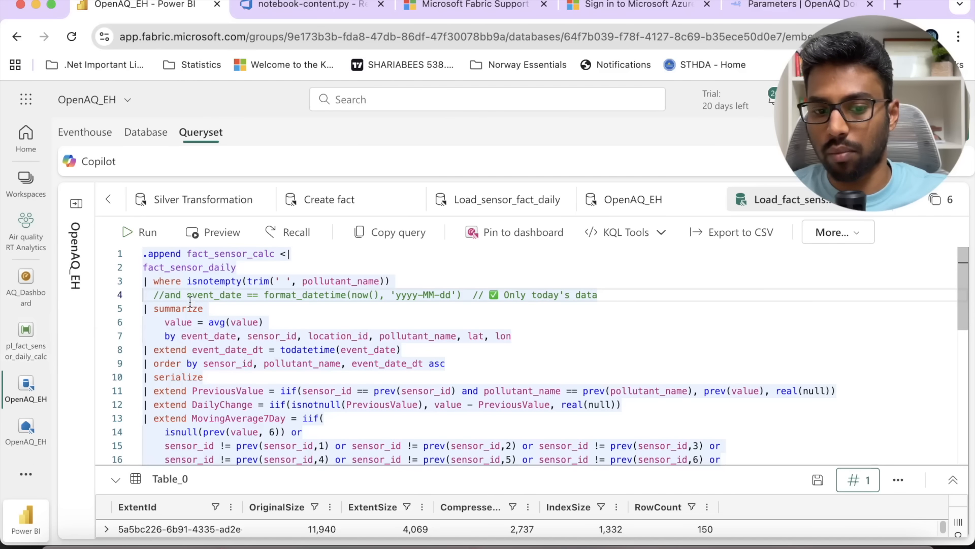
click(165, 294)
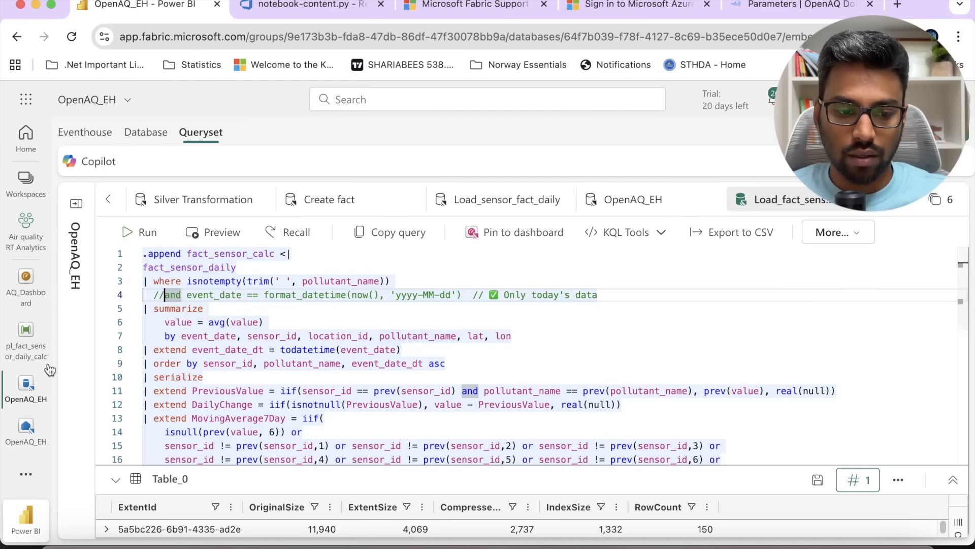
Step: Open the fact_sensor_calc table and show its data preview enlarged, with the database tree collapsed
click(76, 203)
scroll(148, 410, down, 5)
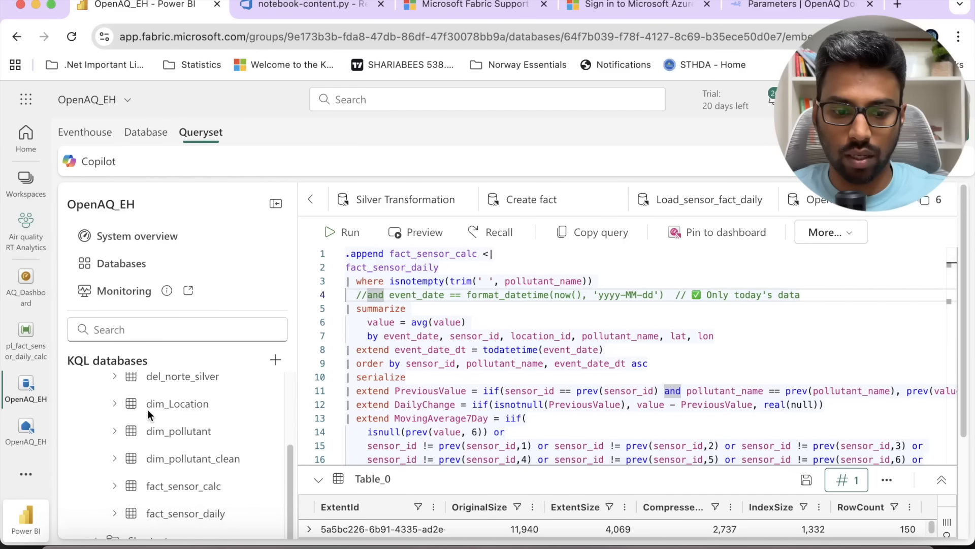
click(181, 451)
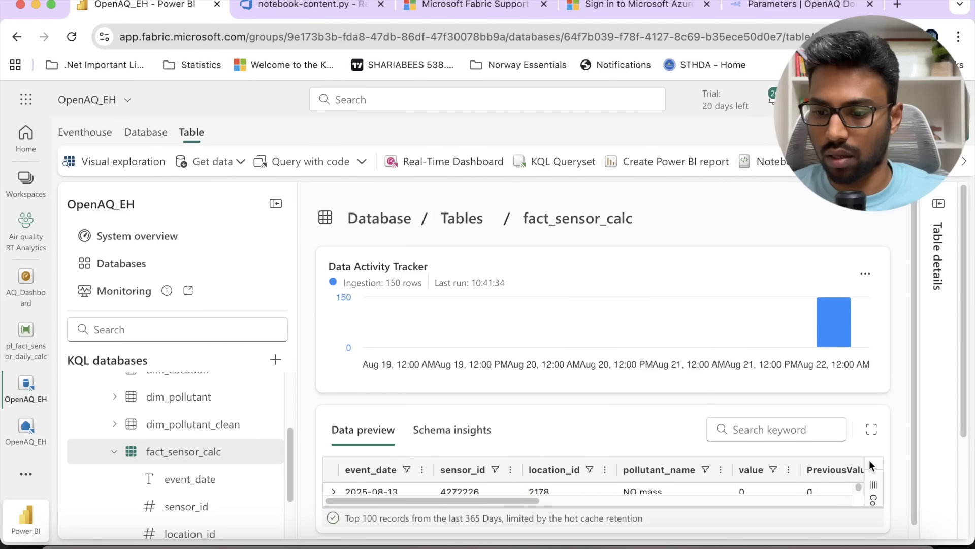
click(870, 431)
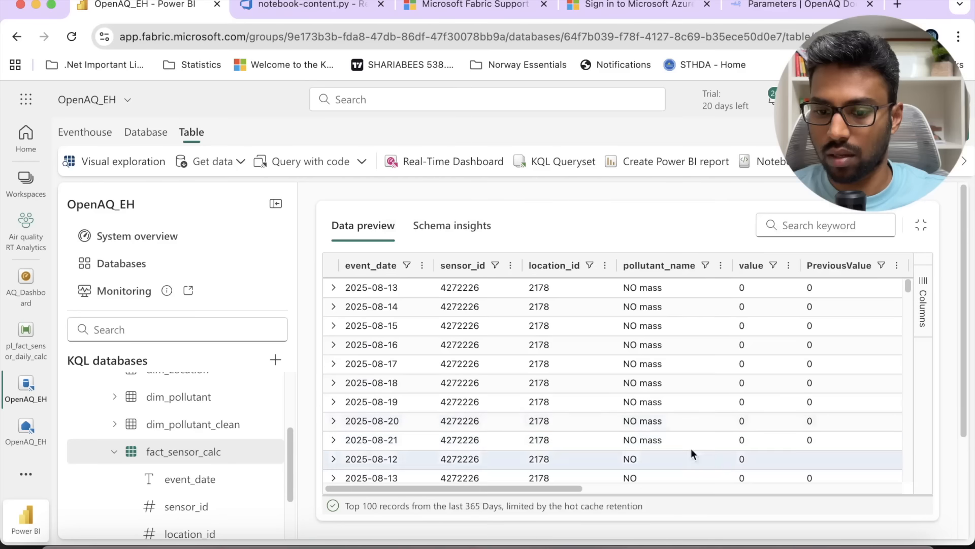
click(269, 204)
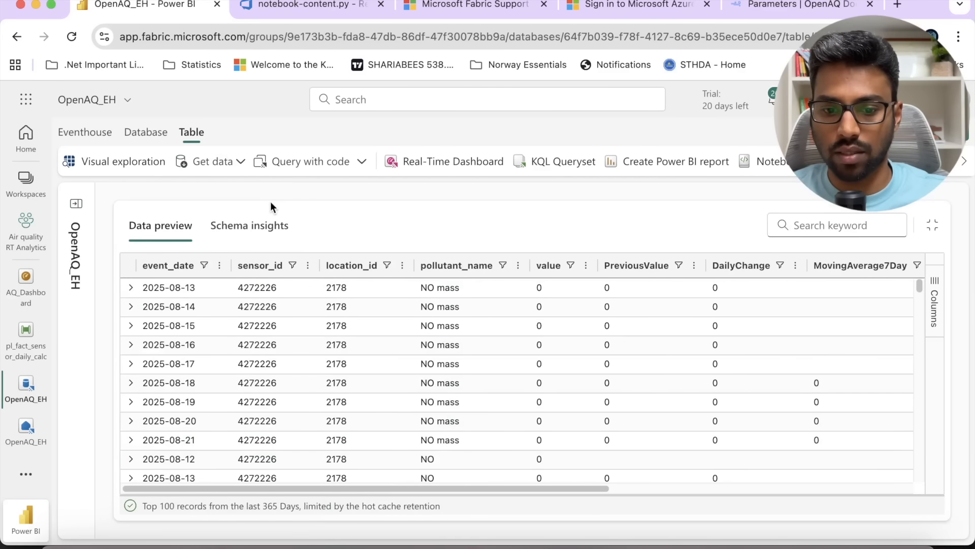
Step: Sort the fact_sensor_calc preview by pollutant_name in descending order and look through the rows of each pollutant
click(483, 274)
click(482, 274)
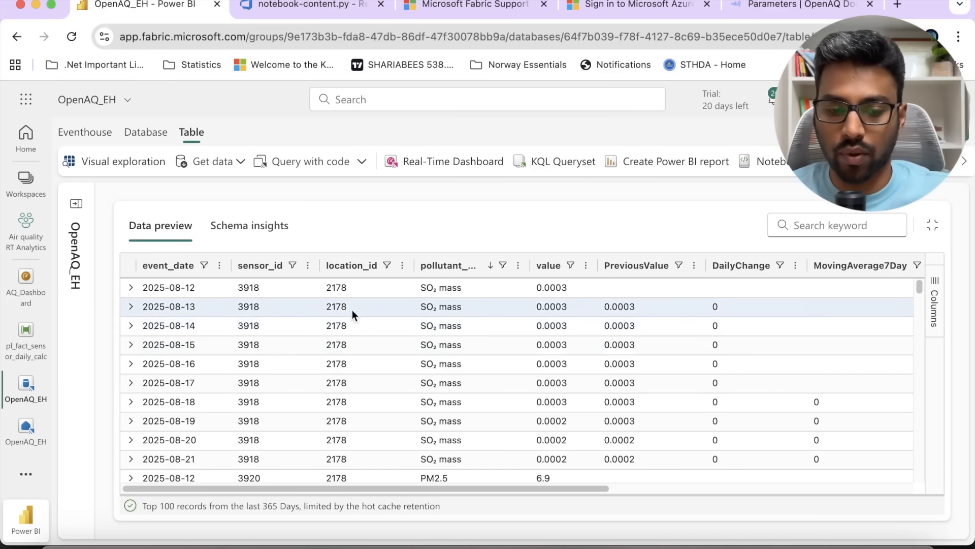
scroll(383, 358, down, 2)
scroll(383, 358, down, 5)
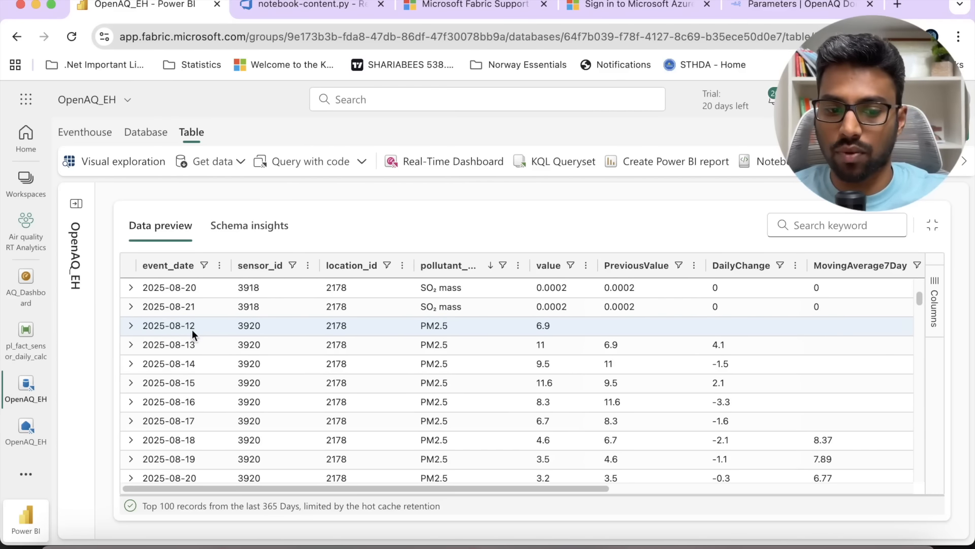
scroll(223, 421, down, 1)
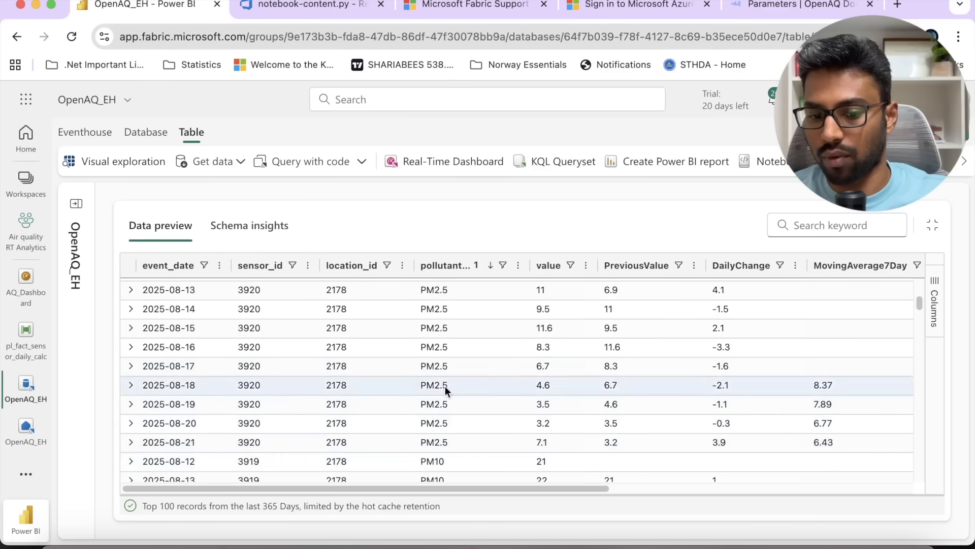
scroll(450, 437, down, 3)
scroll(450, 437, down, 4)
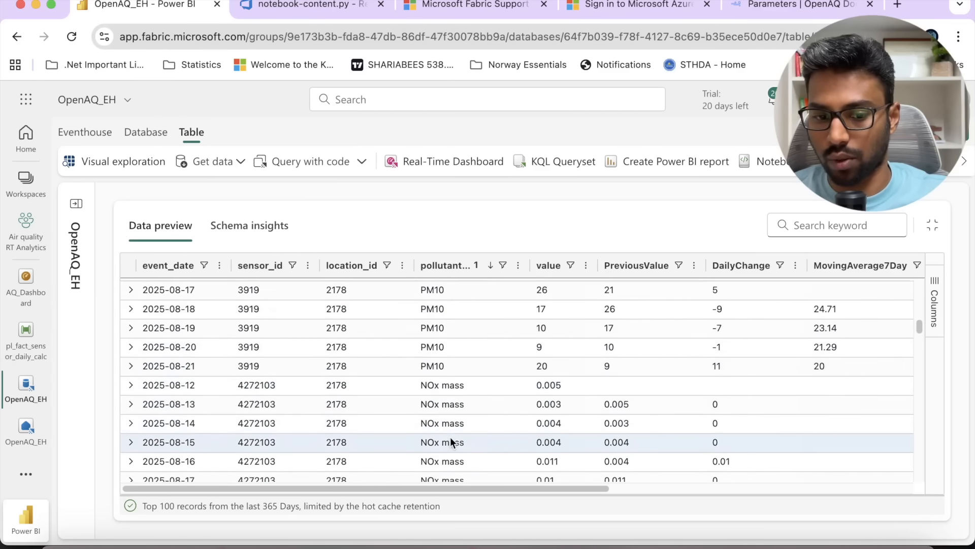
Step: Examine the PM2.5 rows of sensor 3920, comparing value, PreviousValue, DailyChange and MovingAverage7Day from day to day
scroll(450, 436, up, 8)
scroll(450, 436, up, 1)
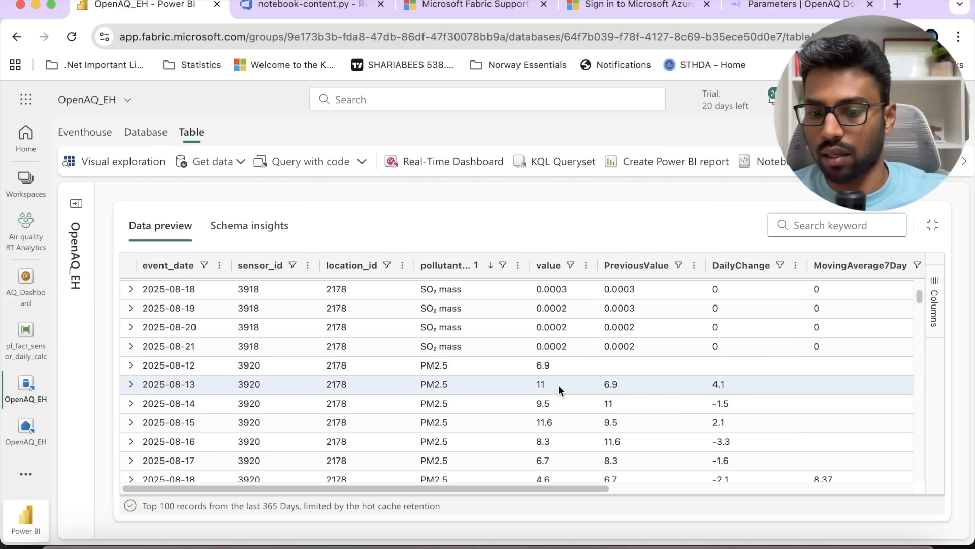
scroll(559, 385, down, 1)
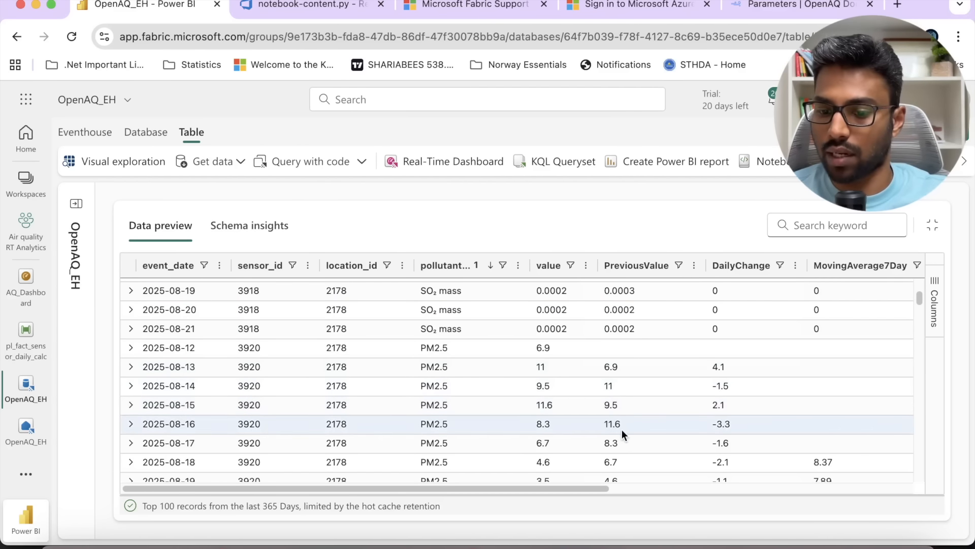
scroll(622, 429, down, 1)
scroll(621, 429, down, 2)
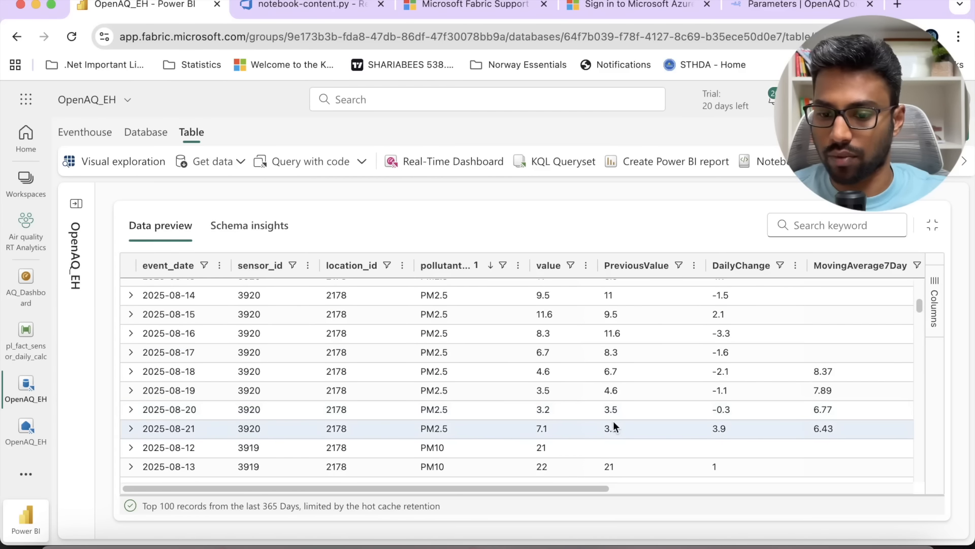
scroll(613, 427, up, 2)
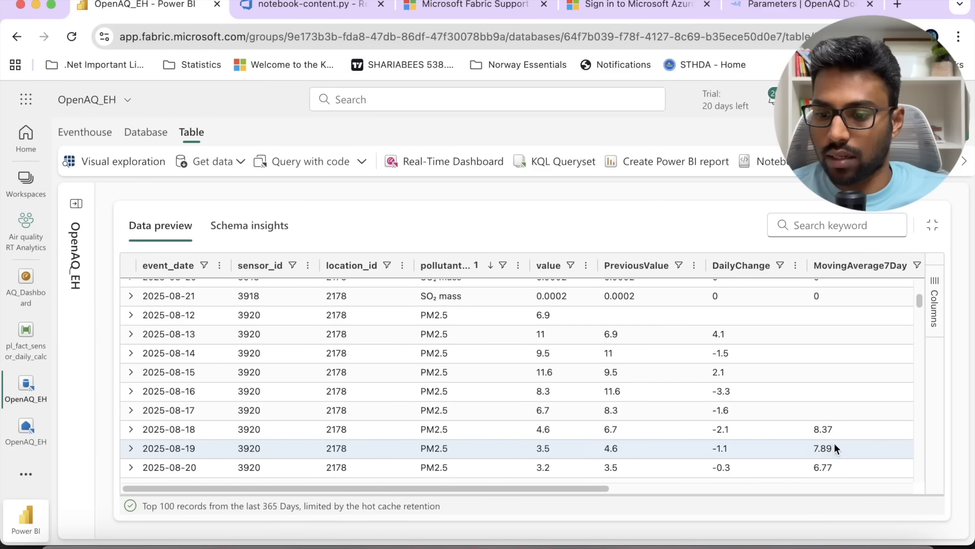
scroll(833, 447, down, 1)
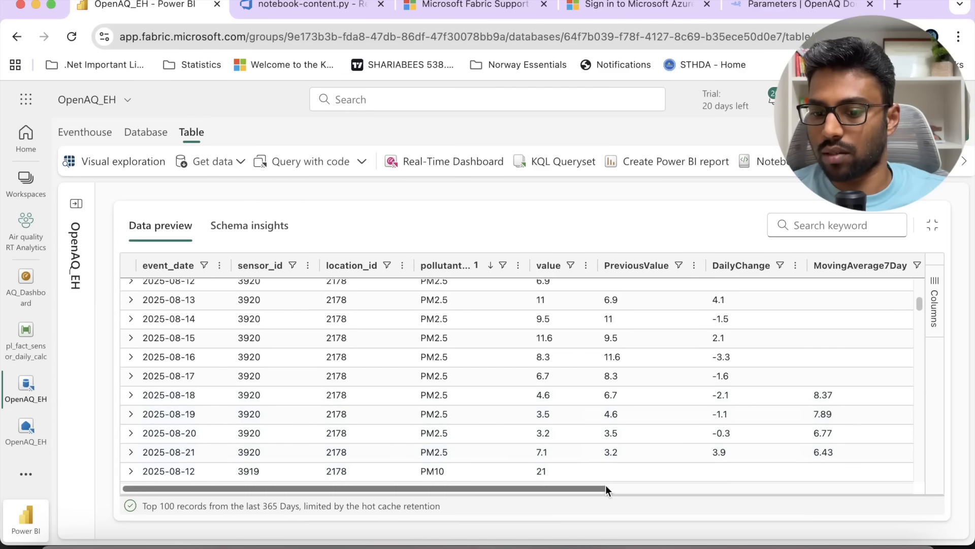
Step: Compare the DailyChange and MovingAverage7Day columns across the SO₂ mass and PM2.5 rows
drag(603, 488, 630, 490)
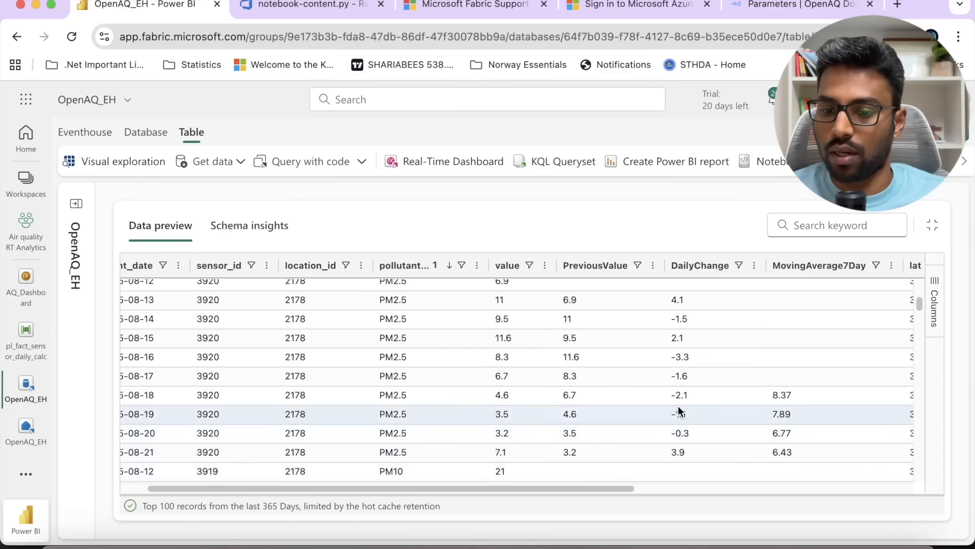
scroll(678, 406, up, 3)
scroll(678, 406, up, 5)
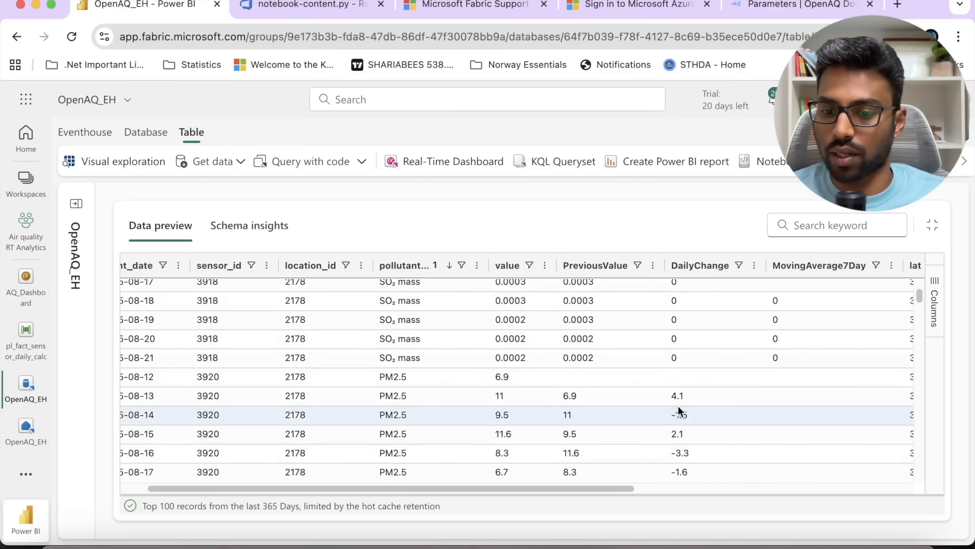
scroll(678, 409, down, 5)
scroll(678, 409, up, 2)
scroll(533, 353, up, 5)
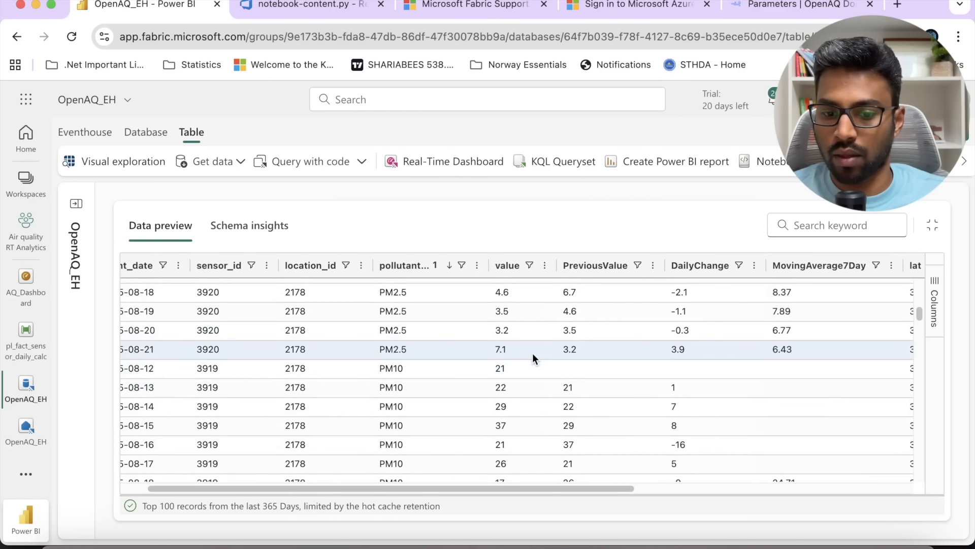
Step: Examine the PM10 rows of sensor 3919 for their daily changes and 7-day moving averages
scroll(621, 378, down, 2)
scroll(709, 391, down, 2)
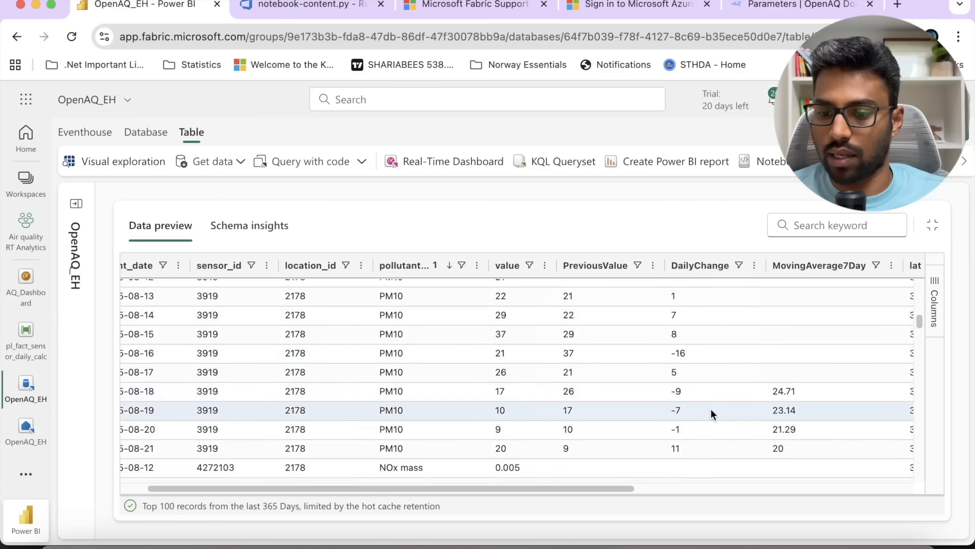
scroll(697, 392, up, 1)
scroll(529, 340, up, 2)
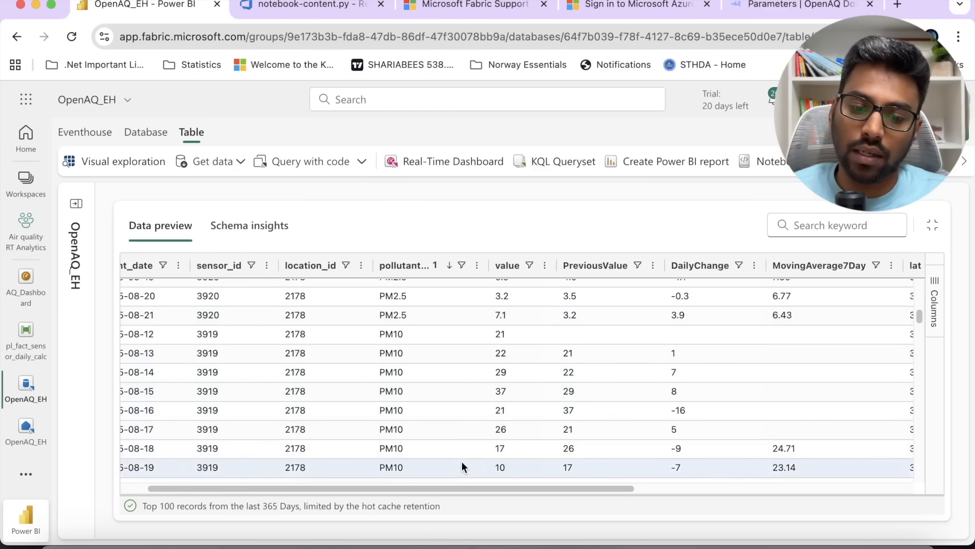
drag(466, 489, 411, 489)
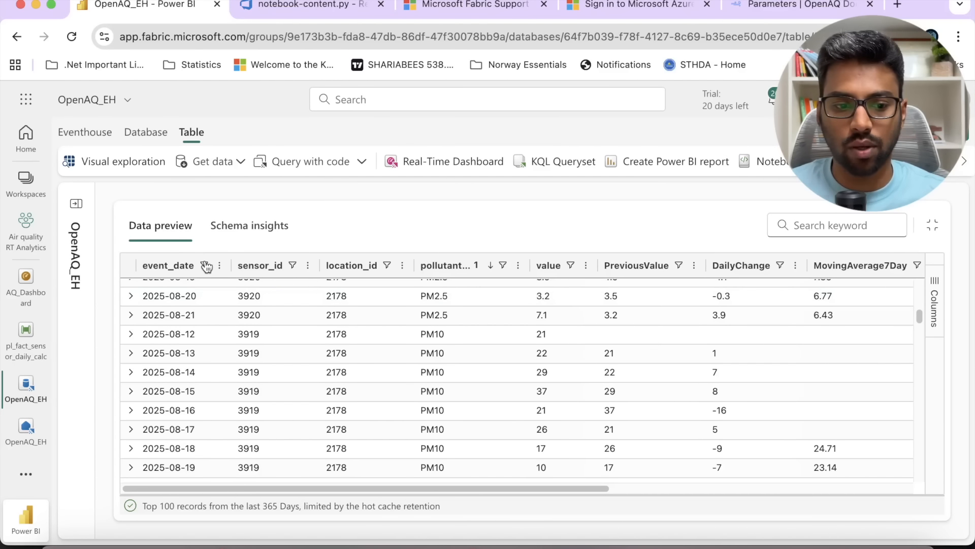
Step: Show the database tree again and collapse the fact_sensor_calc columns to review the list of tables
click(75, 203)
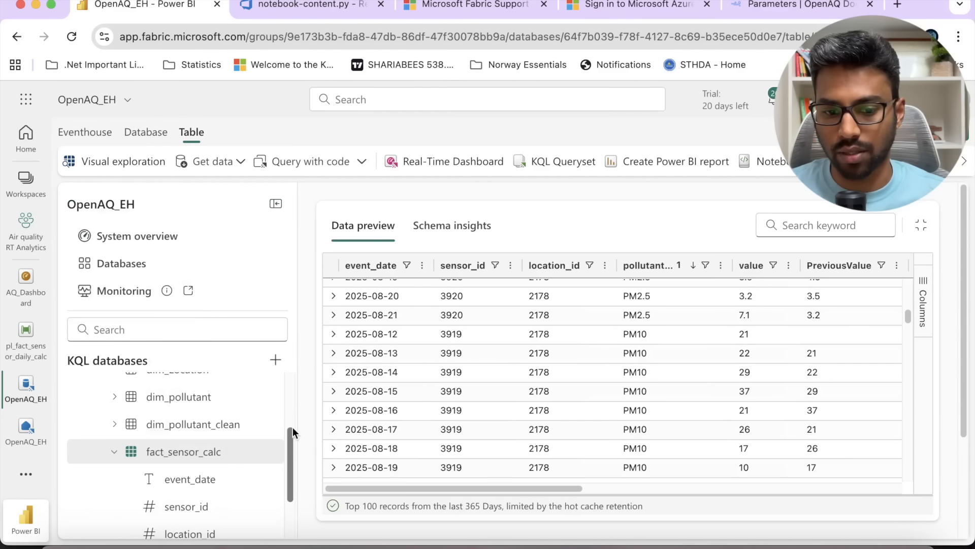
drag(291, 432, 294, 375)
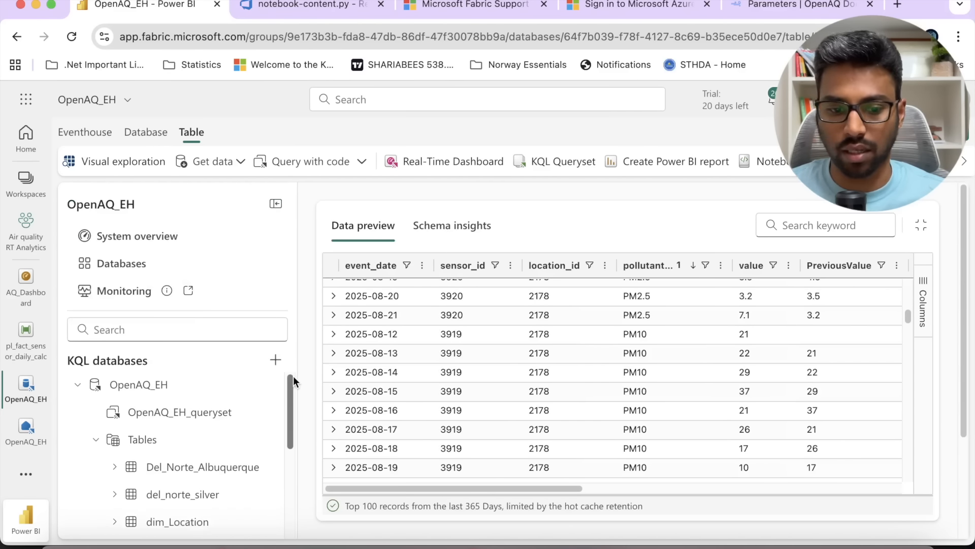
scroll(123, 443, down, 1)
scroll(123, 444, down, 1)
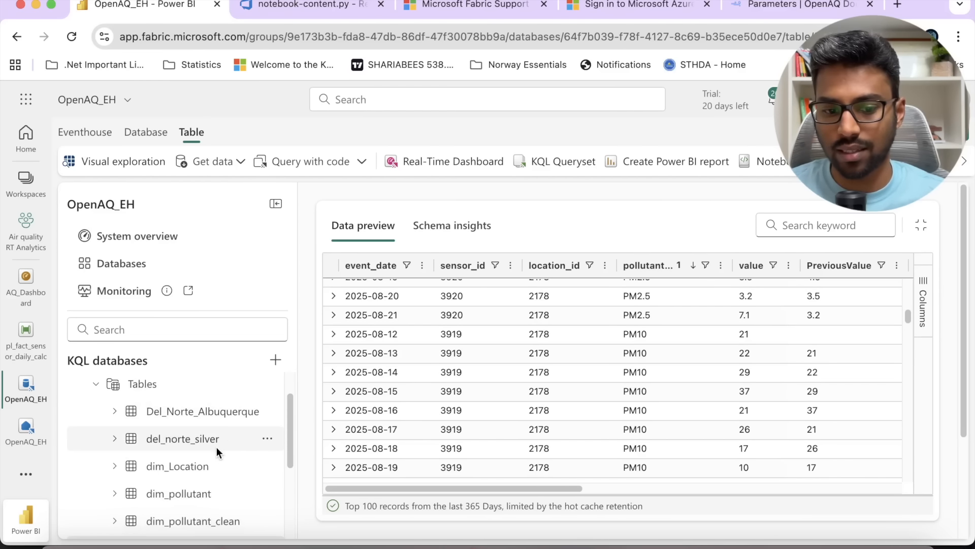
scroll(205, 471, down, 3)
click(205, 471)
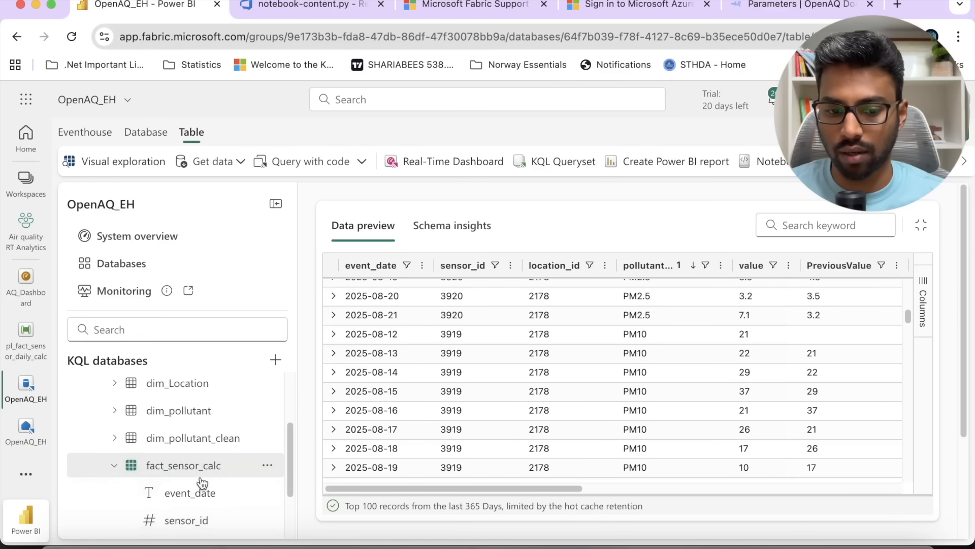
click(114, 466)
click(190, 464)
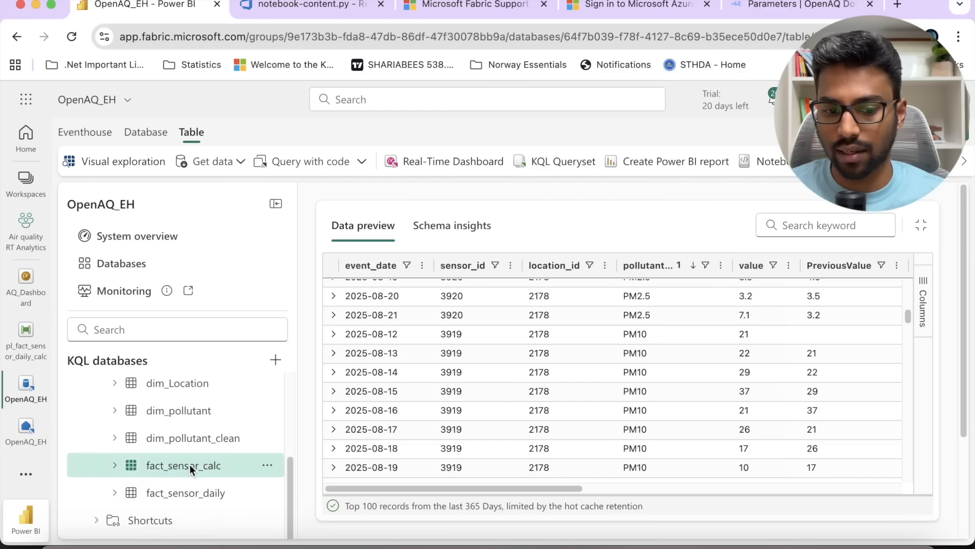
Step: Check the dimension and fact tables in the database tree and expand Shortcuts to show dim_date
scroll(190, 464, up, 1)
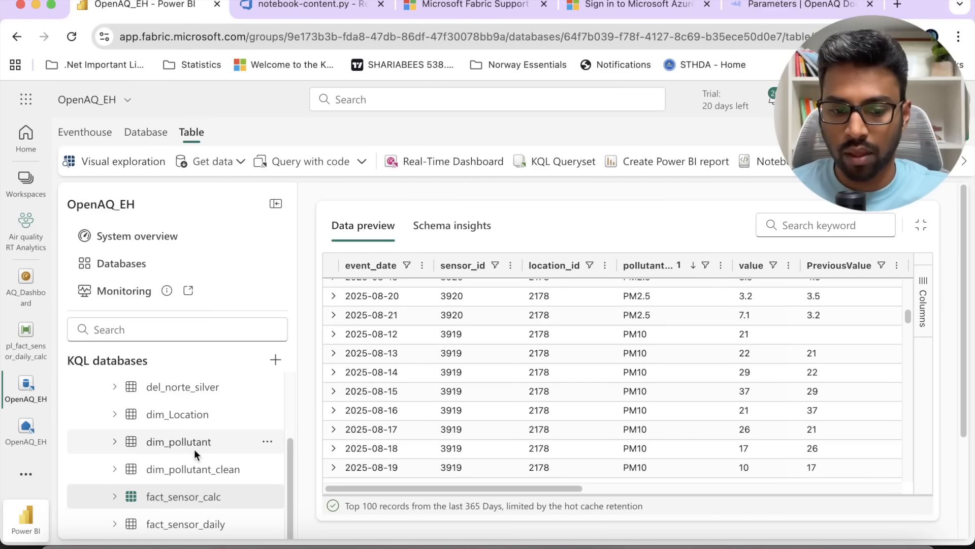
scroll(194, 449, up, 1)
scroll(194, 449, down, 3)
scroll(194, 449, down, 1)
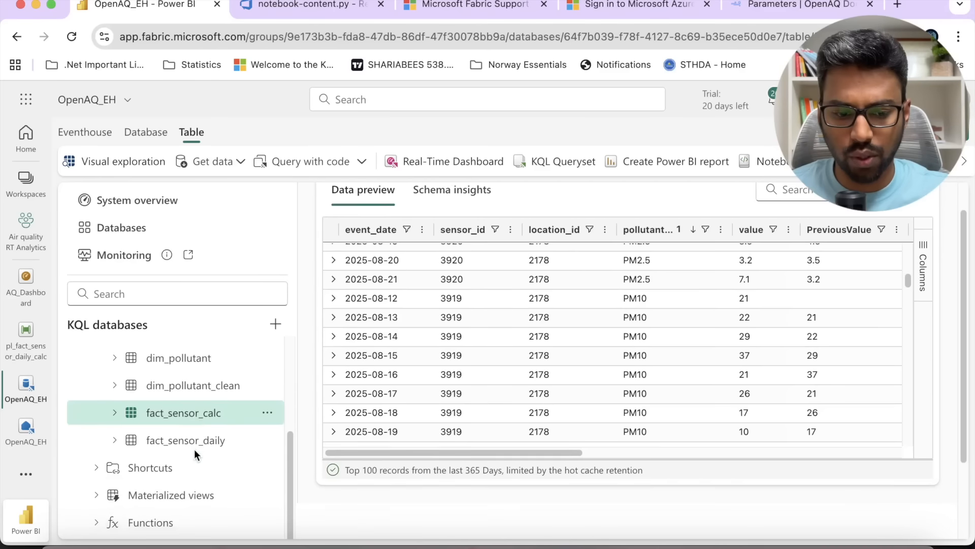
click(102, 466)
scroll(168, 466, down, 1)
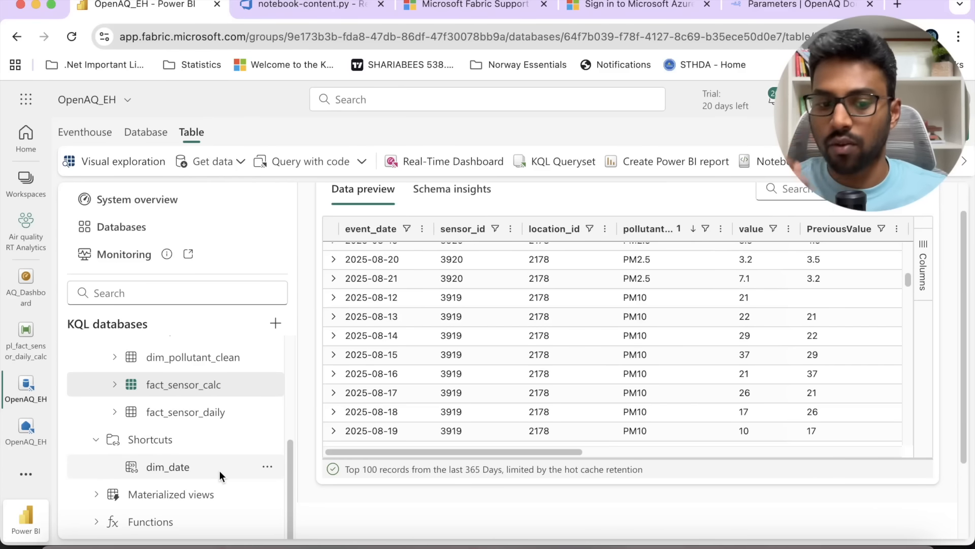
Step: Start a new shortcut in the OpenAQ_EH database and review the available internal and external sources
click(267, 441)
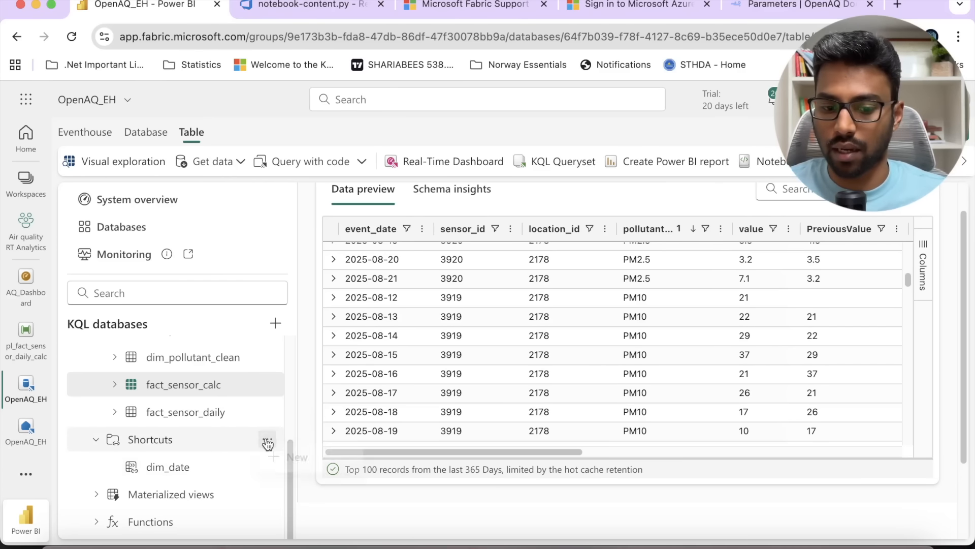
click(228, 435)
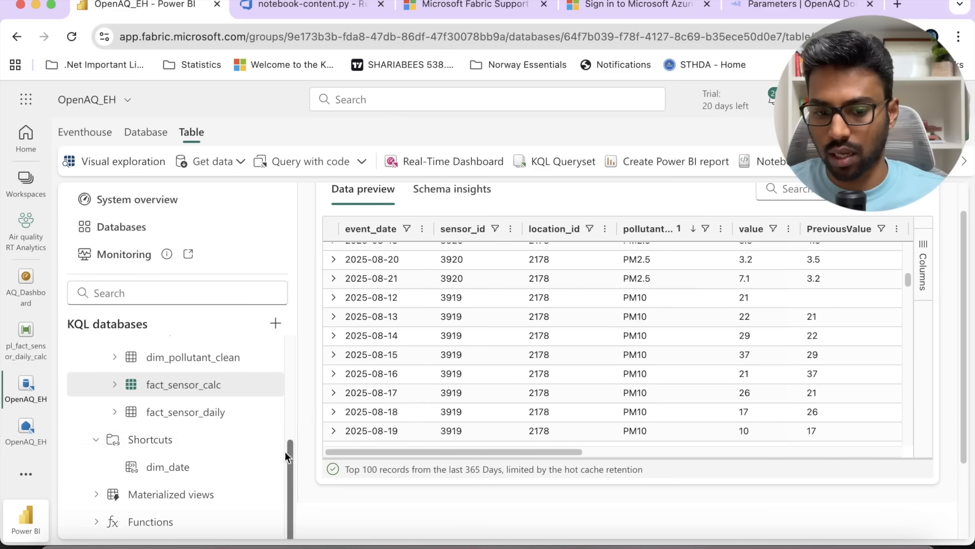
click(269, 441)
click(294, 456)
click(268, 442)
click(292, 464)
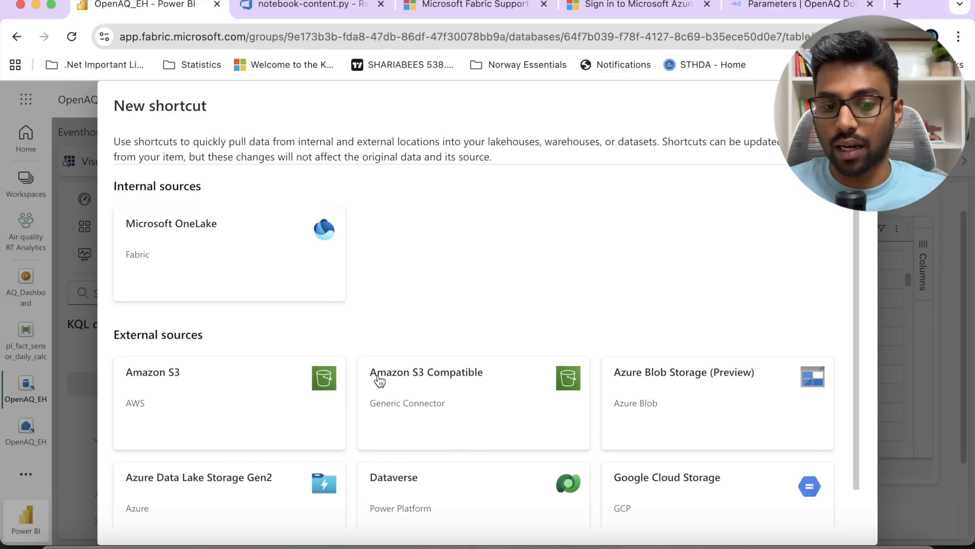
scroll(378, 380, down, 1)
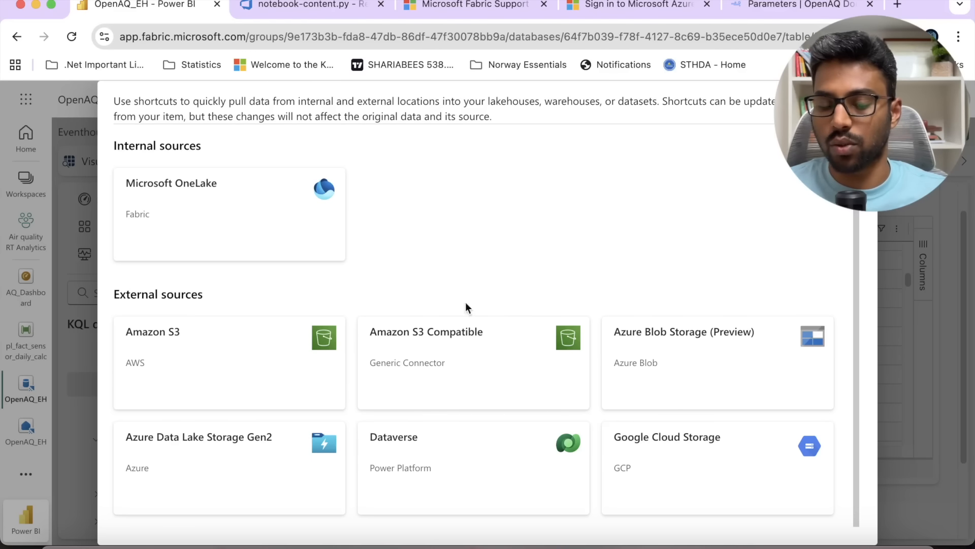
scroll(441, 338, up, 1)
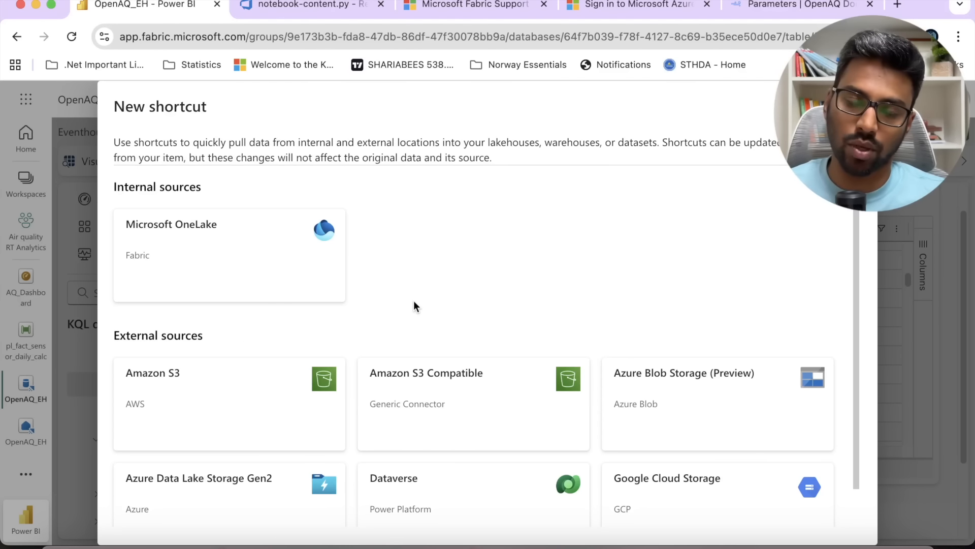
Step: Choose Microsoft OneLake as the shortcut source, select the Covid_LH lakehouse and expand its dbo tables
click(261, 258)
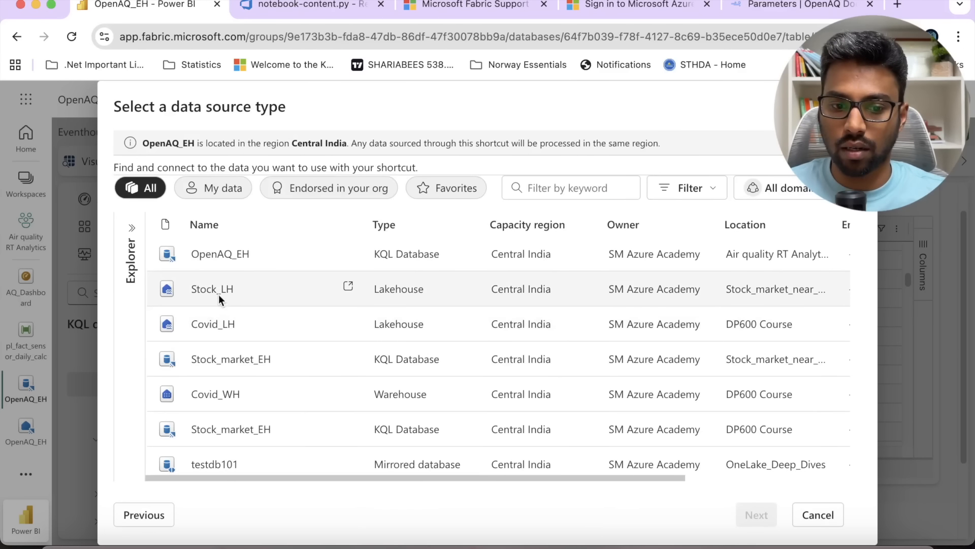
double_click(213, 323)
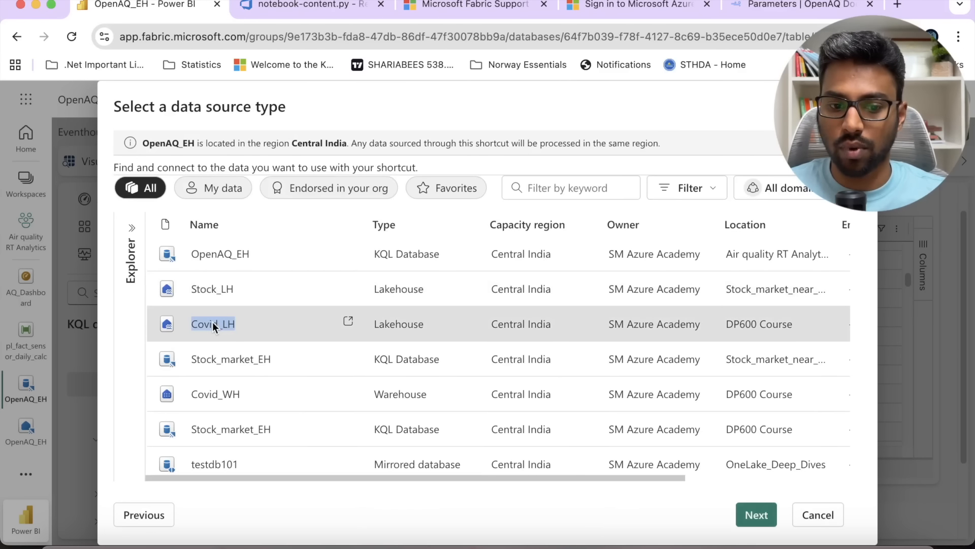
click(756, 515)
click(137, 249)
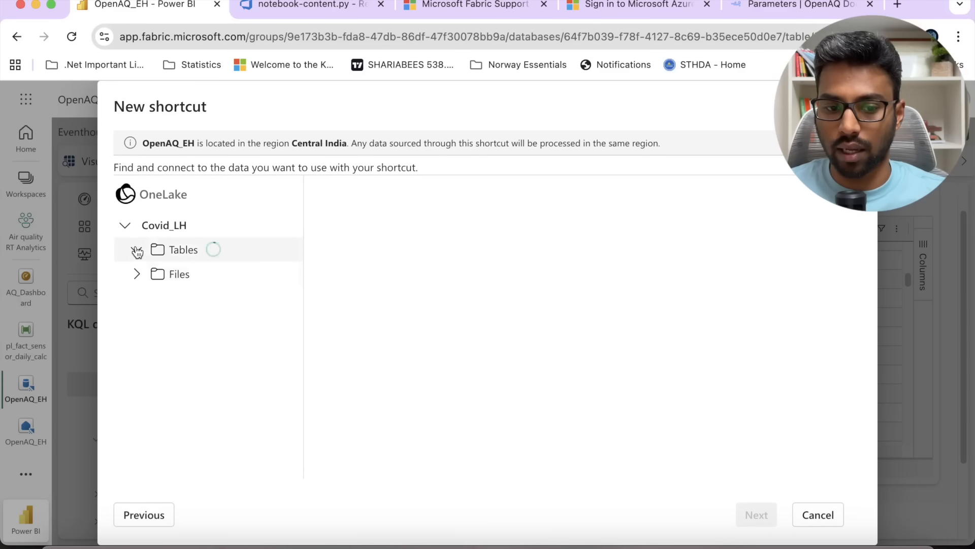
click(147, 275)
Step: Select the dim_date table in the dbo schema for the shortcut, and cancel without creating it
drag(303, 305, 399, 307)
scroll(302, 337, down, 1)
scroll(300, 335, down, 3)
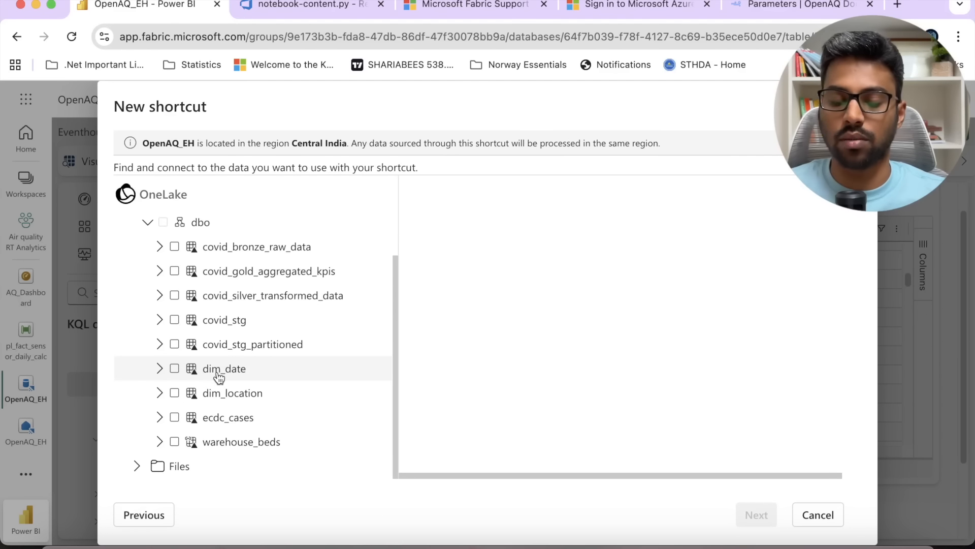
click(173, 368)
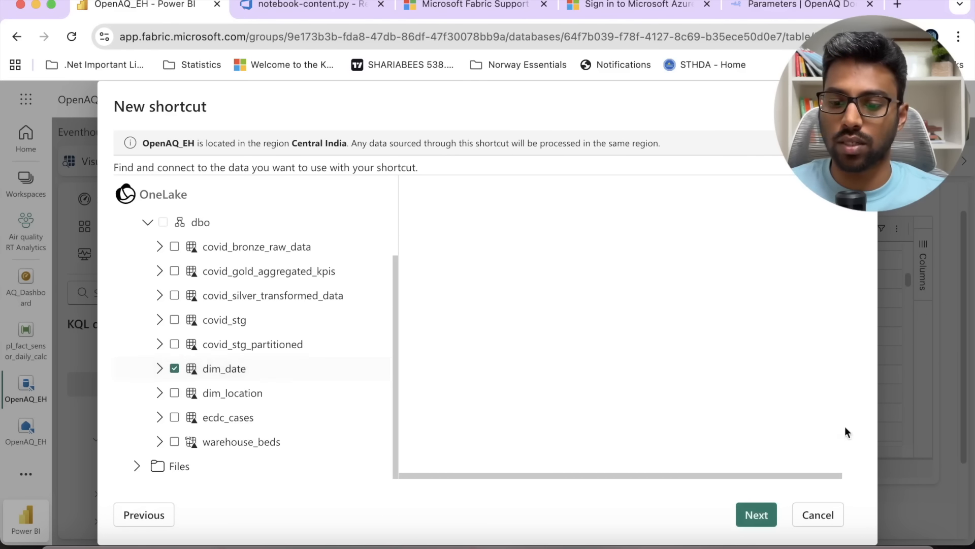
click(817, 515)
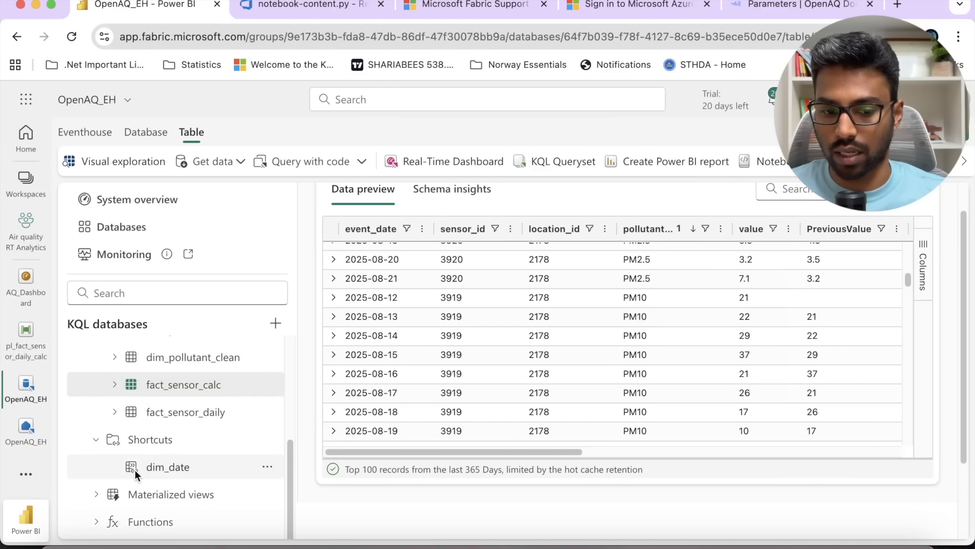
Step: Review the tables, the dim_date shortcut and the other object groups in the OpenAQ_EH database tree
scroll(198, 472, down, 3)
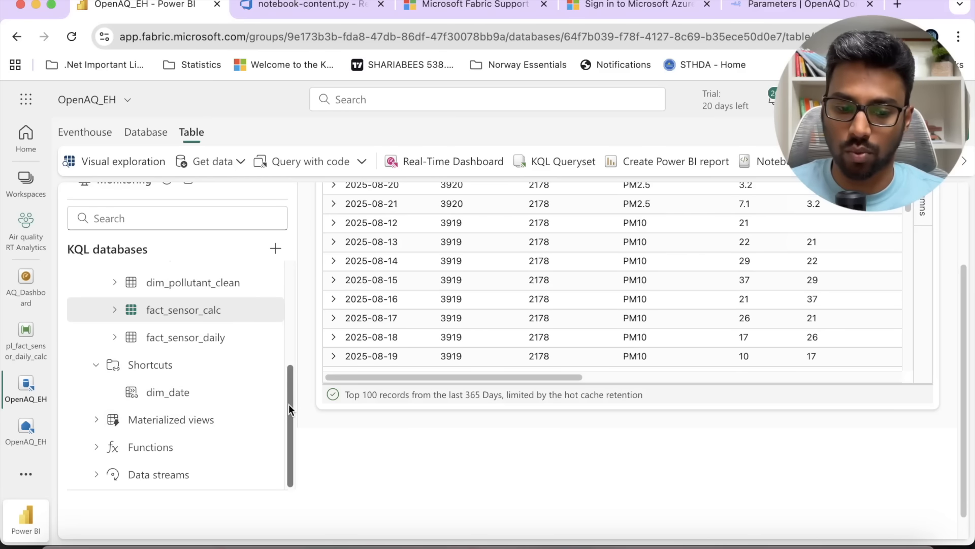
scroll(218, 401, up, 1)
scroll(229, 385, up, 5)
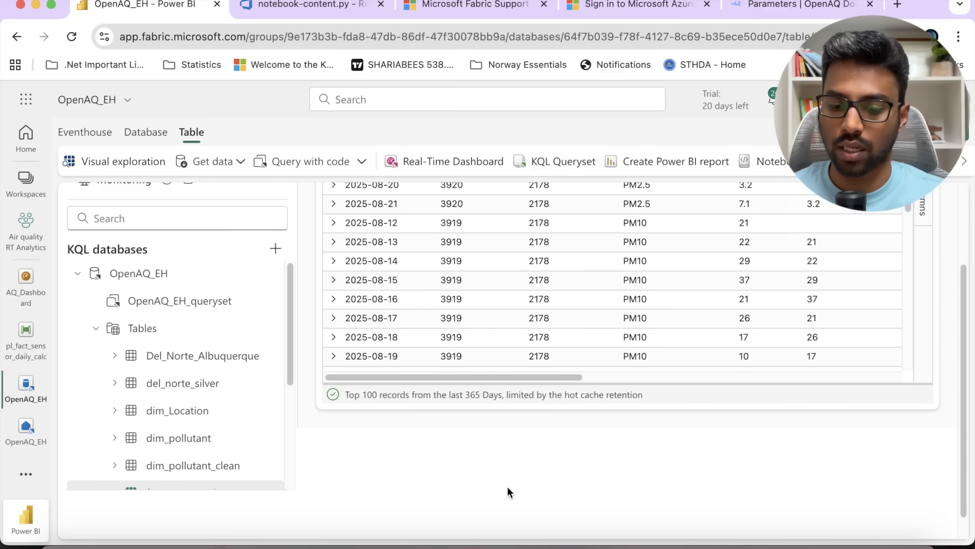
click(557, 537)
click(891, 386)
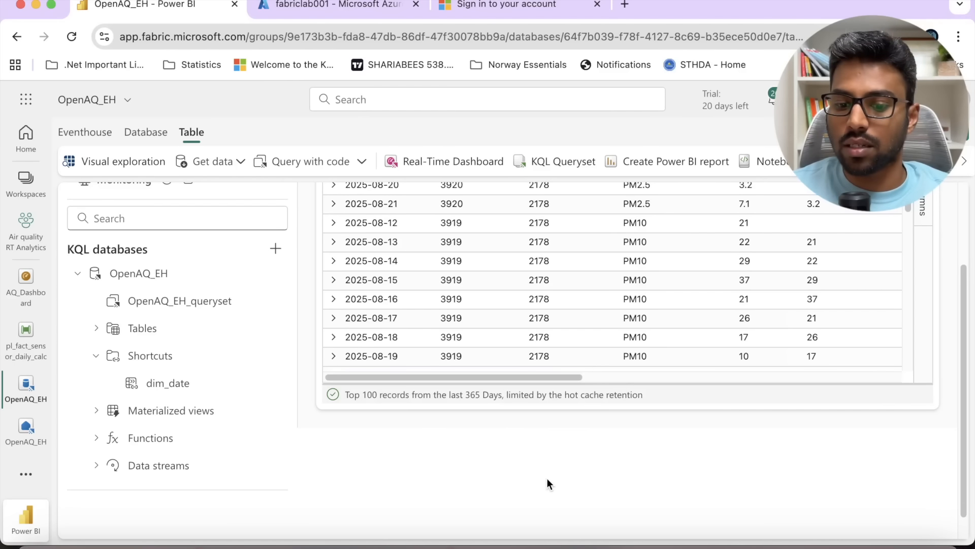
Step: View the fabriclab001 virtual machine in the Azure portal and switch to the blank Power BI Desktop report in Windows App
click(359, 3)
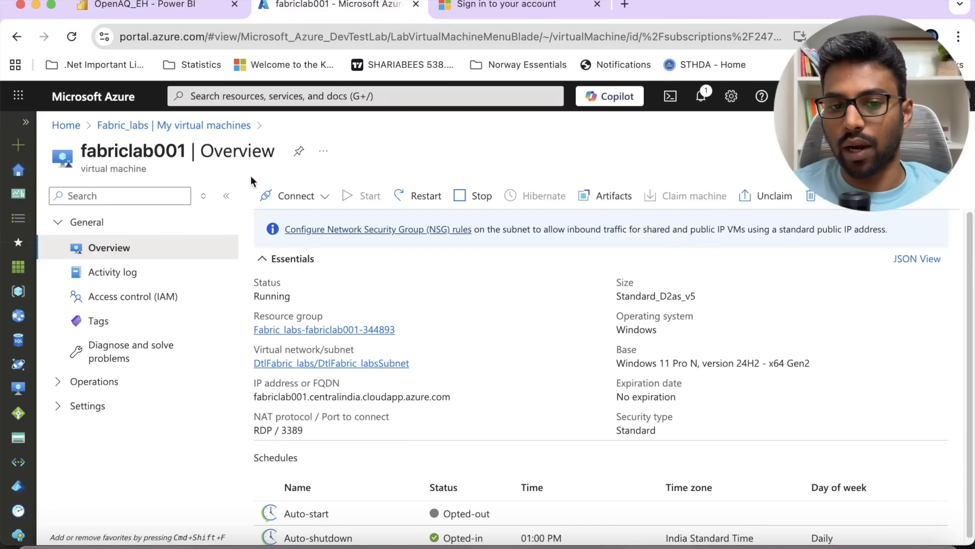
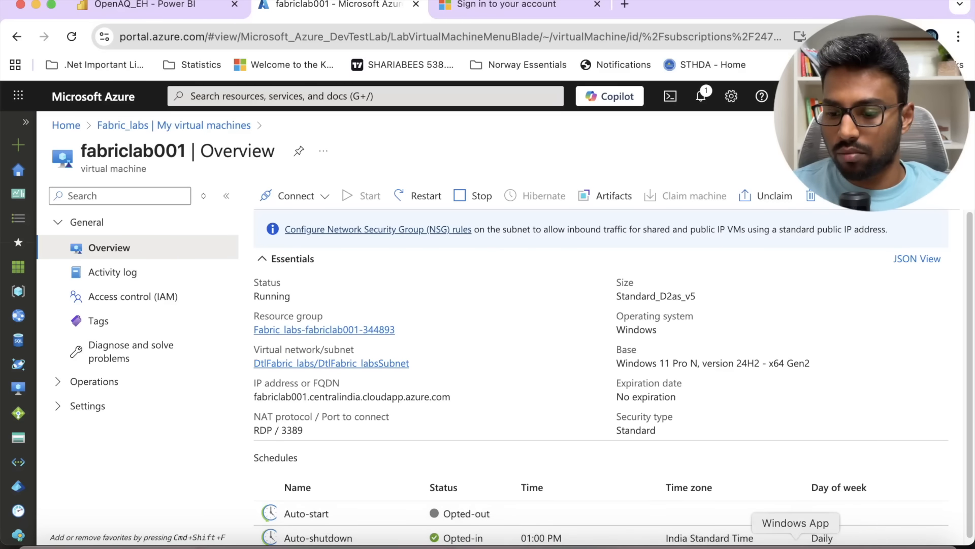
click(795, 546)
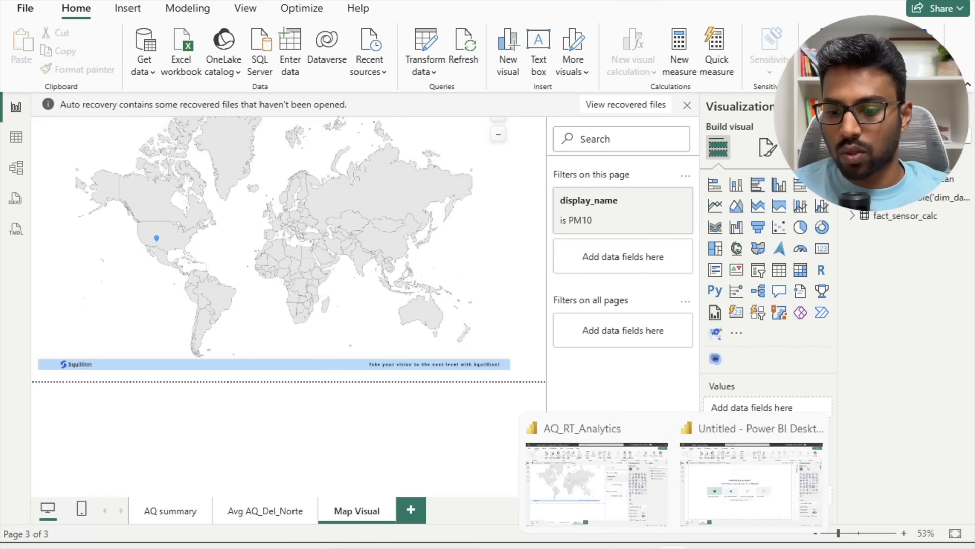
right_click(686, 540)
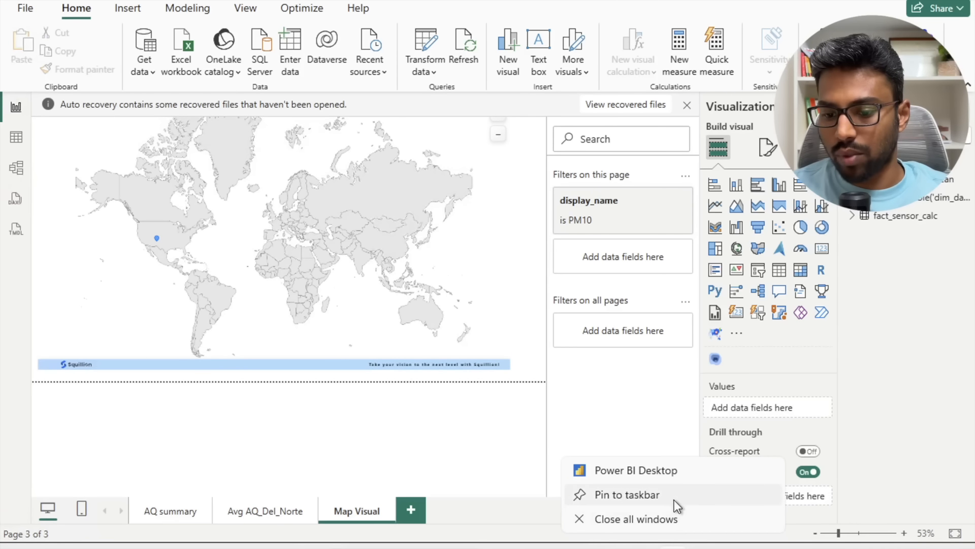
click(676, 544)
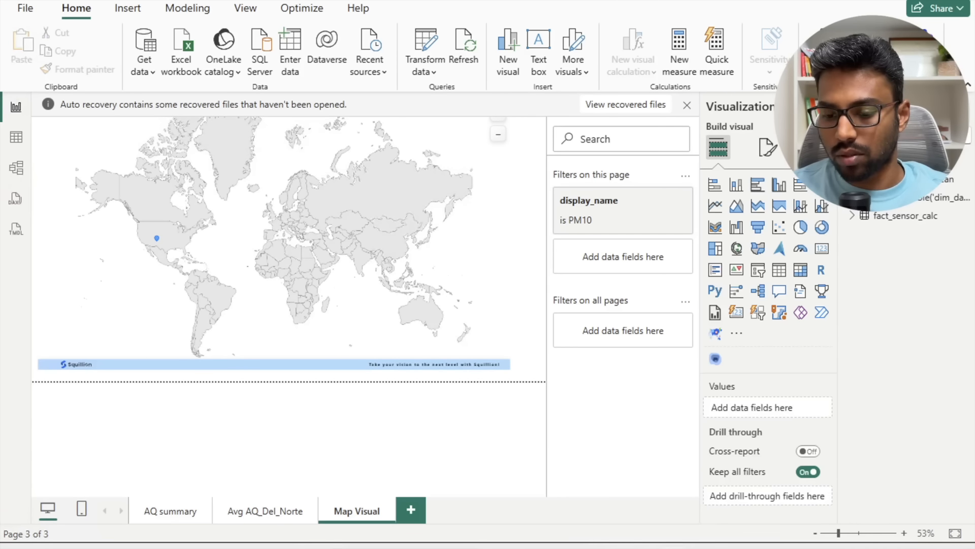
right_click(675, 546)
click(661, 546)
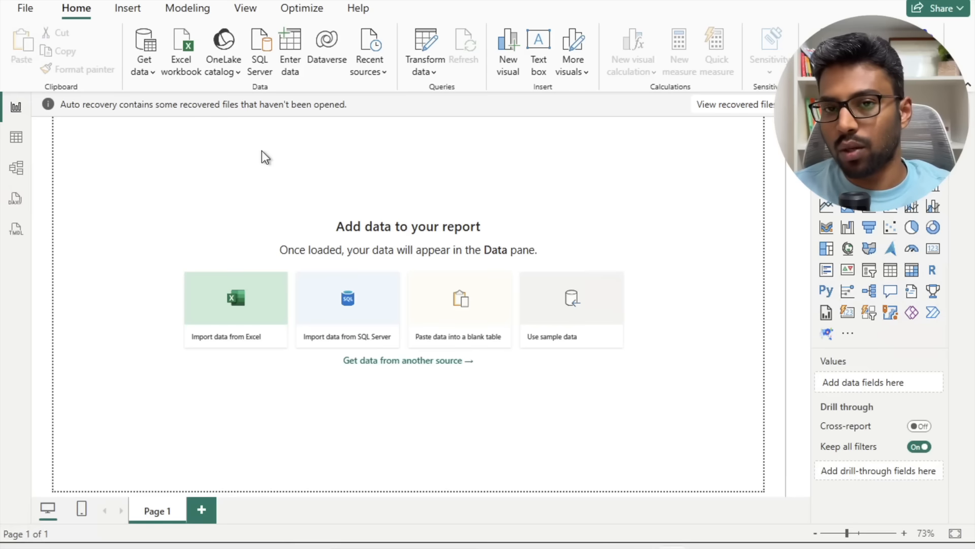
Step: Connect the blank report to the OpenAQ_EH database using the Microsoft Fabric KQL Databases connector
click(152, 72)
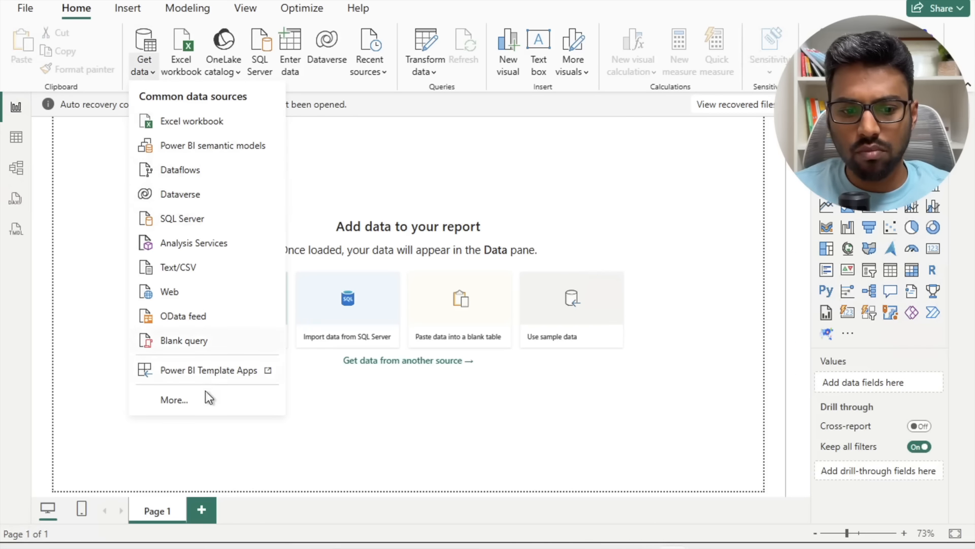
click(193, 399)
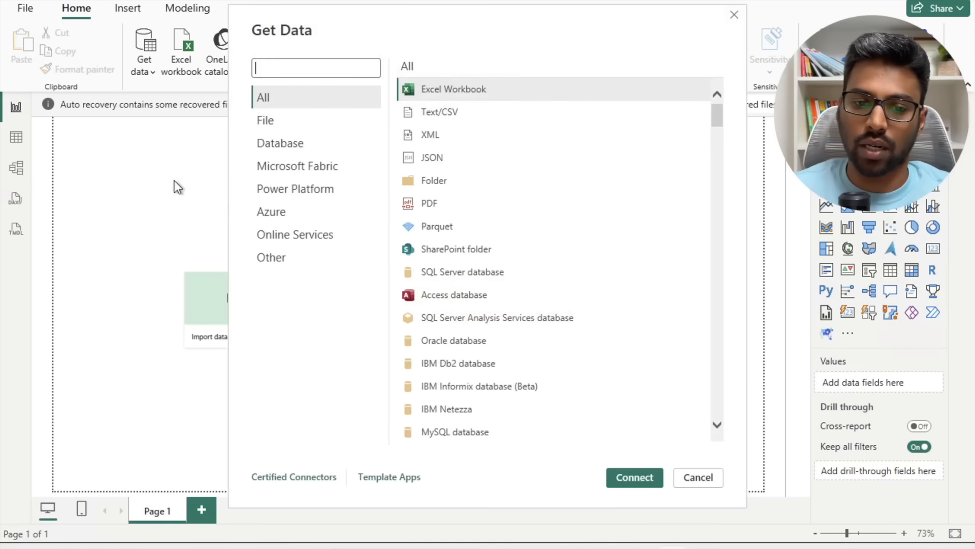
click(295, 166)
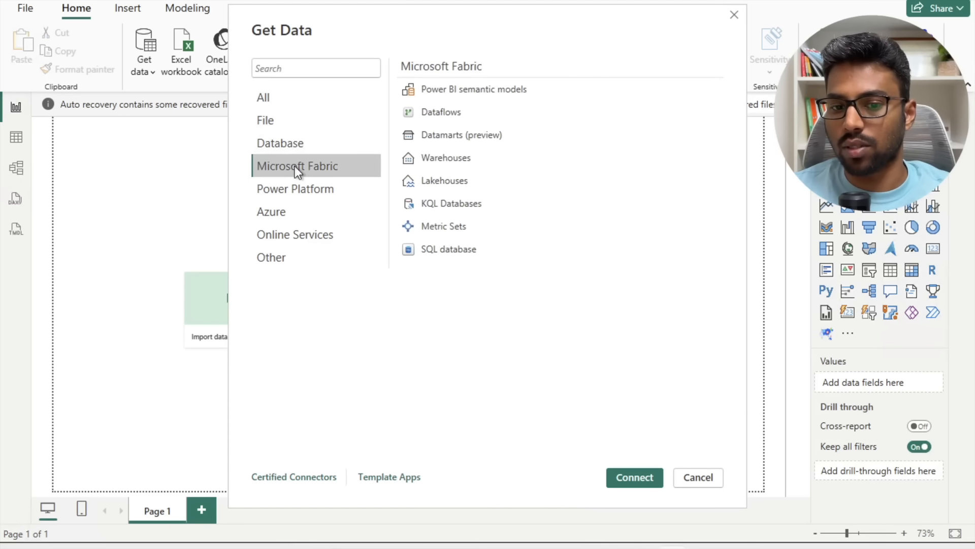
click(462, 208)
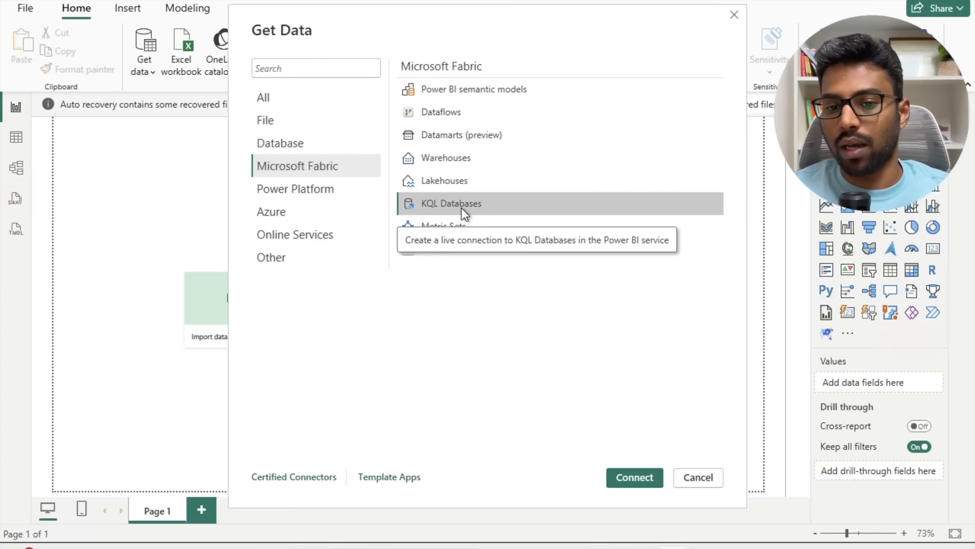
click(635, 478)
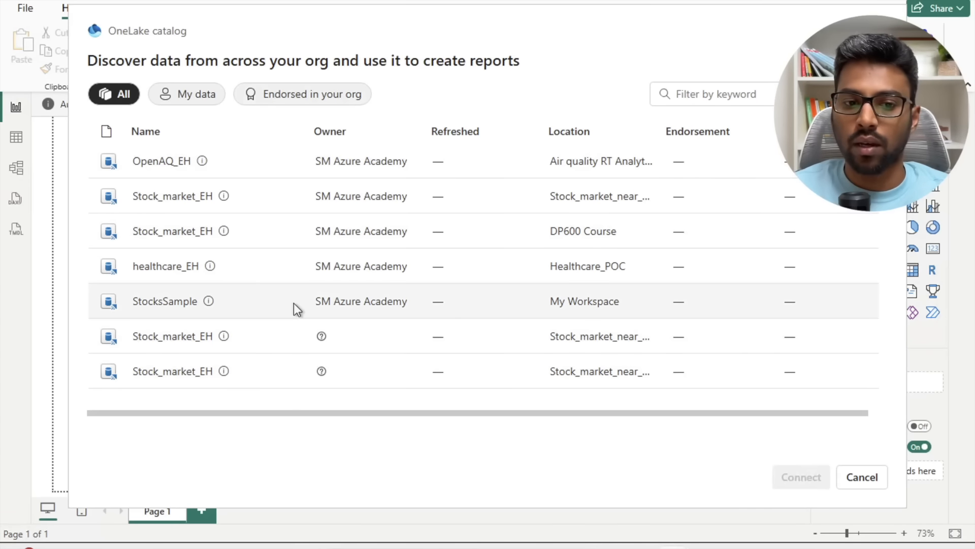
mouse_move(224, 196)
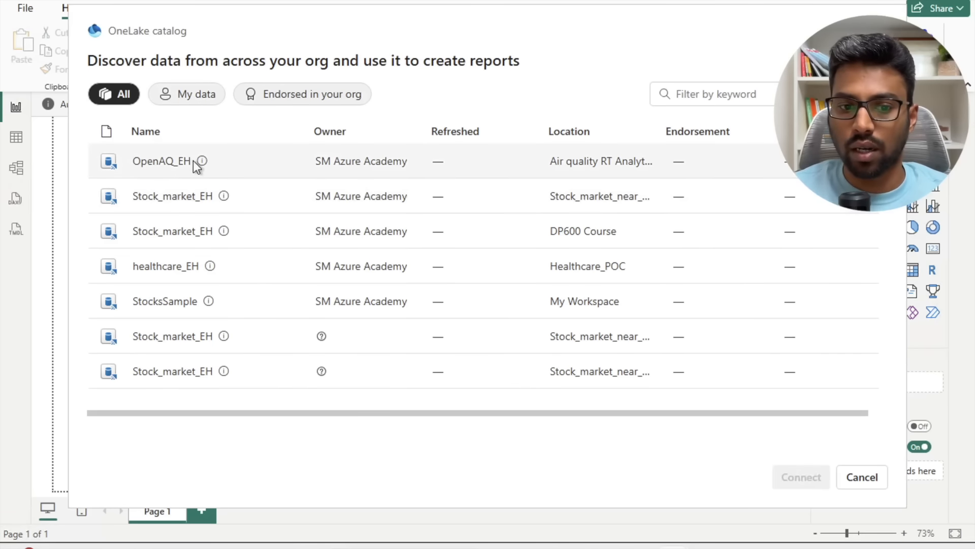
click(171, 161)
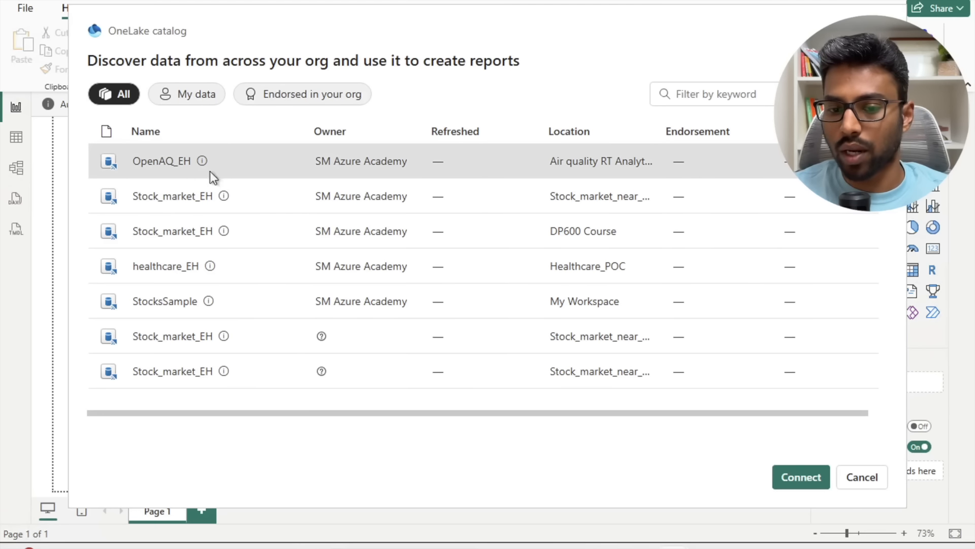
click(787, 476)
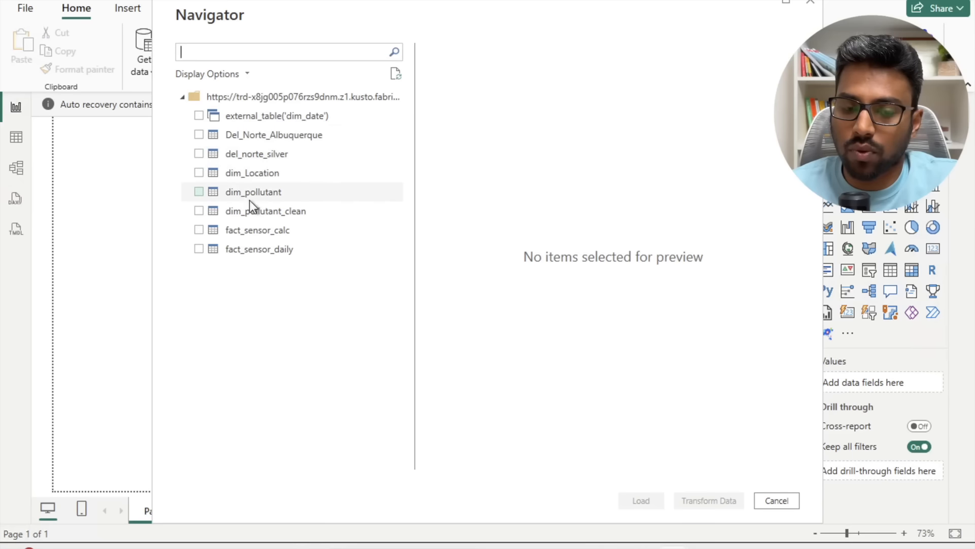
Step: Select dim_Location, dim_pollutant, fact_sensor_calc and external_table('dim_date') for loading, preview the date table, and cancel the import
click(199, 173)
click(199, 191)
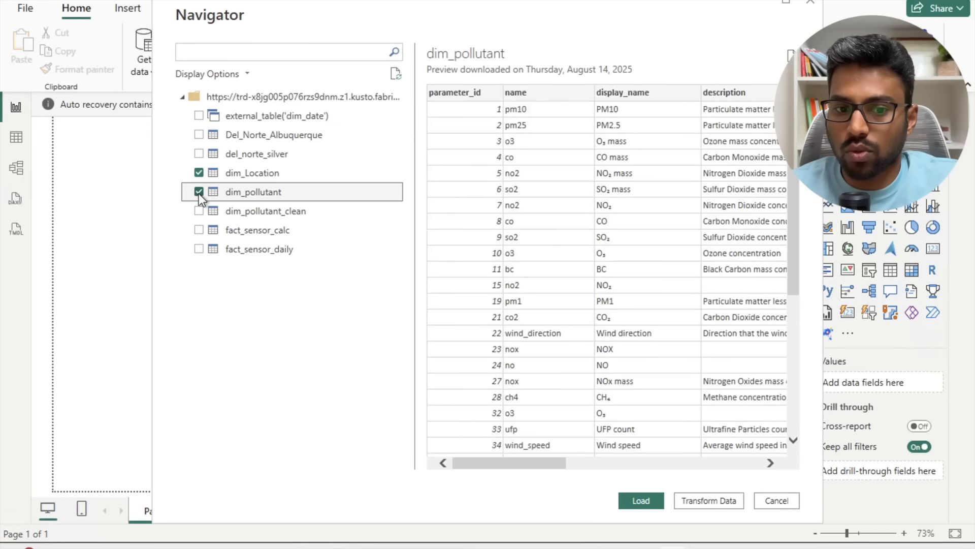
click(199, 230)
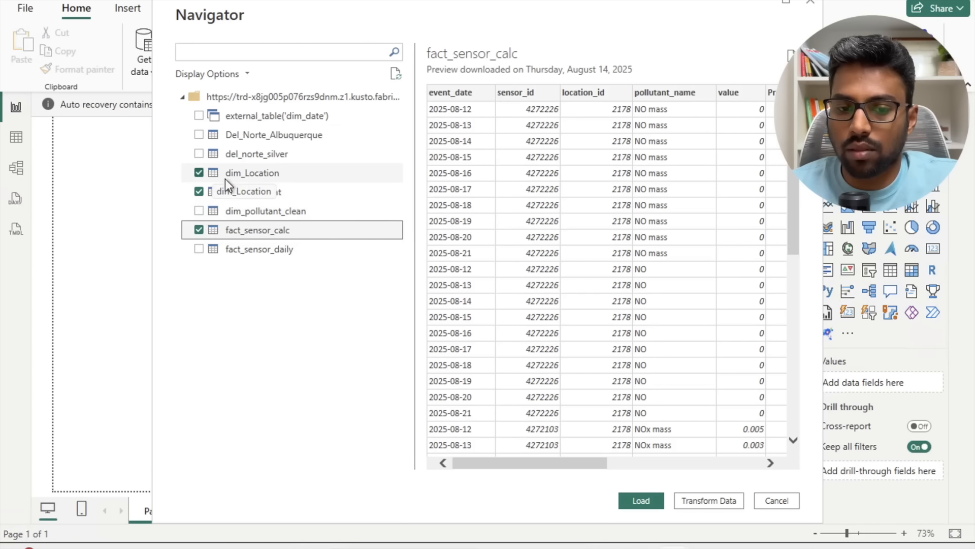
click(248, 115)
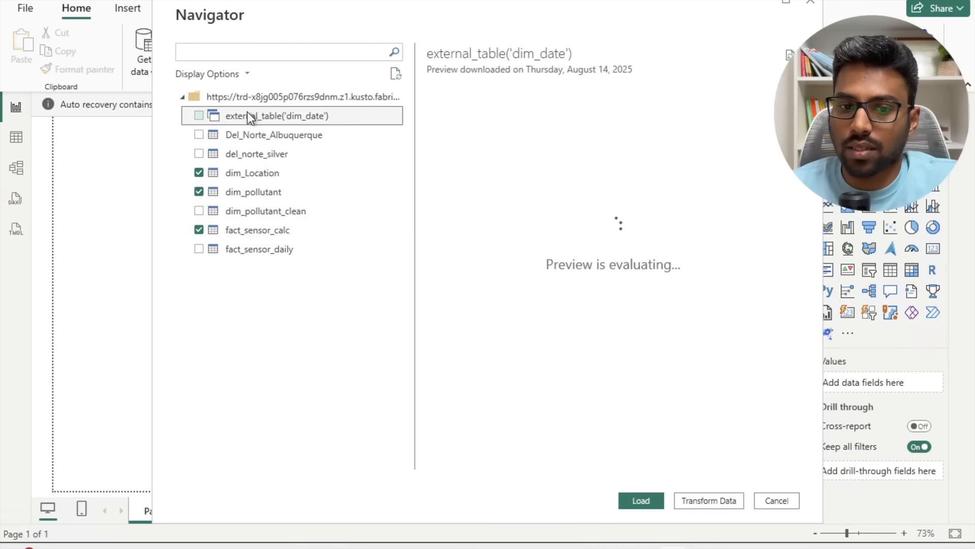
click(199, 115)
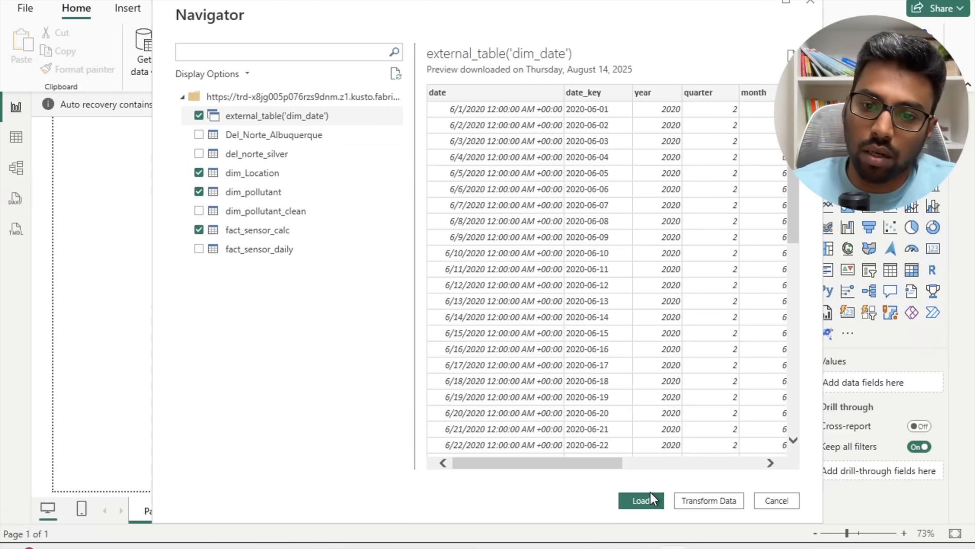
click(782, 502)
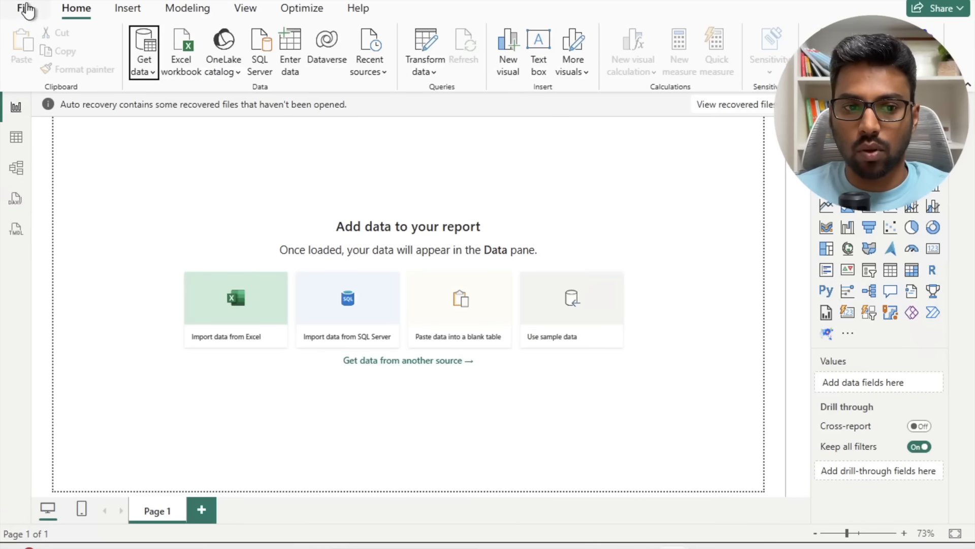
Step: Leave the blank report and show the dim_Location table data in the AQ_RT_Analytics report
click(955, 1)
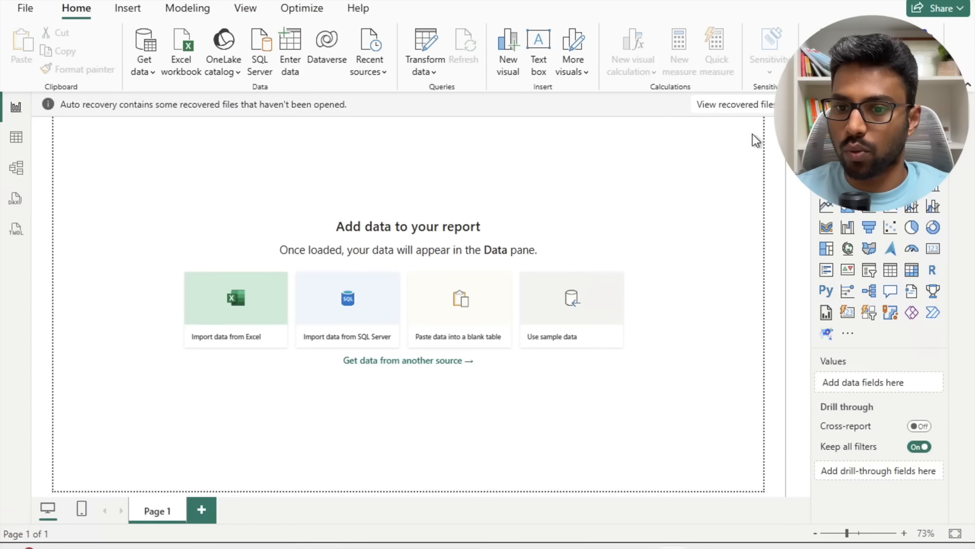
click(572, 314)
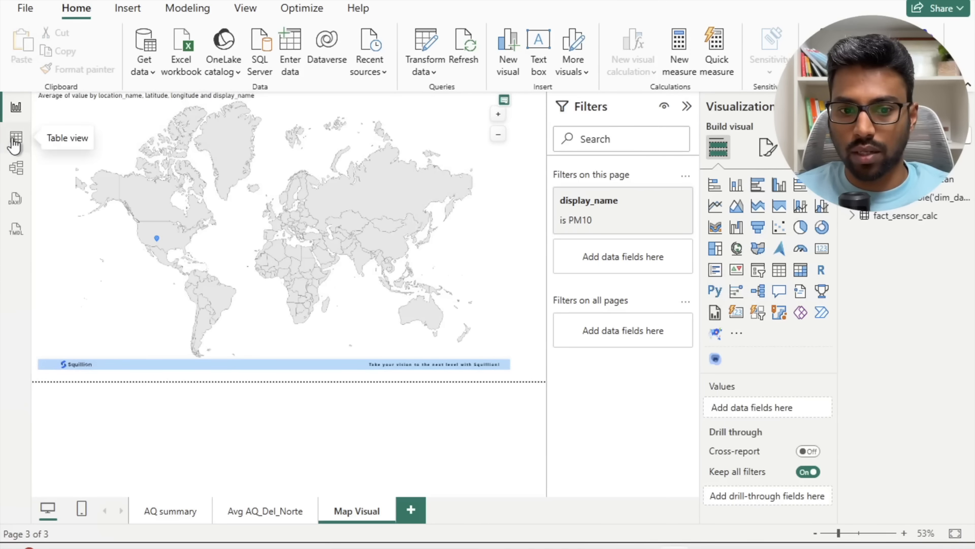
click(14, 138)
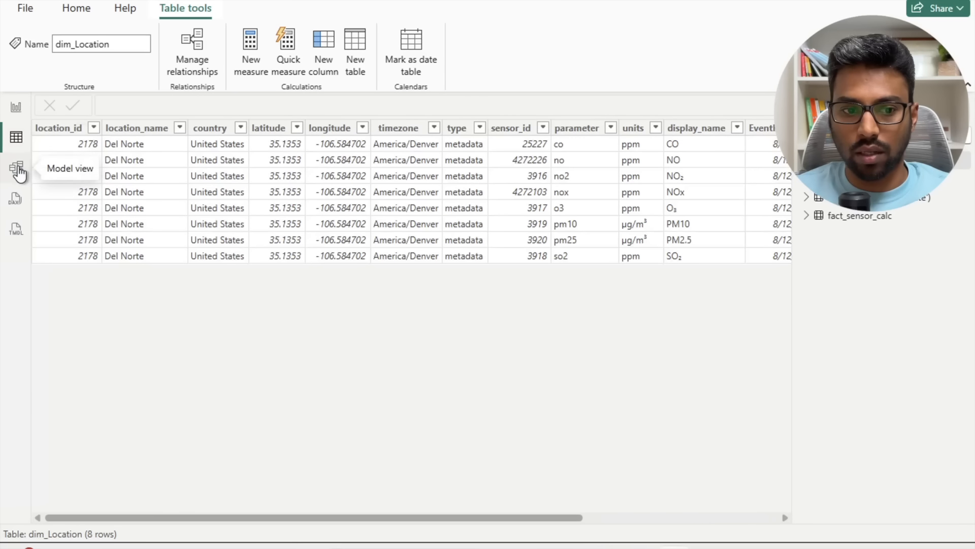
Step: Show the semantic model diagram with the properties collapsed, list its tables, and examine the relationships between fact_sensor_calc and the dimension tables
click(17, 169)
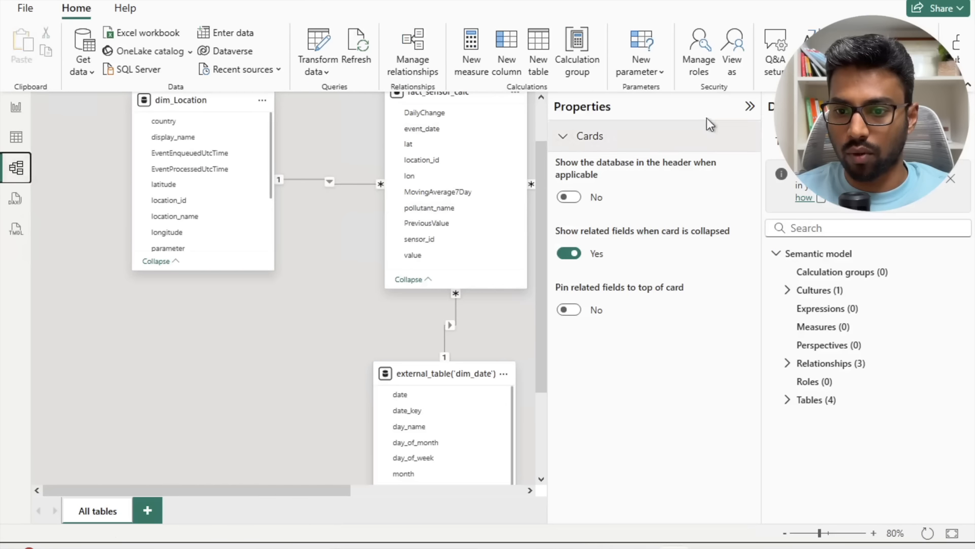
click(750, 107)
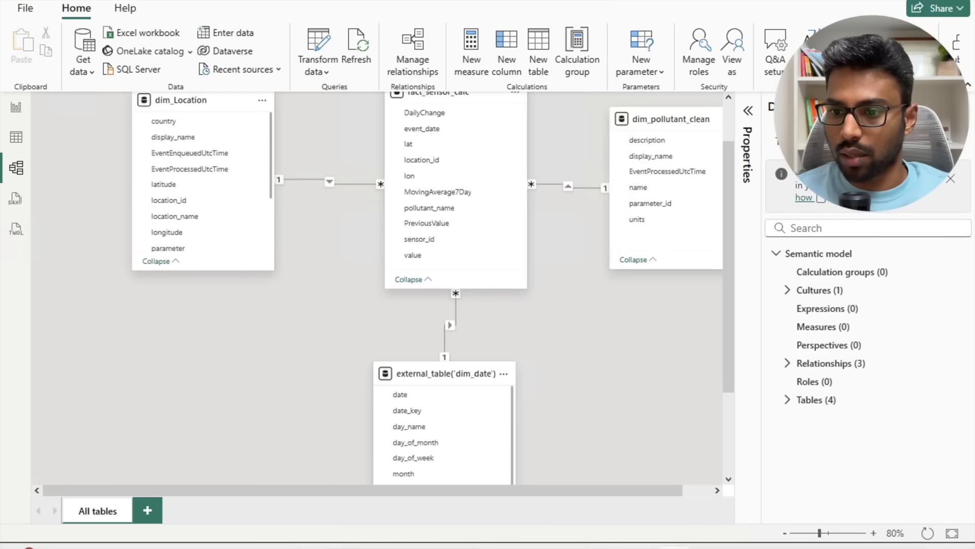
click(776, 142)
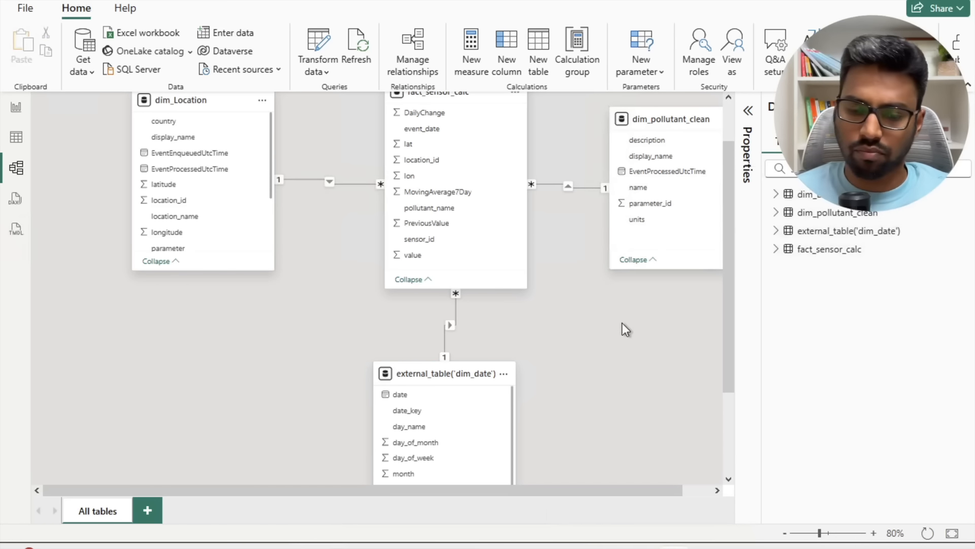
scroll(623, 323, up, 1)
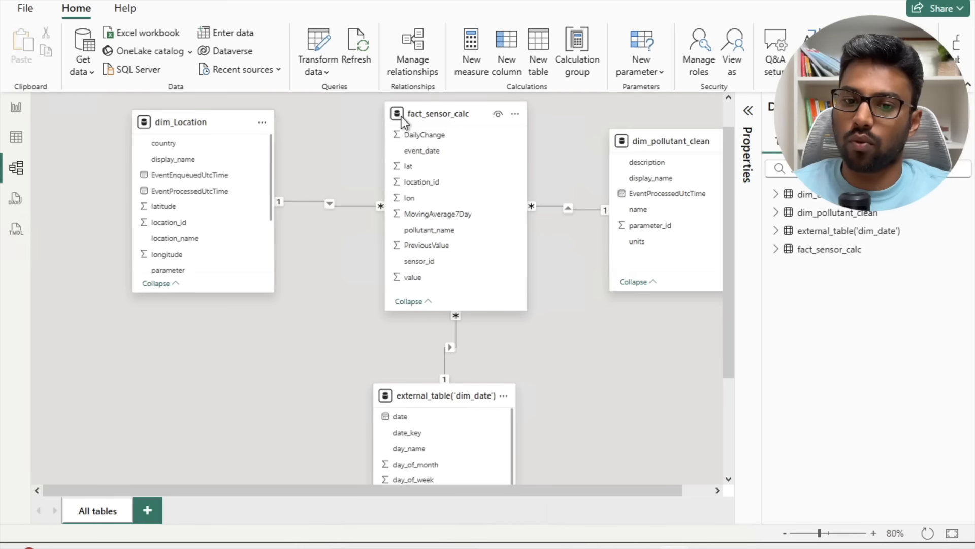
Step: Review the dim_Location fields, inspect its relationship to fact_sensor_calc and the available cardinality options, and close the relationship editor without saving
mouse_move(399, 117)
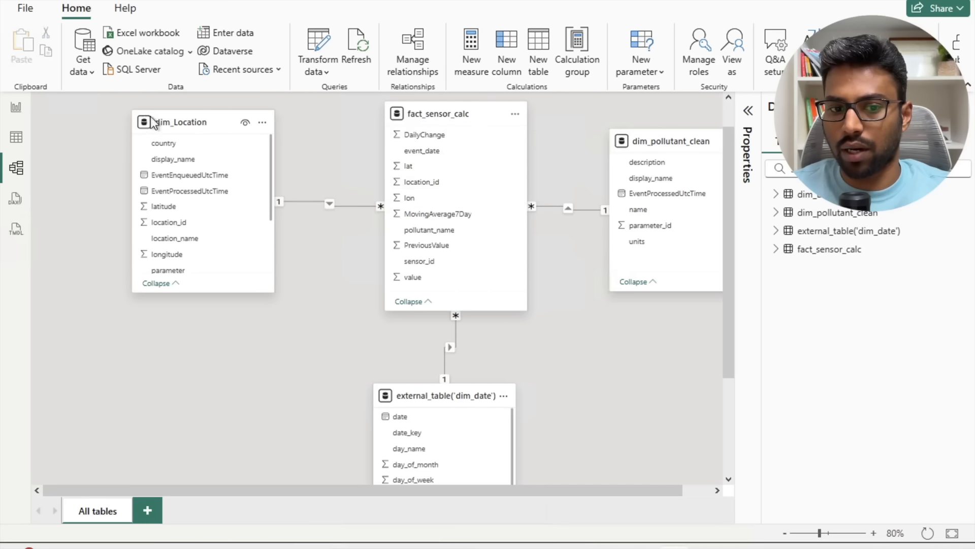
mouse_move(145, 129)
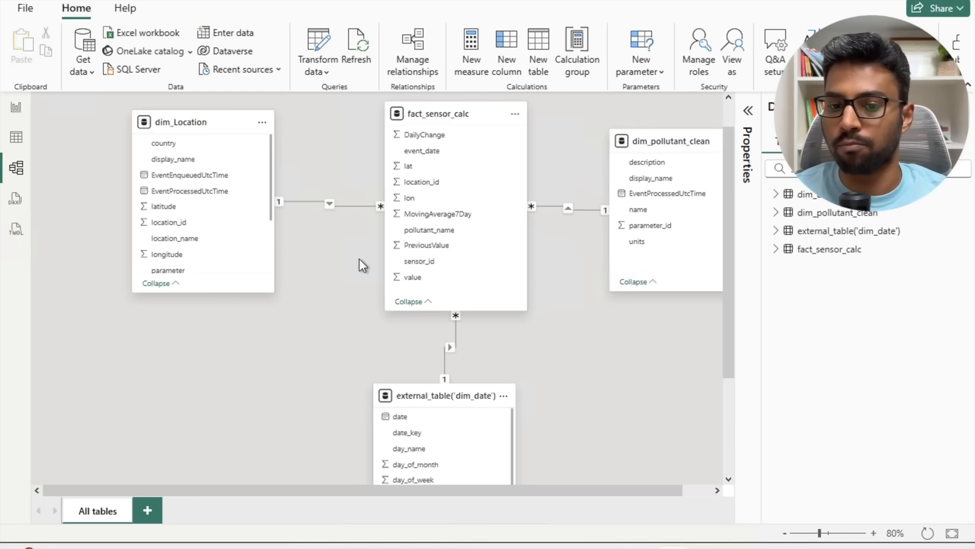
mouse_move(399, 117)
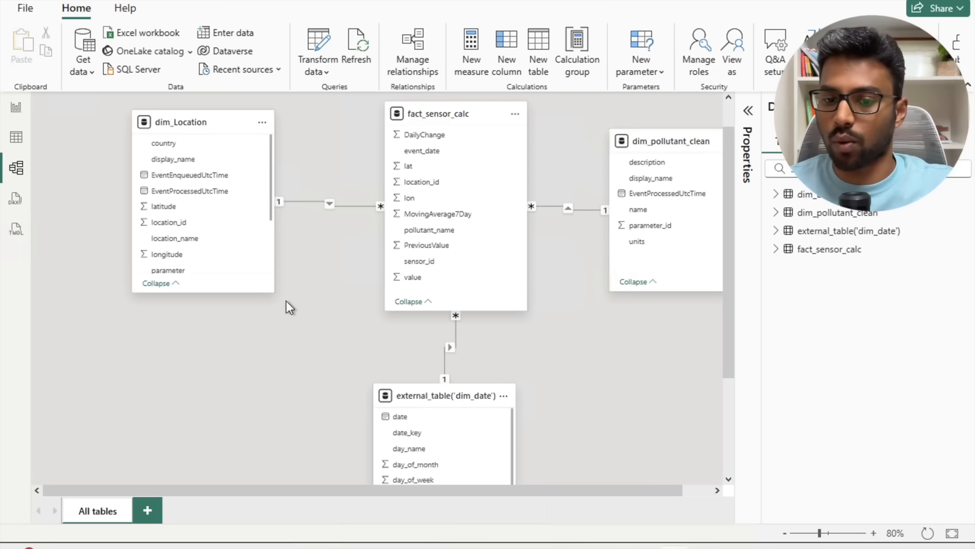
mouse_move(484, 111)
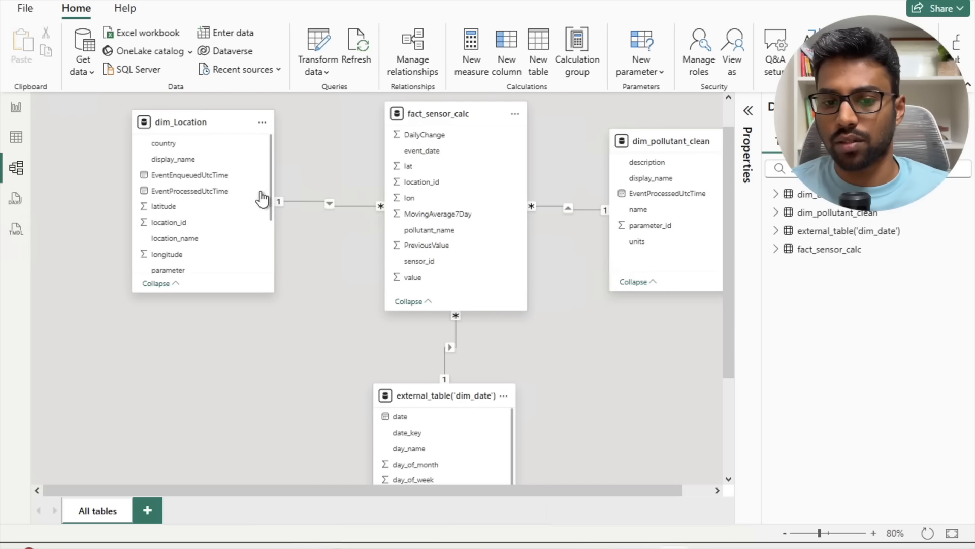
drag(271, 184, 277, 252)
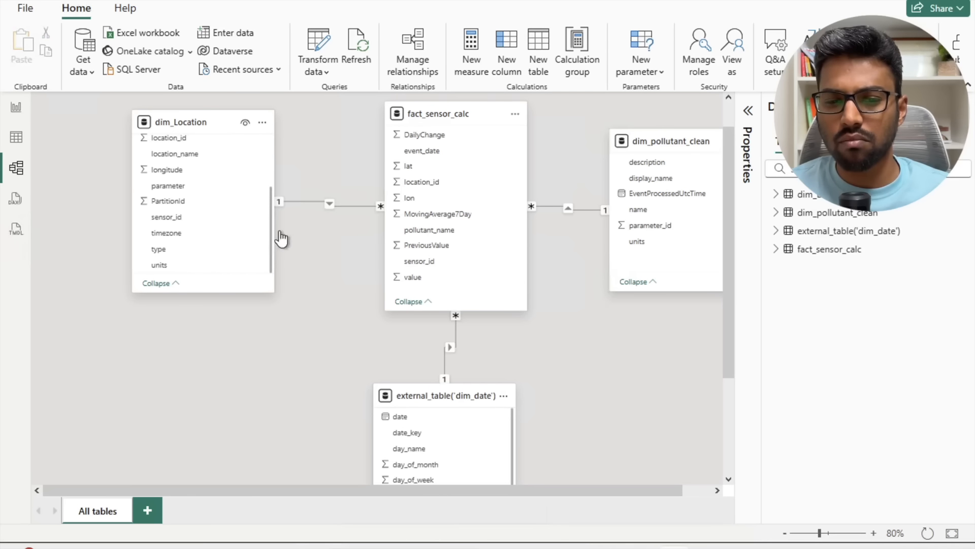
double_click(357, 205)
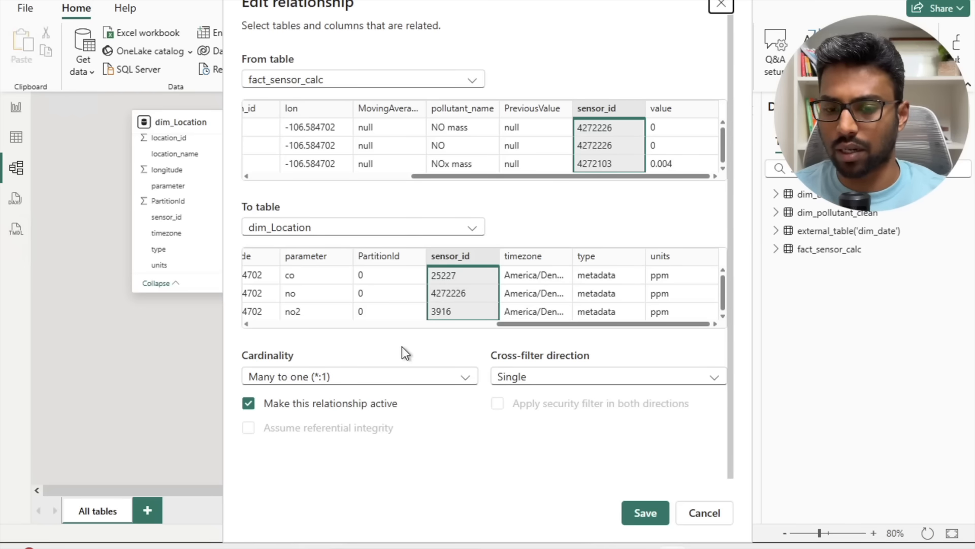
click(405, 376)
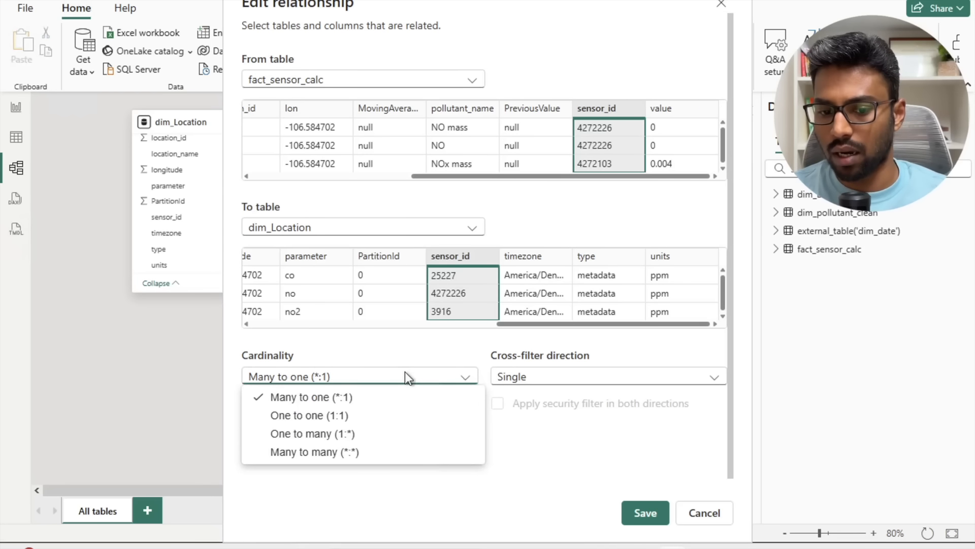
click(405, 376)
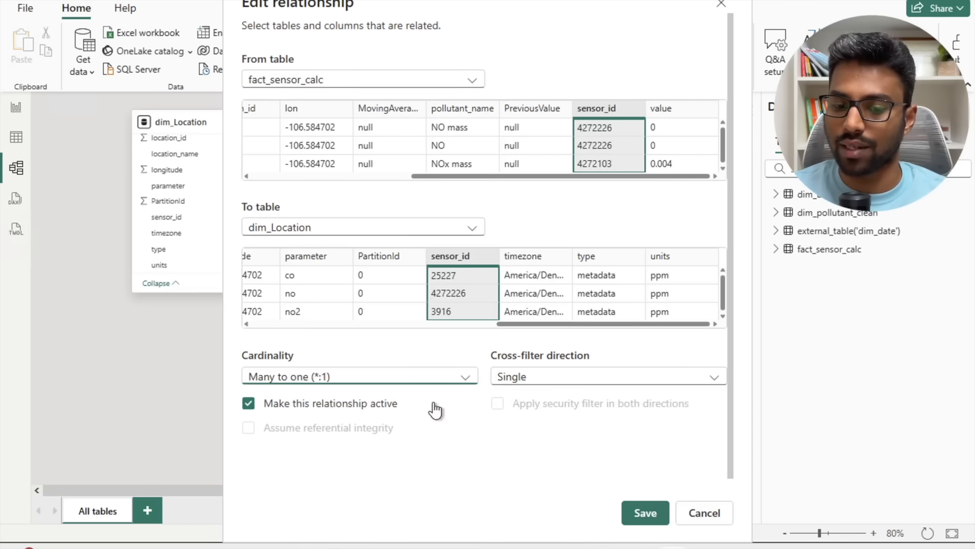
click(696, 514)
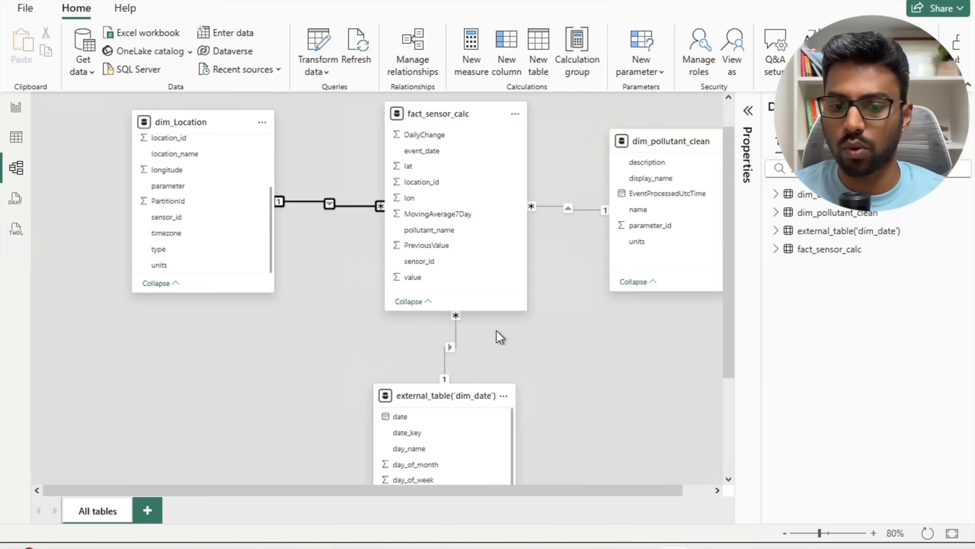
Step: Examine the relationship between fact_sensor_calc and external_table('dim_date'), and bring up the options for the dim_pollutant_clean relationship
scroll(496, 330, down, 3)
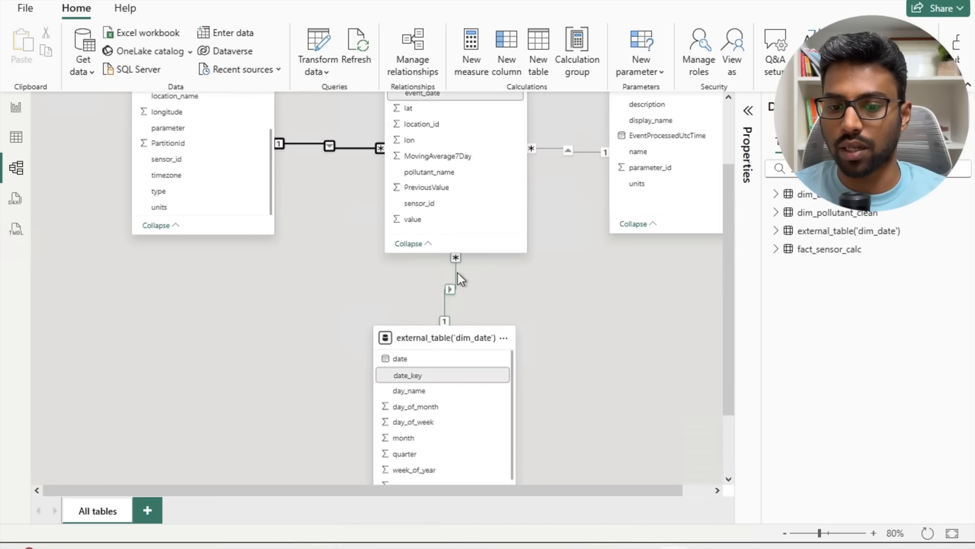
scroll(458, 273, up, 2)
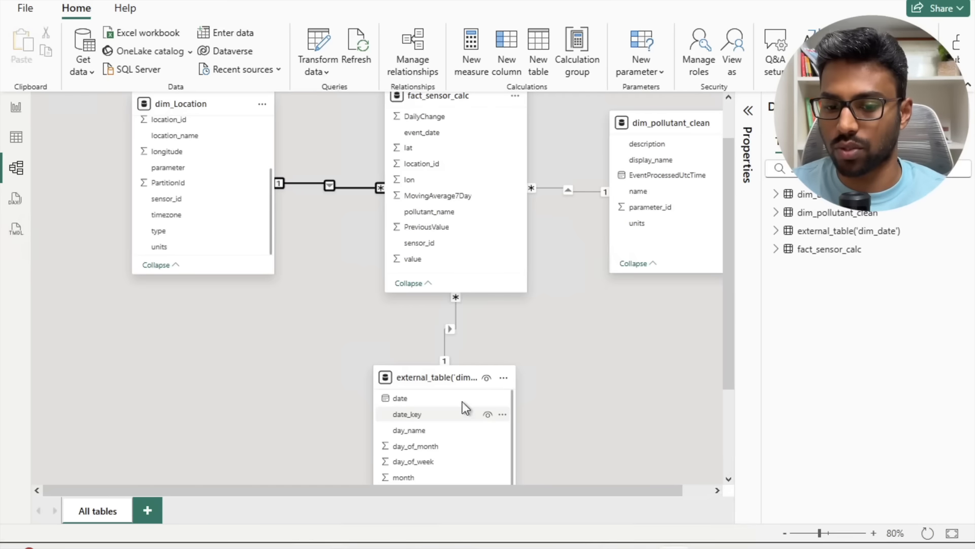
scroll(574, 276, up, 1)
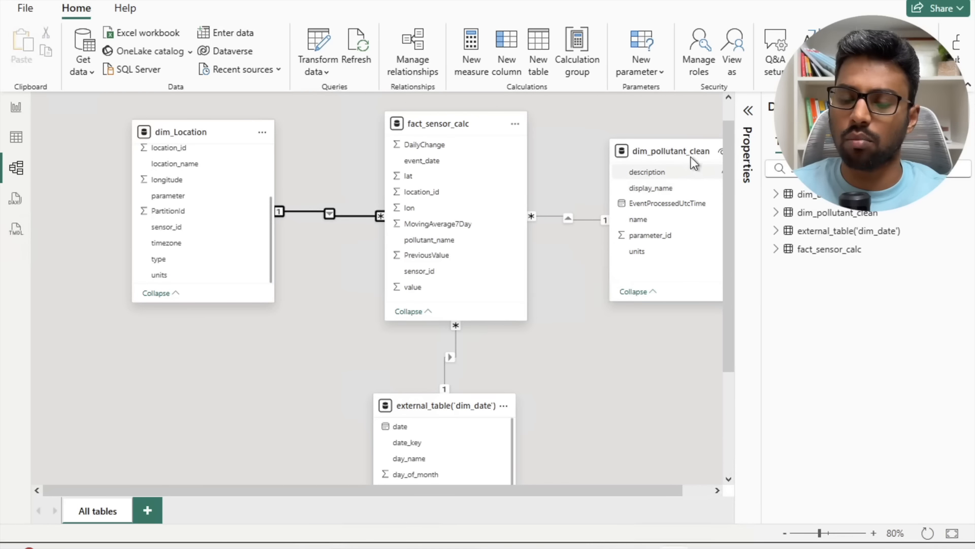
right_click(583, 218)
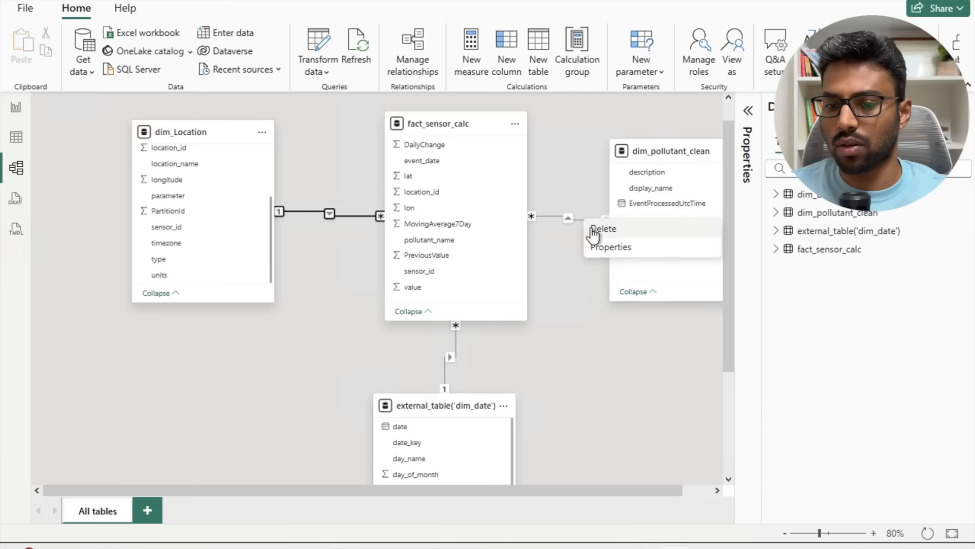
Step: Delete the relationship between fact_sensor_calc and dim_pollutant_clean, and remove the dim_pollutant_clean table from the model
click(590, 228)
click(575, 325)
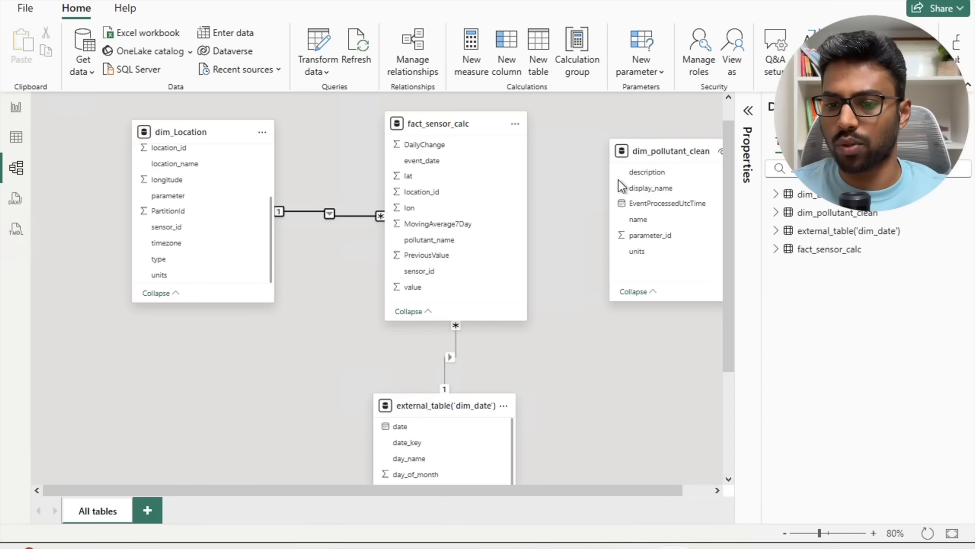
right_click(647, 151)
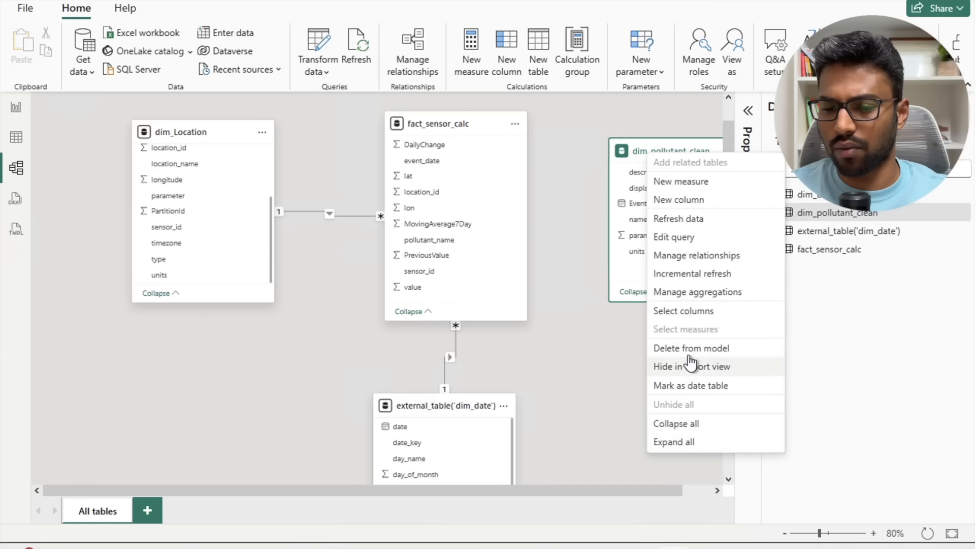
click(666, 348)
click(572, 299)
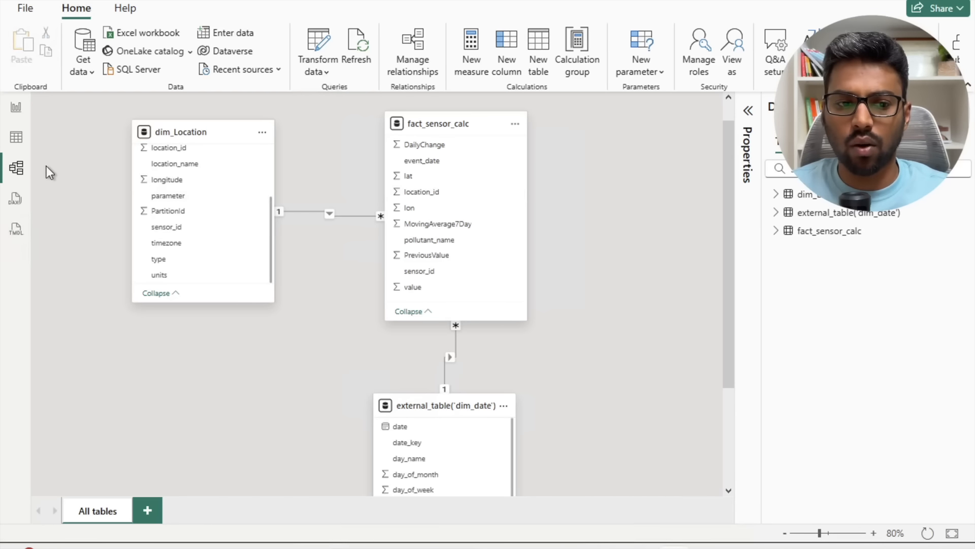
Step: Start publishing from the report view, save the changes, and browse the destination workspaces before cancelling the publish
click(16, 107)
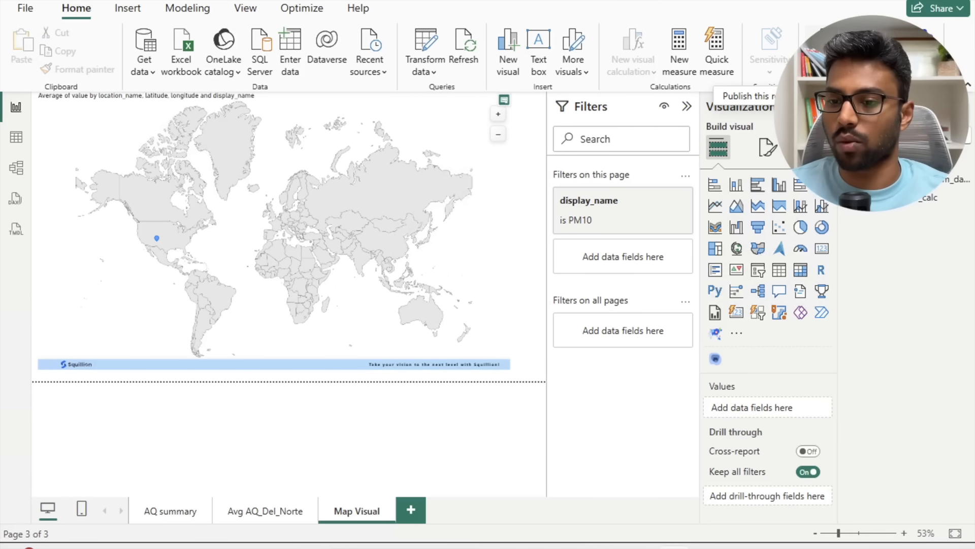
click(820, 50)
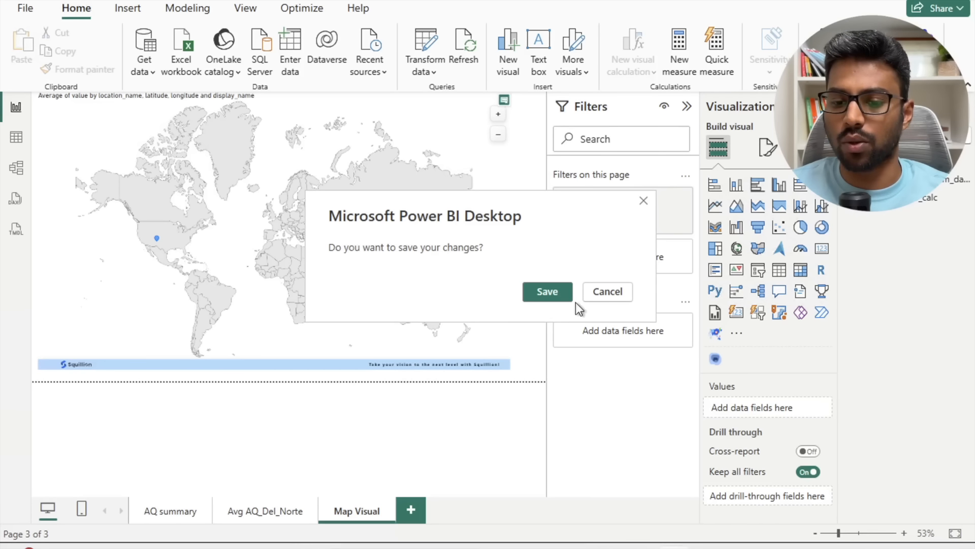
click(589, 292)
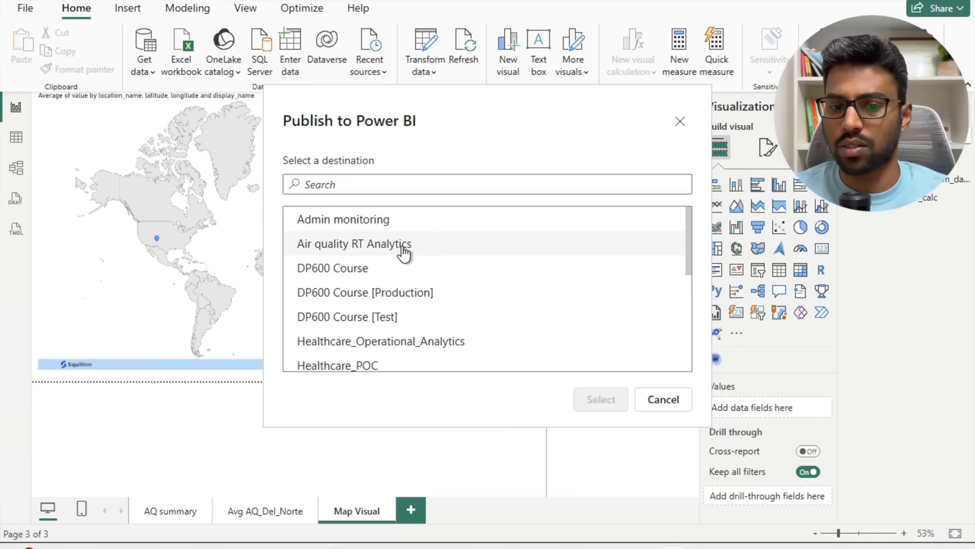
scroll(404, 253, down, 3)
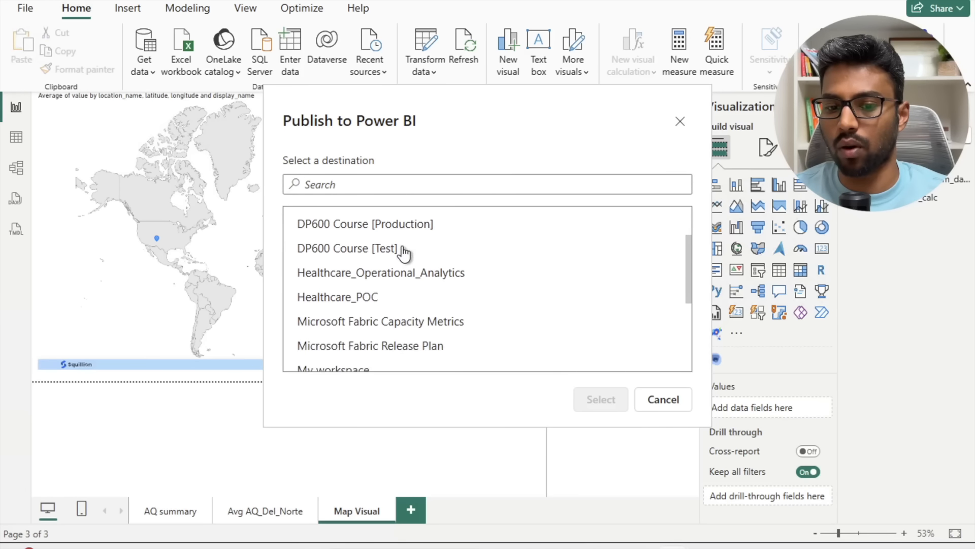
scroll(405, 252, up, 3)
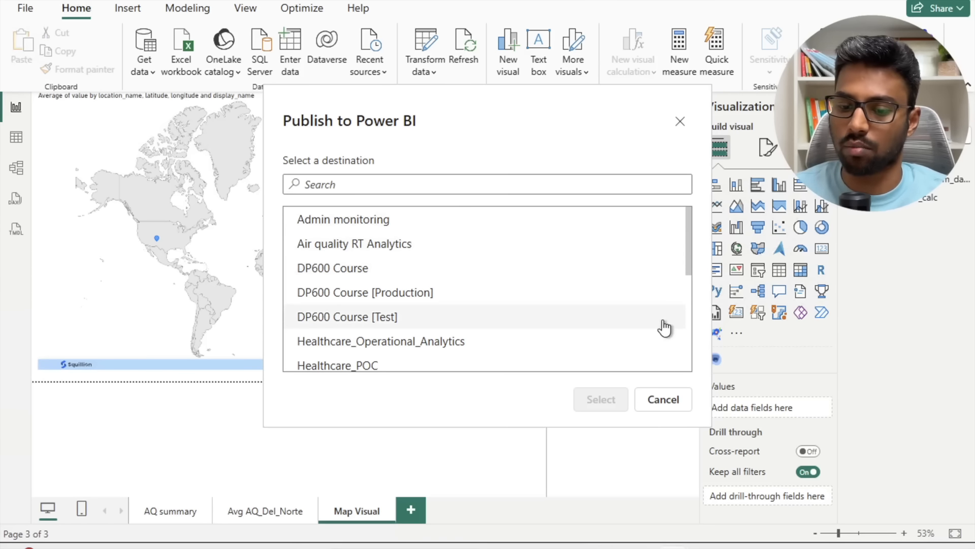
click(663, 399)
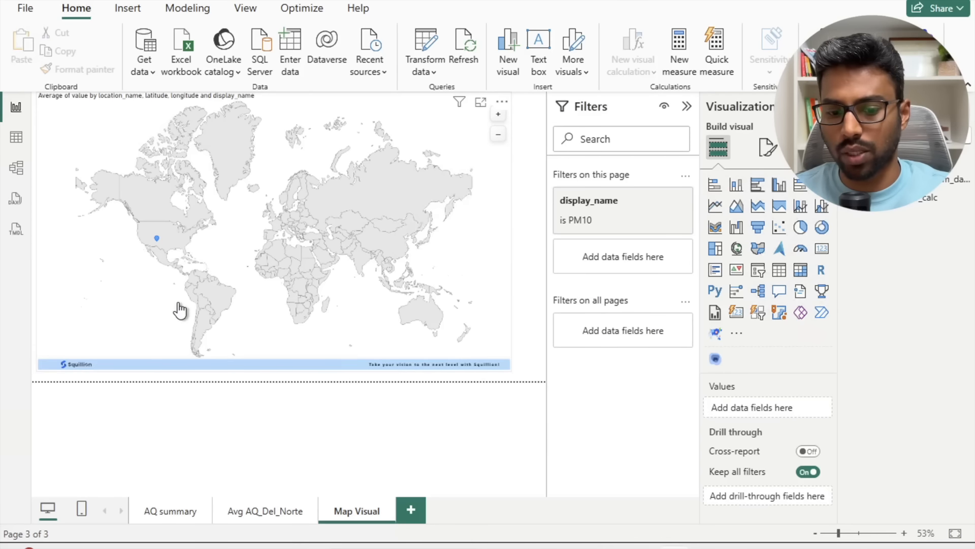
Step: Exit full screen and minimise the fabriclab001 remote session, and open the Air quality RT Analytics workspace in Microsoft Fabric
mouse_move(41, 2)
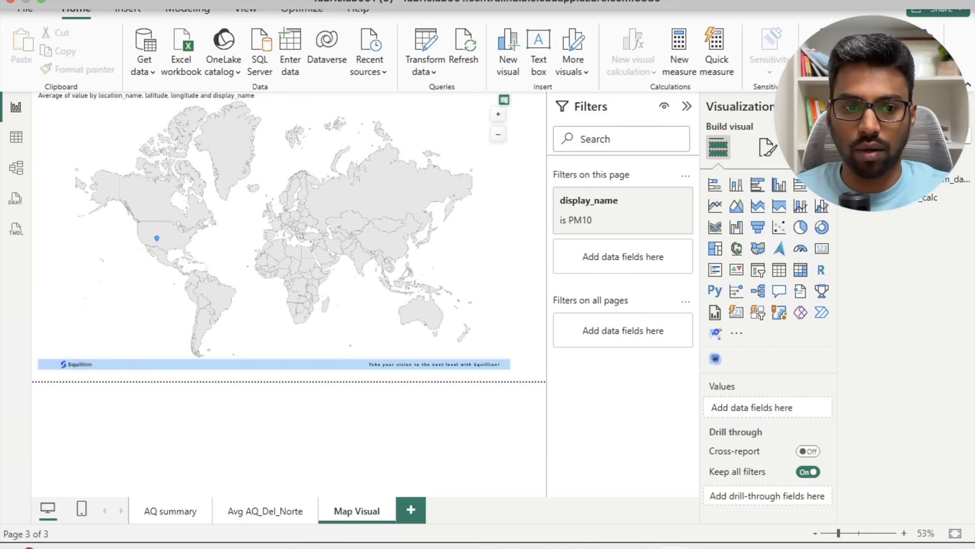
click(40, 2)
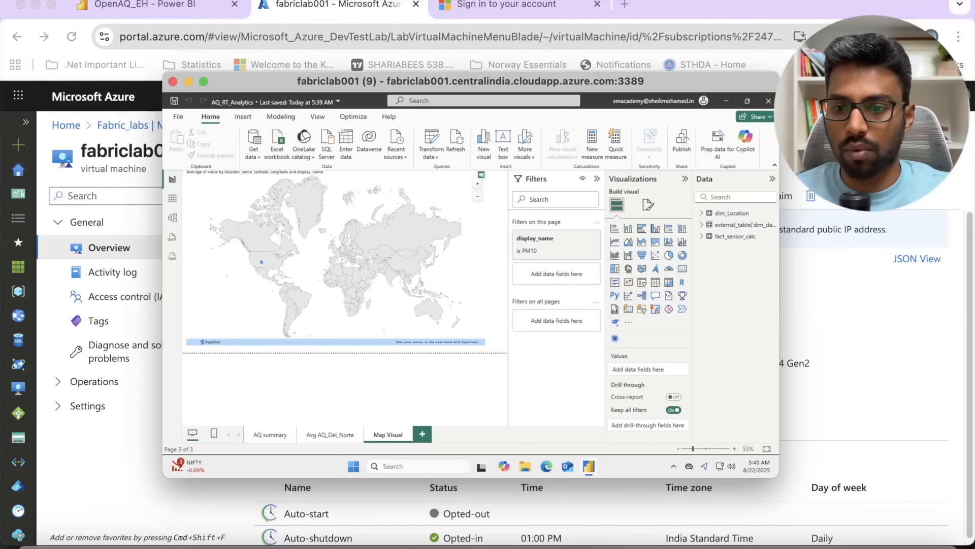
click(187, 81)
click(170, 11)
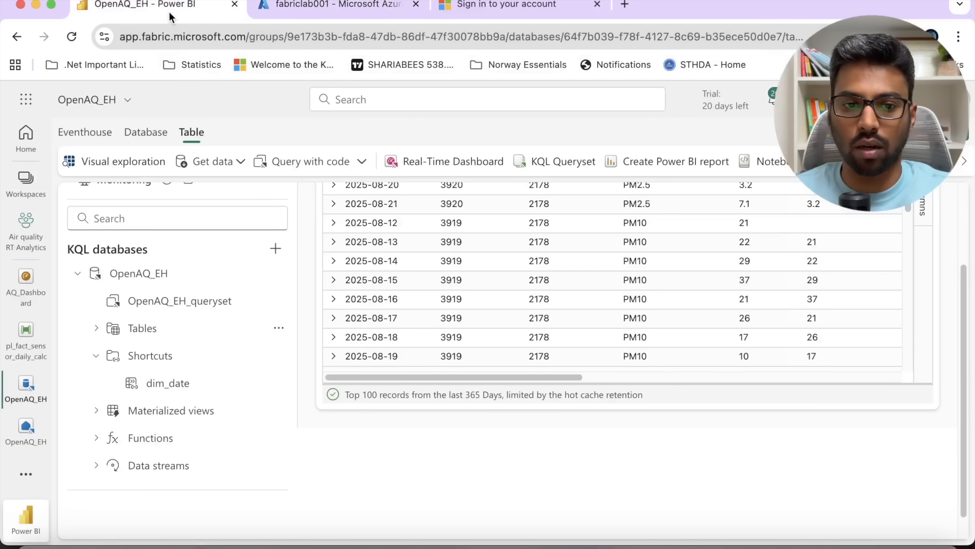
click(34, 234)
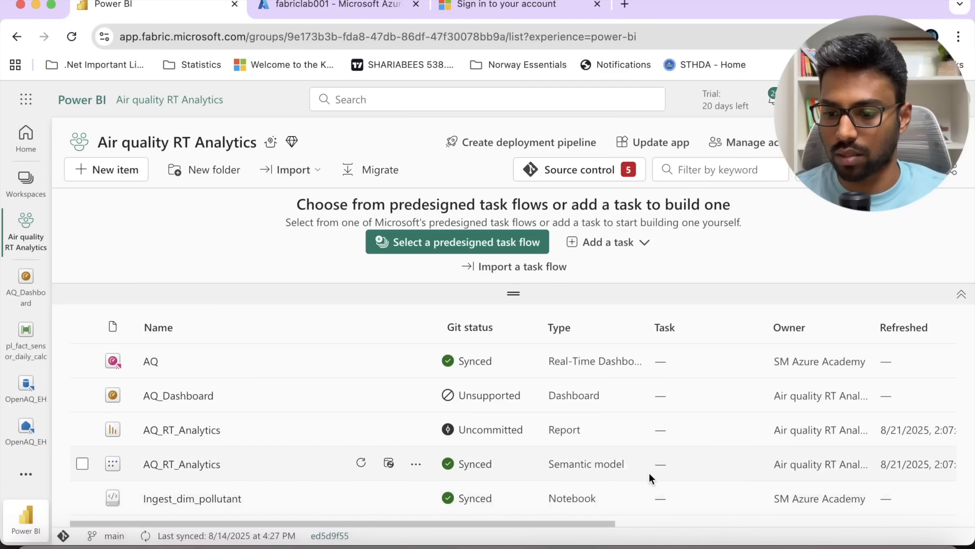
Step: Open the model diagram of the AQ_RT_Analytics semantic model and collapse the Properties and Data panes
click(415, 466)
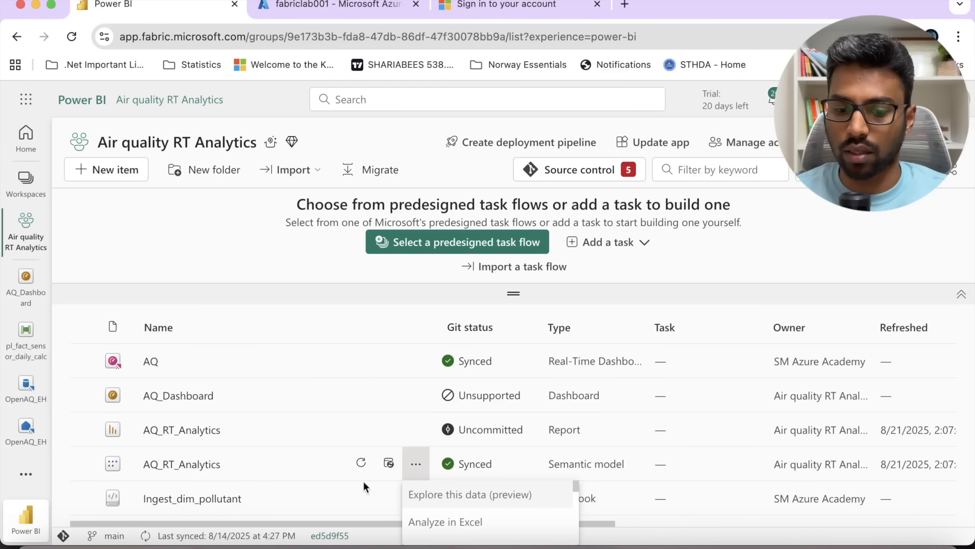
click(191, 464)
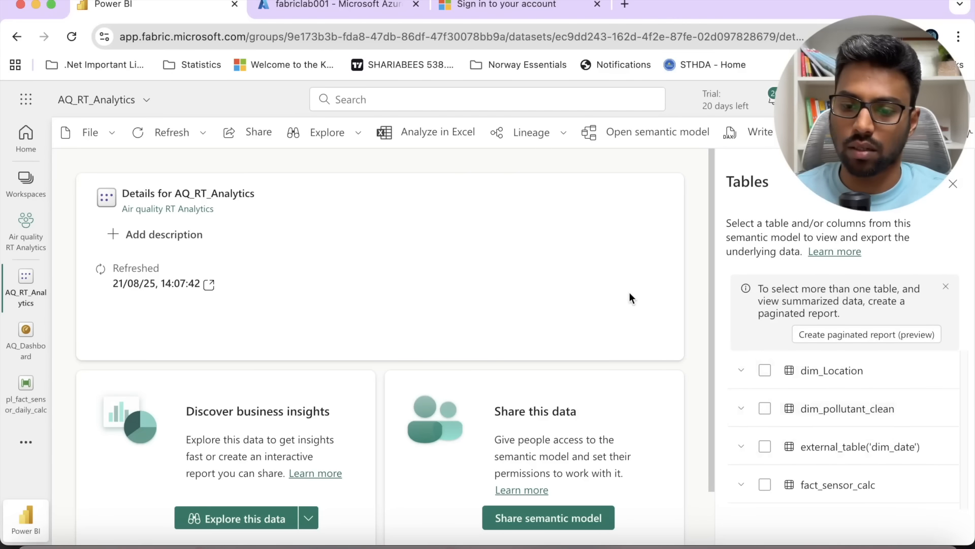
click(637, 134)
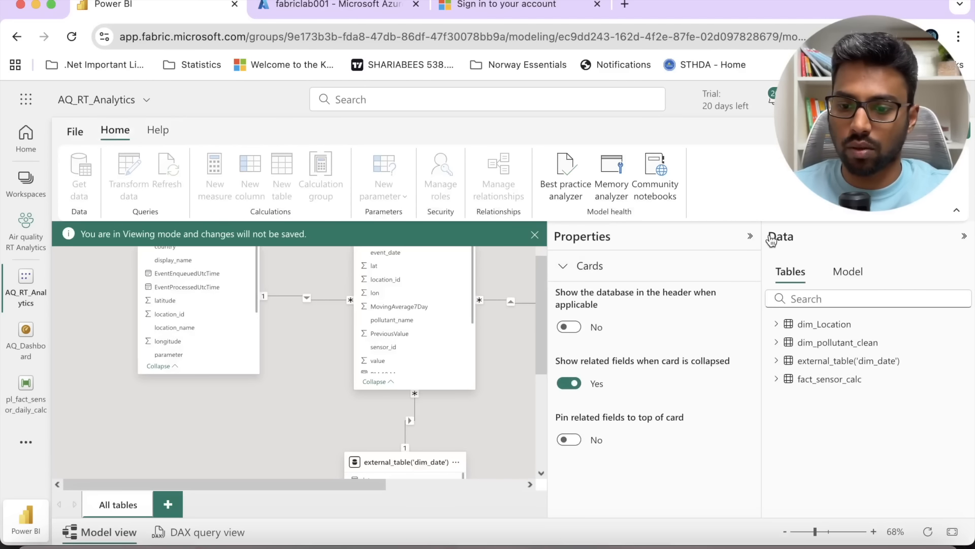
click(750, 235)
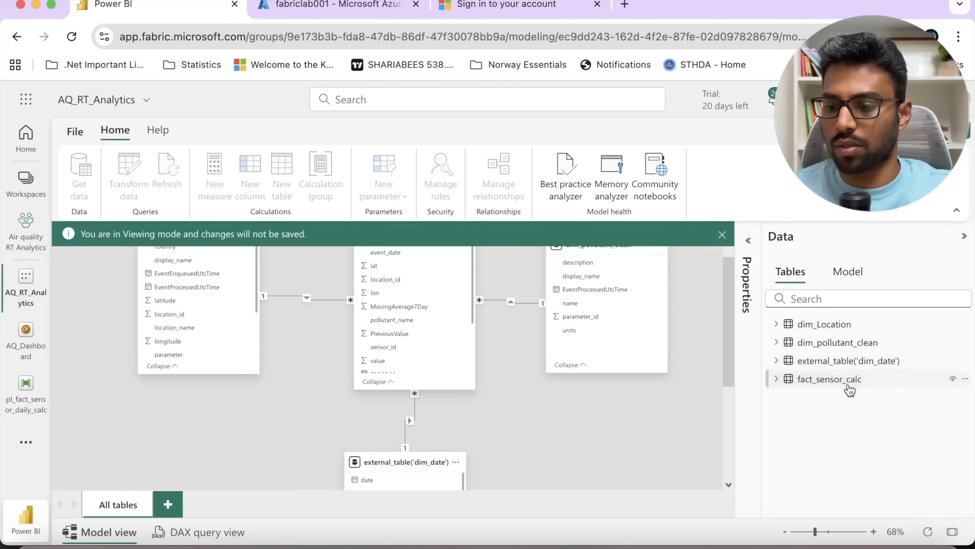
click(964, 239)
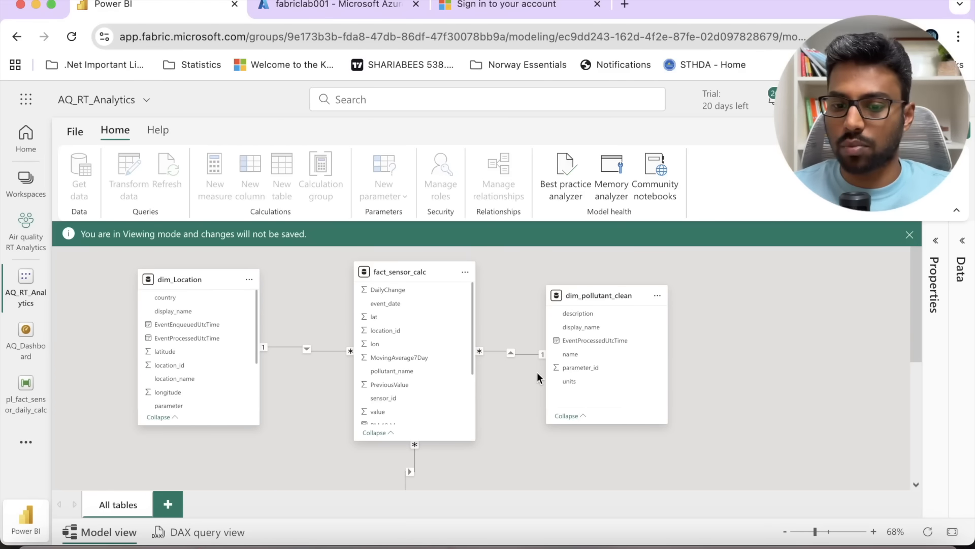
Step: Switch the AQ_RT_Analytics semantic model from viewing to editing mode
mouse_move(620, 335)
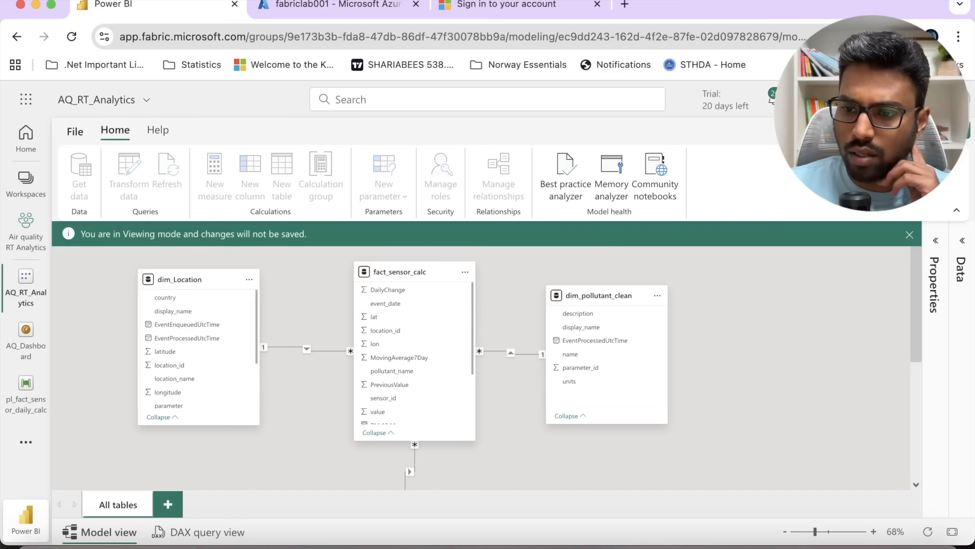
click(938, 130)
click(793, 161)
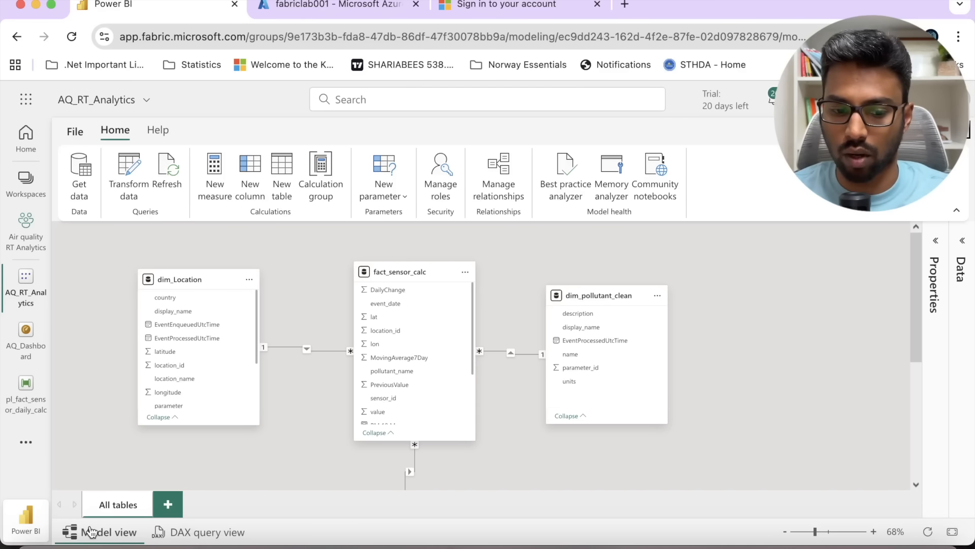
Step: Look at the DAX query view, dismissing its introduction, and return to the model diagram to view the dim_date relationship
click(196, 532)
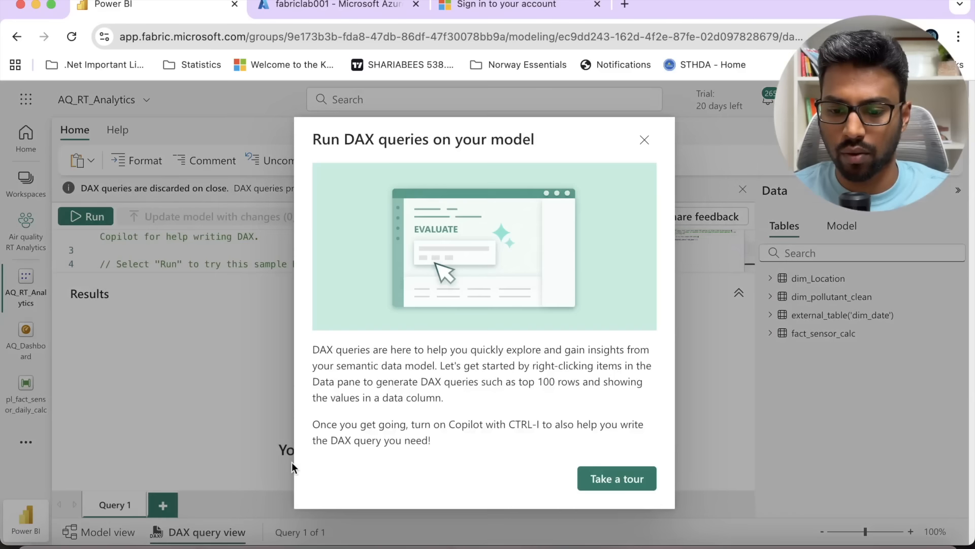
click(644, 140)
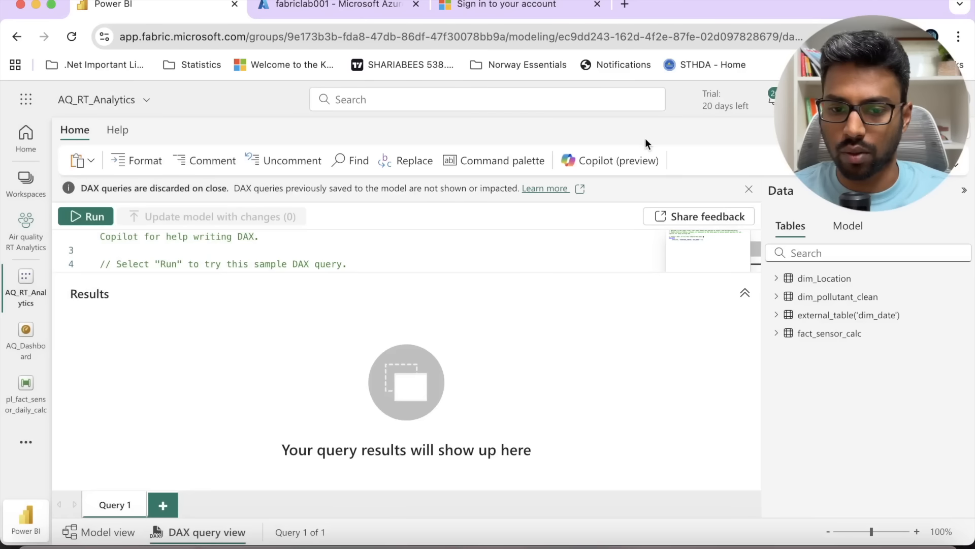
click(120, 528)
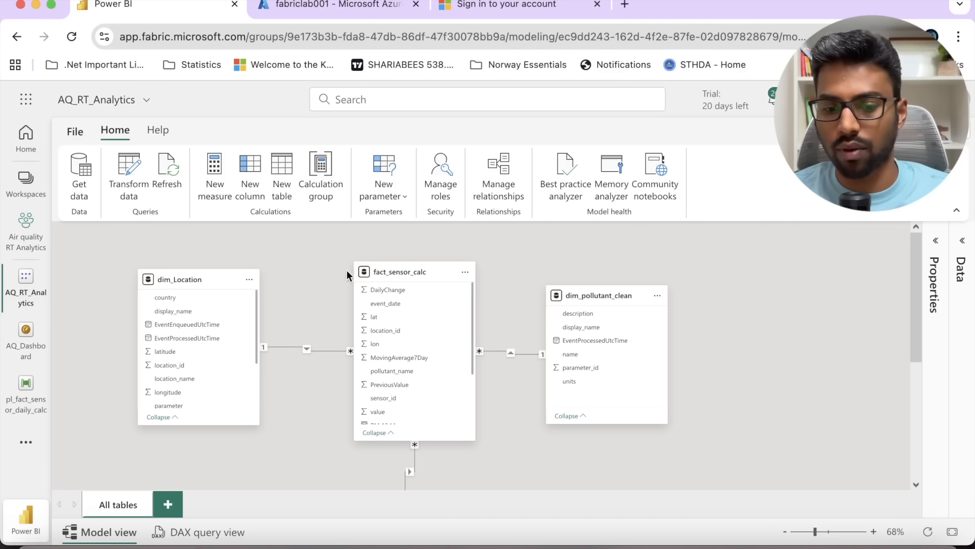
mouse_move(368, 275)
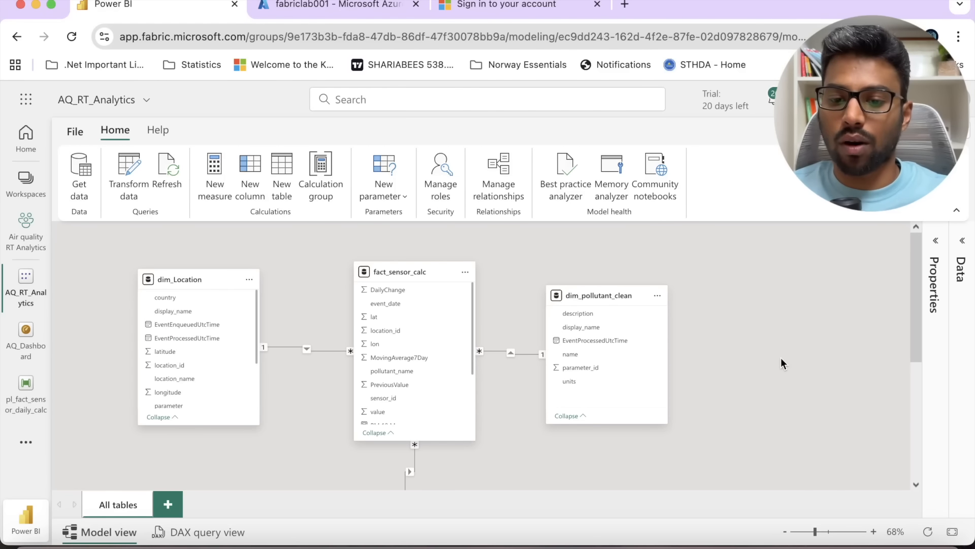
scroll(752, 368, down, 3)
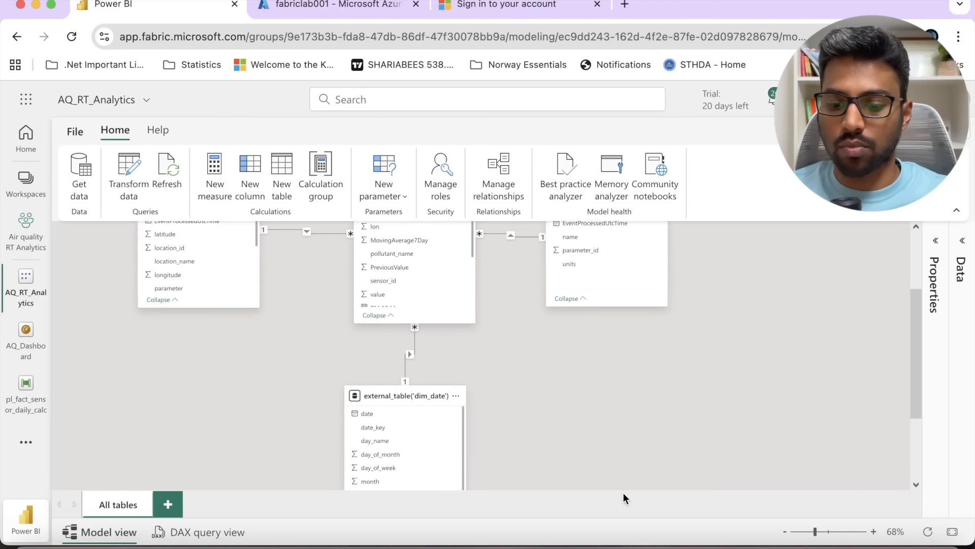
Step: Switch back to Power BI Desktop in full screen, open the AQ summary page and collapse the Filters pane
click(800, 536)
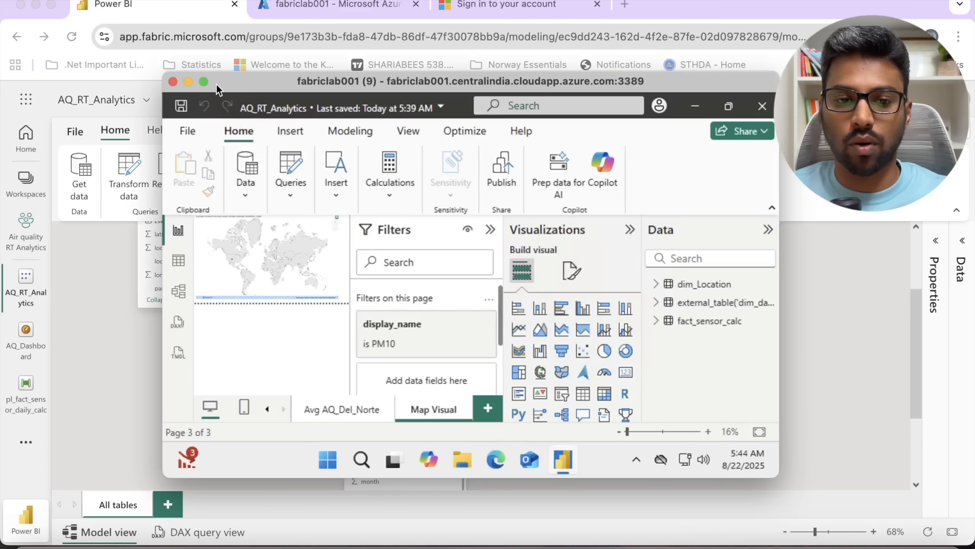
mouse_move(203, 82)
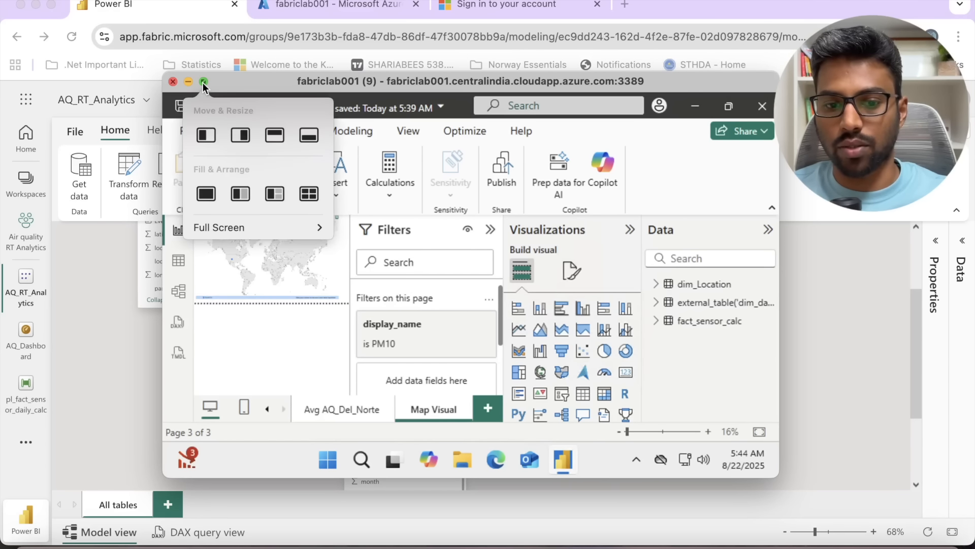
click(202, 82)
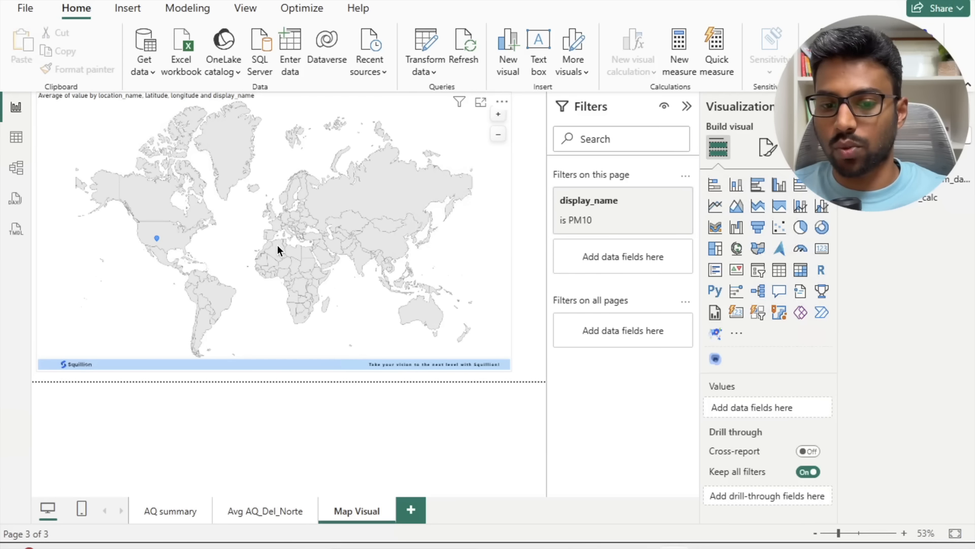
click(163, 512)
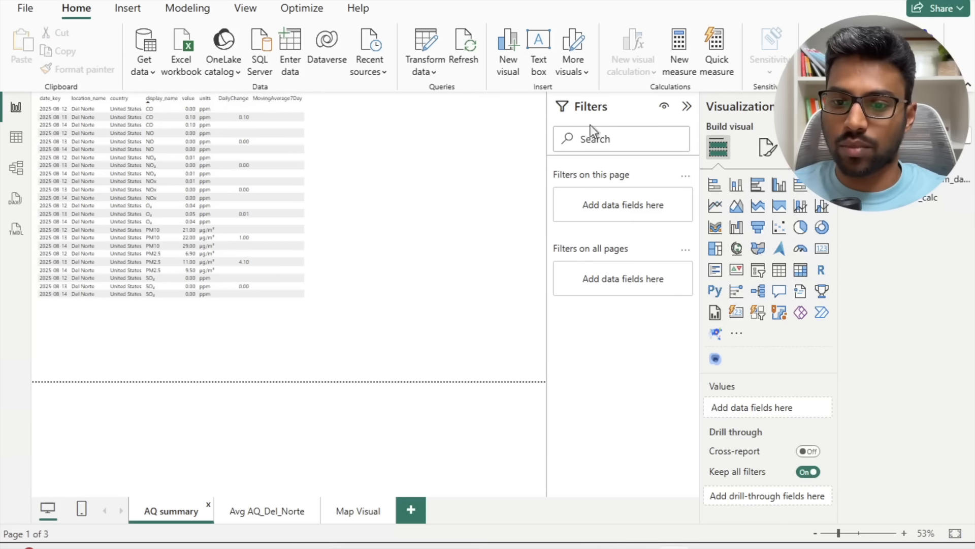
click(689, 109)
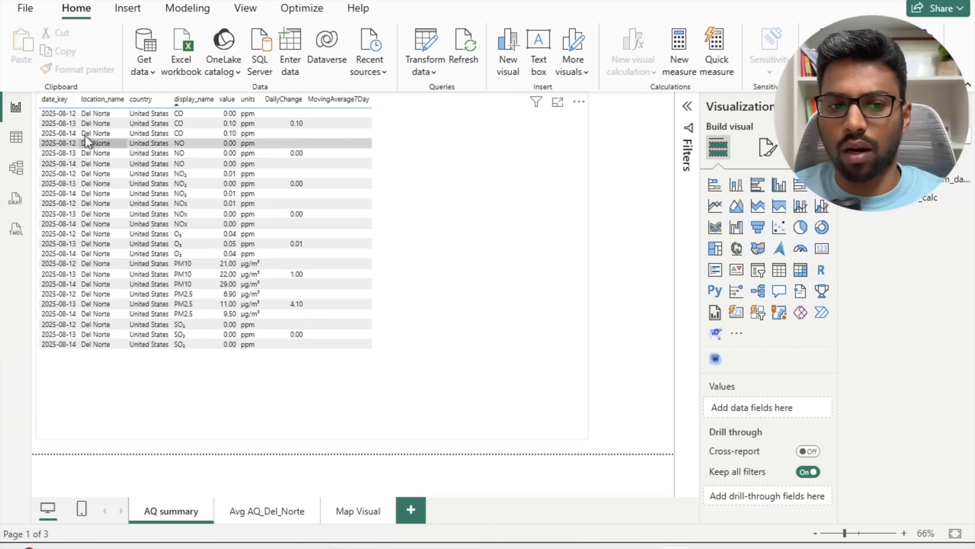
Step: Sort the AQ summary table by display_name in descending order, and check the Avg AQ_Del_Norte page before returning
click(302, 175)
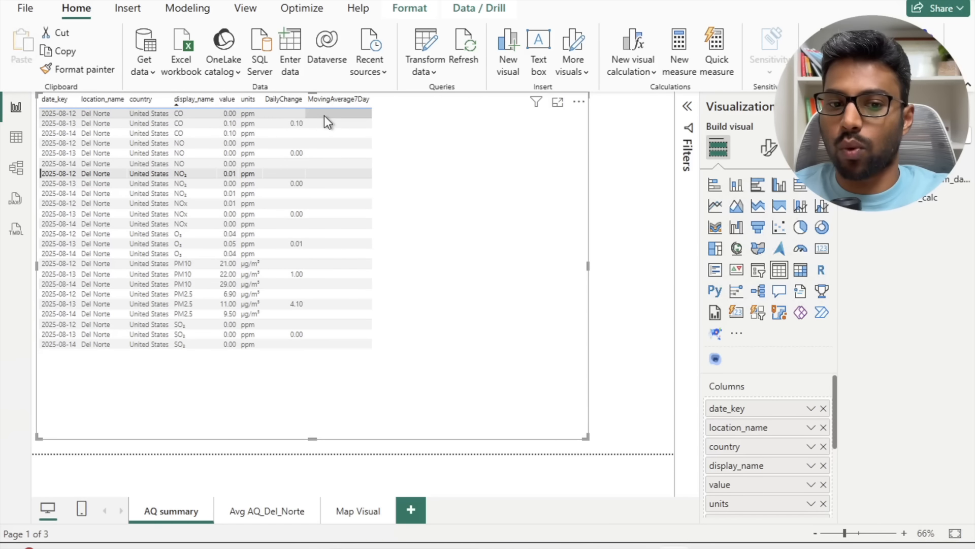
click(200, 98)
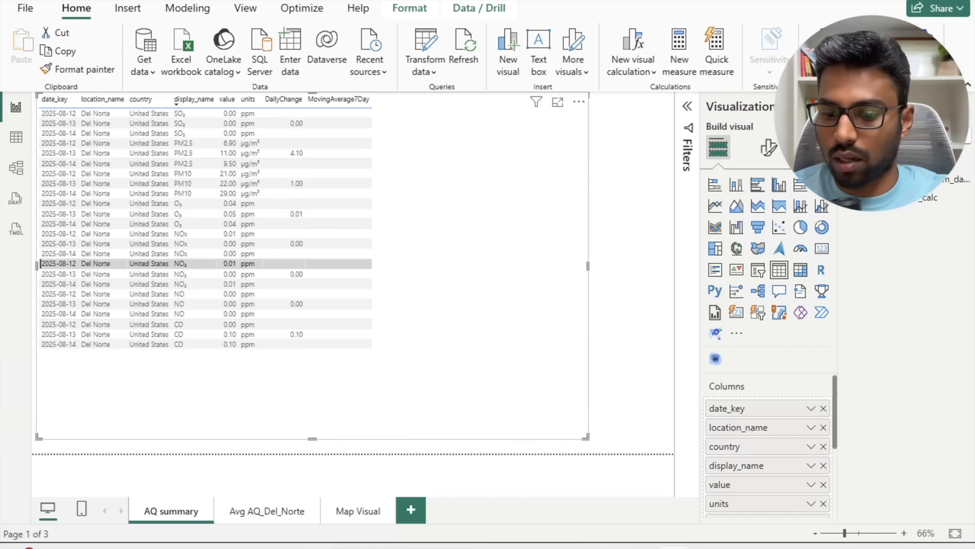
mouse_move(675, 545)
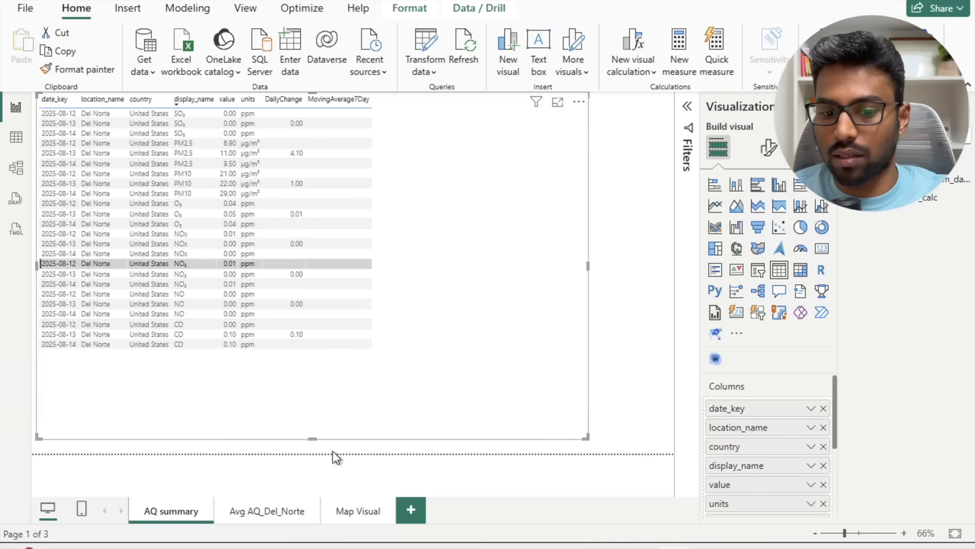
click(248, 516)
click(177, 516)
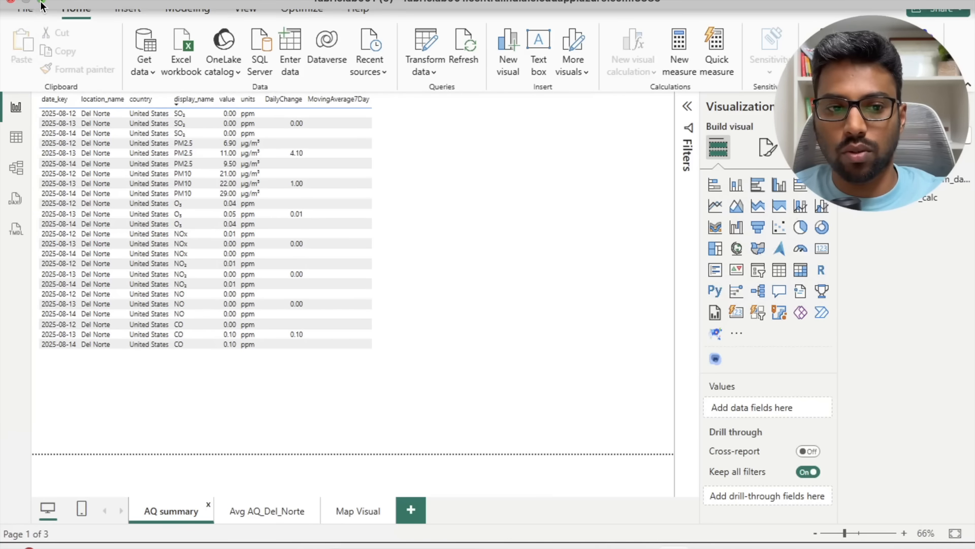
Step: Exit full screen and minimise the remote session to get back to the semantic model in Microsoft Fabric
click(41, 4)
click(188, 81)
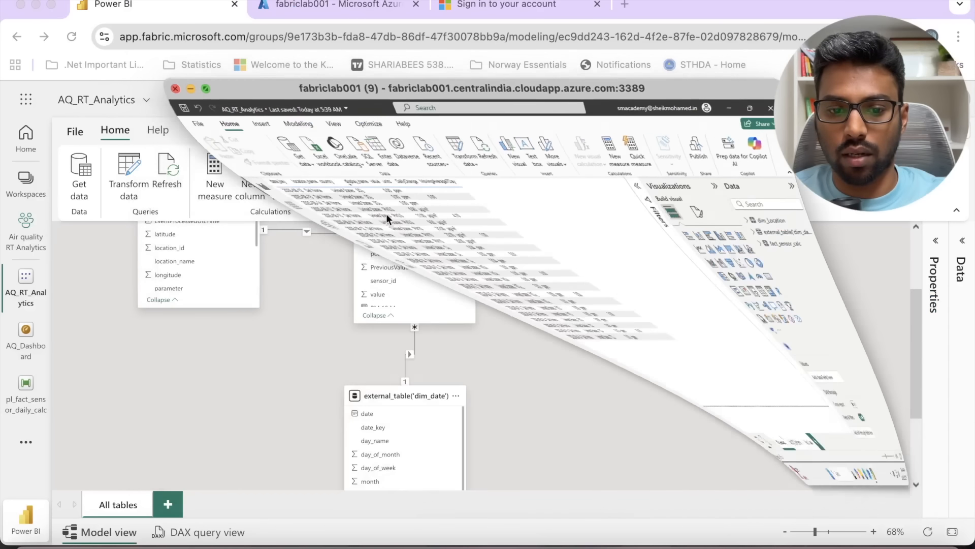
Step: Open the AQ_RT_Analytics report from the Air quality RT Analytics workspace and show its AQ summary page
click(25, 236)
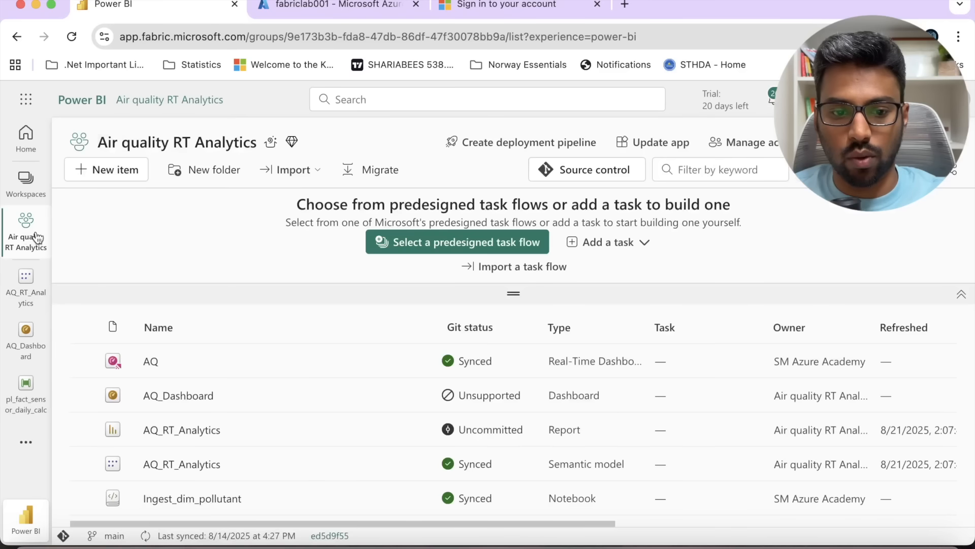
click(196, 430)
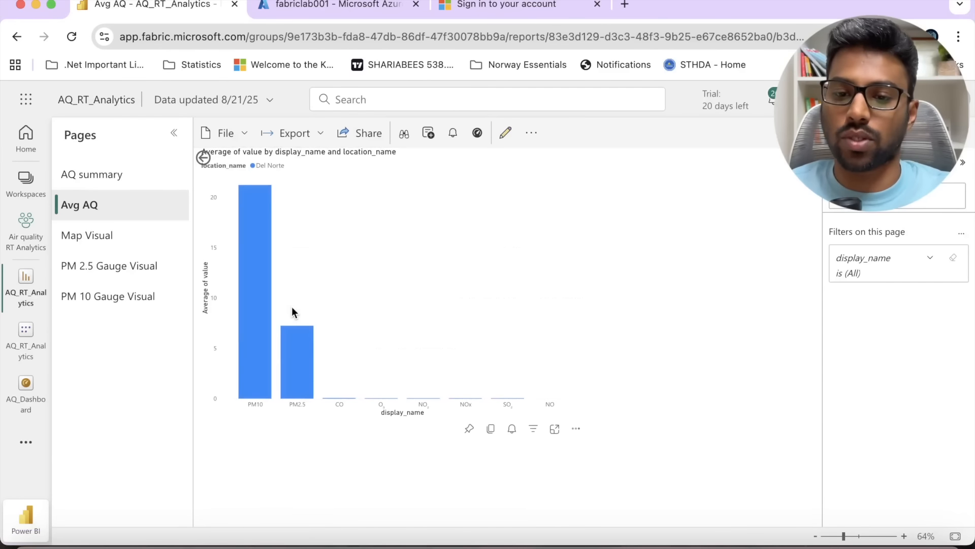
click(102, 174)
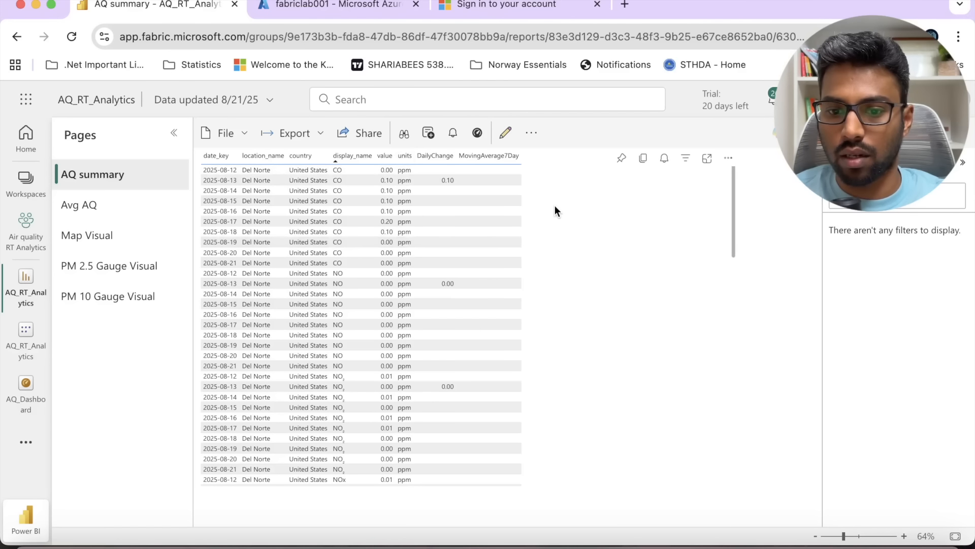
click(958, 133)
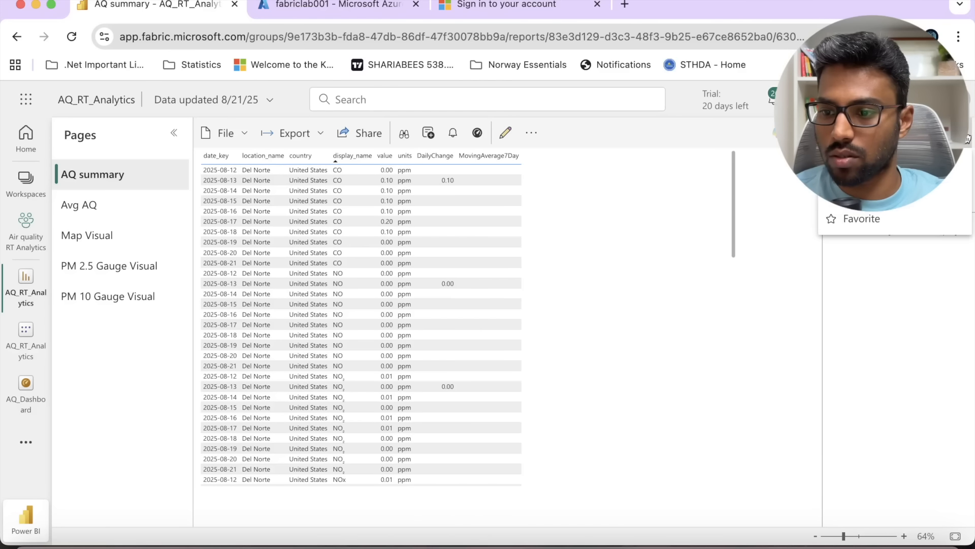
click(894, 164)
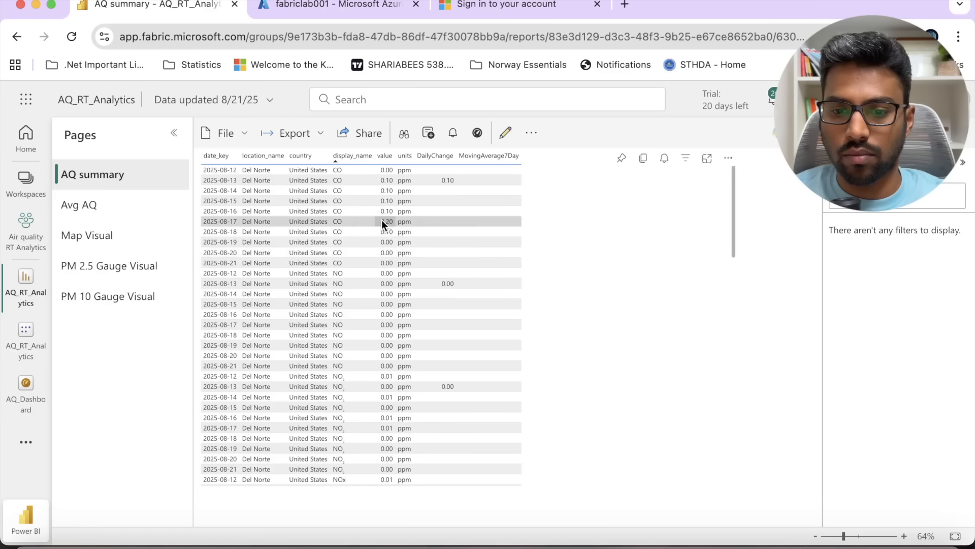
Step: Look through the AQ summary table and sort it by display_name in descending order
scroll(382, 223, down, 3)
scroll(382, 224, down, 10)
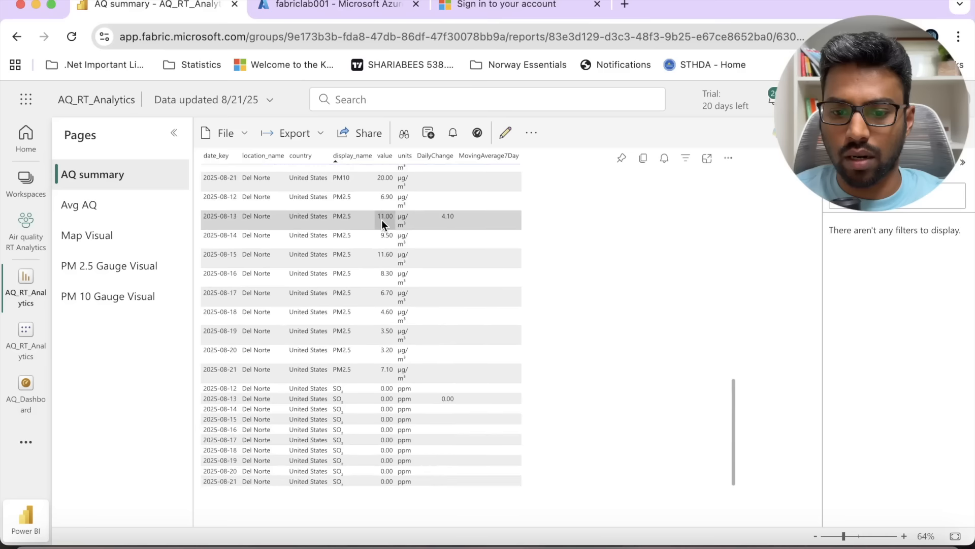
scroll(381, 220, up, 15)
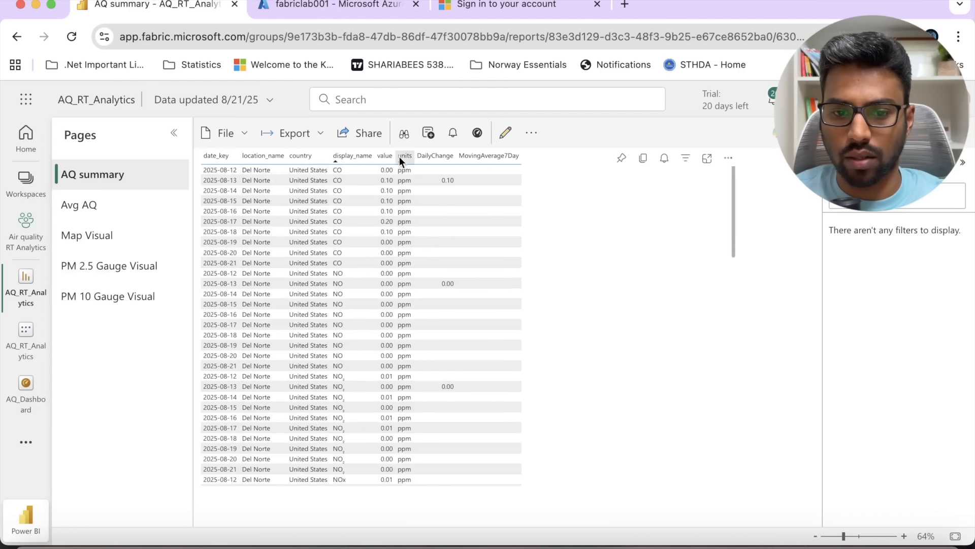
click(357, 156)
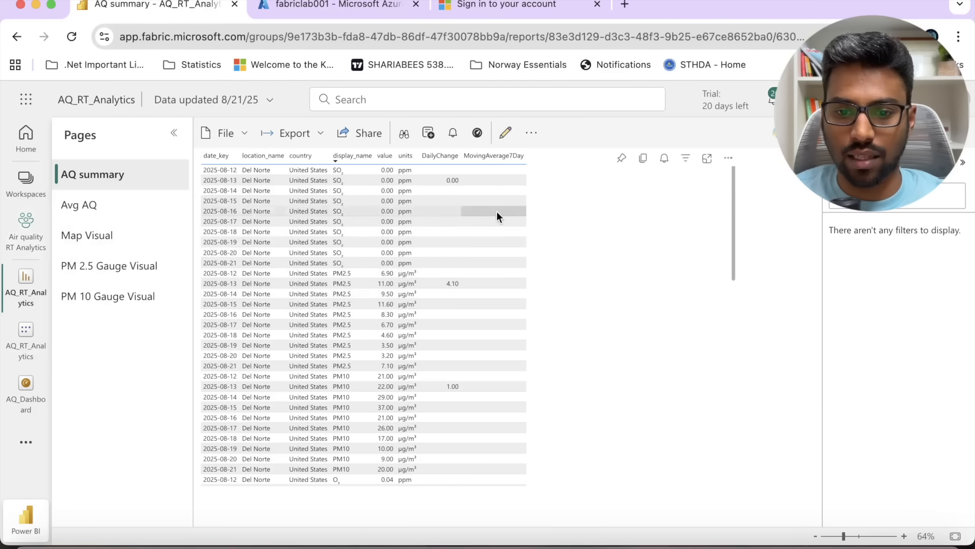
Step: Return to the Air quality RT Analytics workspace and refresh the AQ_RT_Analytics semantic model on demand
click(17, 240)
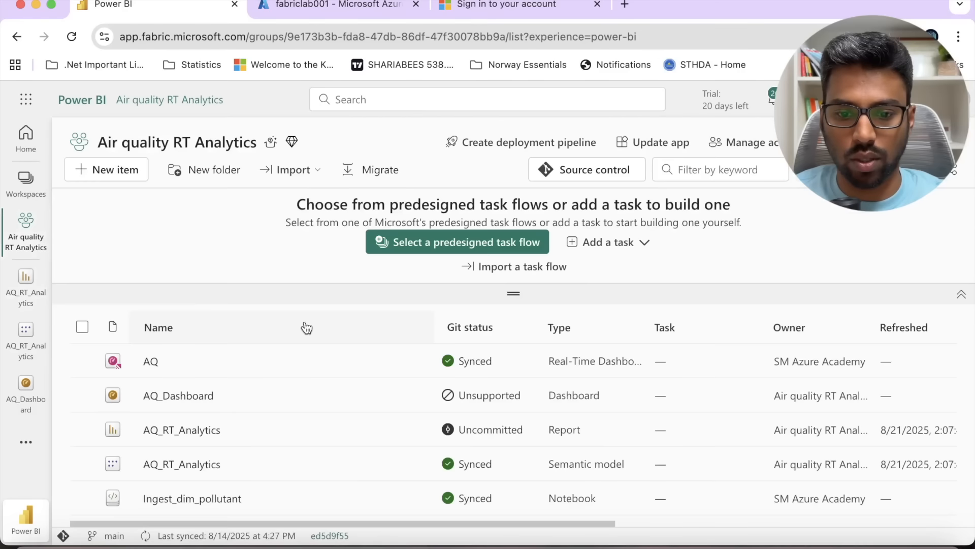
scroll(324, 427, down, 2)
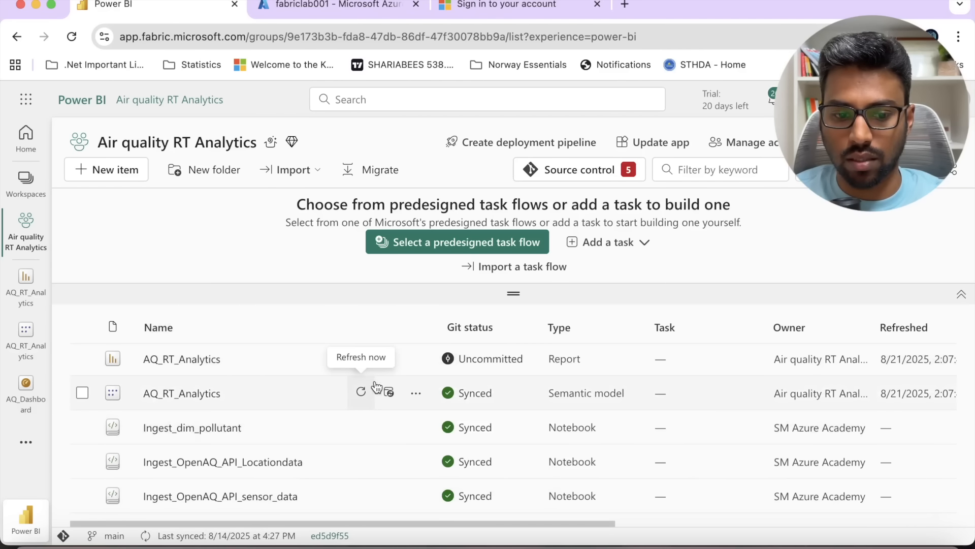
click(362, 393)
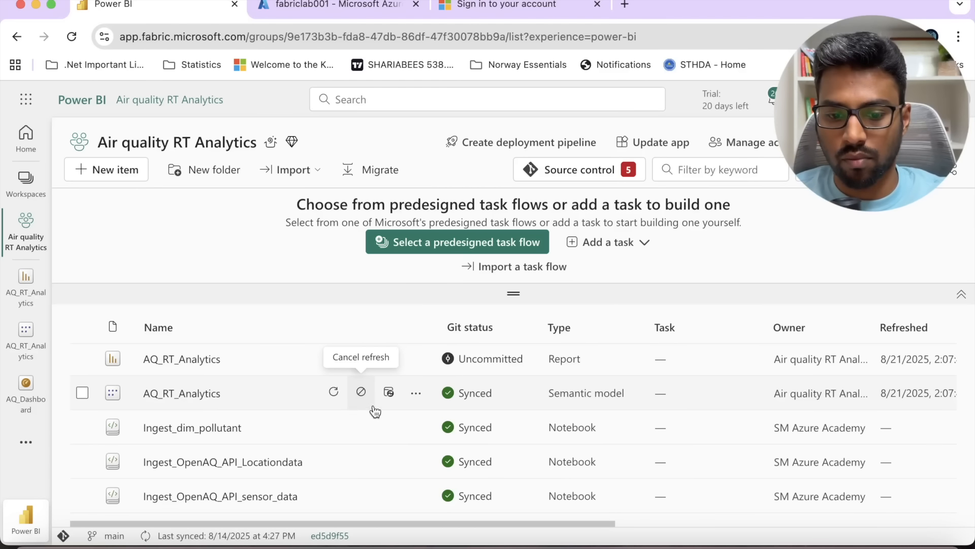
Step: Look at the version history of the AQ_RT_Analytics semantic model and close it
click(415, 393)
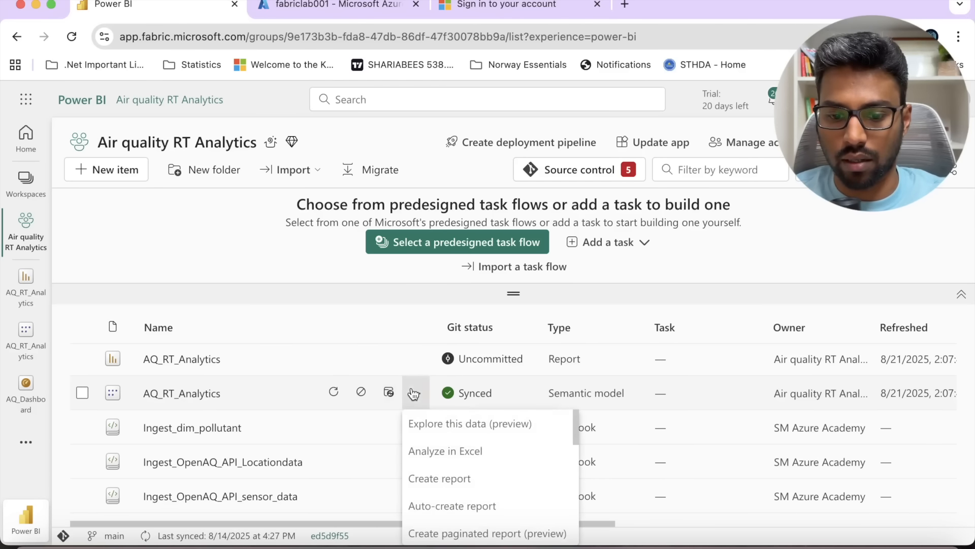
scroll(482, 523, down, 3)
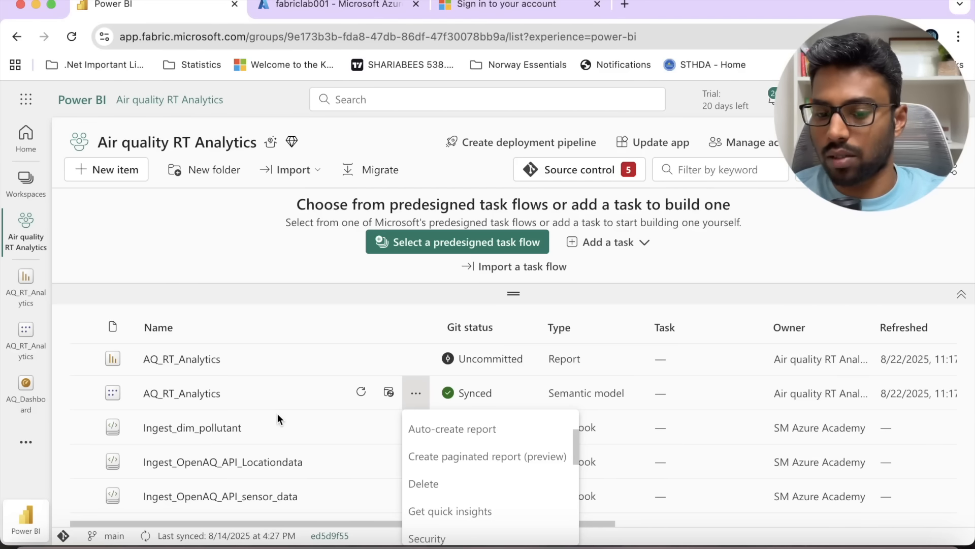
scroll(488, 488, down, 5)
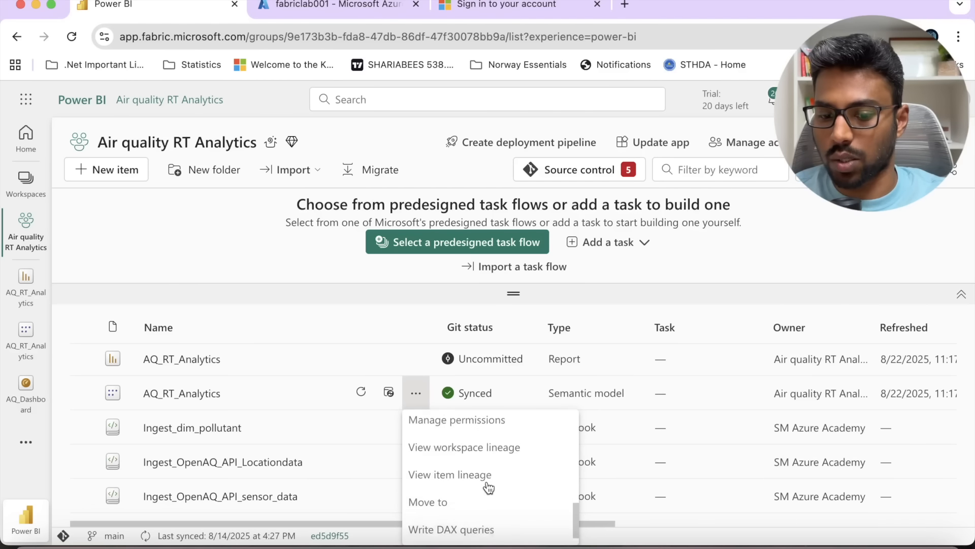
scroll(488, 488, down, 1)
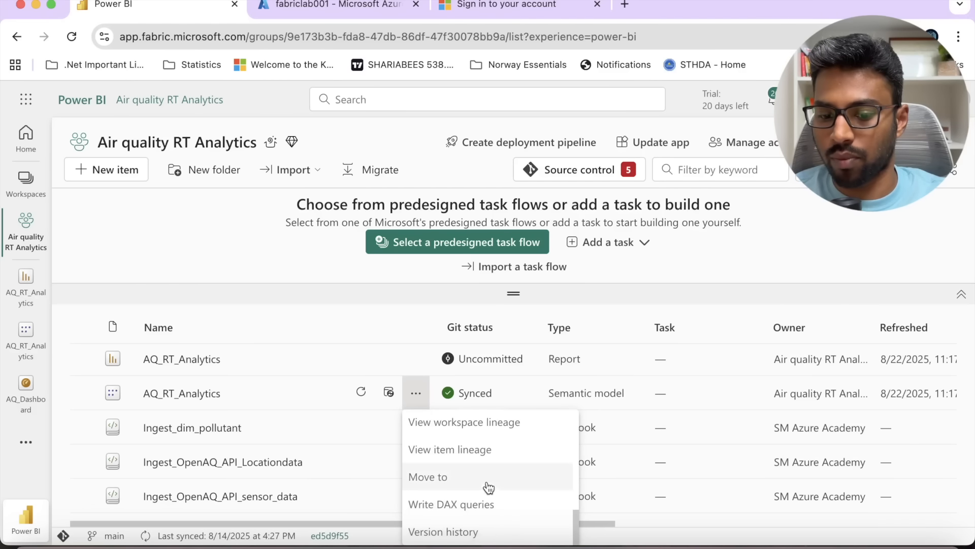
click(474, 537)
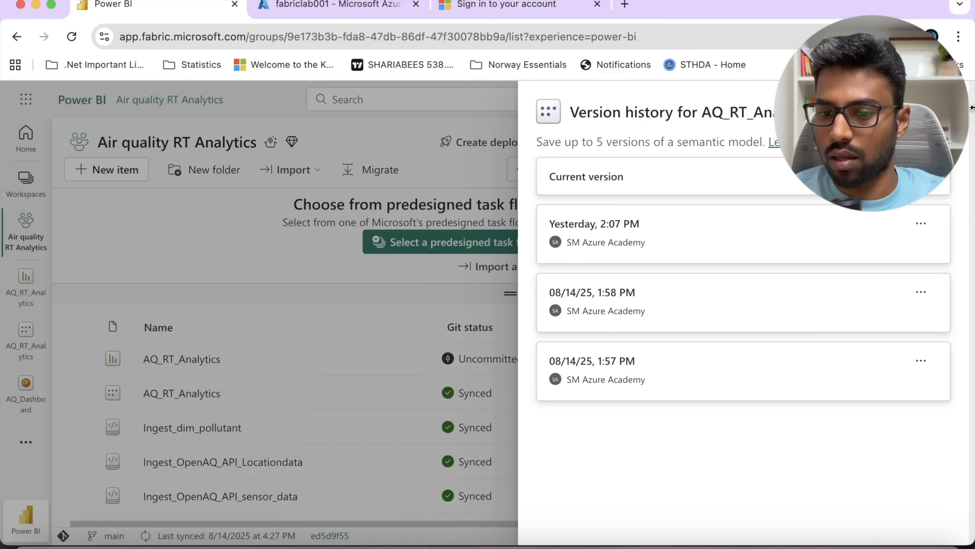
click(940, 112)
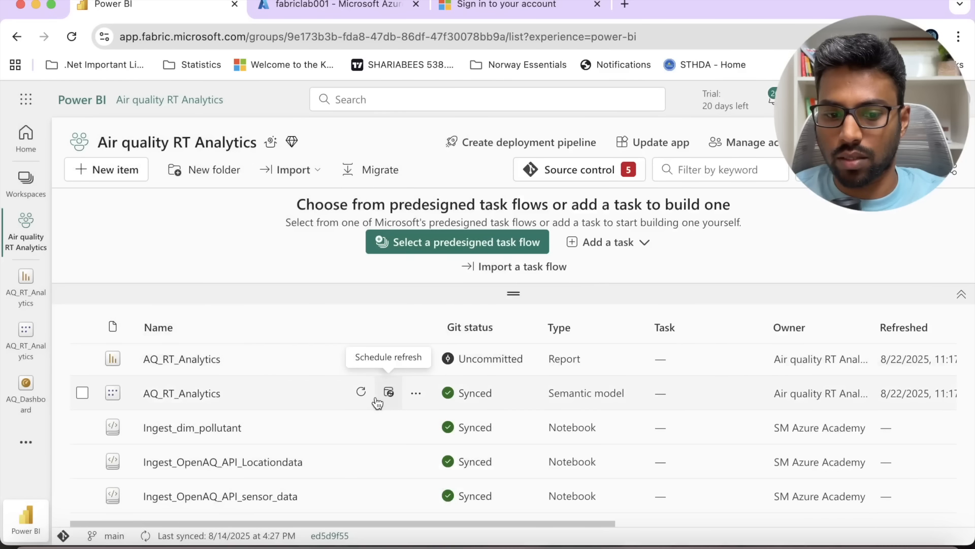
Step: Check the scheduled and on-demand entries in the semantic model's refresh history, and close it
click(422, 394)
key(Escape)
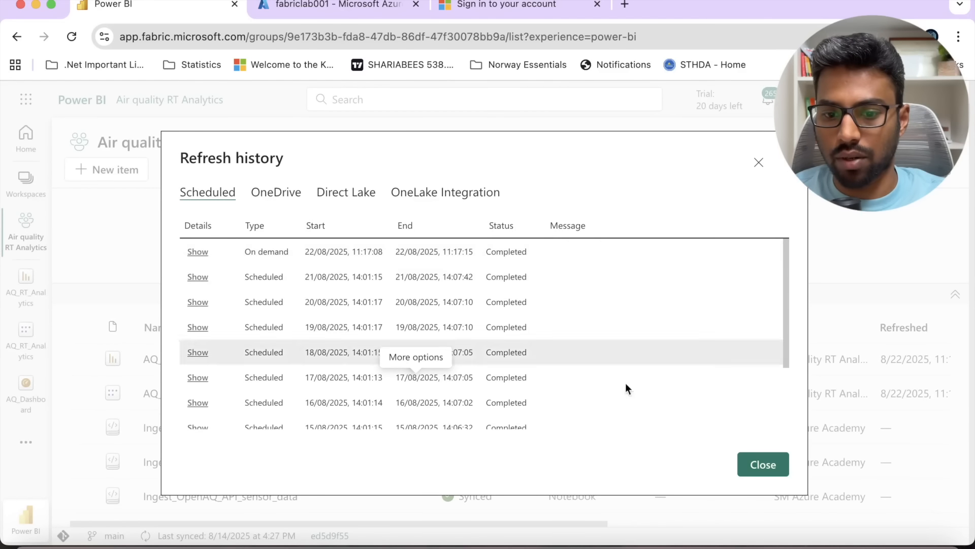
click(757, 464)
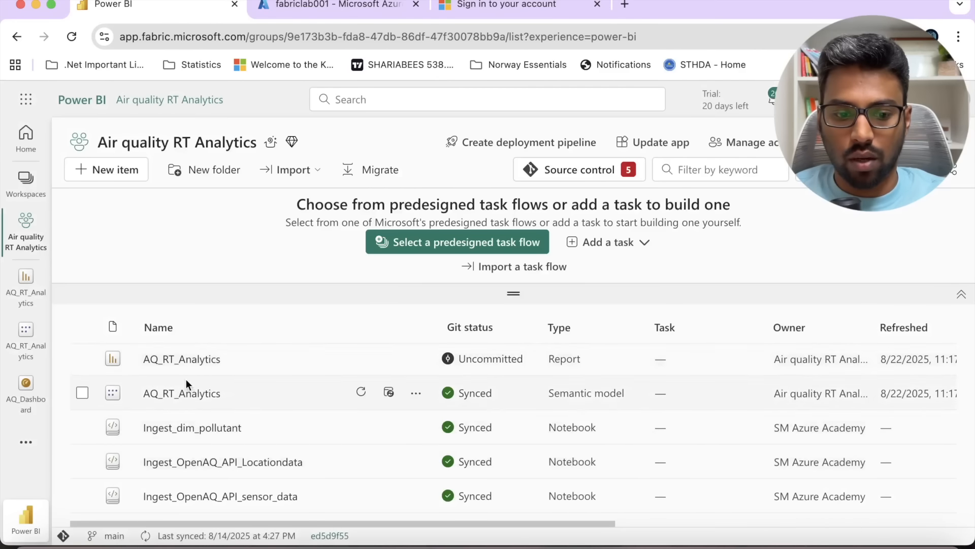
Step: Reopen the AQ_RT_Analytics report on its AQ summary page and collapse the Pages pane
click(193, 362)
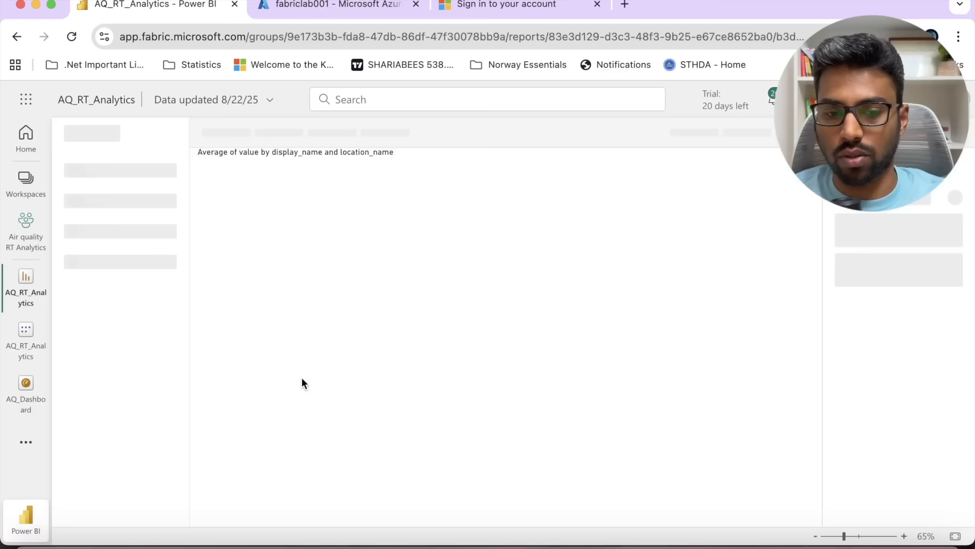
click(127, 175)
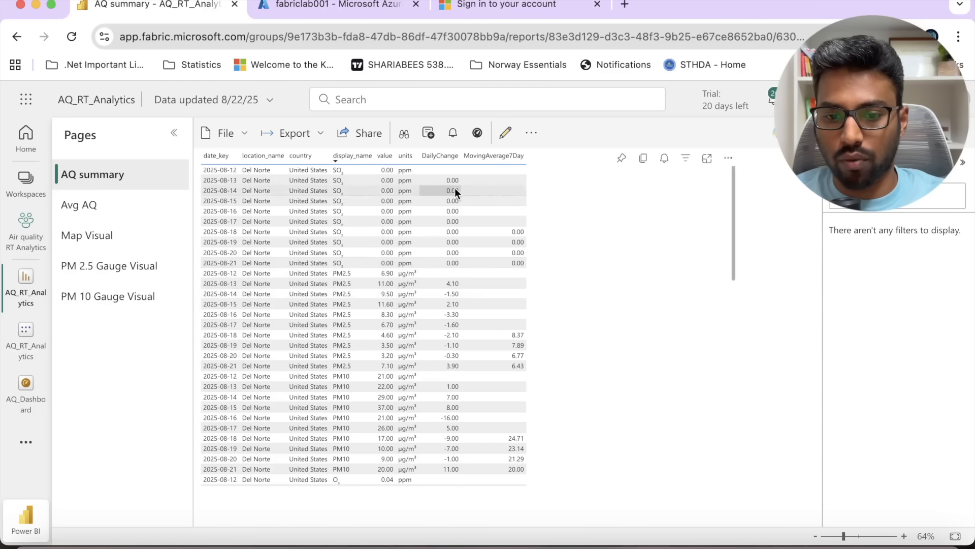
click(174, 132)
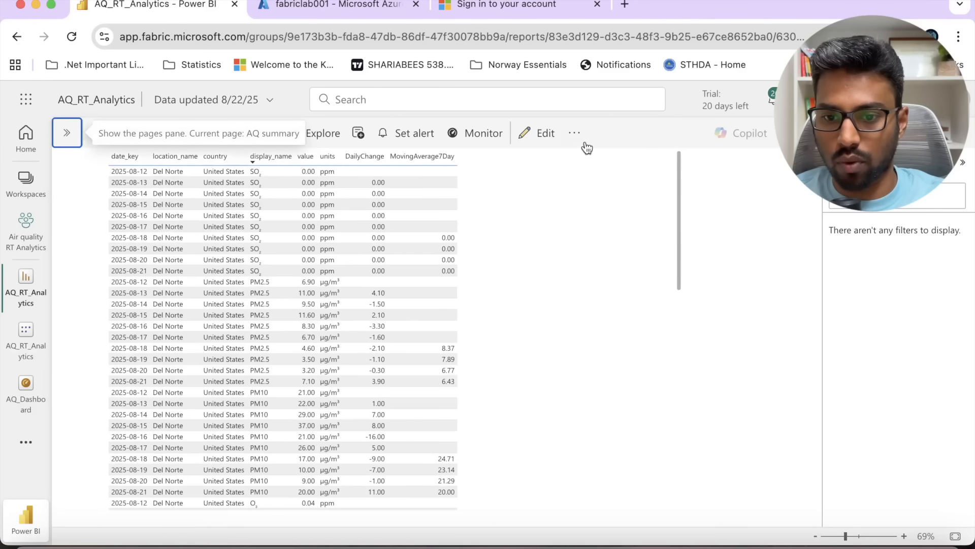
click(575, 133)
click(506, 252)
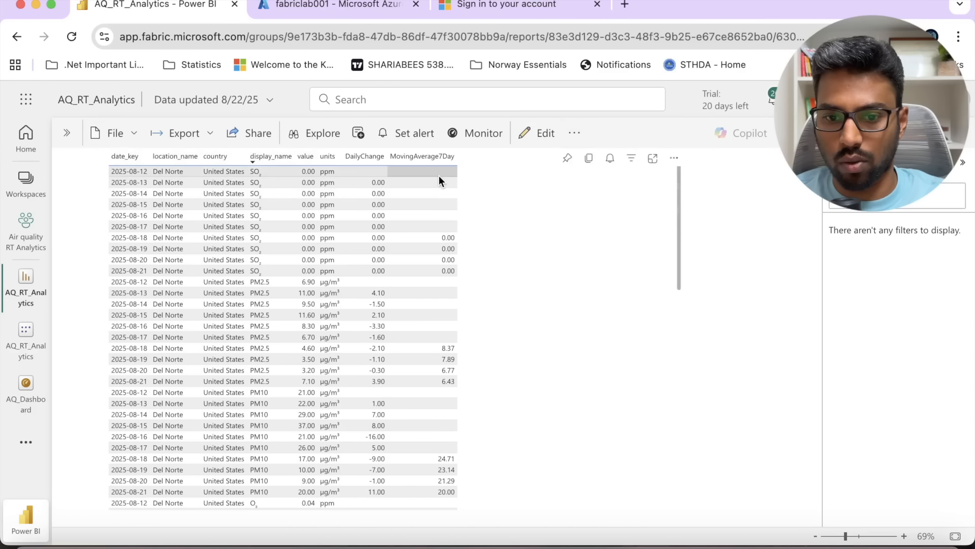
Step: Enlarge the AQ summary table in focus mode and examine the DailyChange and MovingAverage7Day values for each pollutant
click(653, 158)
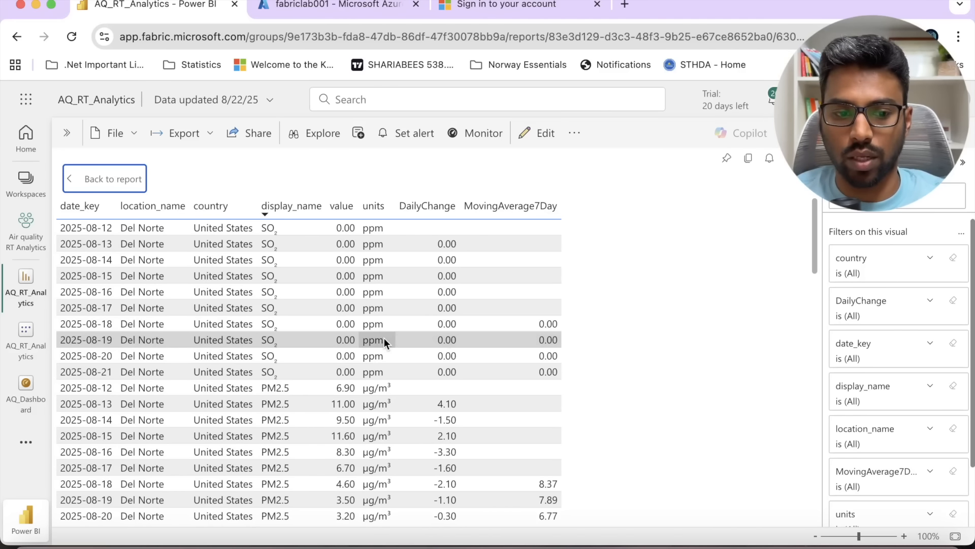
scroll(297, 335, down, 2)
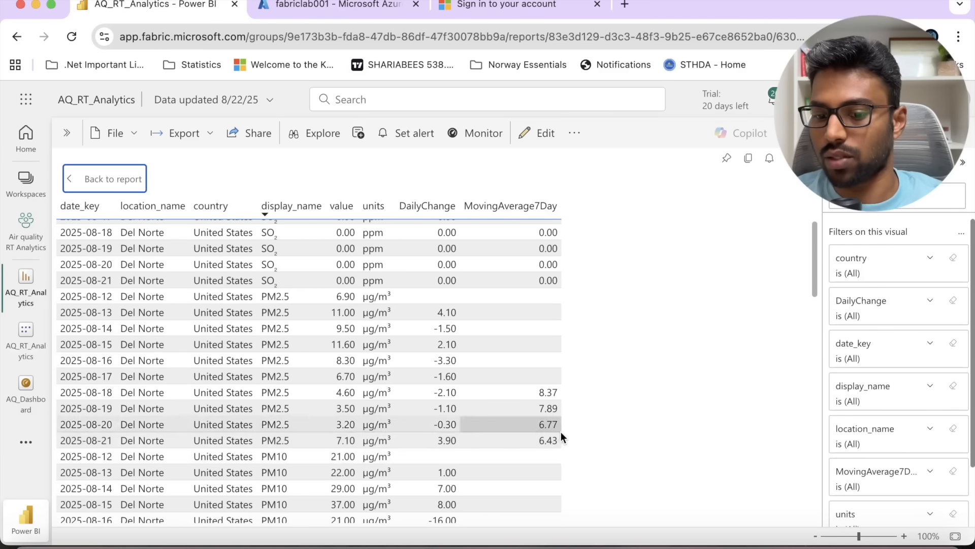
scroll(517, 307, up, 1)
scroll(517, 307, up, 2)
scroll(518, 307, down, 10)
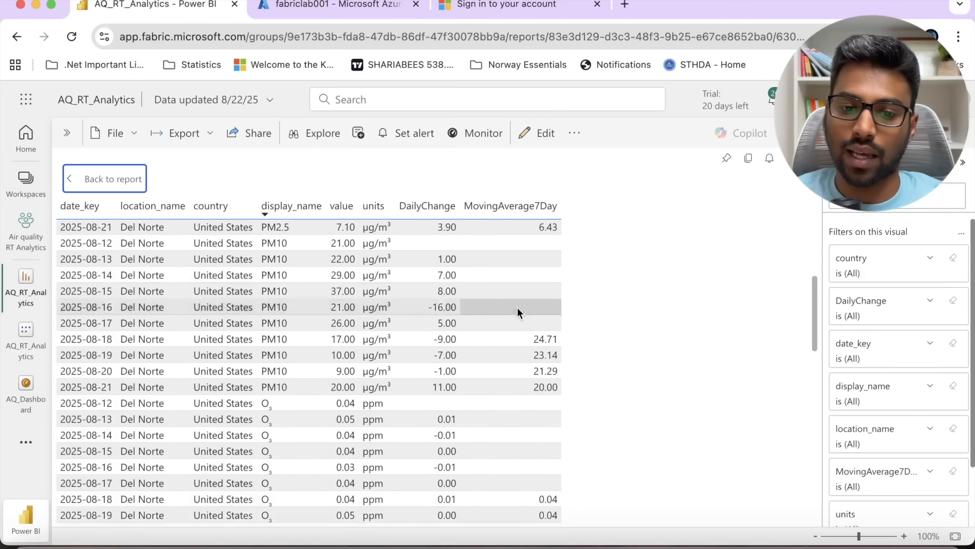
scroll(517, 307, down, 5)
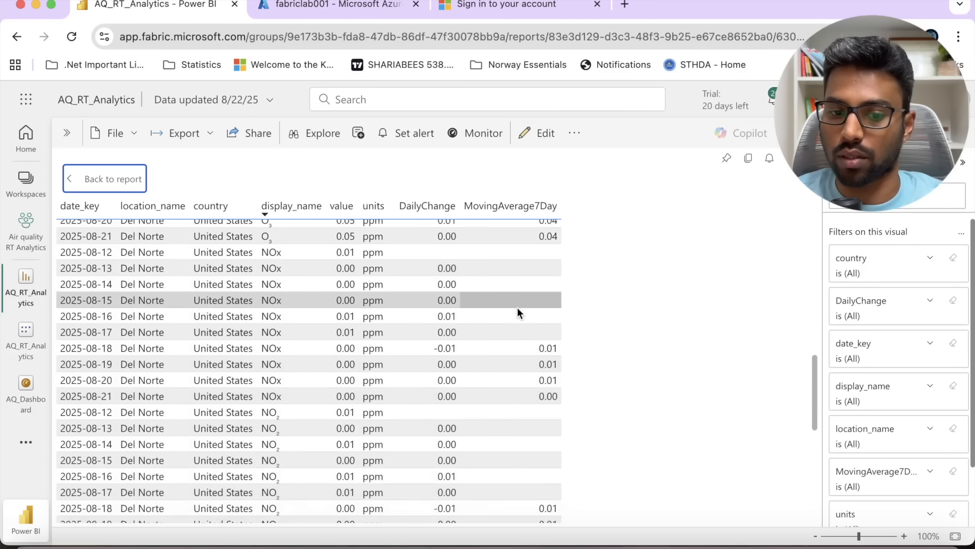
scroll(494, 327, down, 5)
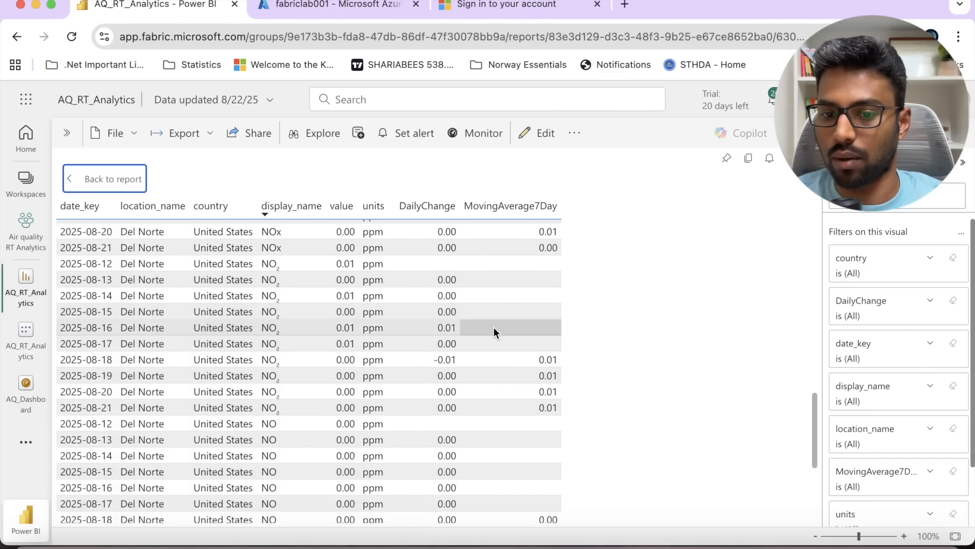
scroll(525, 308, up, 20)
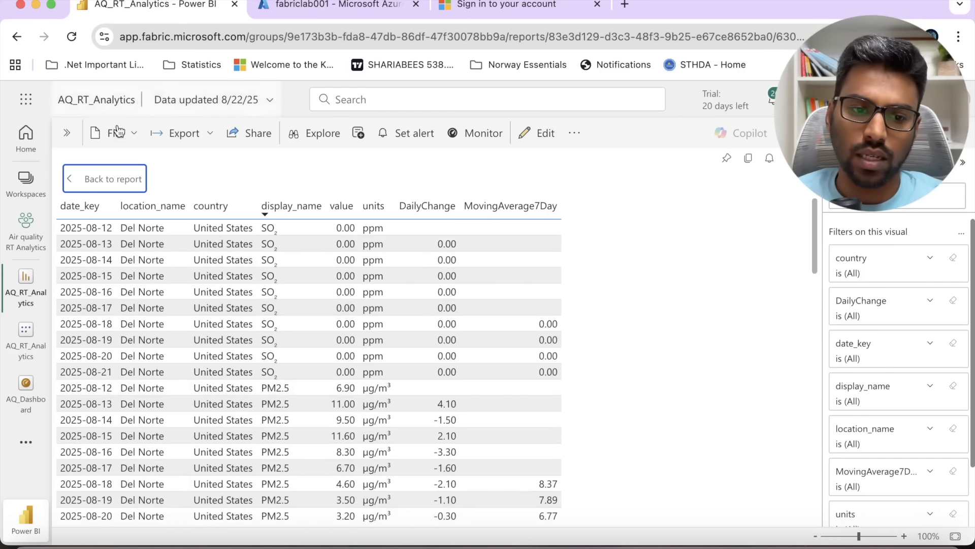
Step: Leave focus mode, expand the Pages pane and open the Avg AQ page
click(113, 173)
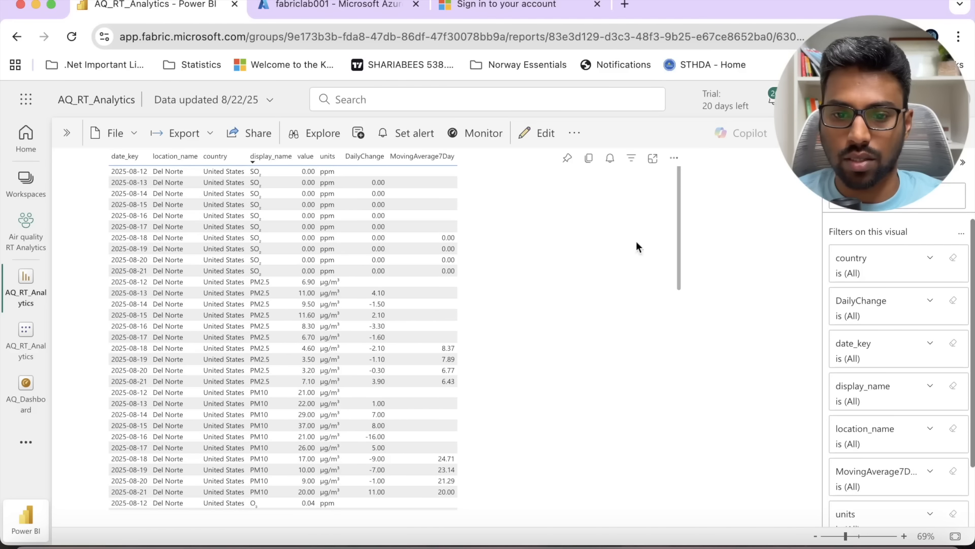
click(67, 132)
click(118, 210)
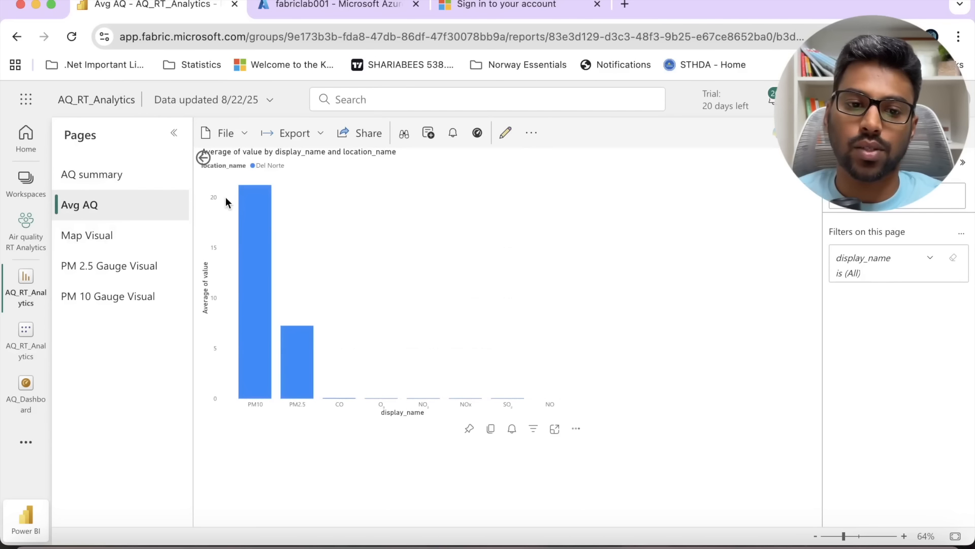
Step: Try the Avg AQ page's back navigation, reopen the page, and view its bar chart with the Pages pane collapsed
click(204, 159)
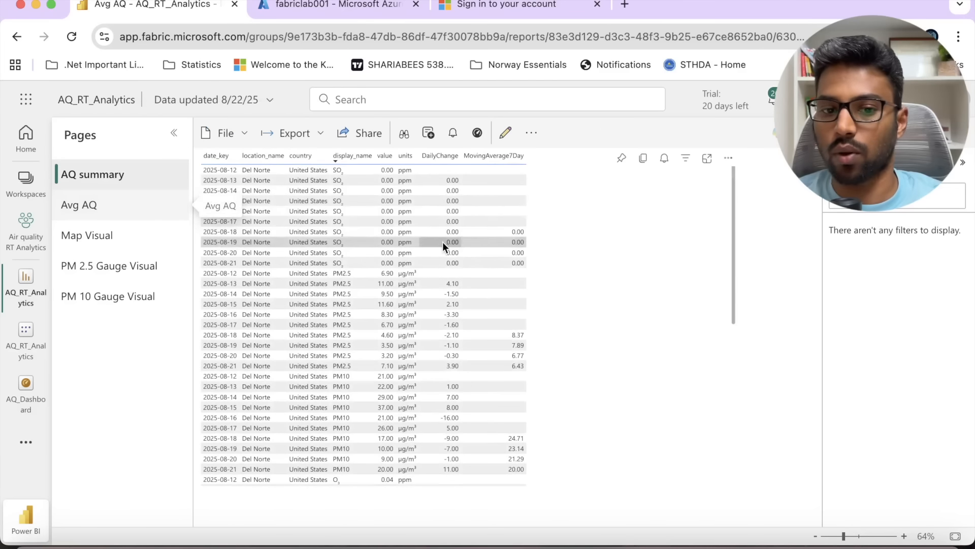
click(112, 212)
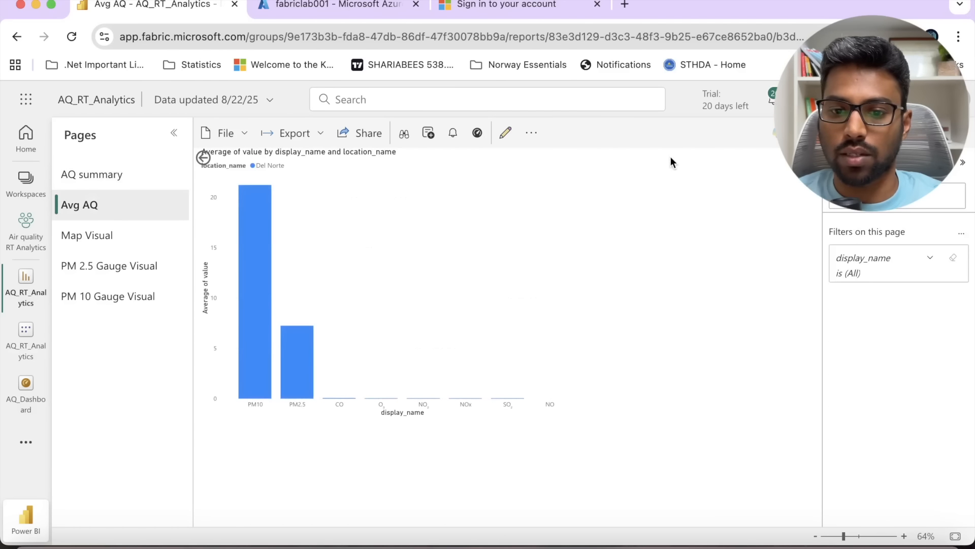
click(396, 174)
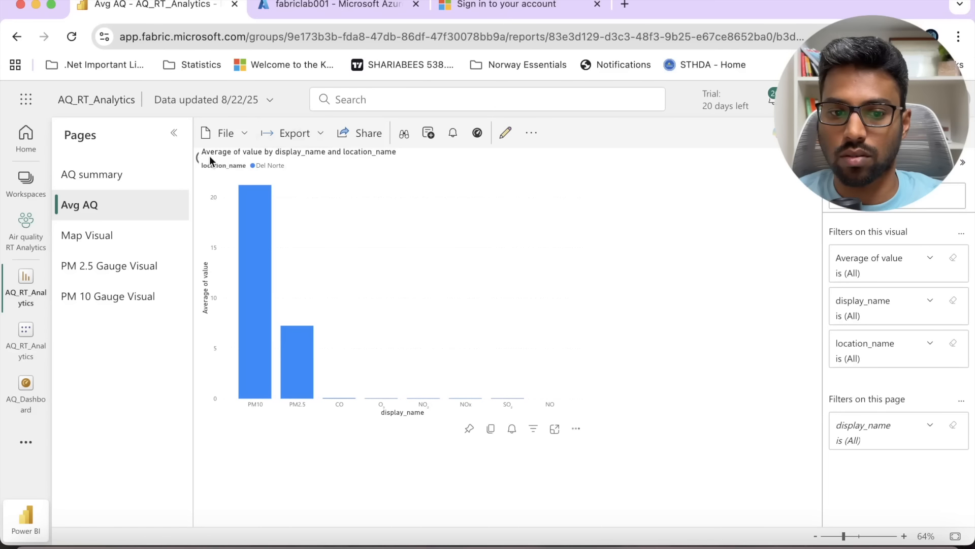
click(175, 133)
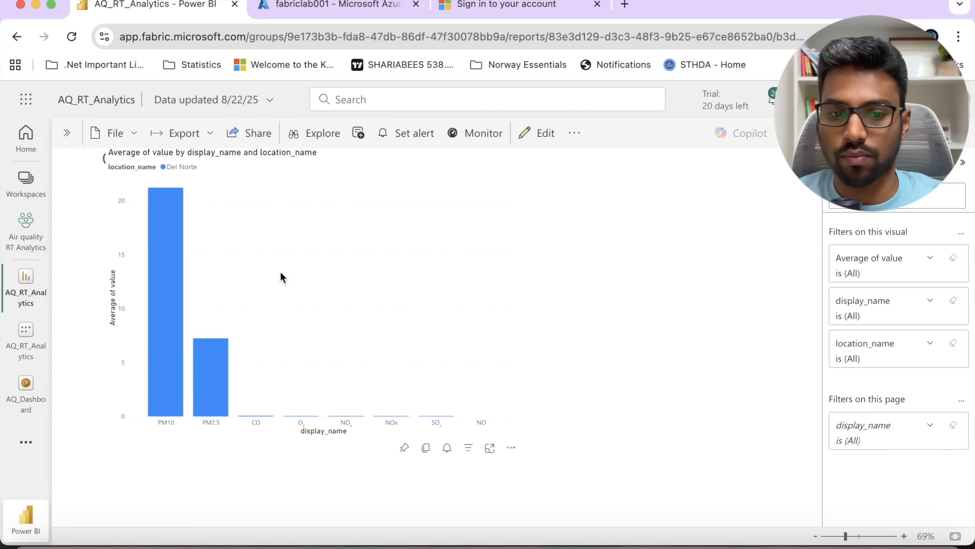
click(110, 159)
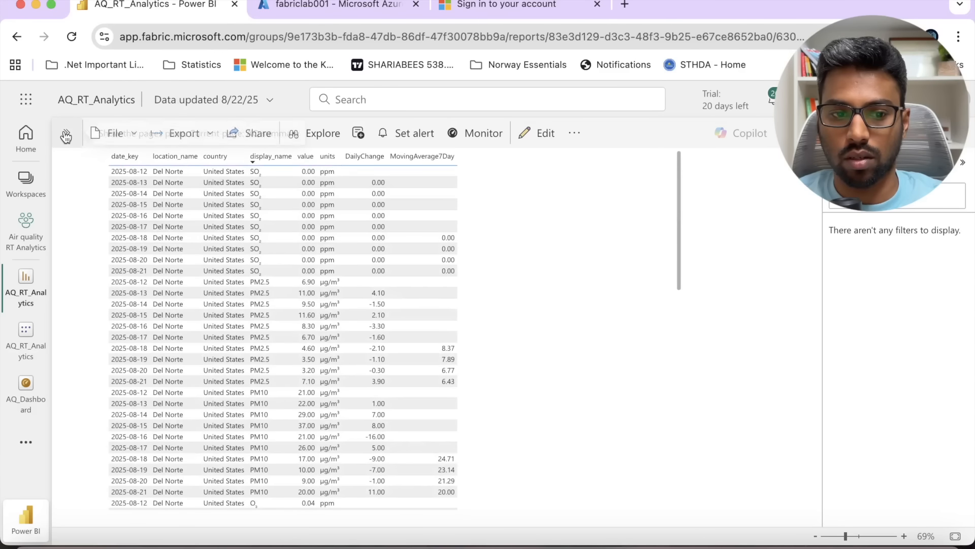
click(63, 136)
click(103, 204)
click(177, 135)
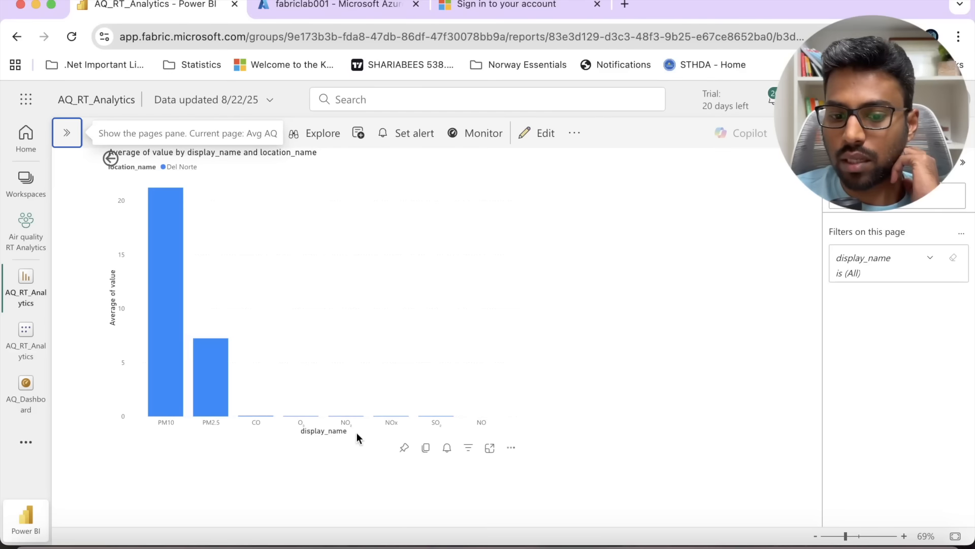
Step: Open the Avg AQ page for editing and examine the bar chart's fields in the dim_Location and fact_sensor_calc tables
click(261, 391)
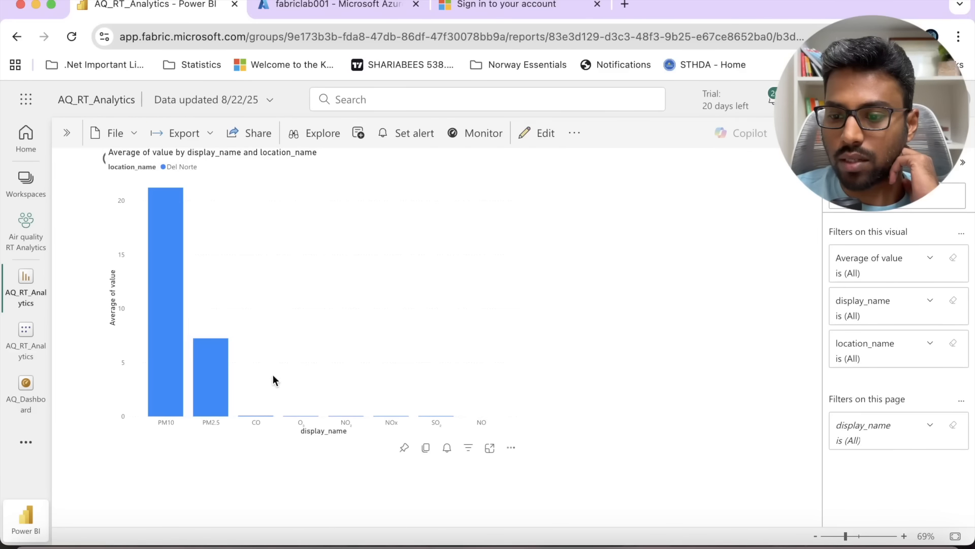
click(539, 133)
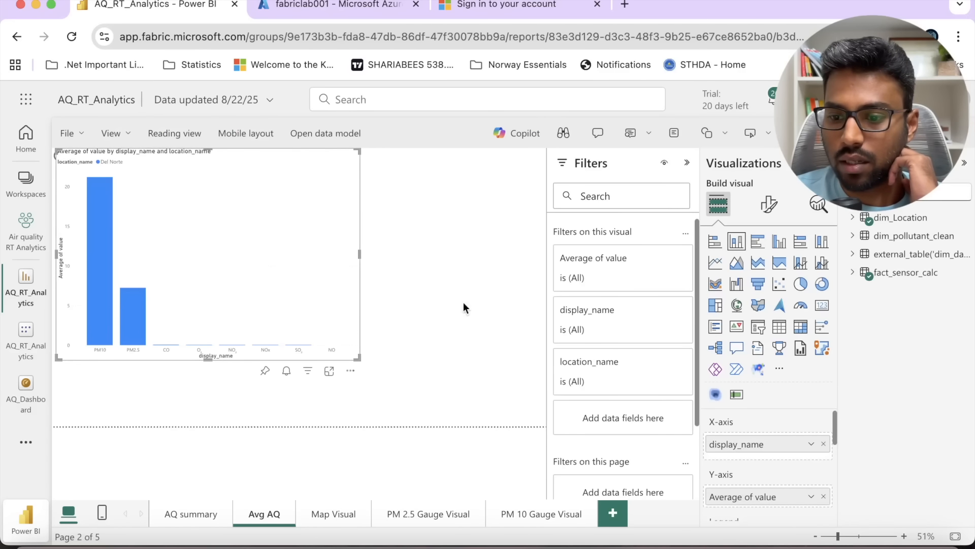
click(852, 217)
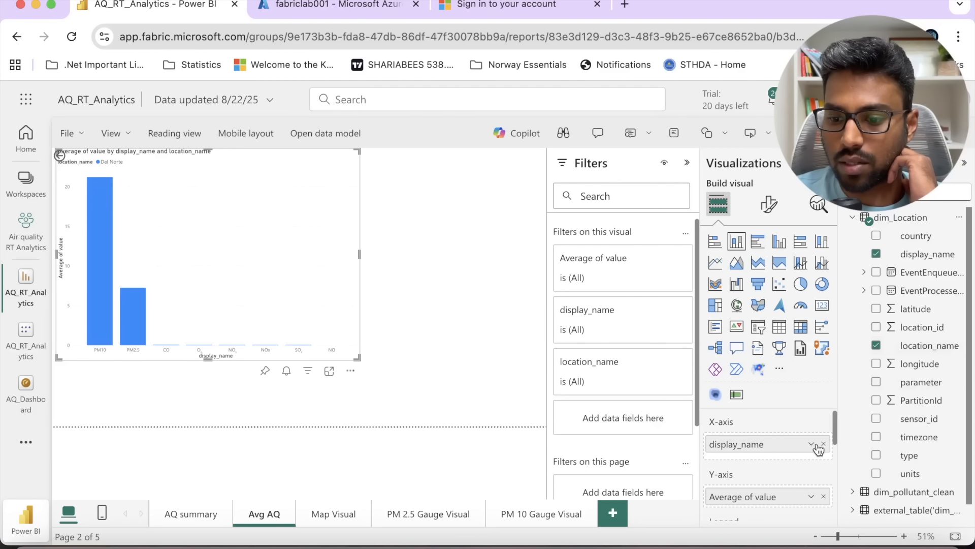
scroll(833, 446, down, 2)
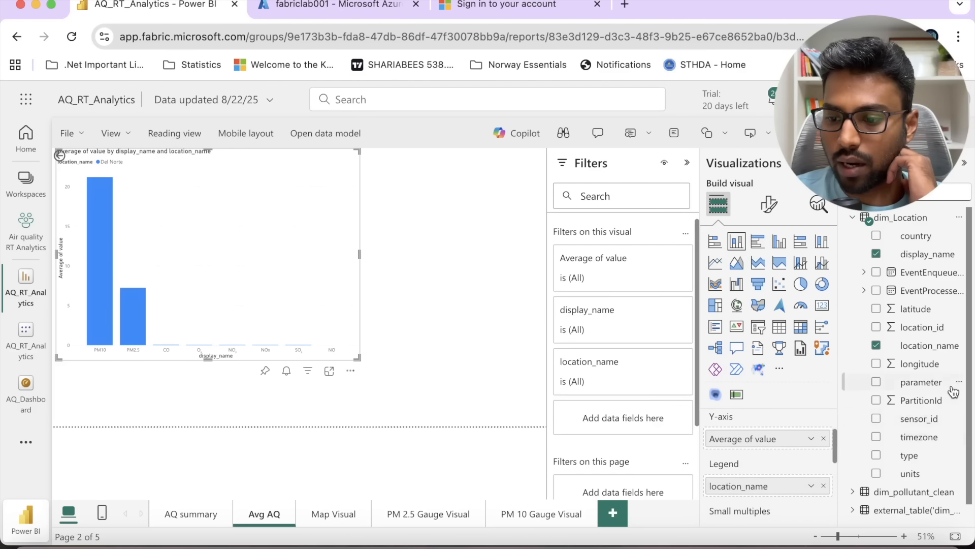
click(854, 218)
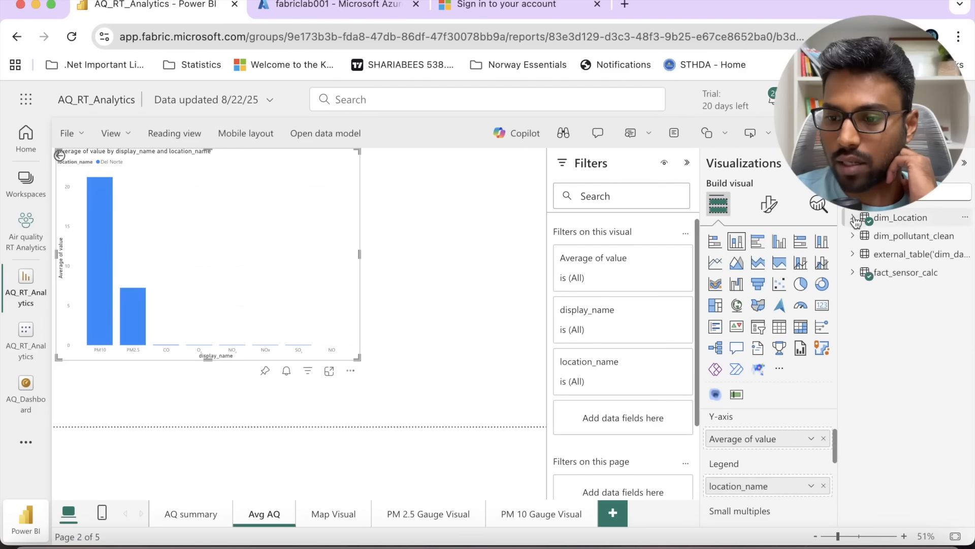
click(853, 273)
scroll(967, 466, down, 2)
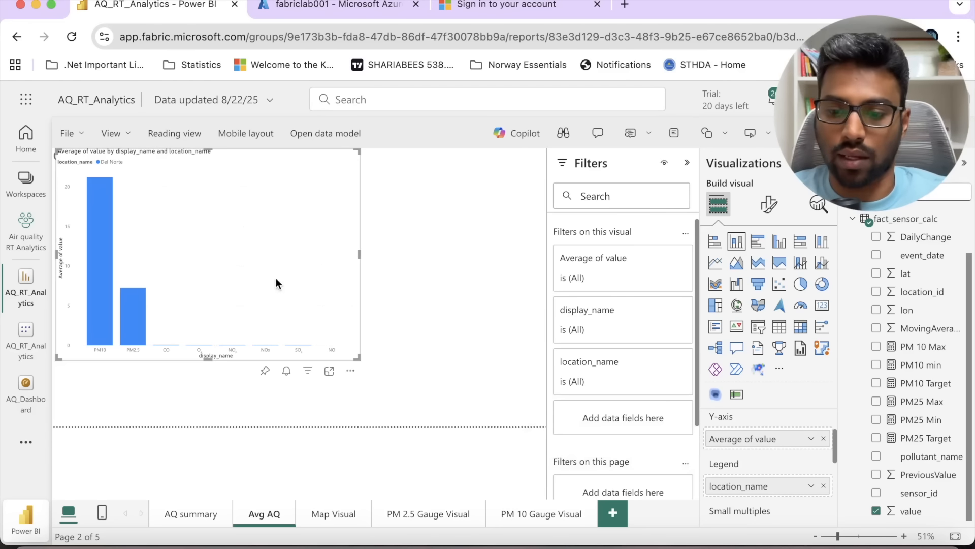
Step: Collapse the Visualizations and Data panes and return the Avg AQ page to reading view to inspect the PM10 bar
click(964, 162)
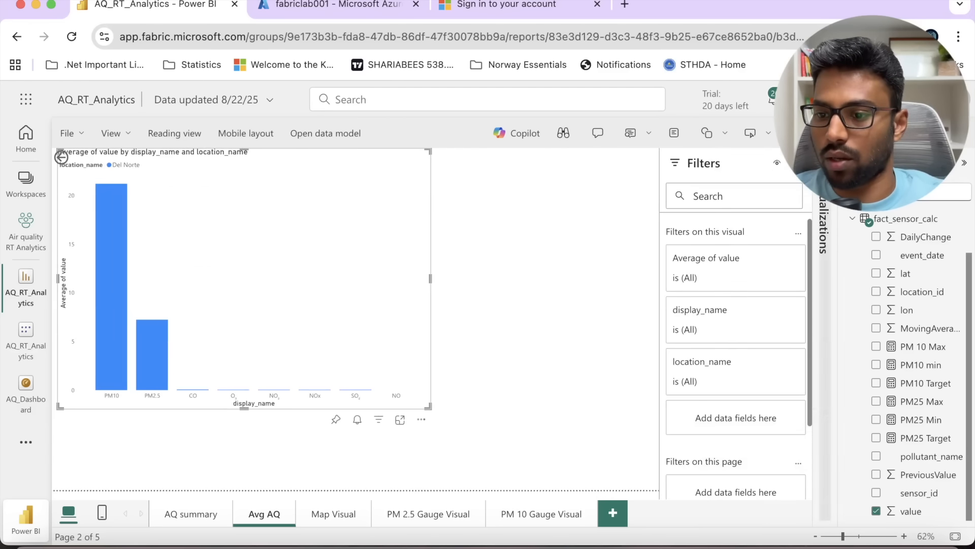
click(964, 163)
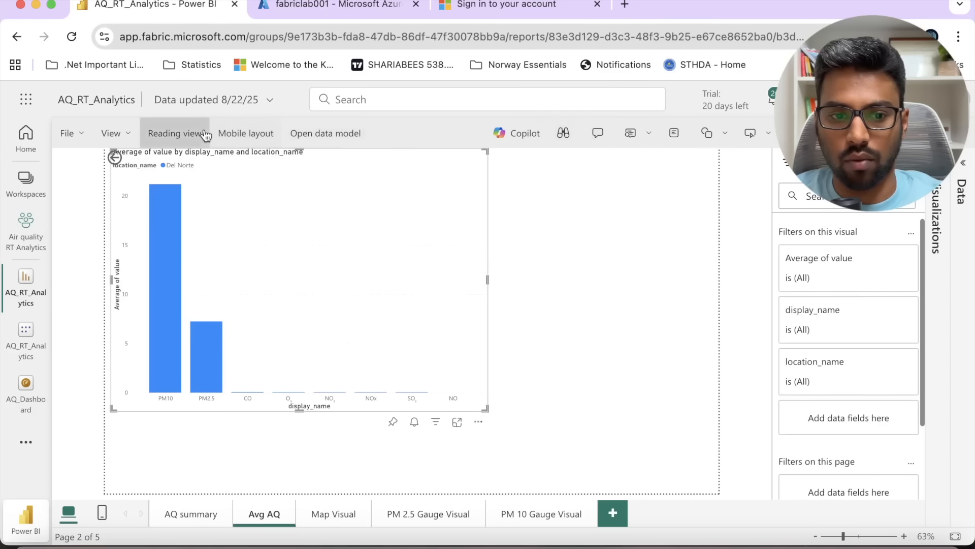
click(175, 134)
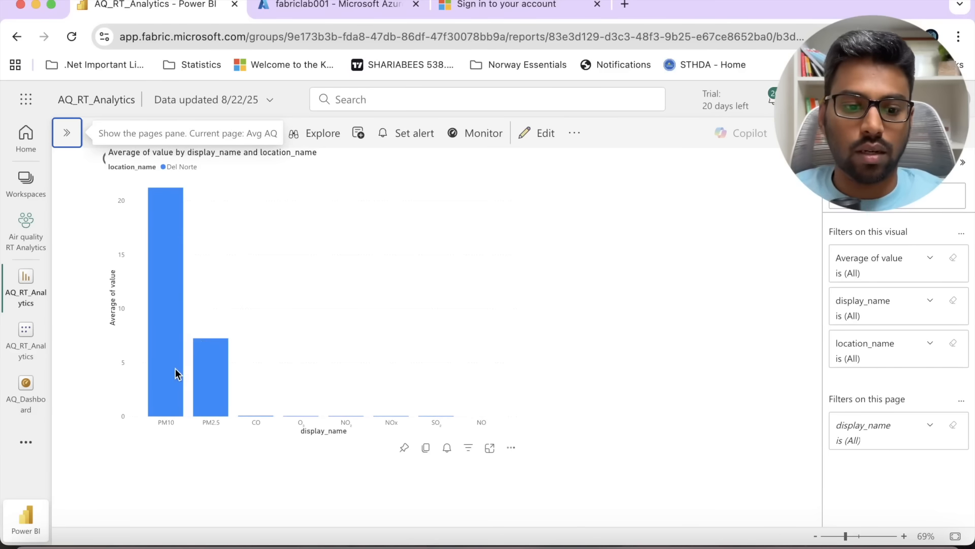
mouse_move(170, 364)
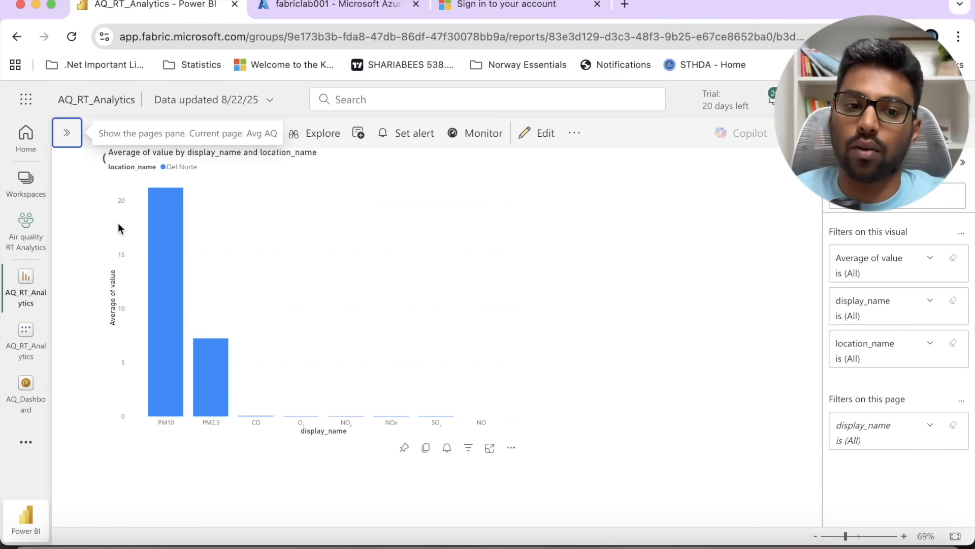
Step: Expand the Pages pane, open the PM 2.5 Gauge Visual page and examine the gauge's average, target and range
click(67, 132)
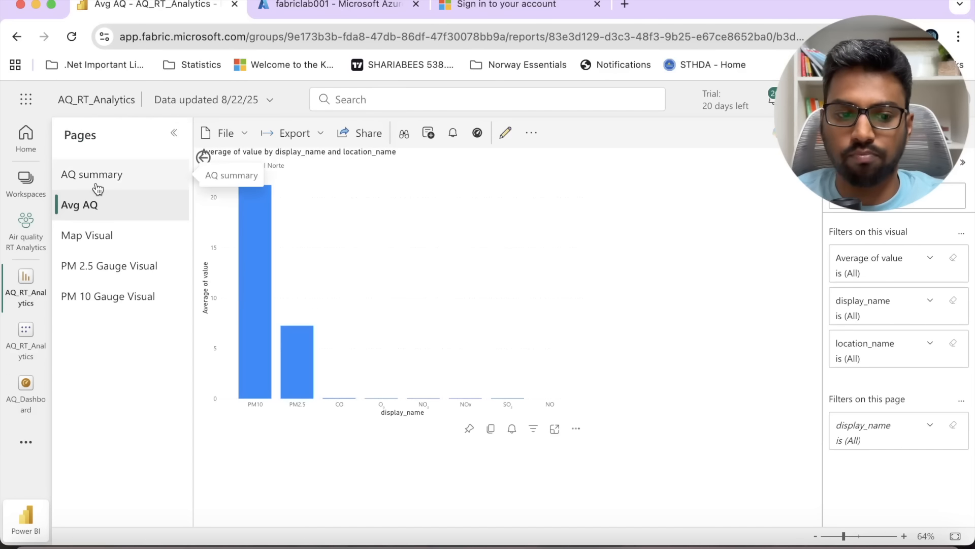
click(97, 266)
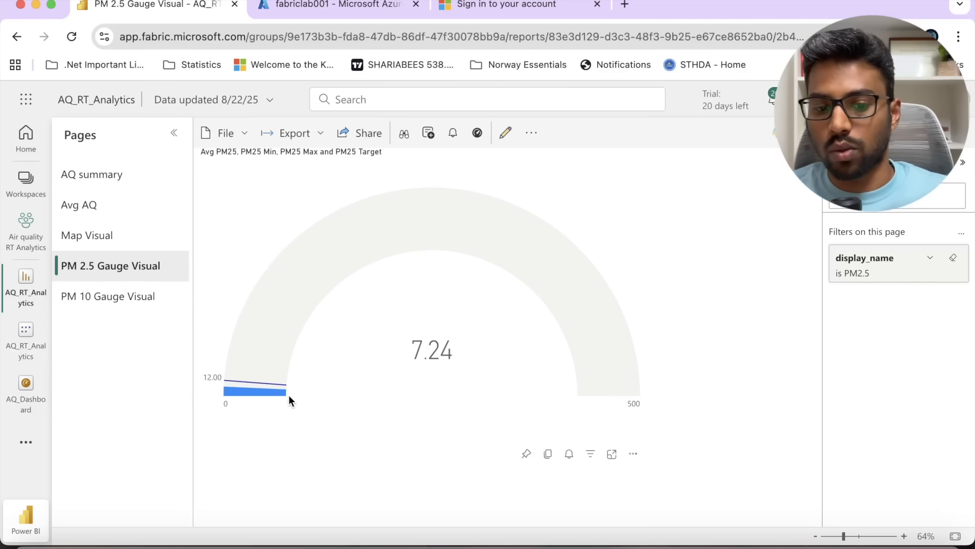
mouse_move(282, 388)
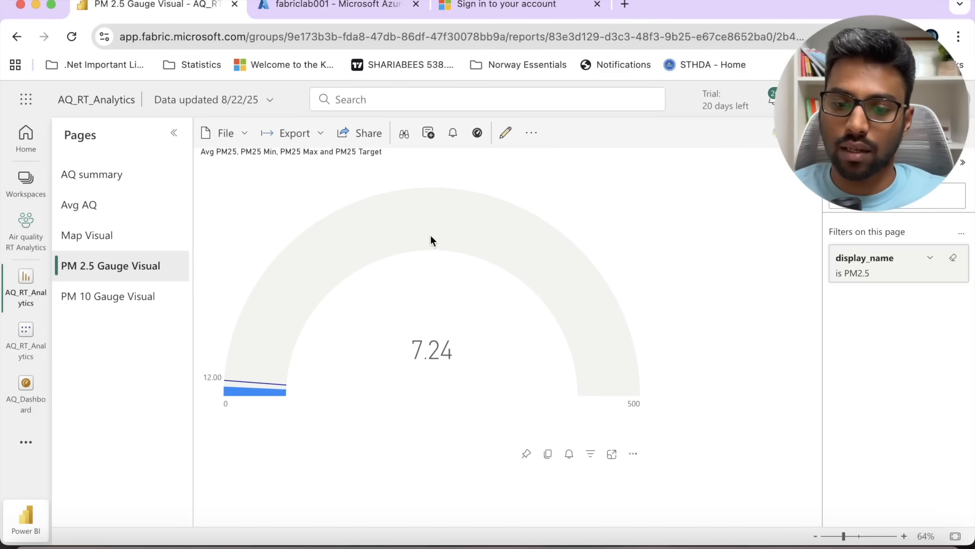
mouse_move(452, 226)
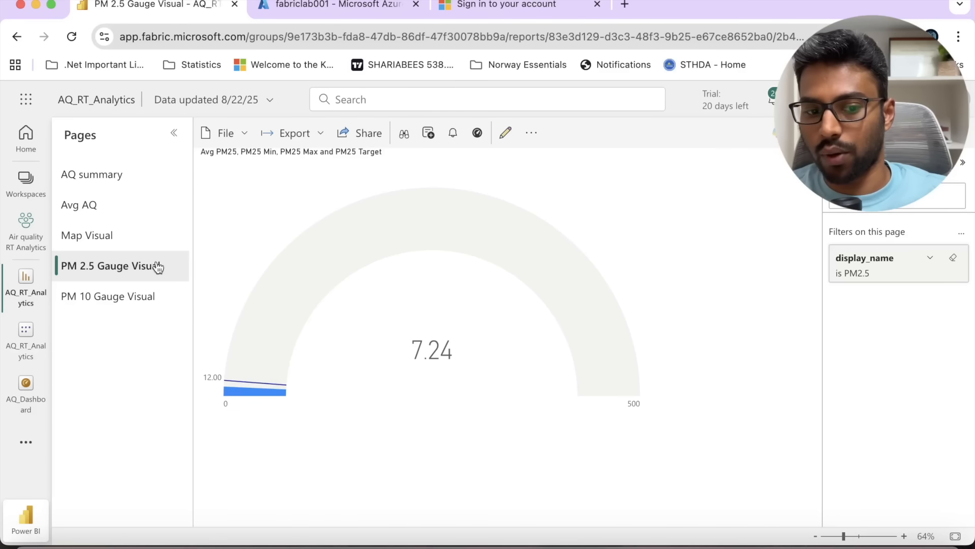
Step: Open the PM 10 Gauge Visual page for editing and examine which fact_sensor_calc measures its gauge uses
click(124, 304)
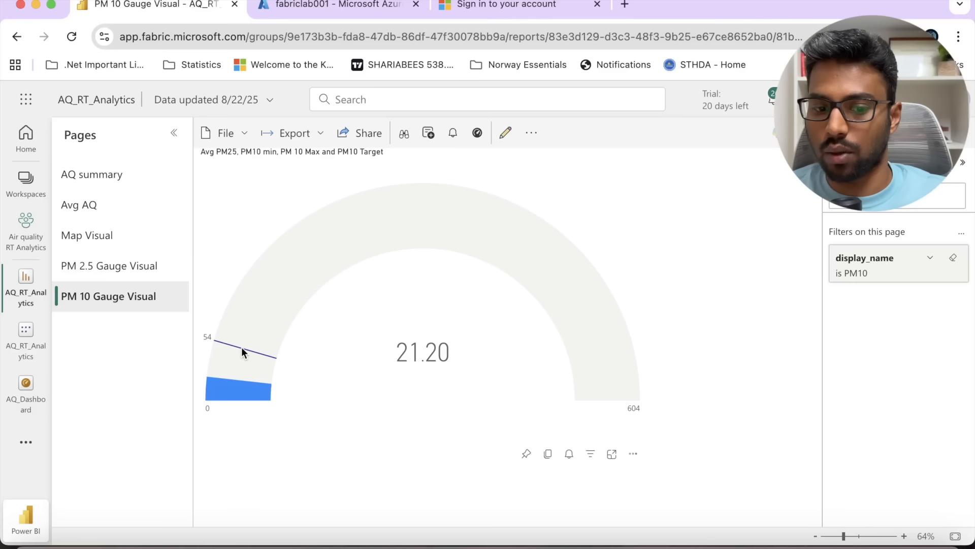
mouse_move(243, 346)
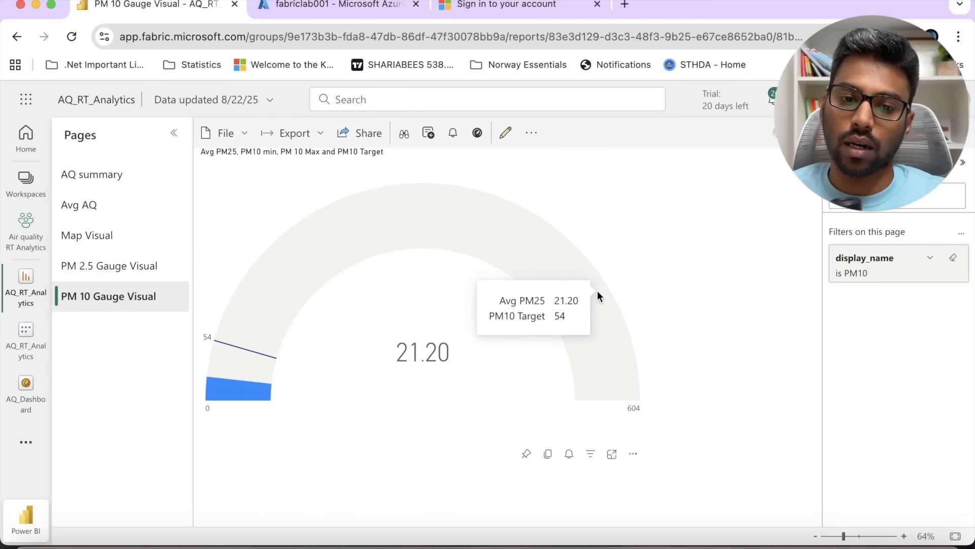
click(506, 132)
click(325, 251)
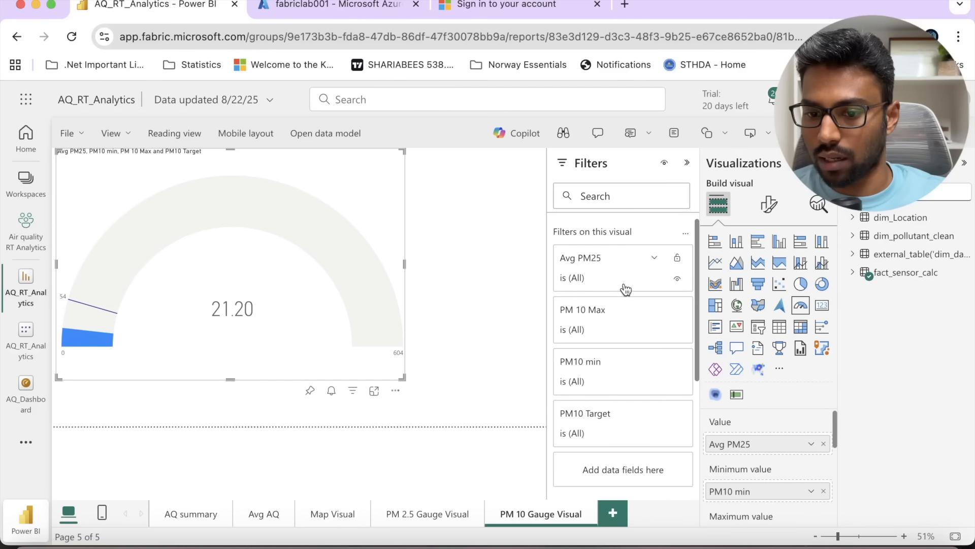
click(853, 272)
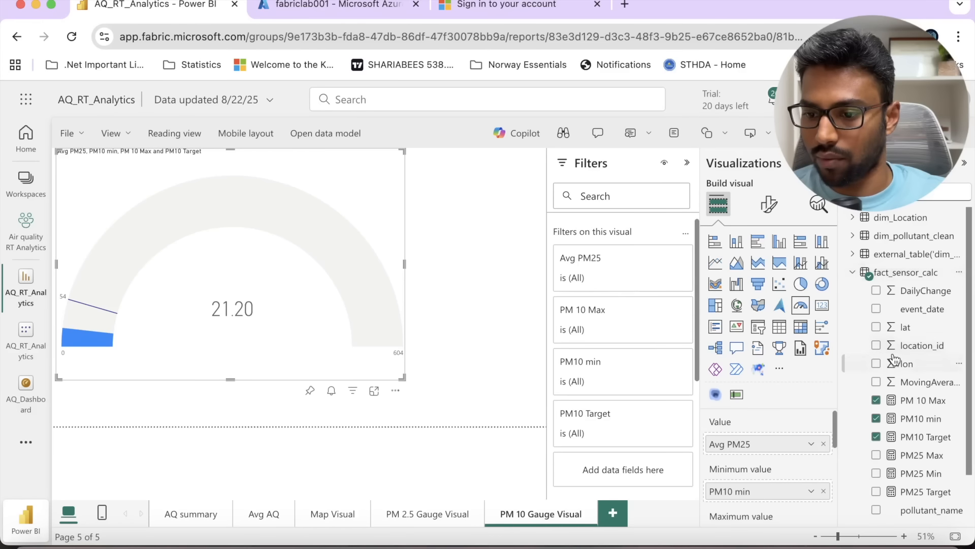
scroll(894, 358, down, 2)
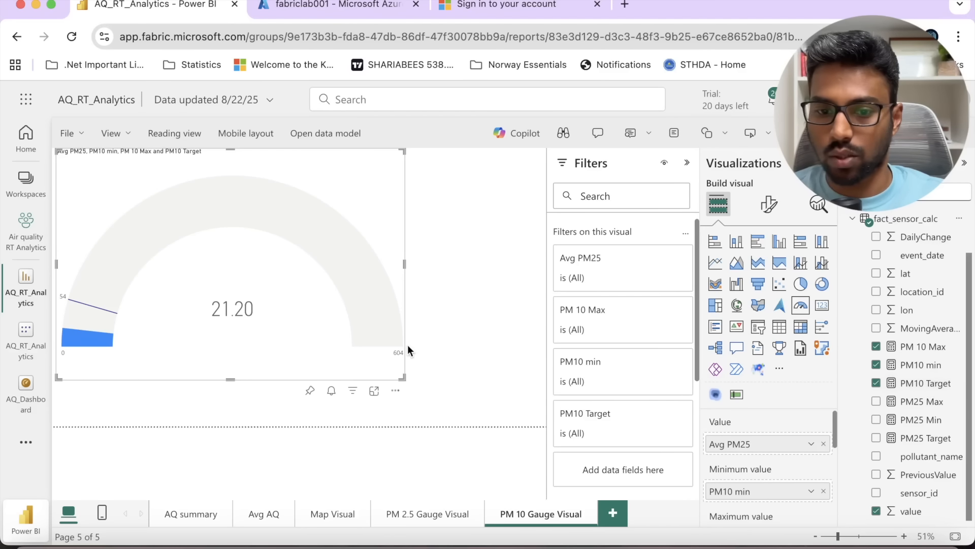
Step: Open the AQ_RT_Analytics semantic model and view the PM25 Max, PM25 Min and PM25 Target measure definitions in fact_sensor_calc
click(26, 336)
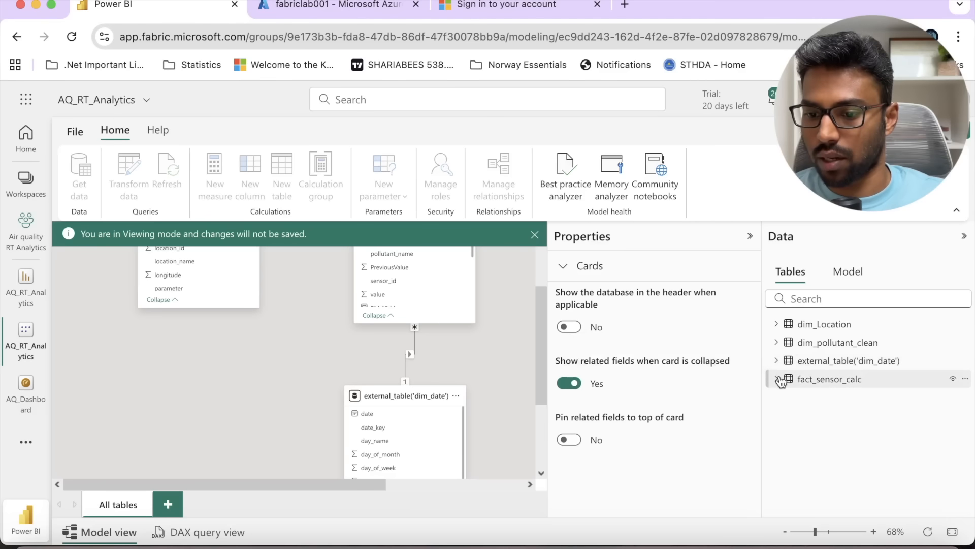
click(777, 379)
scroll(863, 394, down, 3)
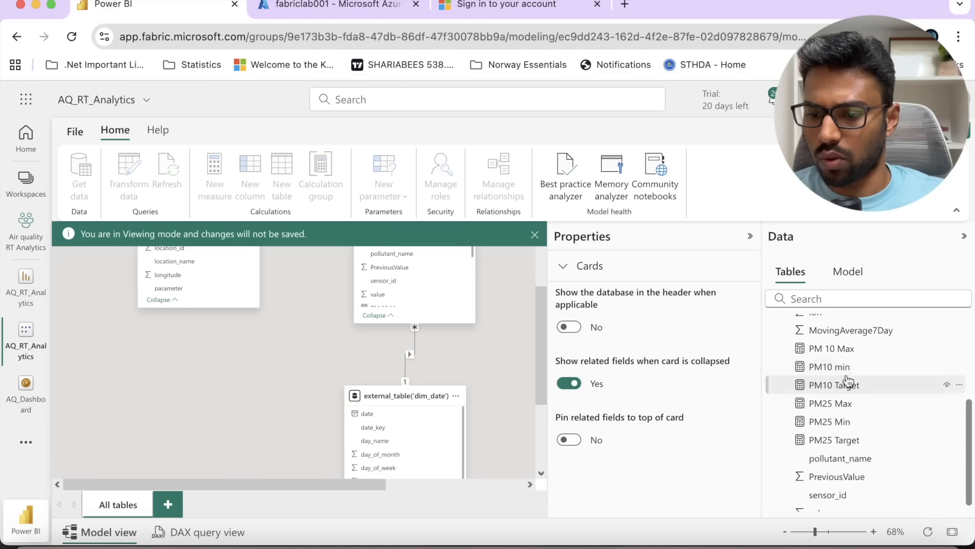
click(840, 409)
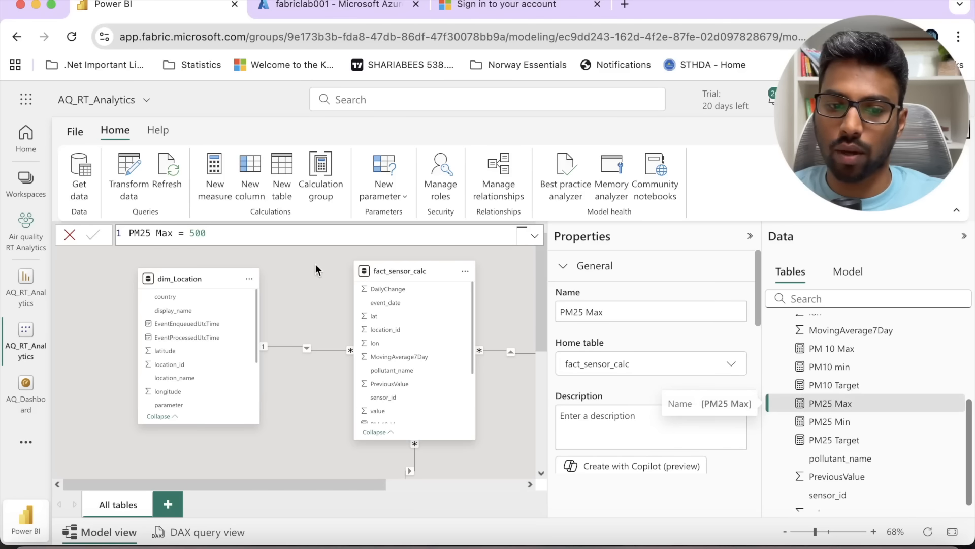
click(812, 423)
click(830, 440)
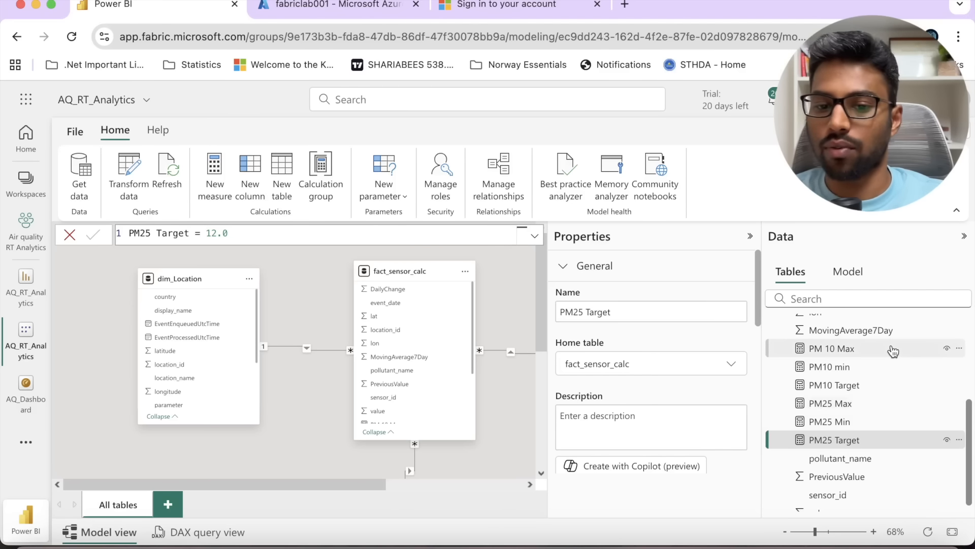
Step: Return to the report's PM 10 gauge in editing mode and review its PM10 measures in the fact_sensor_calc field list
click(26, 297)
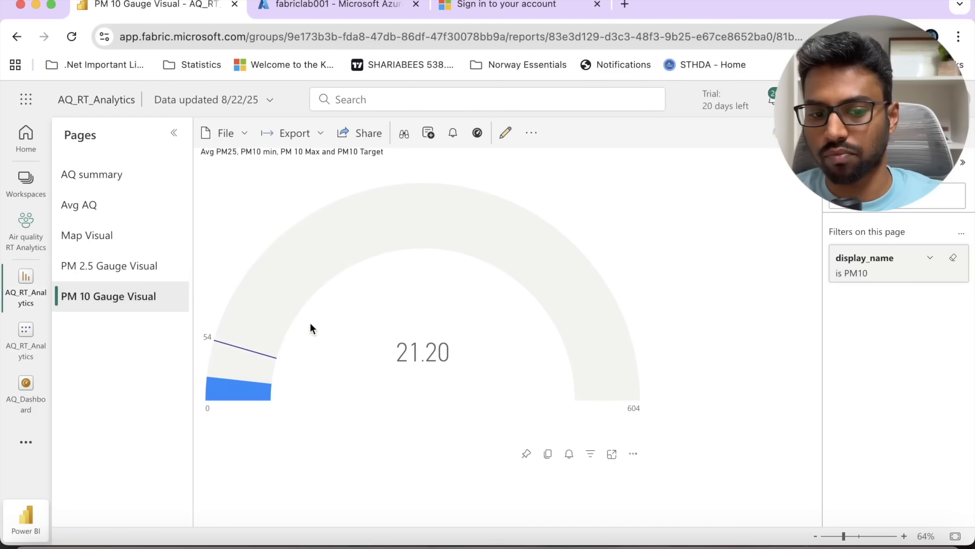
click(505, 132)
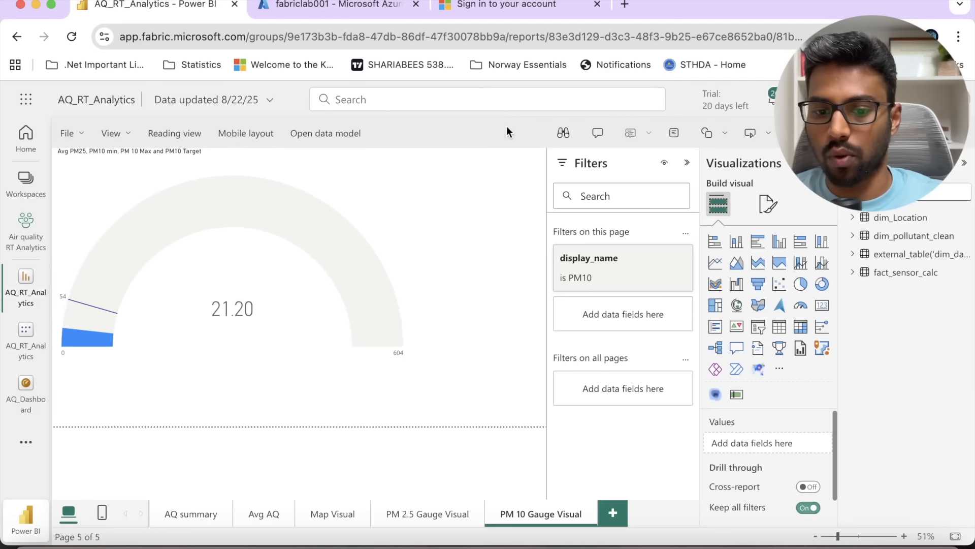
click(301, 274)
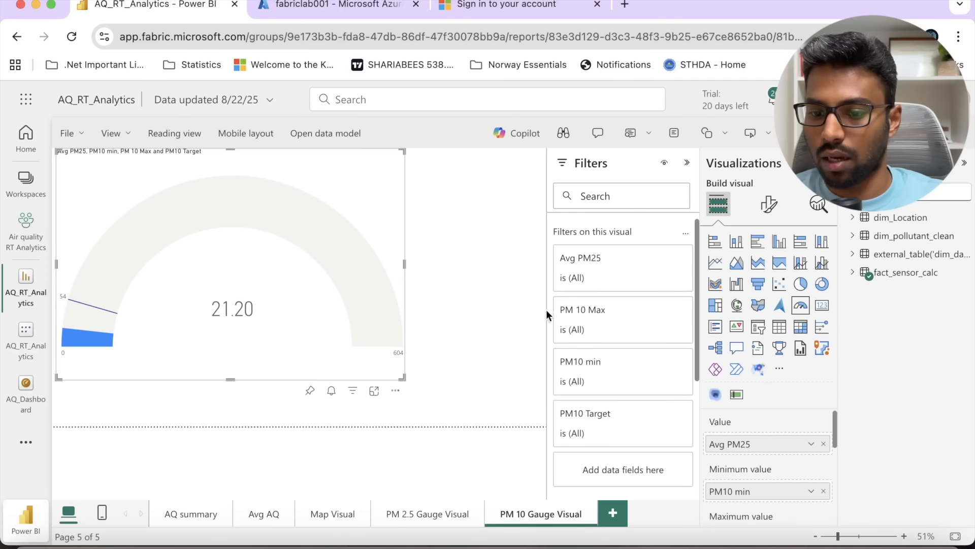
click(852, 272)
scroll(917, 407, down, 1)
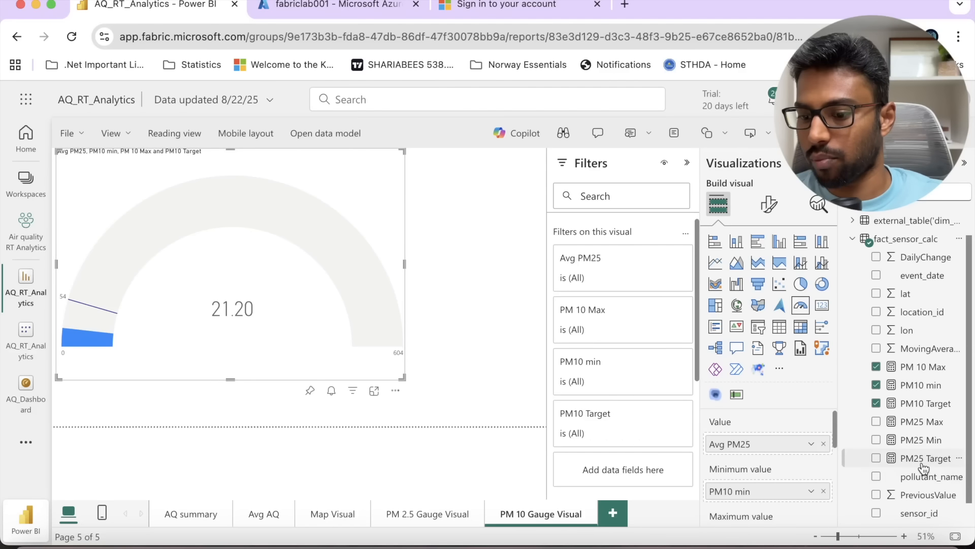
scroll(914, 477, down, 1)
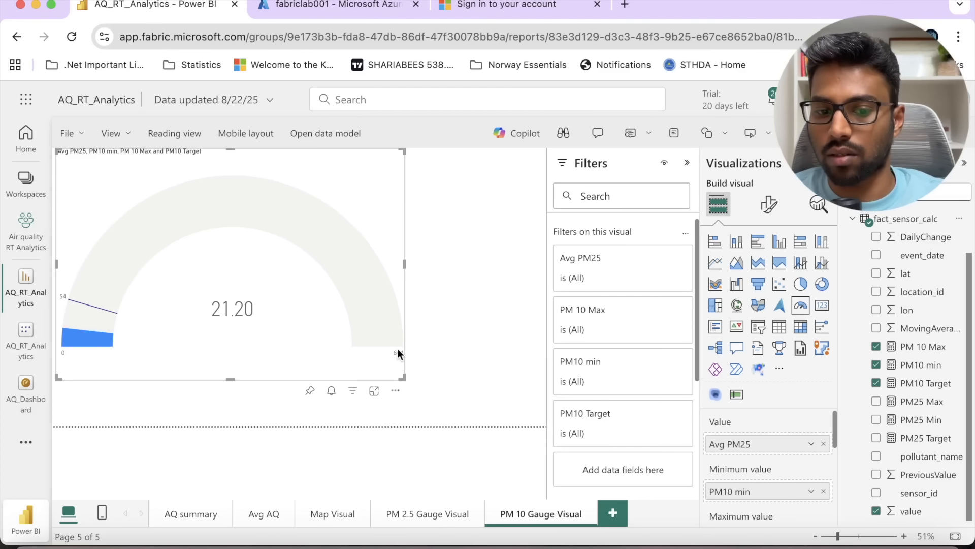
mouse_move(95, 276)
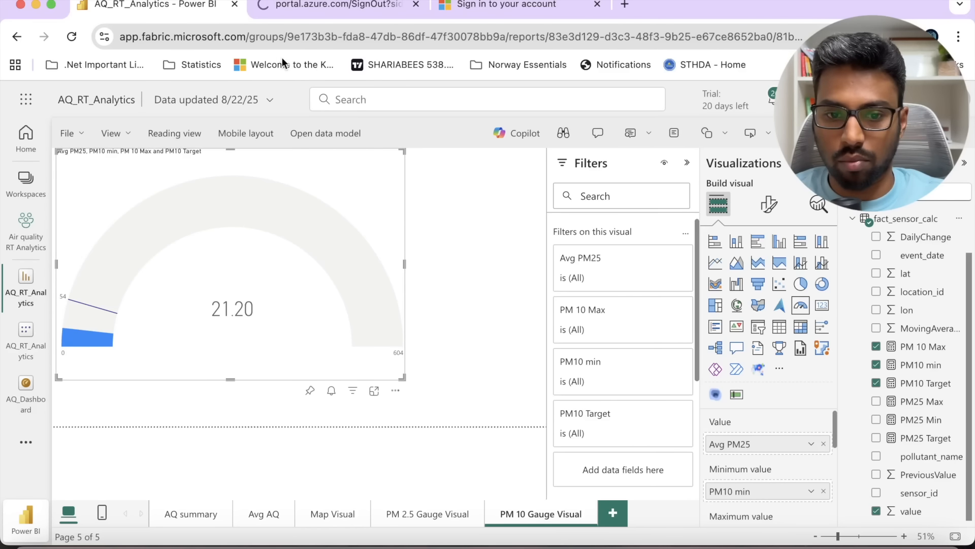
Step: Return to reading view, then open the Map Visual page for editing with the Filters pane collapsed
click(174, 133)
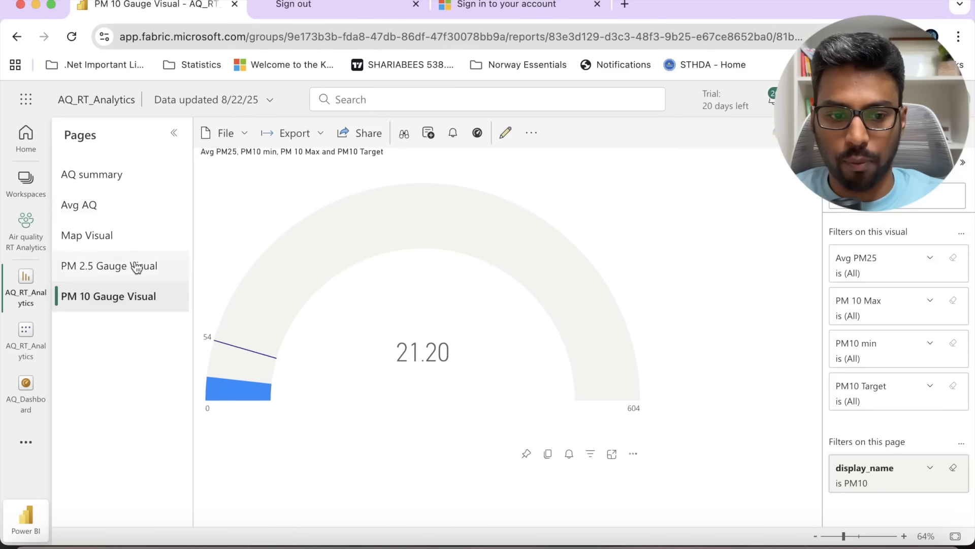
click(119, 238)
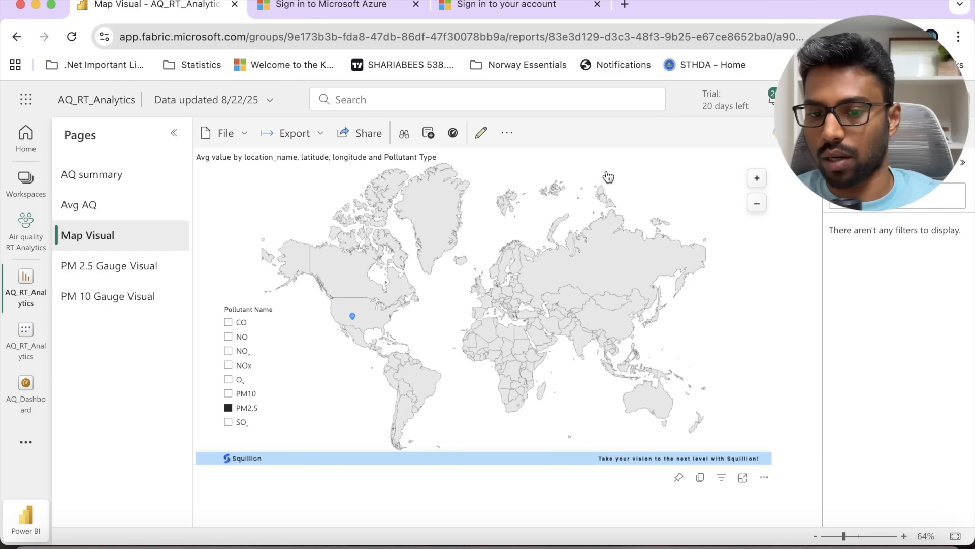
click(482, 133)
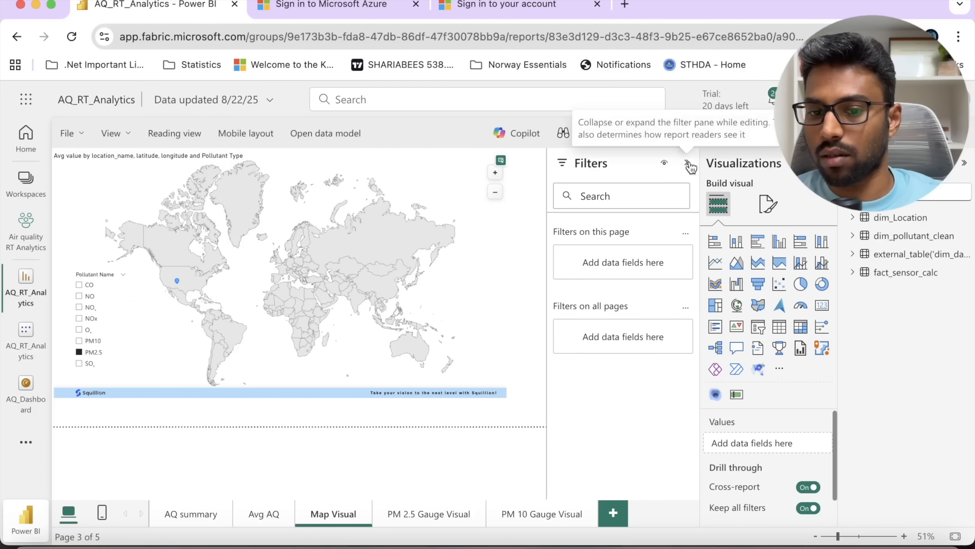
click(688, 164)
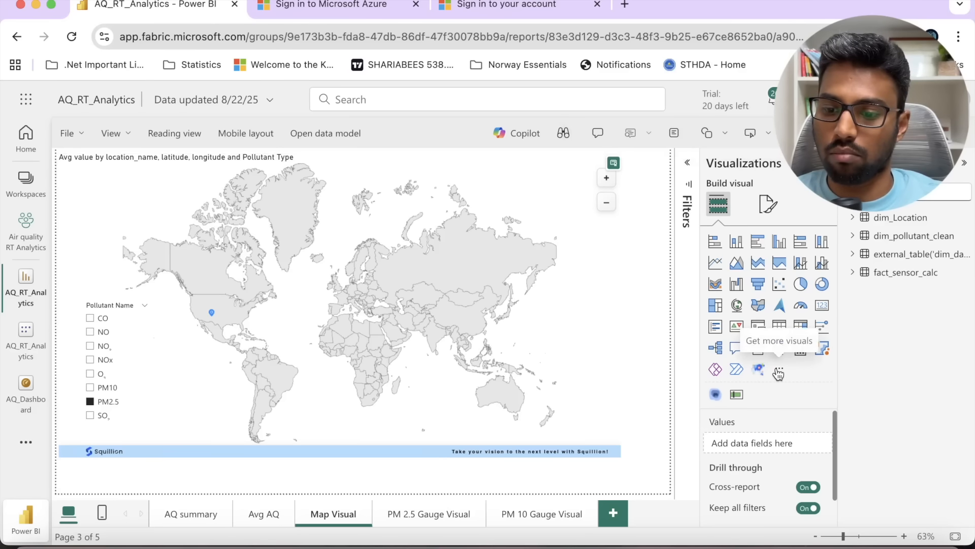
Step: Open the gallery for getting more Power BI visuals and search it for "map"
click(779, 372)
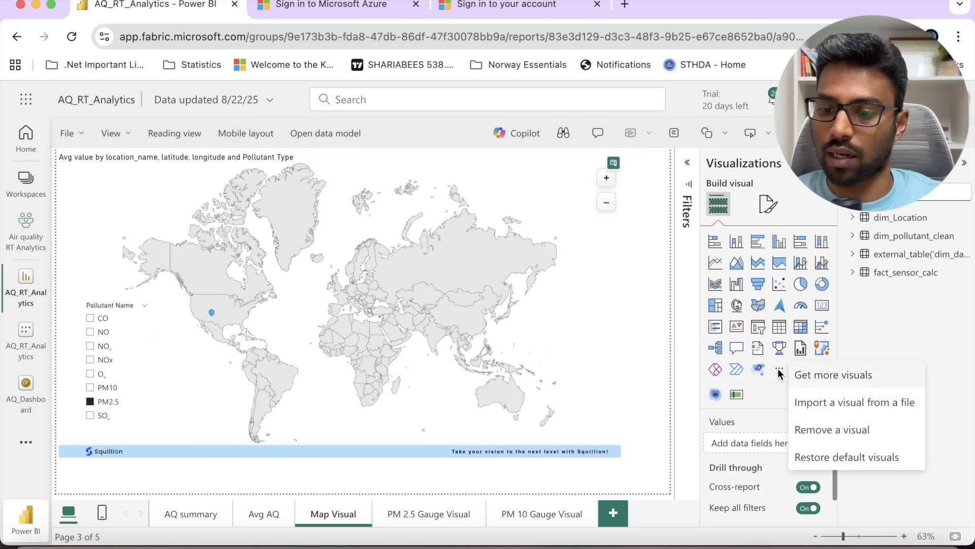
click(777, 395)
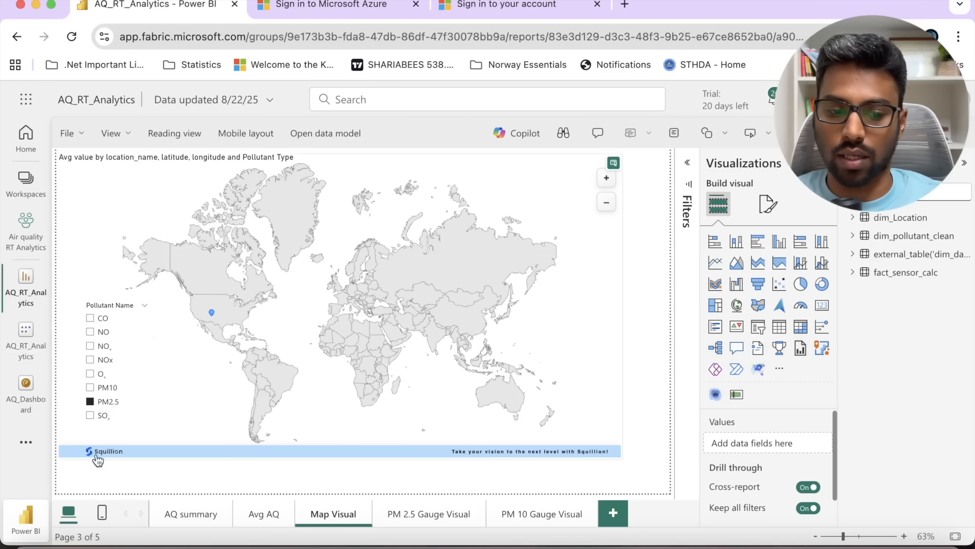
click(773, 376)
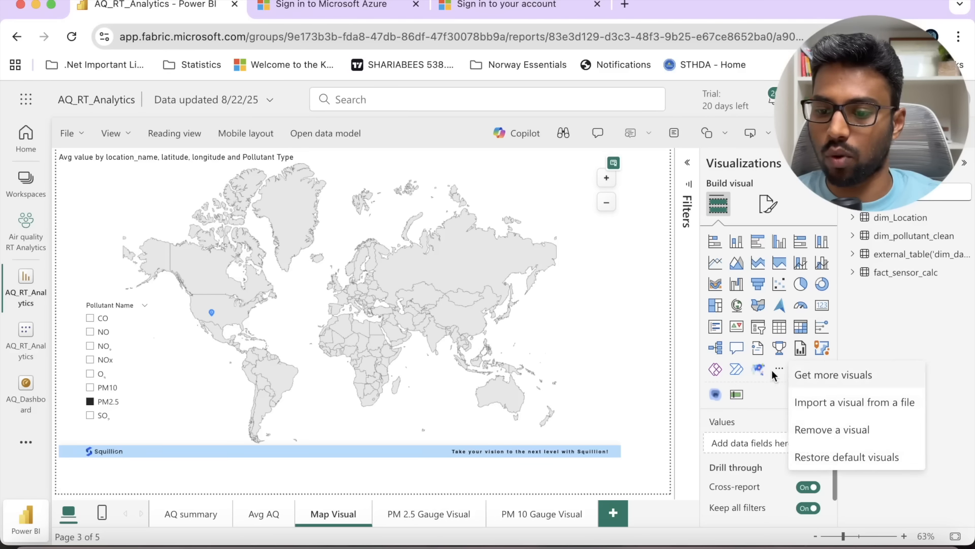
click(798, 375)
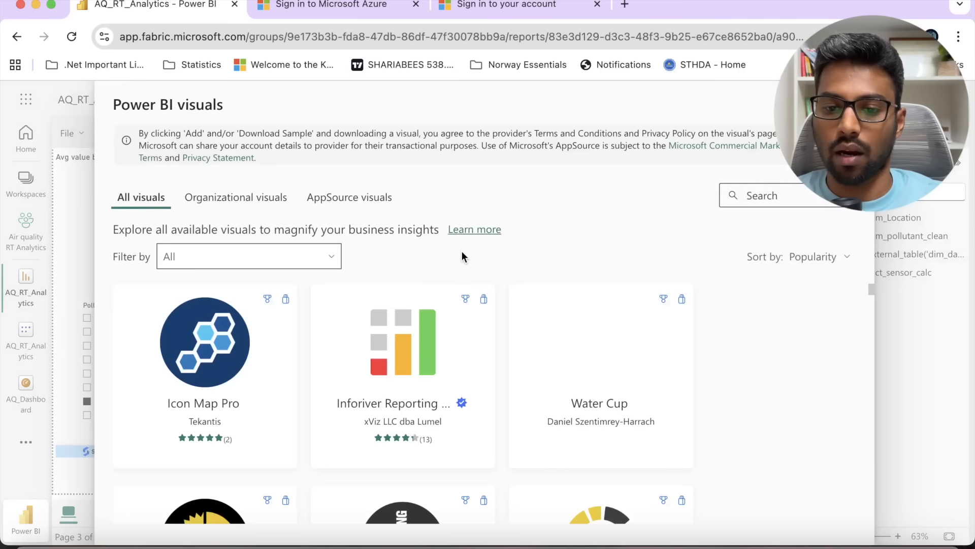
click(272, 254)
click(764, 196)
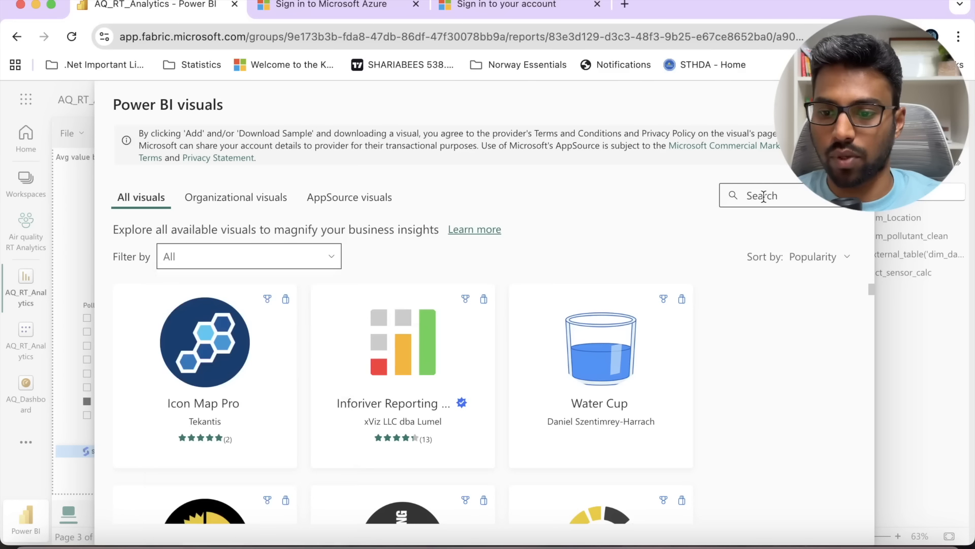
text(map)
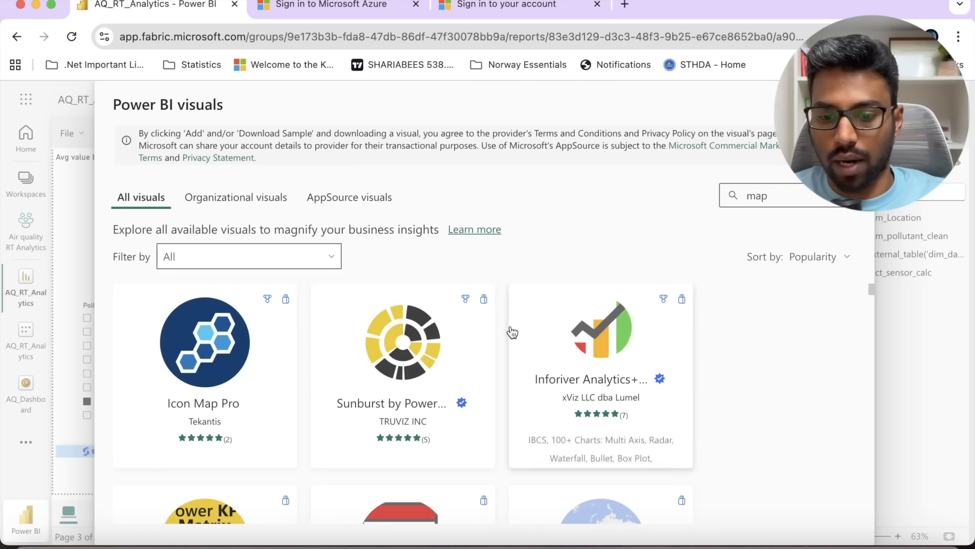
Step: Browse the available map visuals in the gallery, then close it without adding one
scroll(507, 331, down, 3)
scroll(507, 330, down, 5)
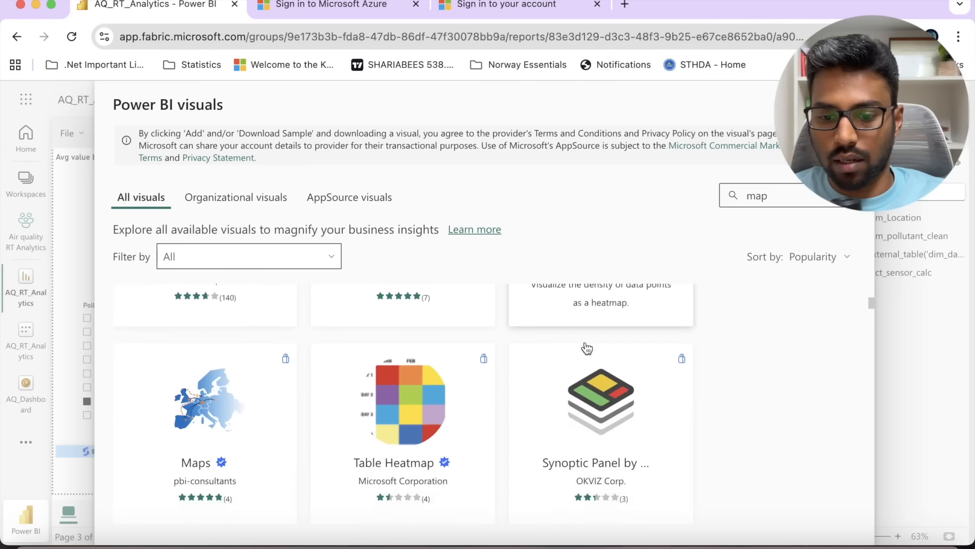
scroll(465, 397, down, 4)
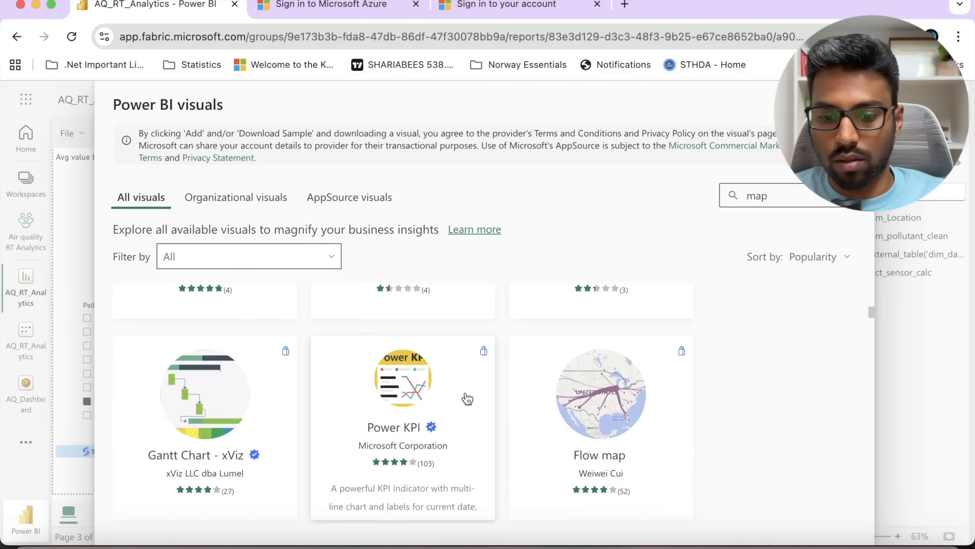
scroll(465, 397, down, 2)
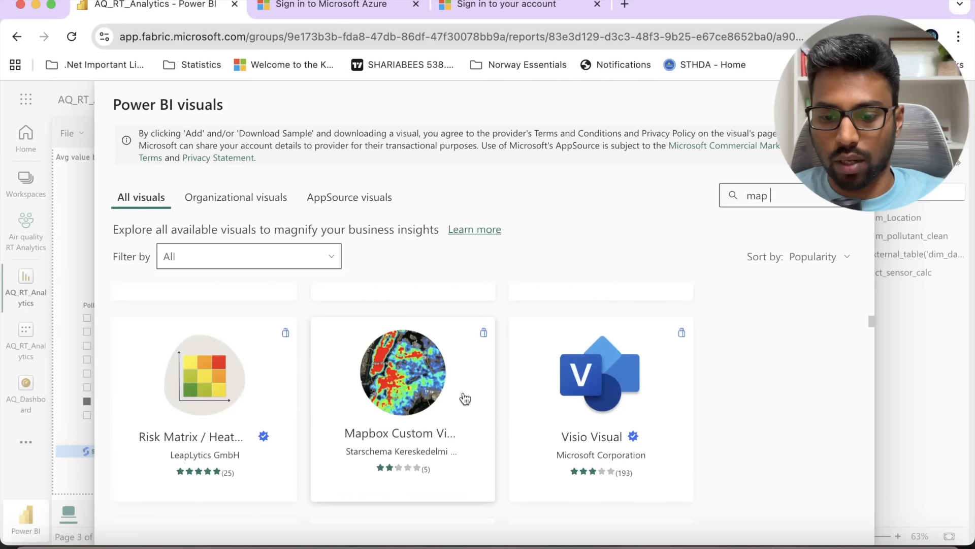
scroll(465, 398, up, 5)
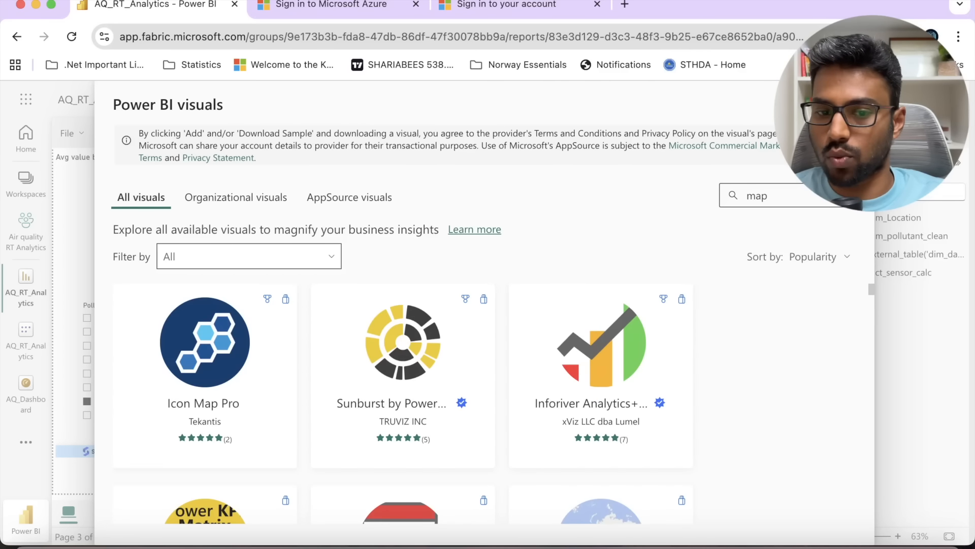
click(855, 104)
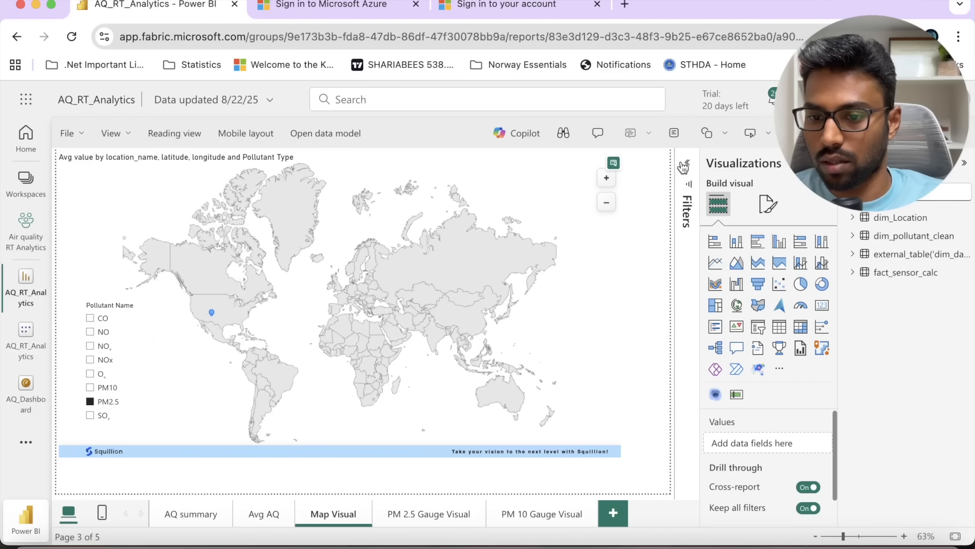
Step: Expand the Filters pane on the Map Visual page, then return to reading view without saving the changes
click(687, 163)
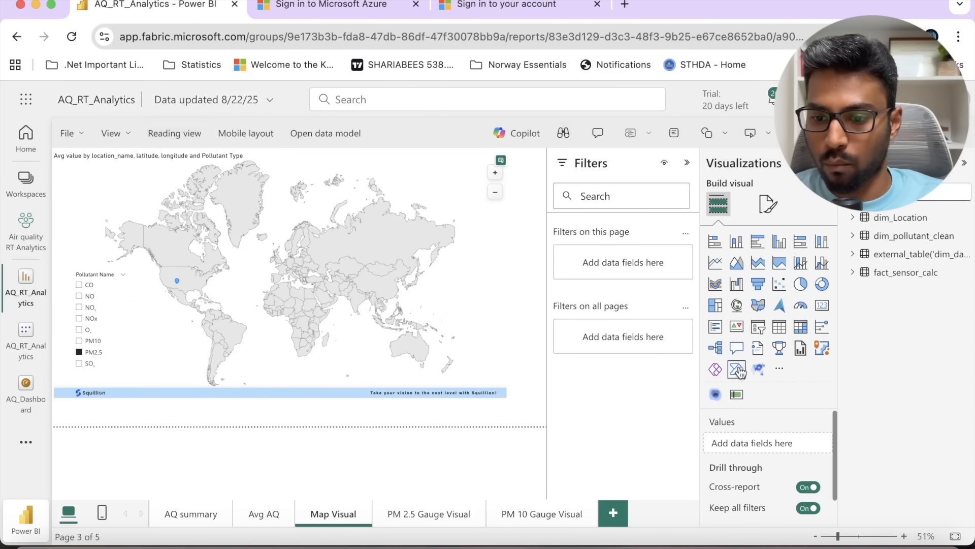
scroll(784, 465, down, 1)
scroll(783, 465, up, 1)
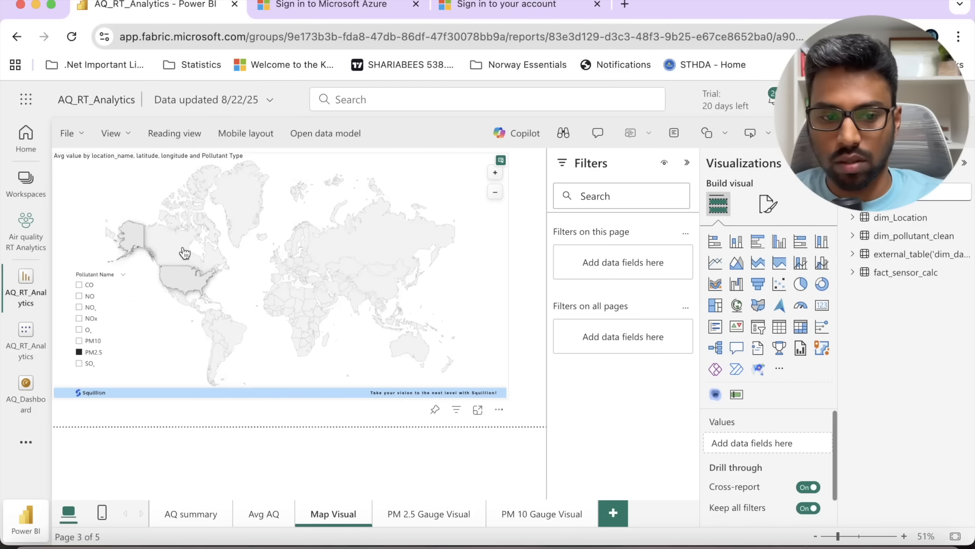
click(182, 132)
click(654, 352)
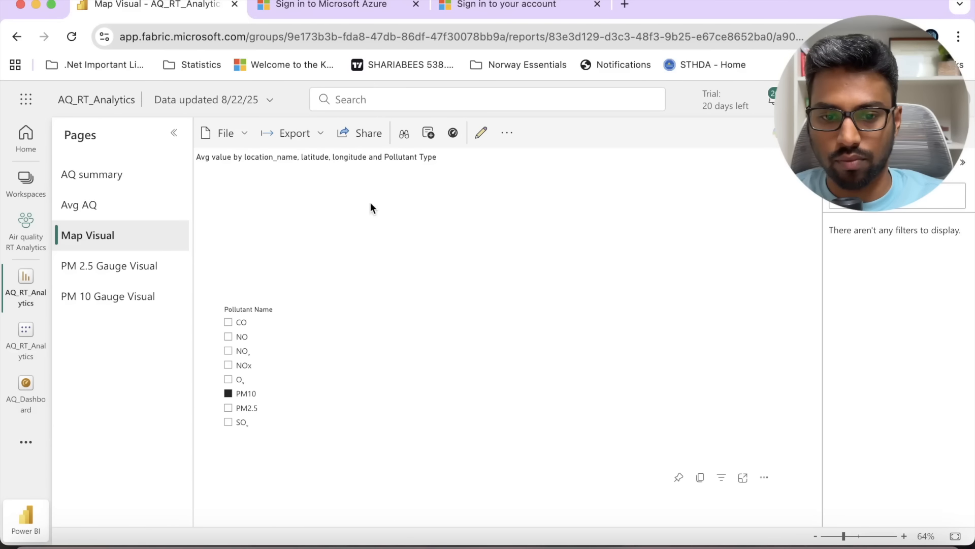
Step: Reopen the Map Visual page for editing, select the map, and review its dim_Location fields and visual filters
click(480, 133)
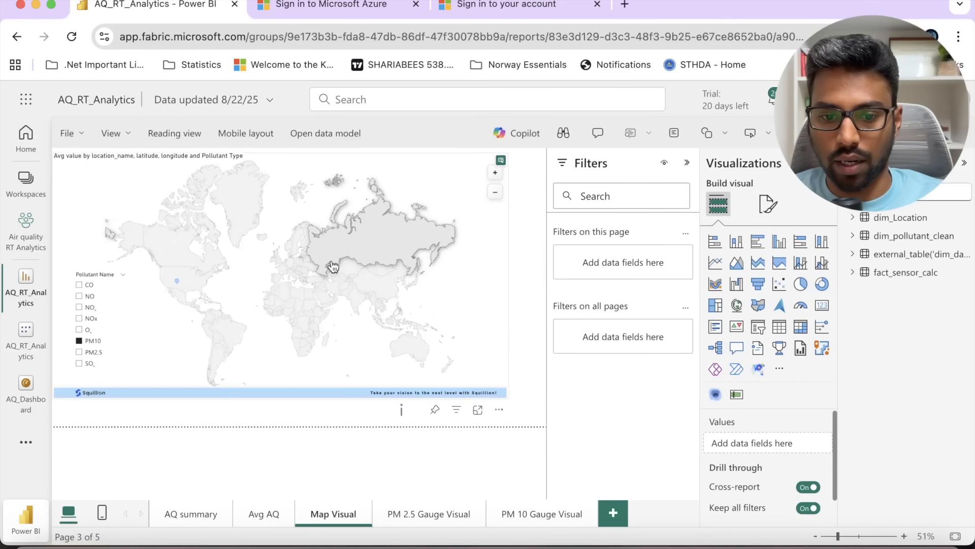
click(390, 365)
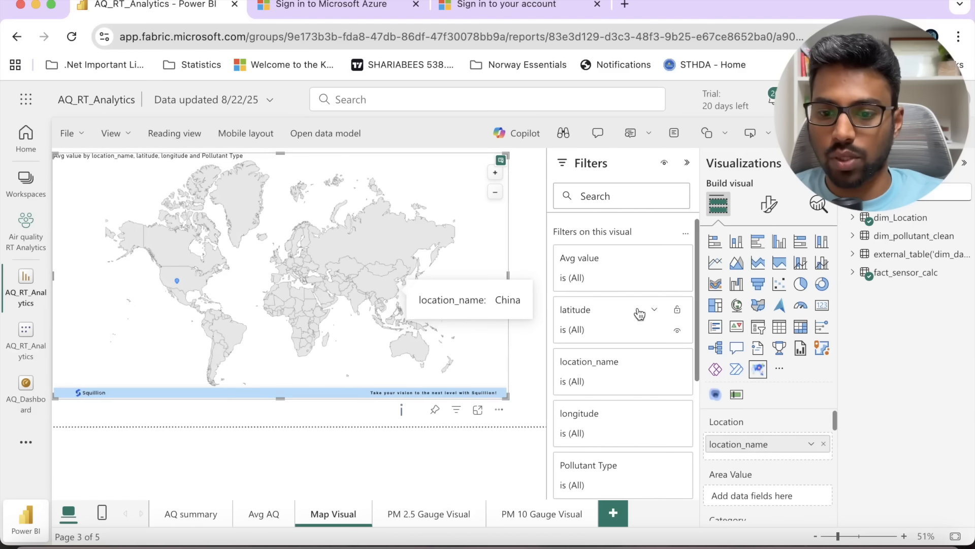
click(856, 218)
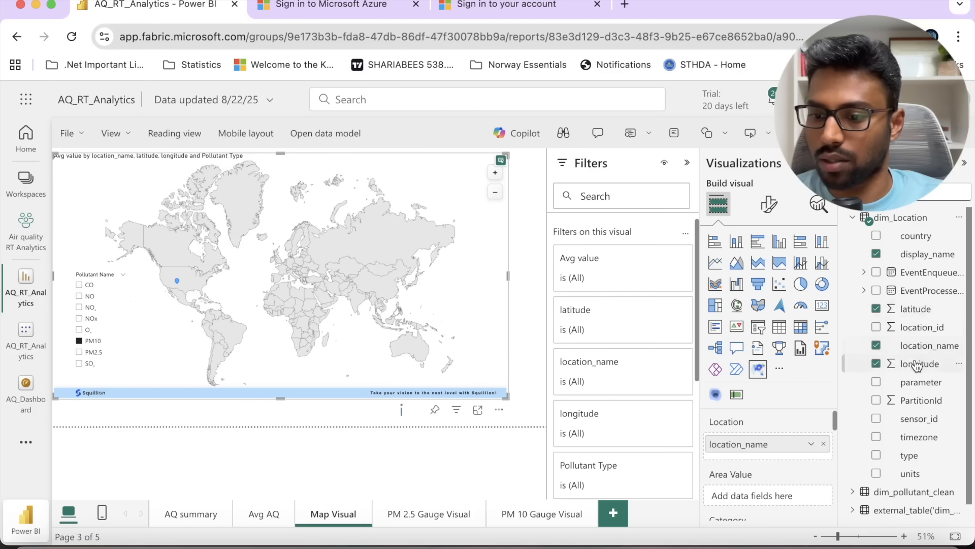
scroll(604, 397, down, 2)
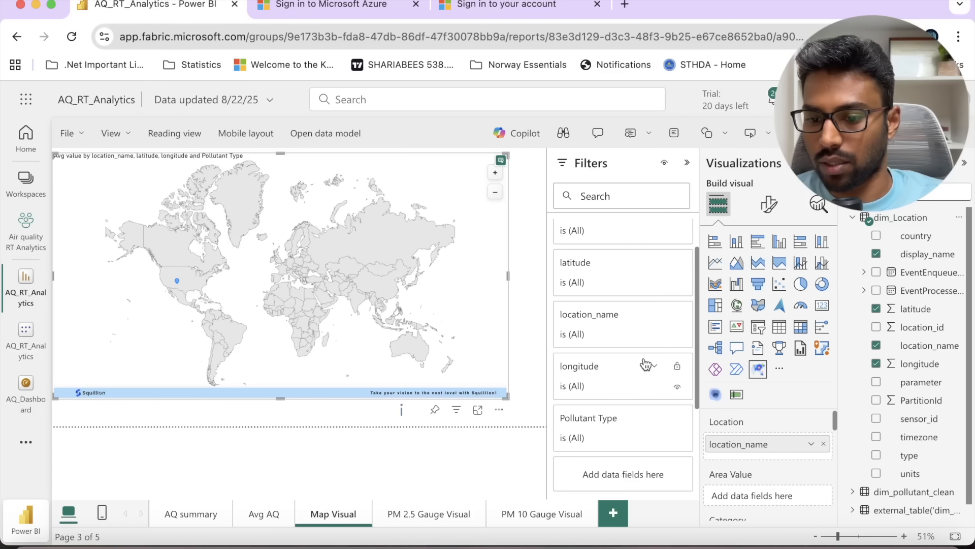
scroll(669, 420, down, 3)
scroll(669, 421, up, 6)
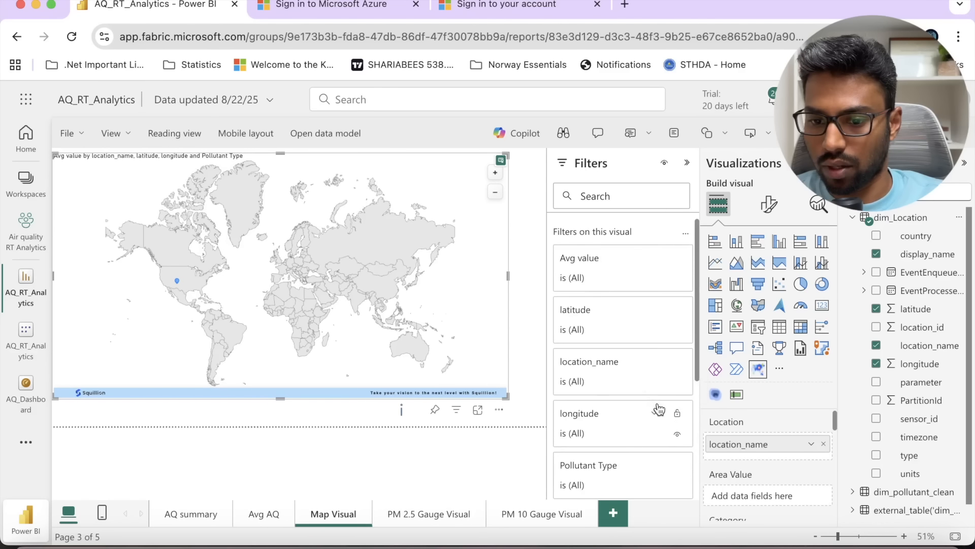
scroll(760, 448, down, 3)
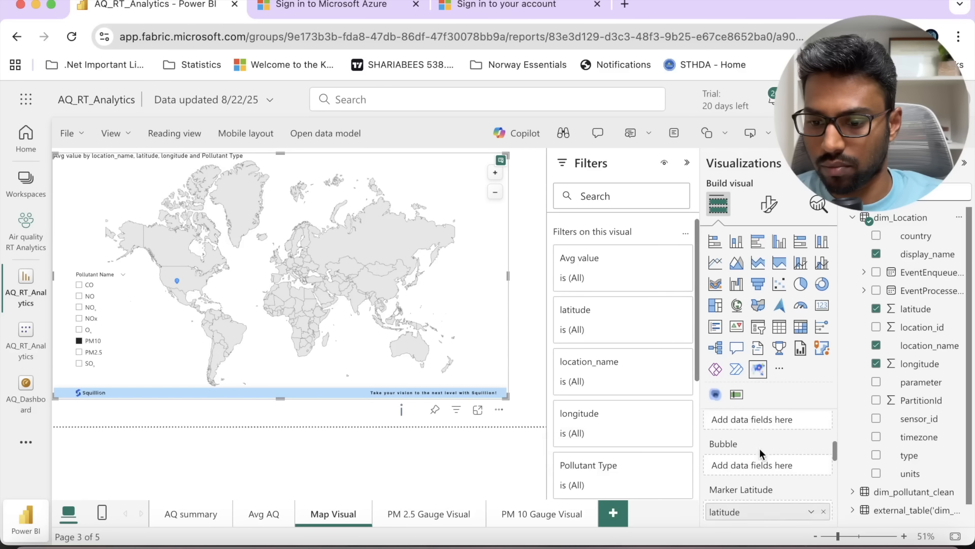
scroll(760, 448, down, 1)
scroll(760, 448, up, 5)
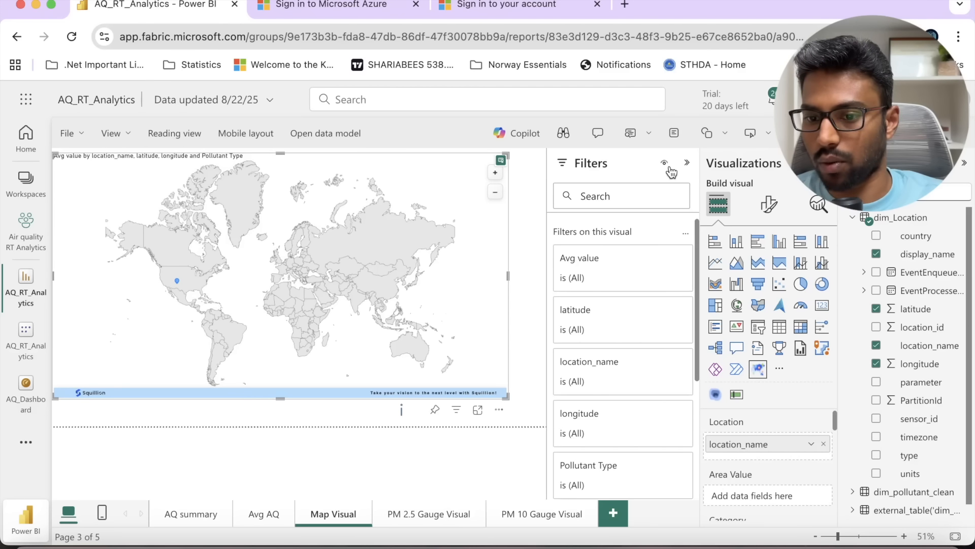
Step: Collapse the Filters pane and examine the fields assigned to the map's location, marker latitude, marker longitude and marker value
click(687, 163)
scroll(742, 424, down, 1)
scroll(794, 471, up, 1)
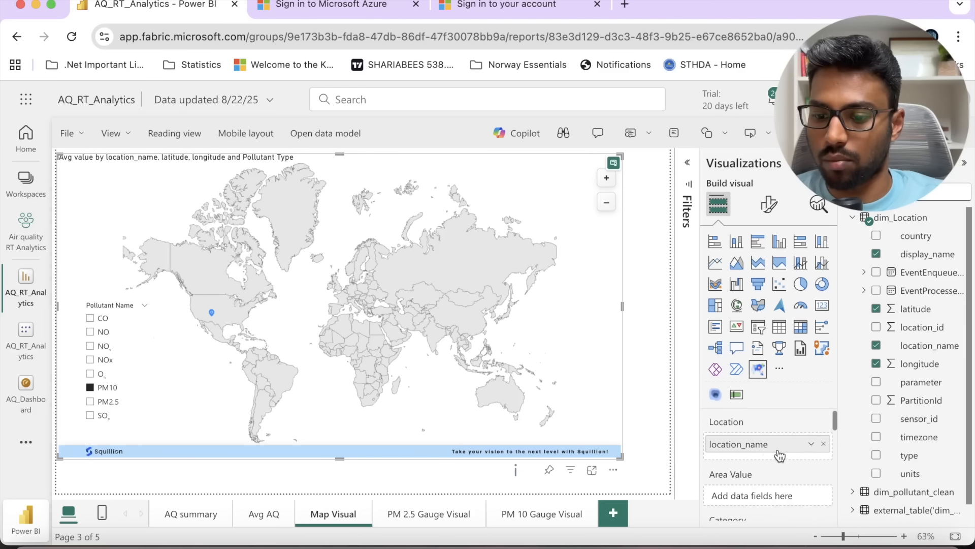
scroll(776, 451, down, 3)
scroll(783, 454, down, 7)
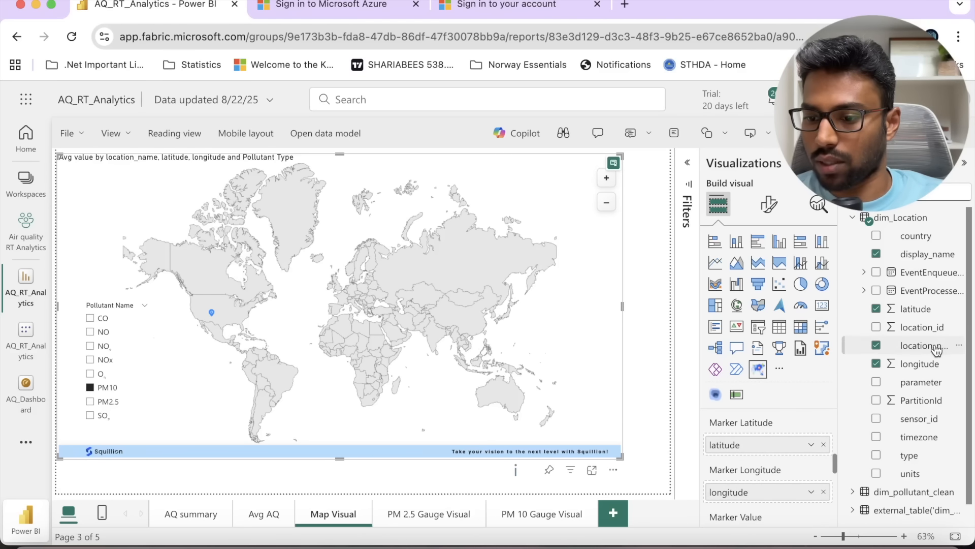
scroll(730, 498, down, 2)
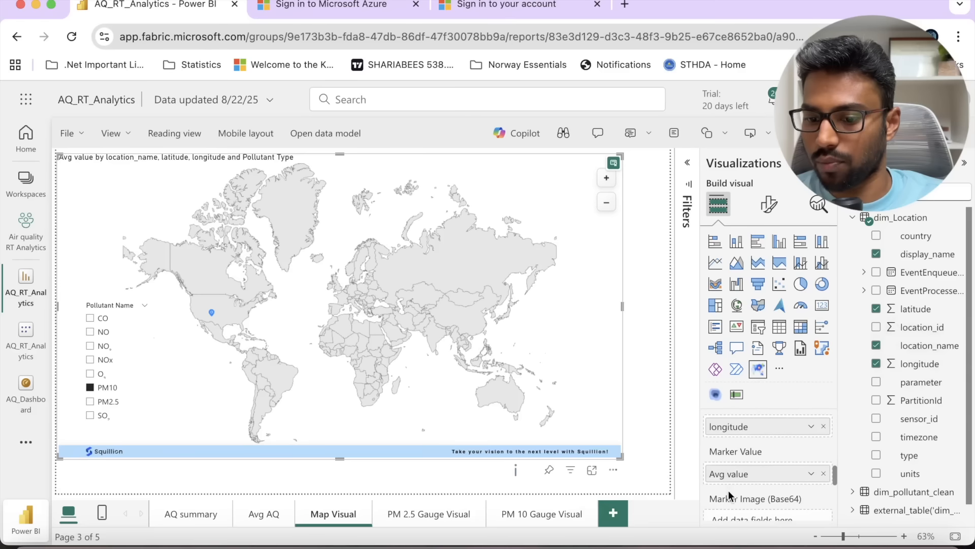
scroll(730, 496, down, 1)
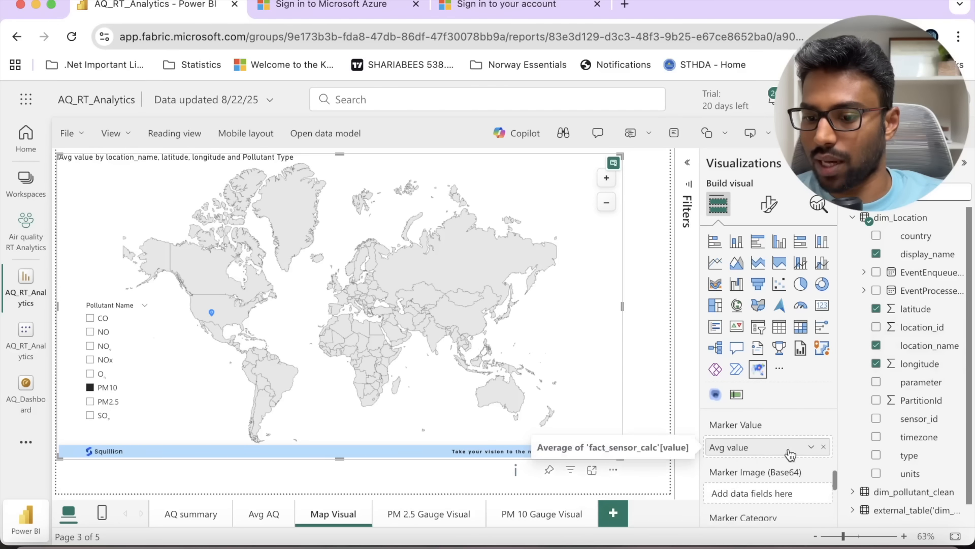
scroll(905, 488, down, 1)
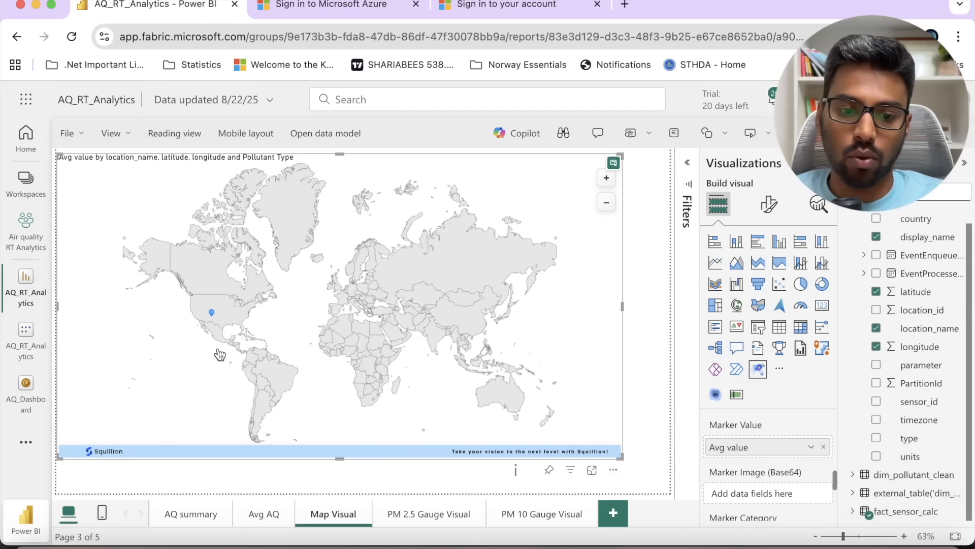
Step: Inspect the United States marker's tooltip on the map, then return to reading view without saving the changes
scroll(220, 363, up, 2)
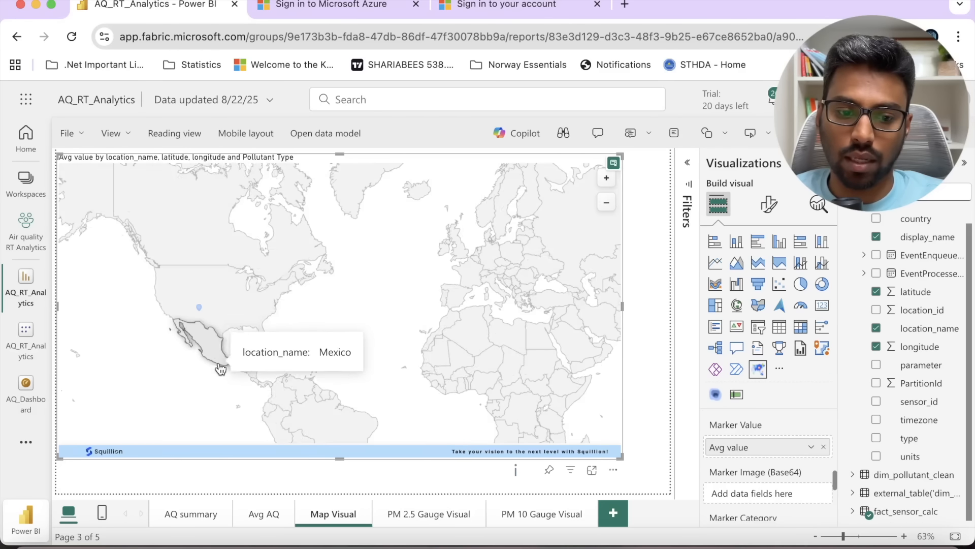
mouse_move(200, 310)
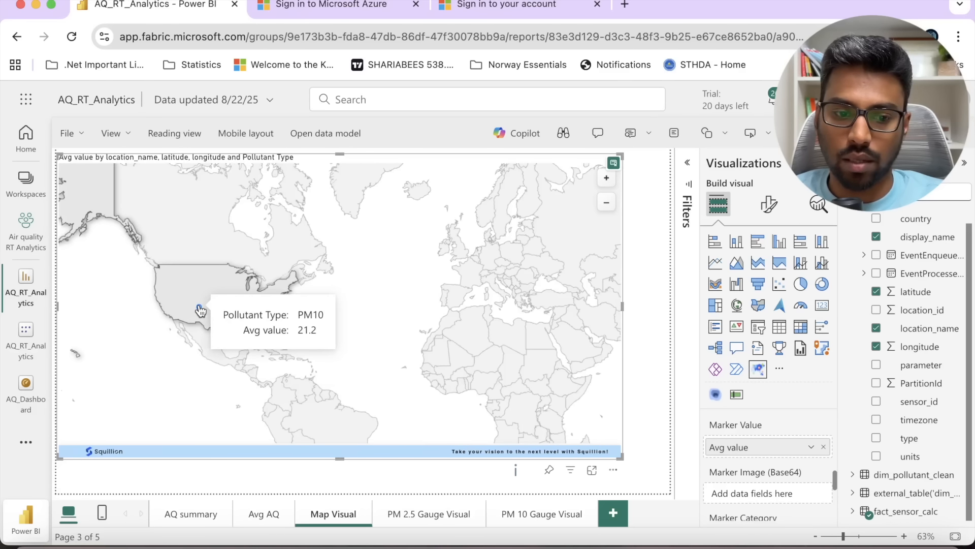
click(177, 133)
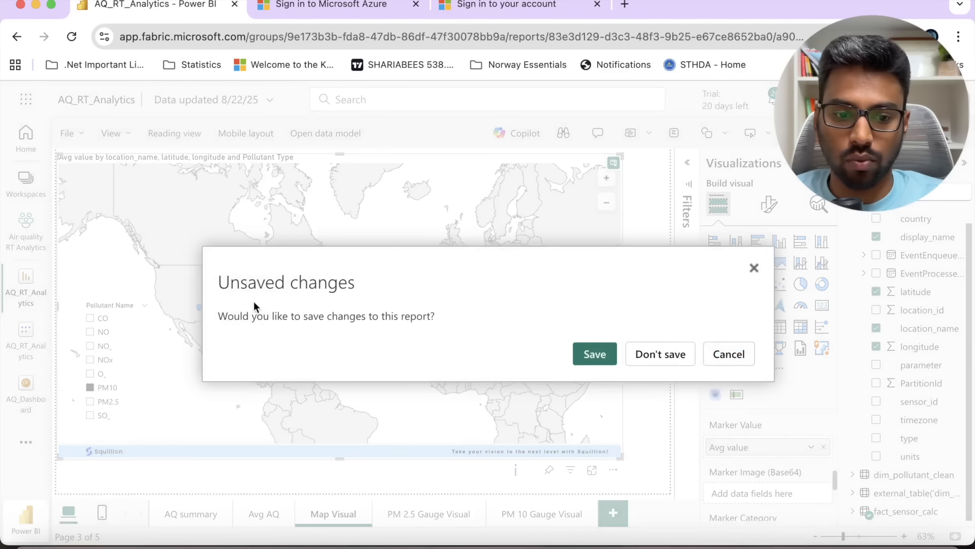
click(641, 351)
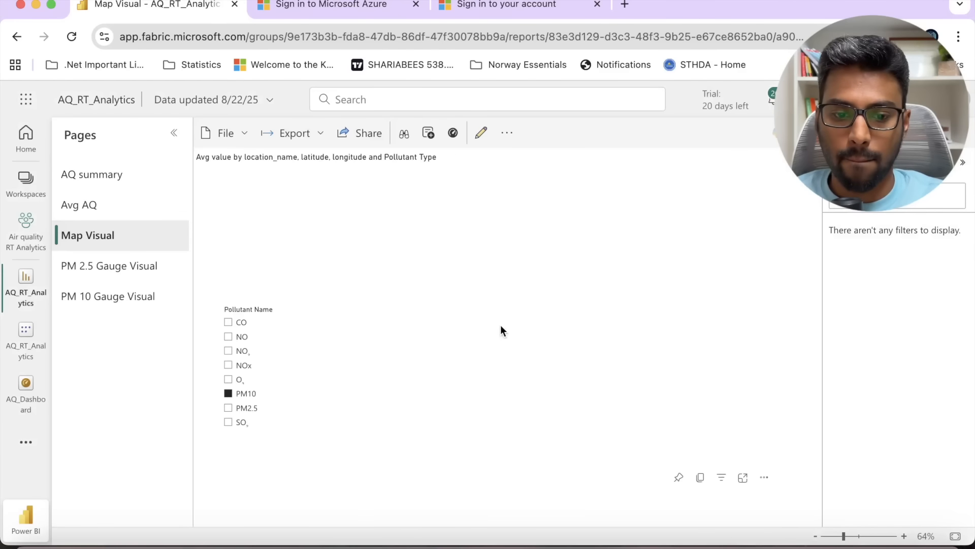
Step: Focus the reading-view map on the United States and inspect the marker's pollutant type and average value
click(757, 179)
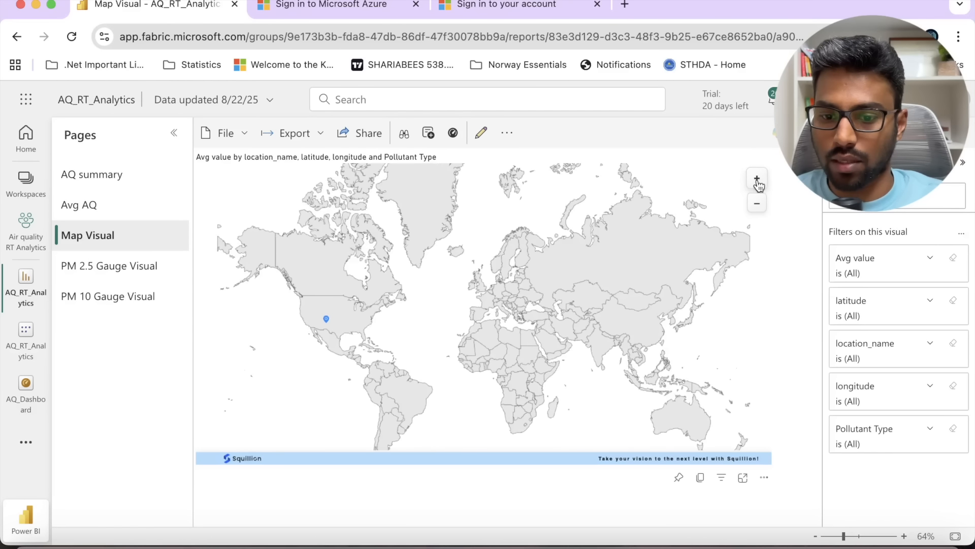
drag(324, 336, 538, 308)
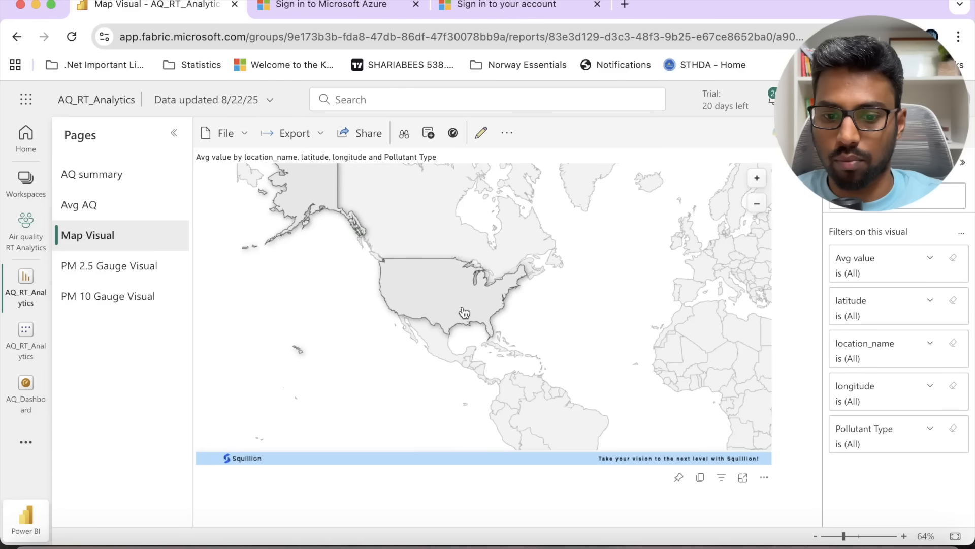
mouse_move(426, 305)
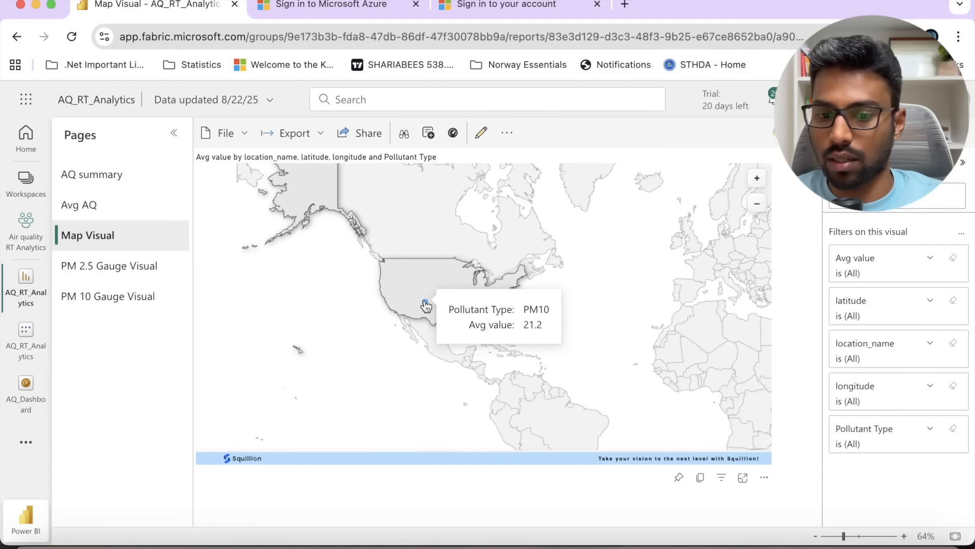
click(407, 493)
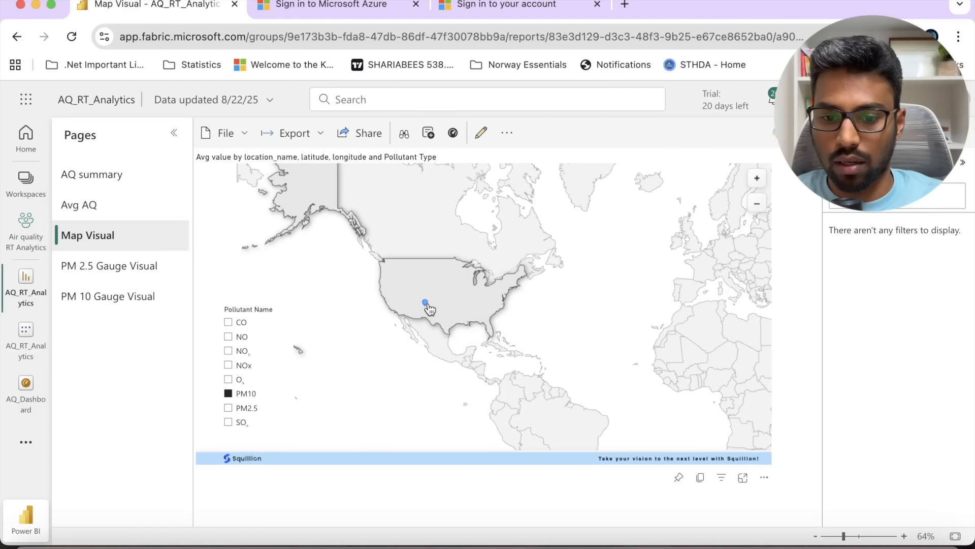
mouse_move(429, 309)
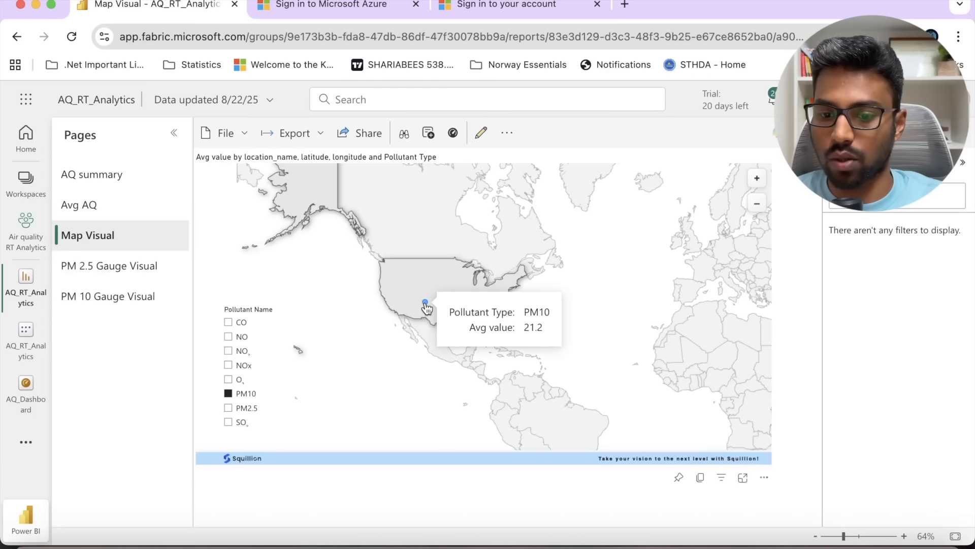
Step: Filter the Map Visual page to the PM2.5 pollutant and inspect the United States marker
click(229, 408)
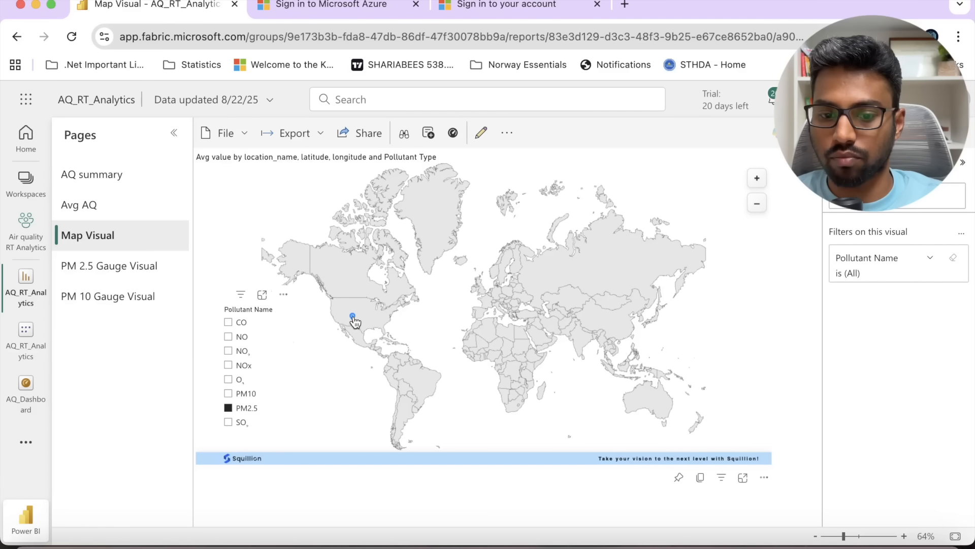
mouse_move(354, 319)
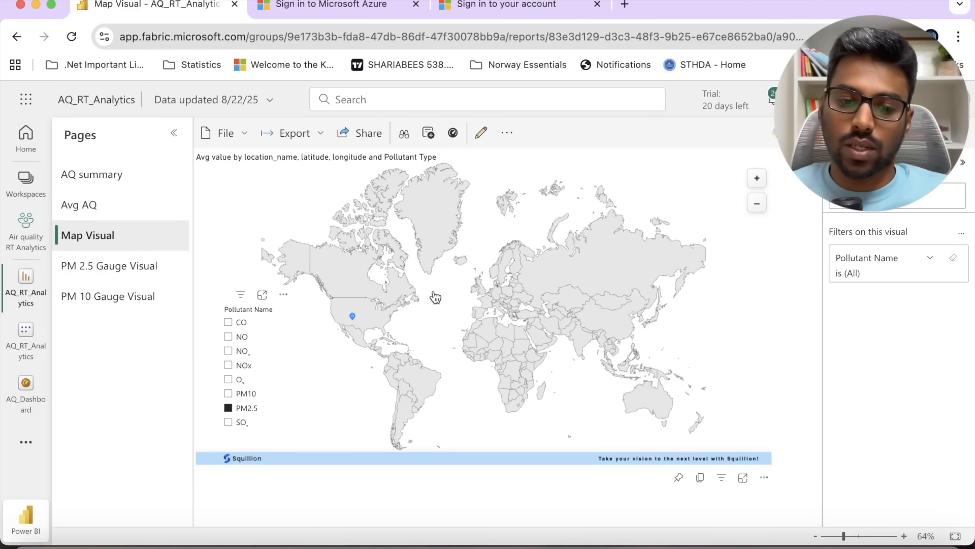
Step: Open AQ_Dashboard in full screen and inspect its map marker for CO and for PM2.5
click(26, 385)
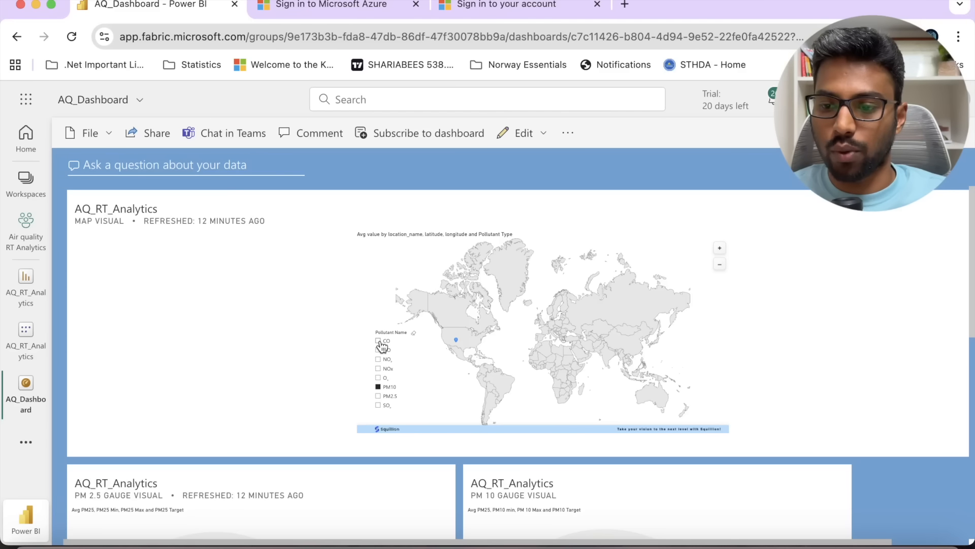
click(962, 135)
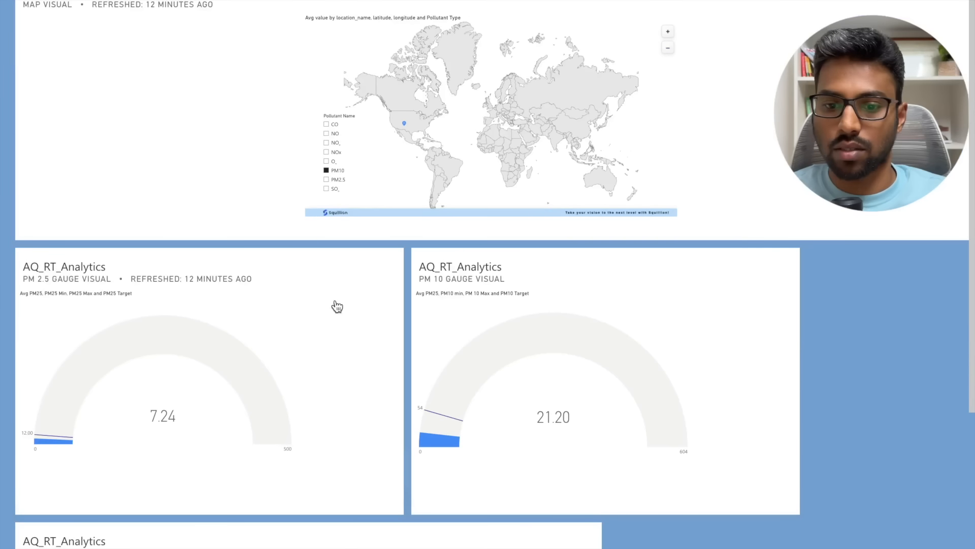
click(329, 124)
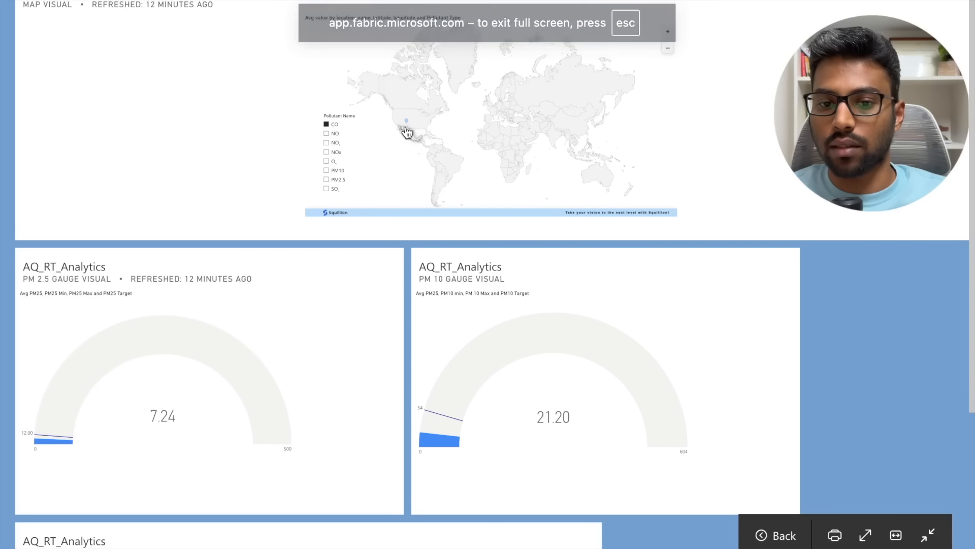
mouse_move(409, 127)
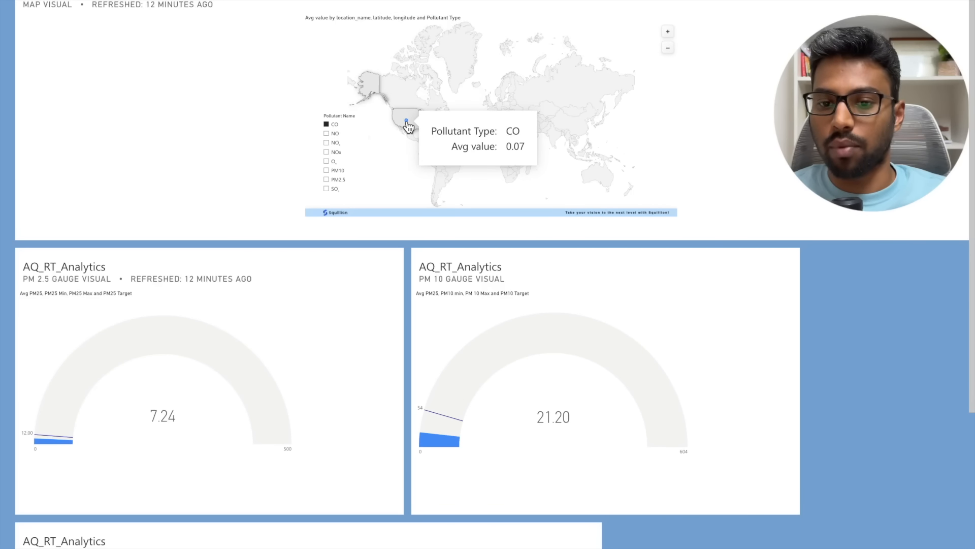
click(327, 179)
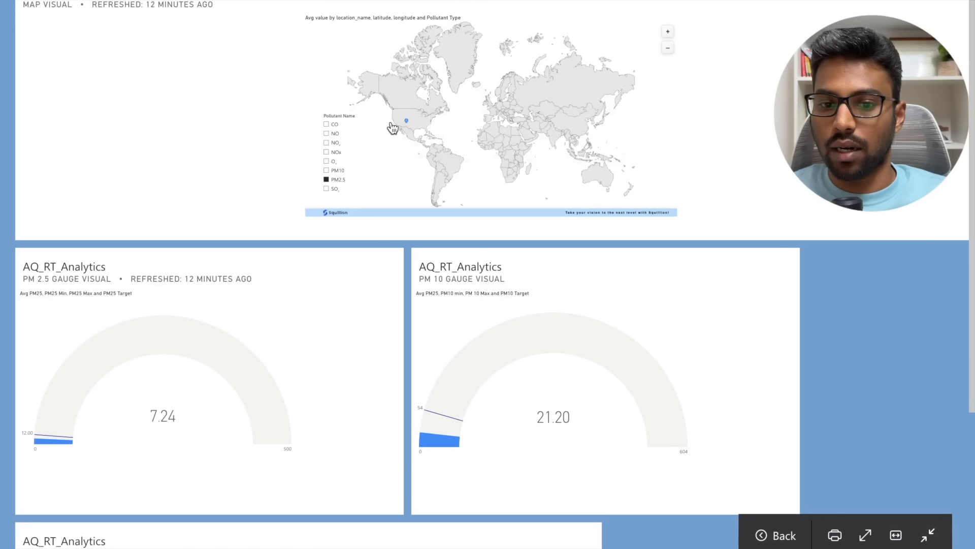
mouse_move(409, 126)
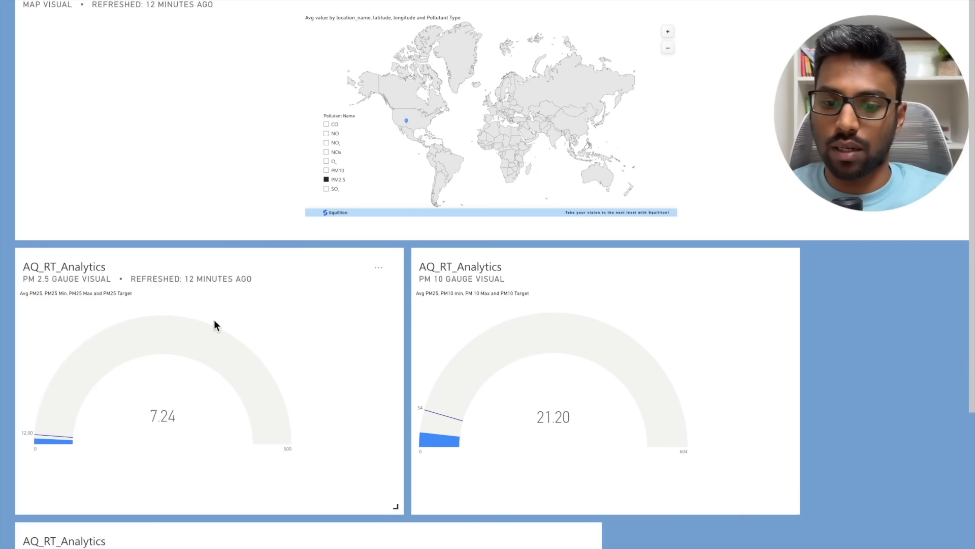
Step: Examine the dashboard's PM 2.5 and PM 10 gauge tiles and the Avg AQ bar chart tile
mouse_move(240, 377)
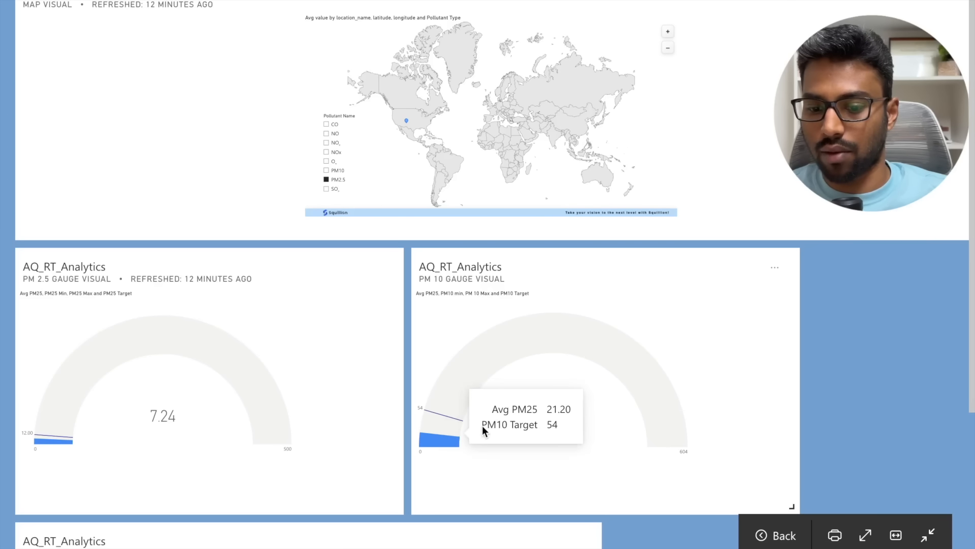
mouse_move(661, 396)
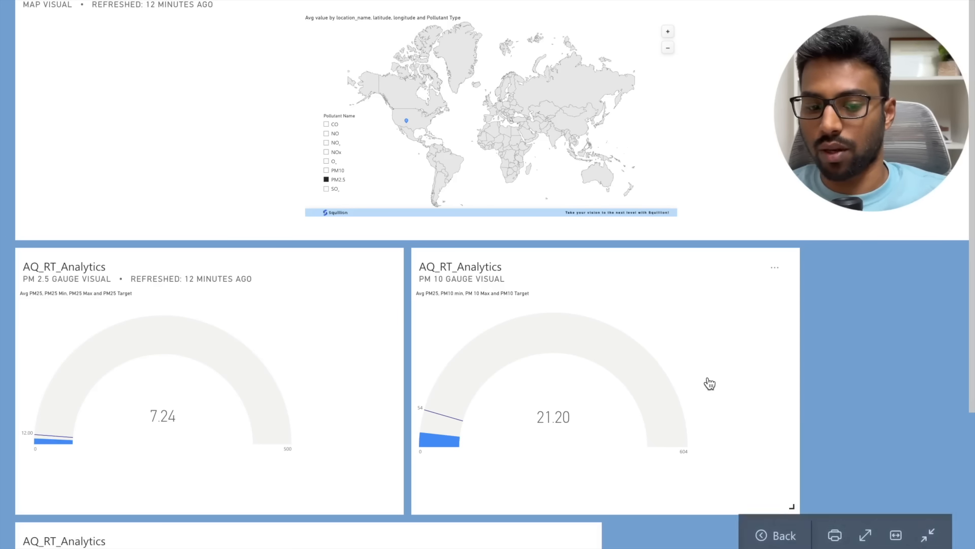
scroll(707, 382, down, 3)
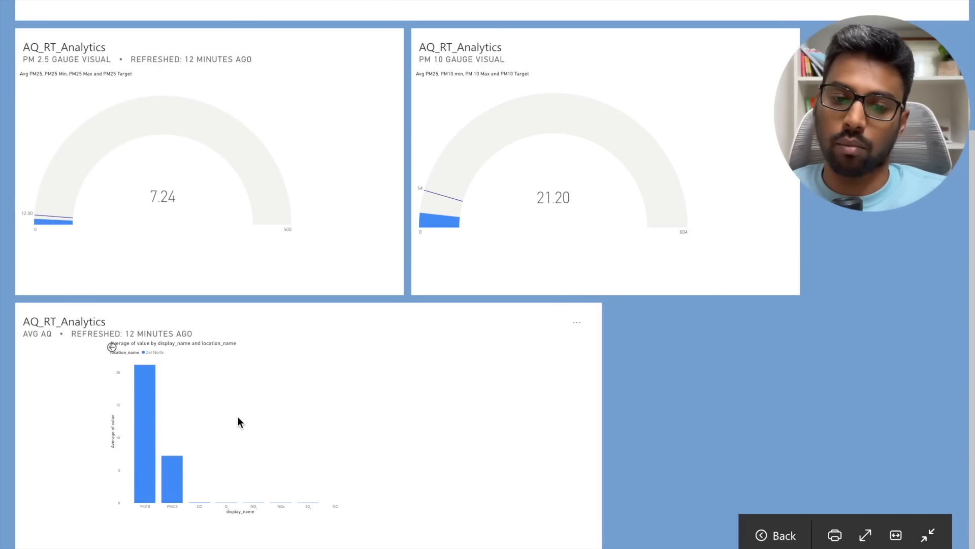
scroll(238, 420, up, 4)
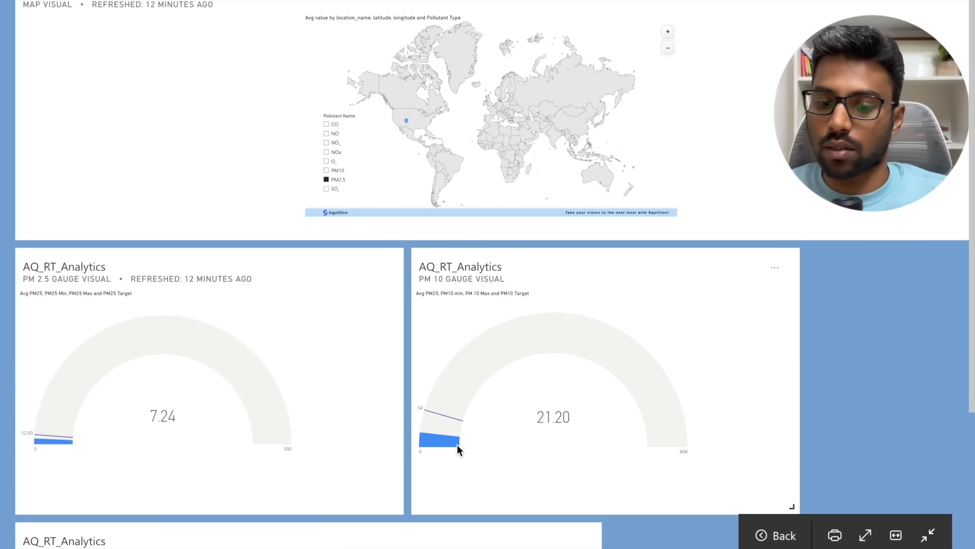
mouse_move(456, 446)
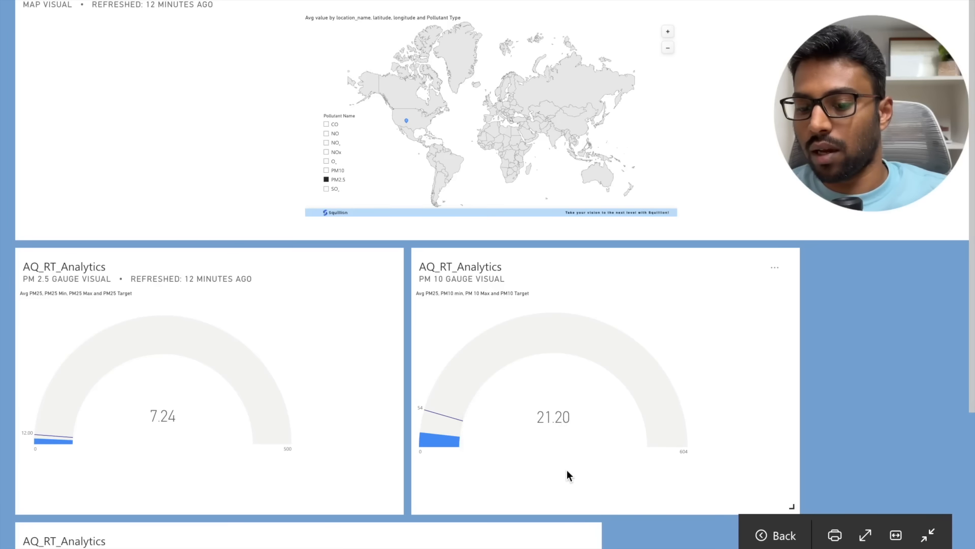
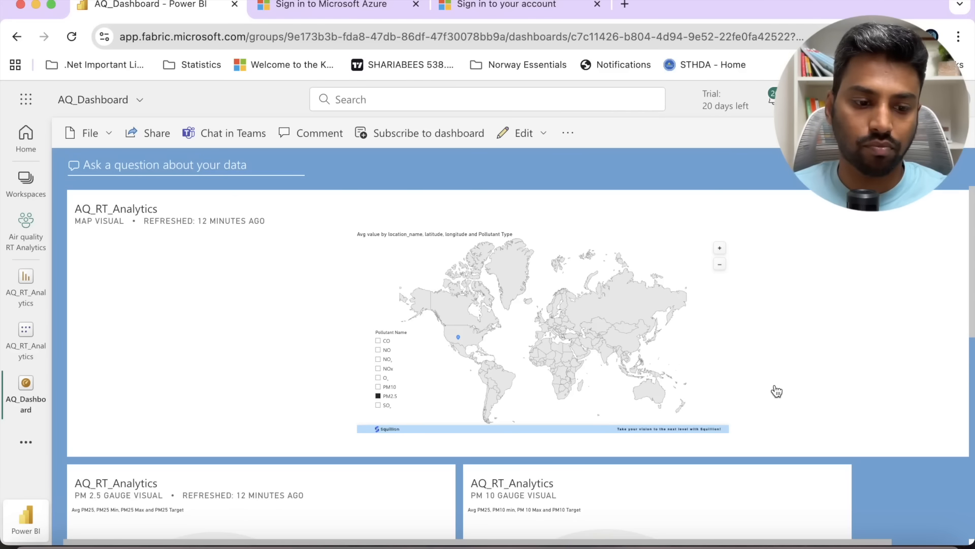
Step: Open the Air quality RT Analytics workspace and locate the Ingest_OpenAQ_API_Locationdata and Ingest_OpenAQ_API_sensor_data notebooks
click(37, 238)
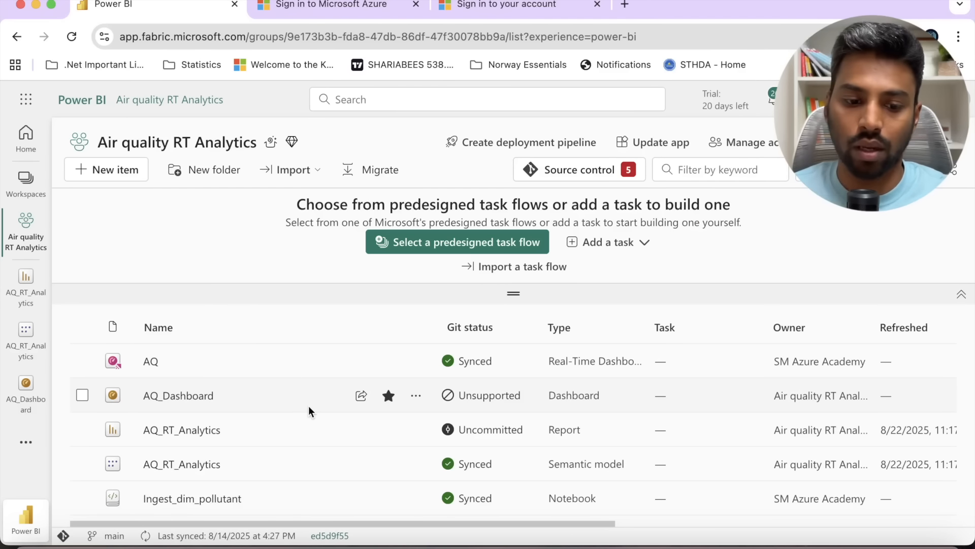
scroll(310, 410, down, 3)
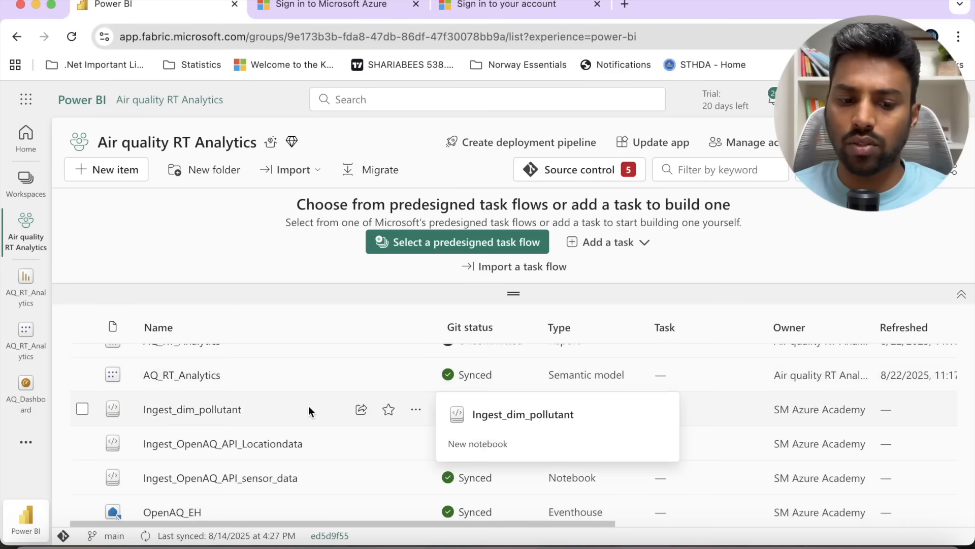
scroll(309, 409, down, 1)
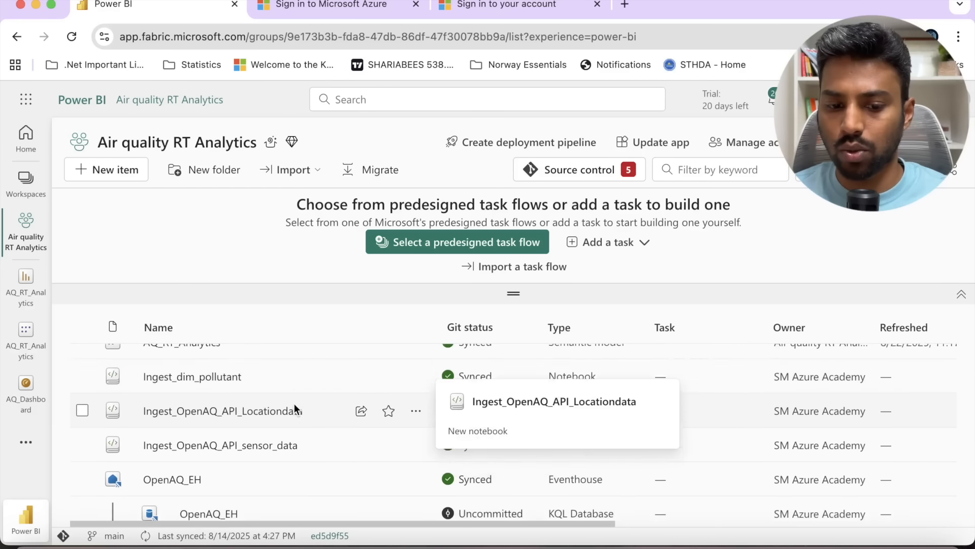
scroll(295, 406, up, 1)
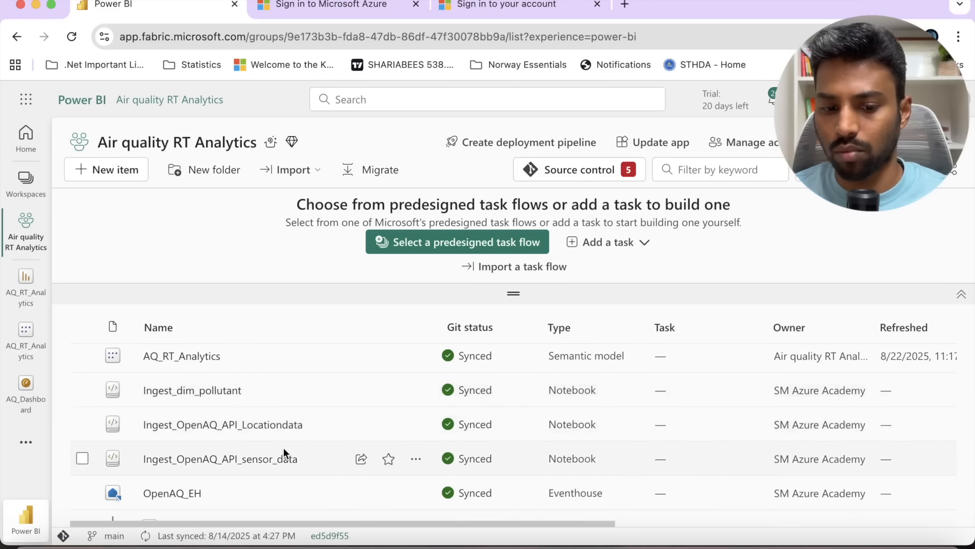
mouse_move(282, 463)
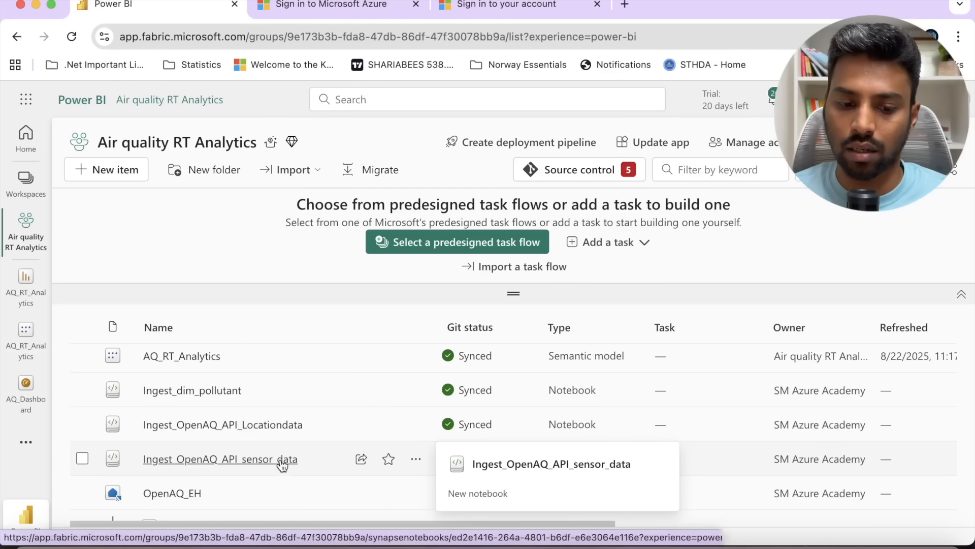
mouse_move(274, 435)
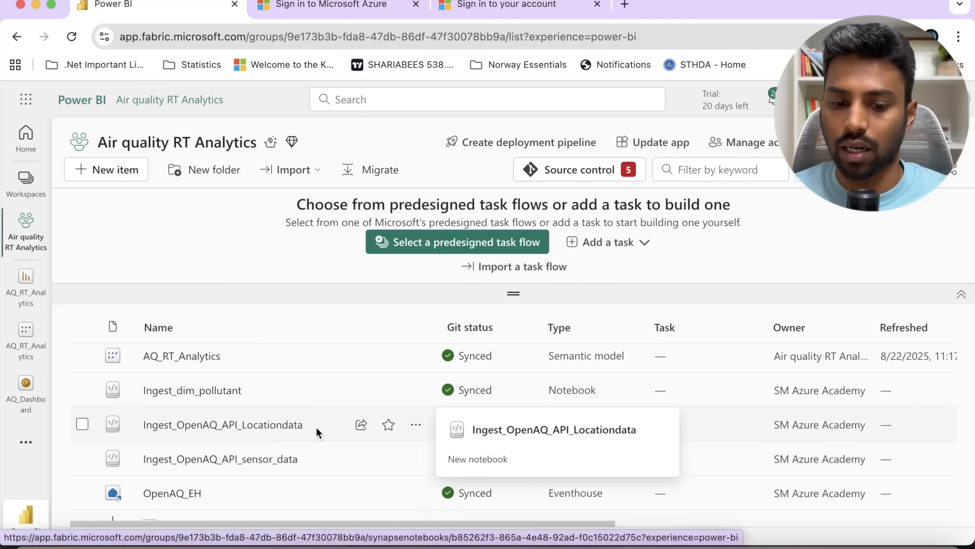
Step: Review the schedule settings of the Ingest_OpenAQ_API_Locationdata notebook, then close them without adding a schedule
click(416, 430)
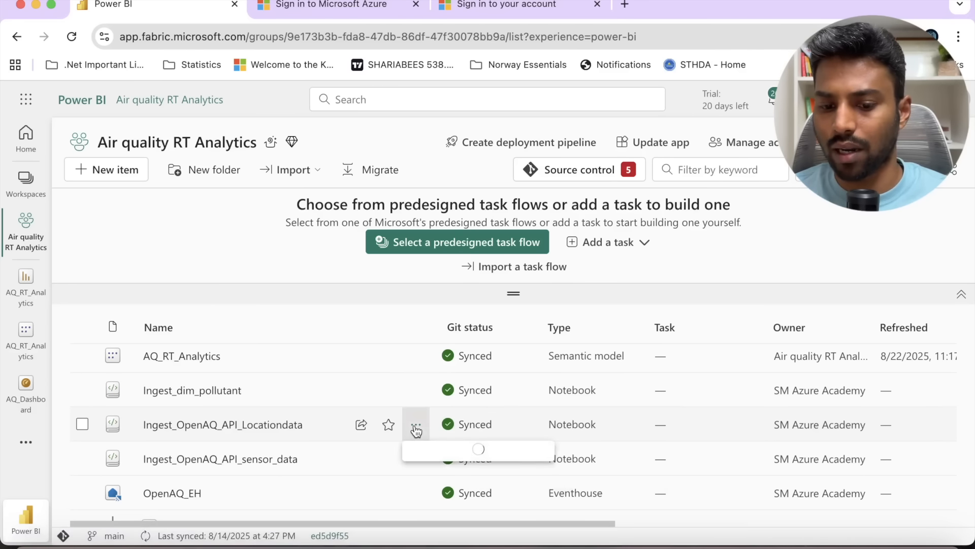
scroll(447, 479, down, 5)
scroll(448, 479, down, 3)
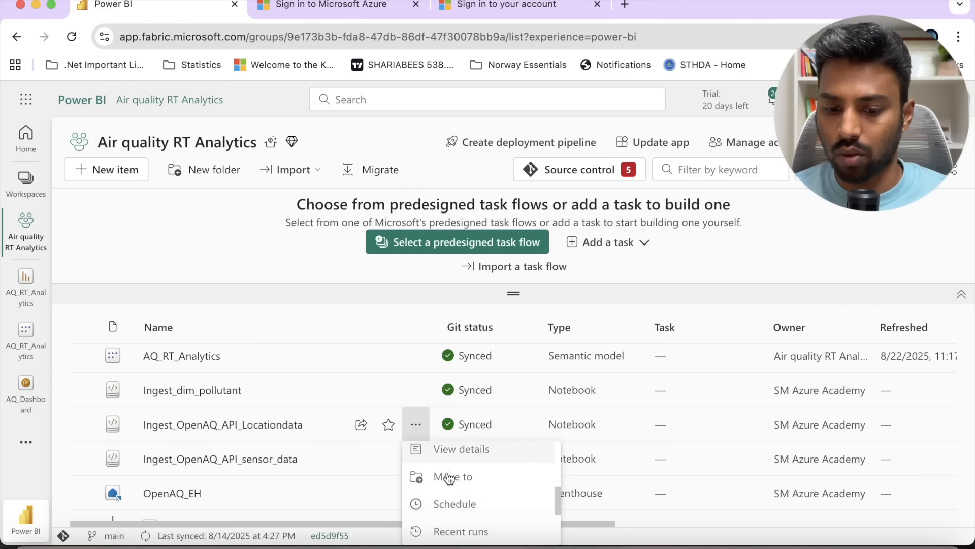
scroll(448, 479, down, 3)
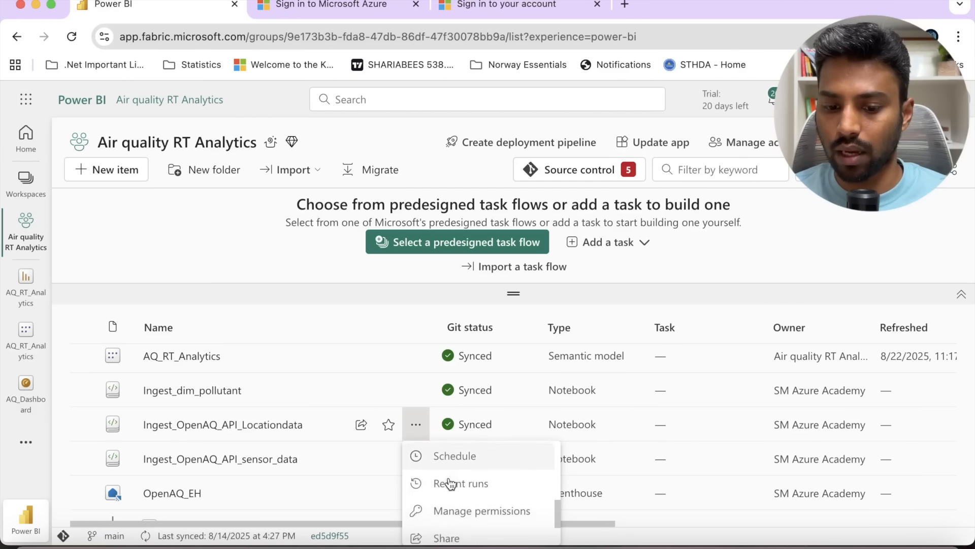
scroll(450, 483, up, 2)
click(456, 467)
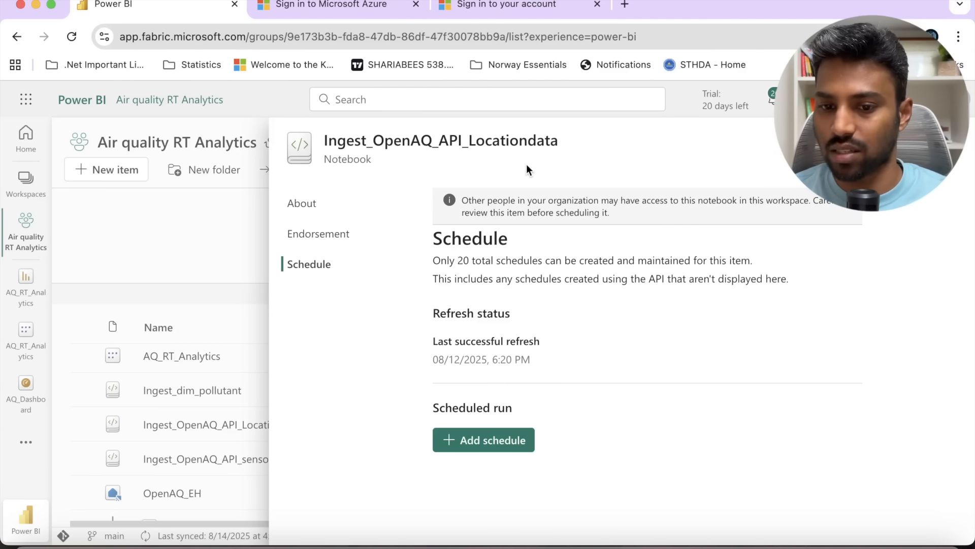
click(949, 142)
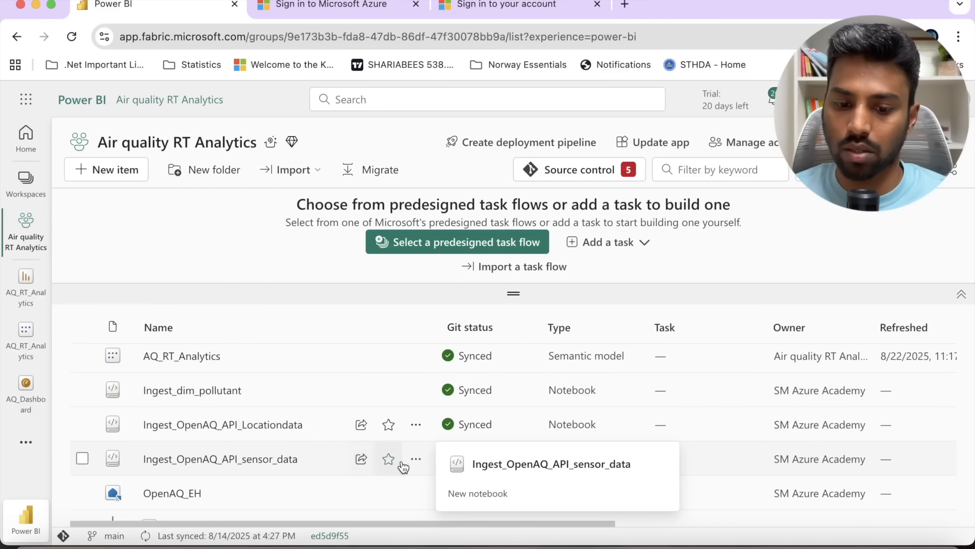
Step: Review the refresh status and scheduled run of the Ingest_OpenAQ_API_sensor_data notebook, then close its schedule settings
click(416, 462)
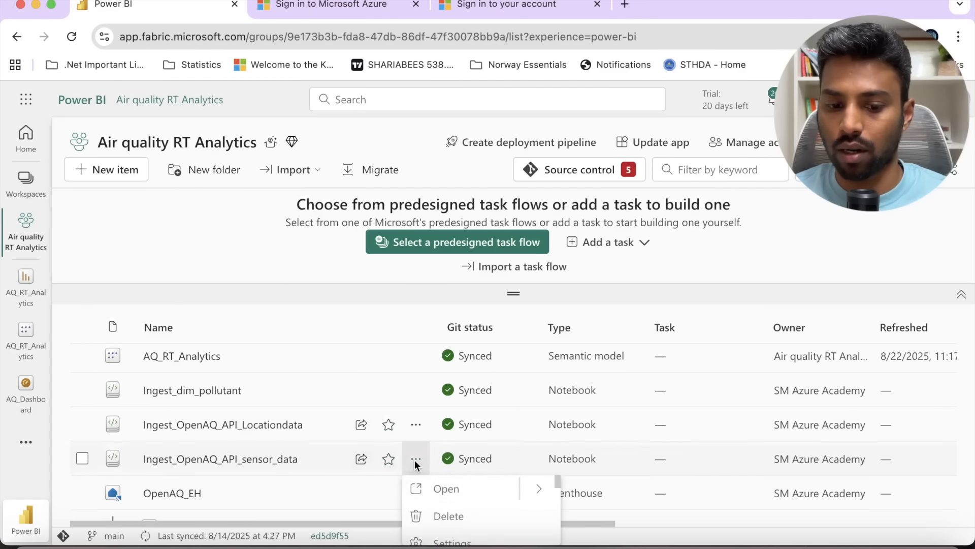
scroll(443, 505, down, 5)
scroll(443, 505, down, 1)
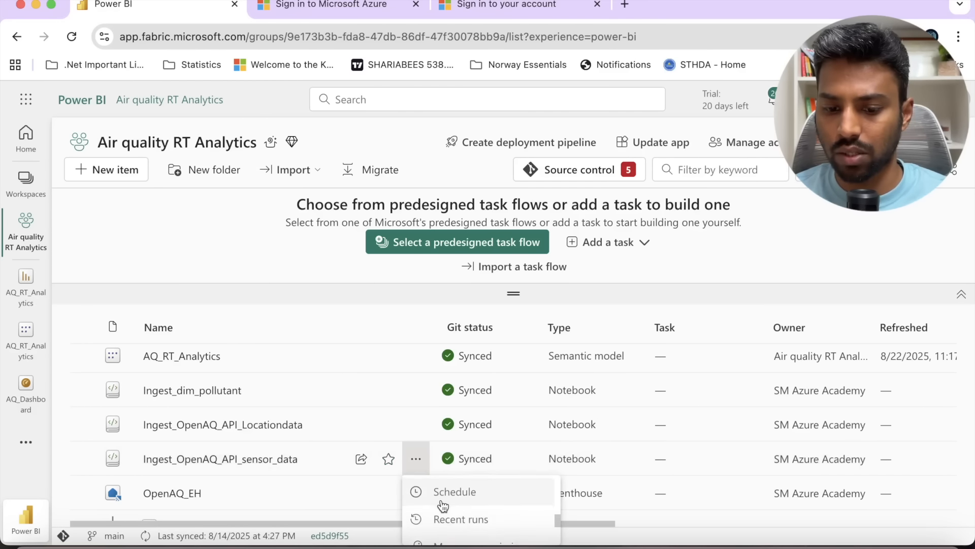
click(450, 492)
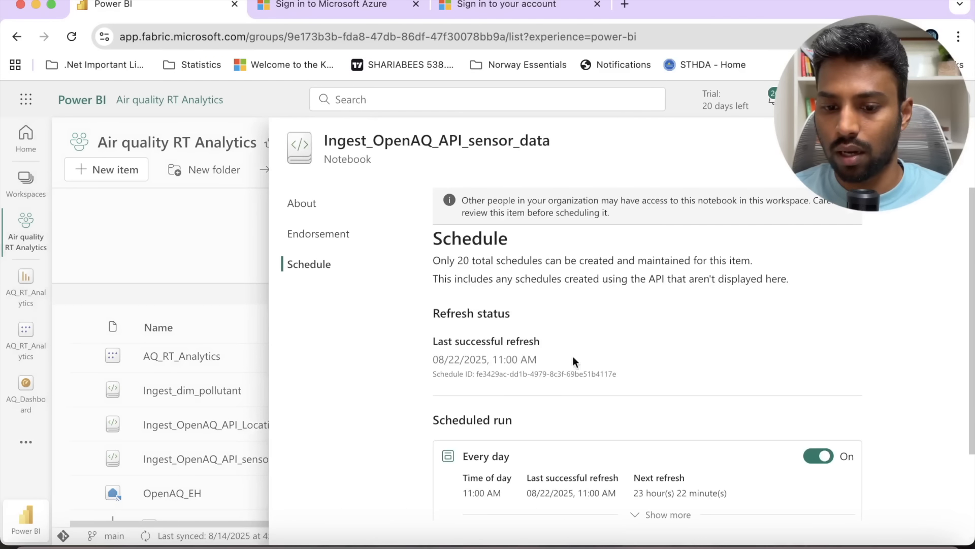
scroll(584, 412, down, 2)
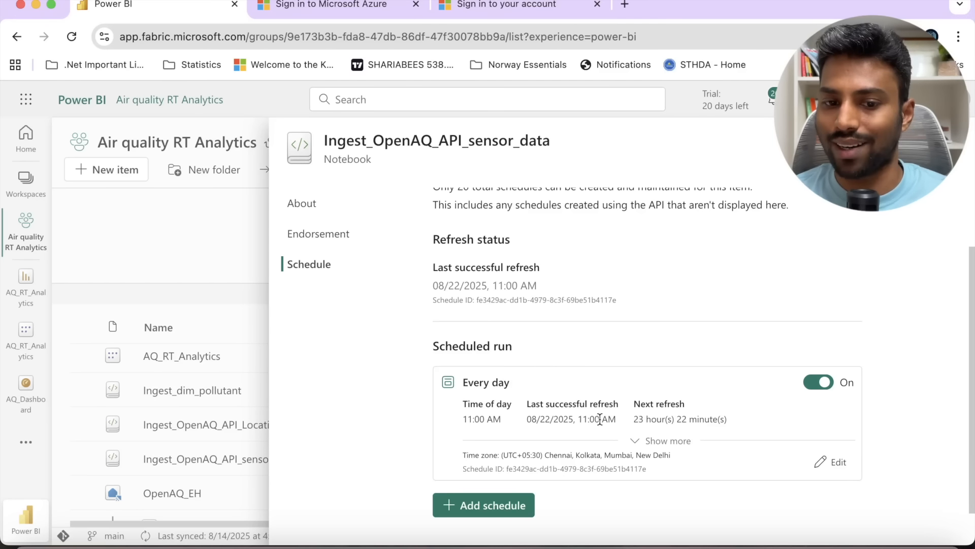
key(Escape)
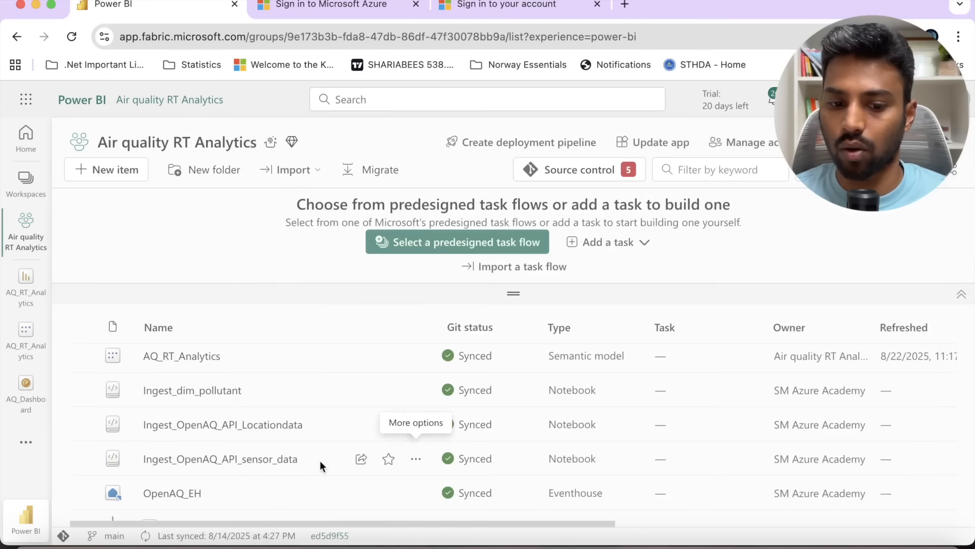
Step: Examine the submission dates, statuses and run kinds in the recent runs of Ingest_OpenAQ_API_sensor_data, then close the list
click(414, 459)
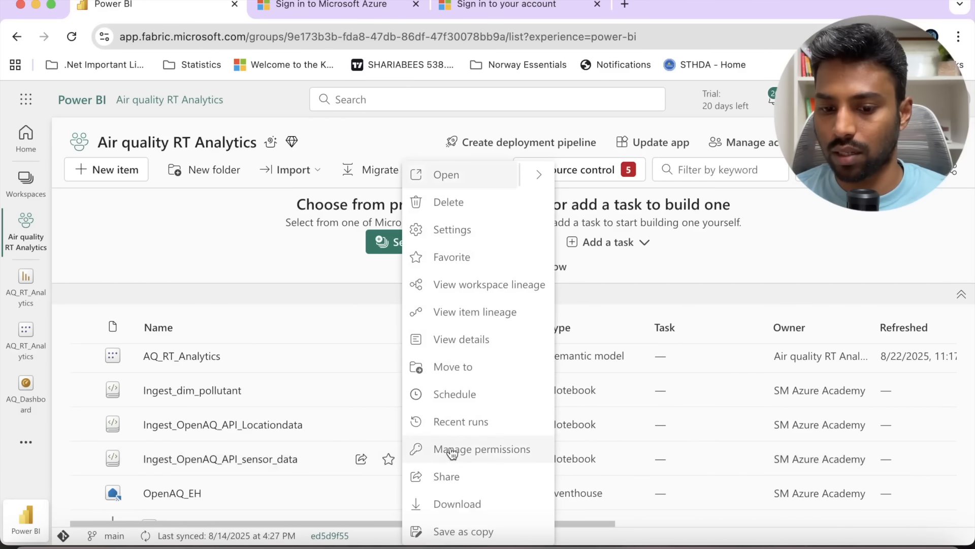
click(461, 422)
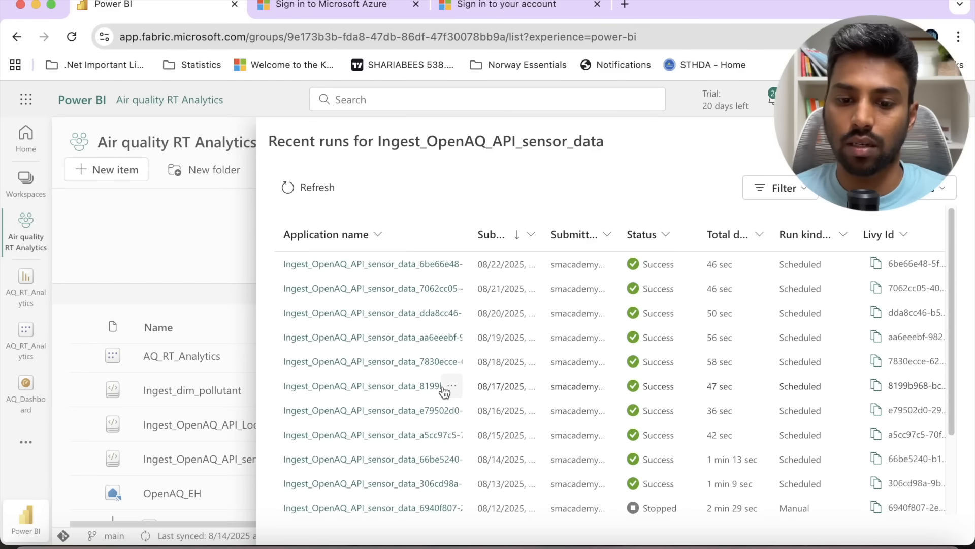
scroll(444, 391, down, 2)
scroll(444, 391, up, 2)
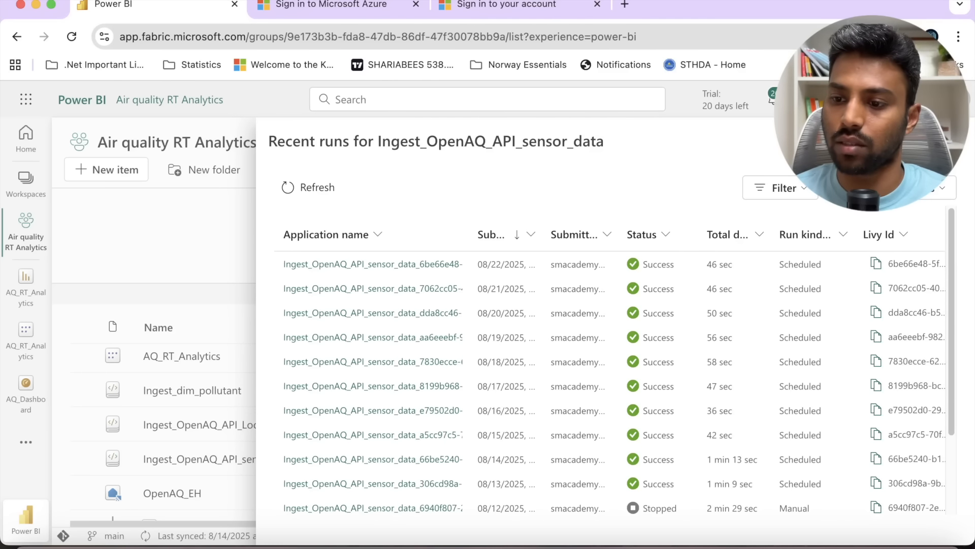
click(947, 141)
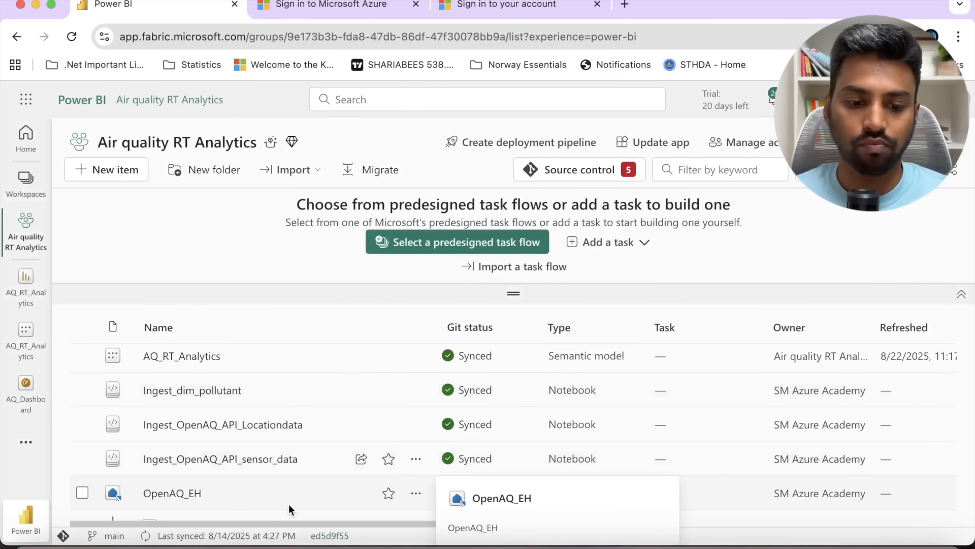
Step: Locate the pl_del_norte_silver data pipeline in the Air quality RT Analytics workspace and open it
scroll(212, 432, down, 3)
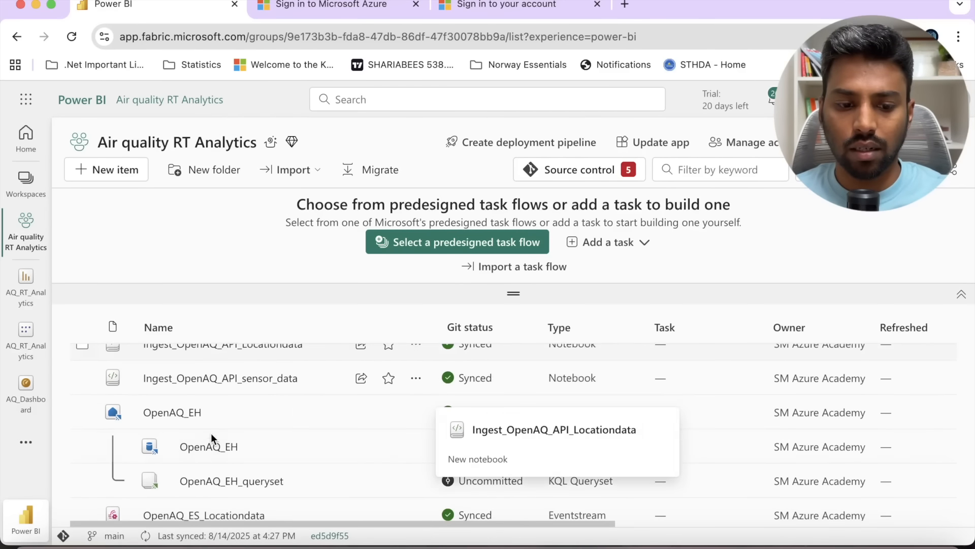
scroll(211, 433, down, 3)
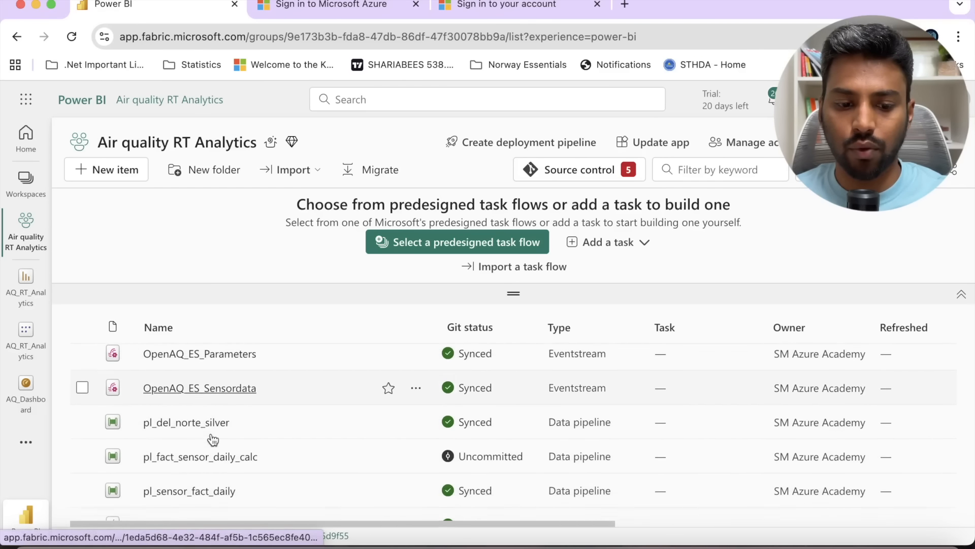
scroll(211, 433, down, 1)
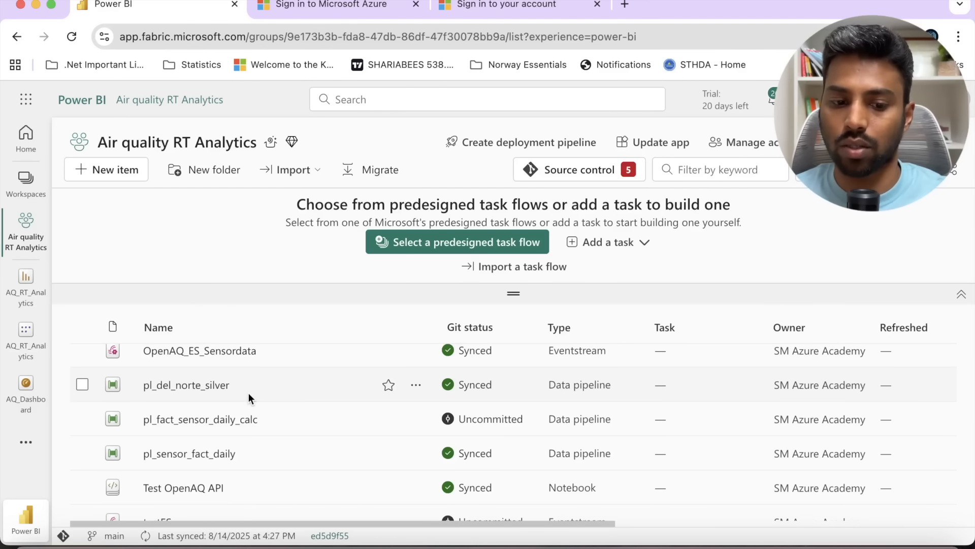
right_click(199, 385)
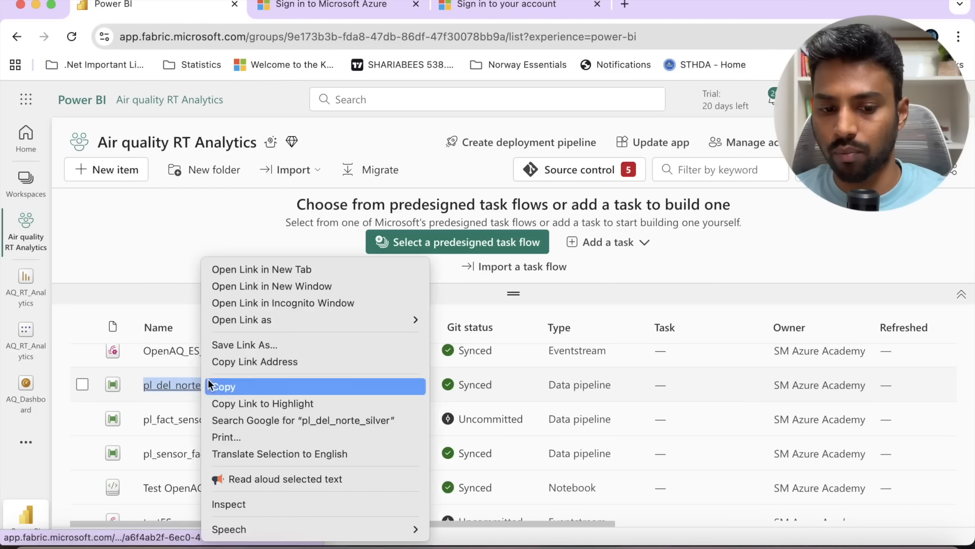
click(119, 208)
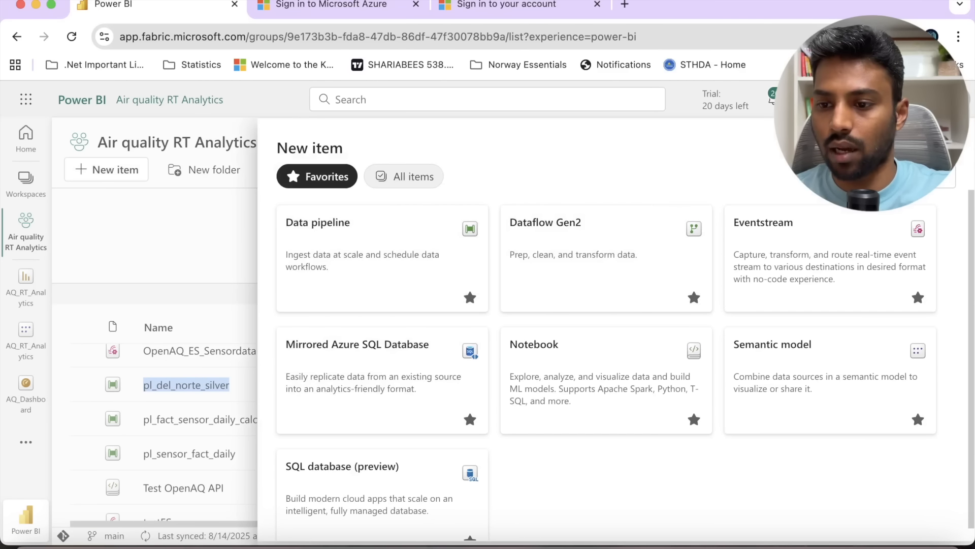
key(Escape)
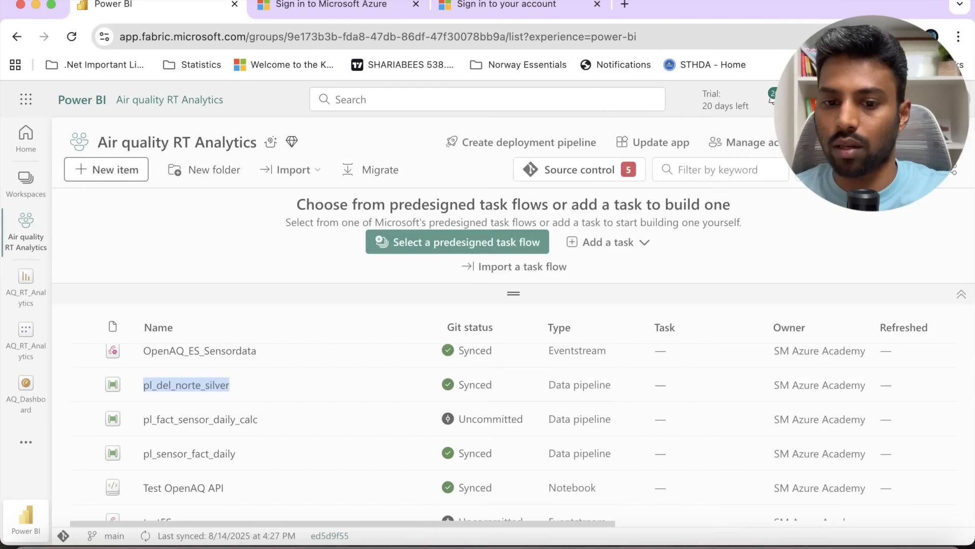
click(209, 389)
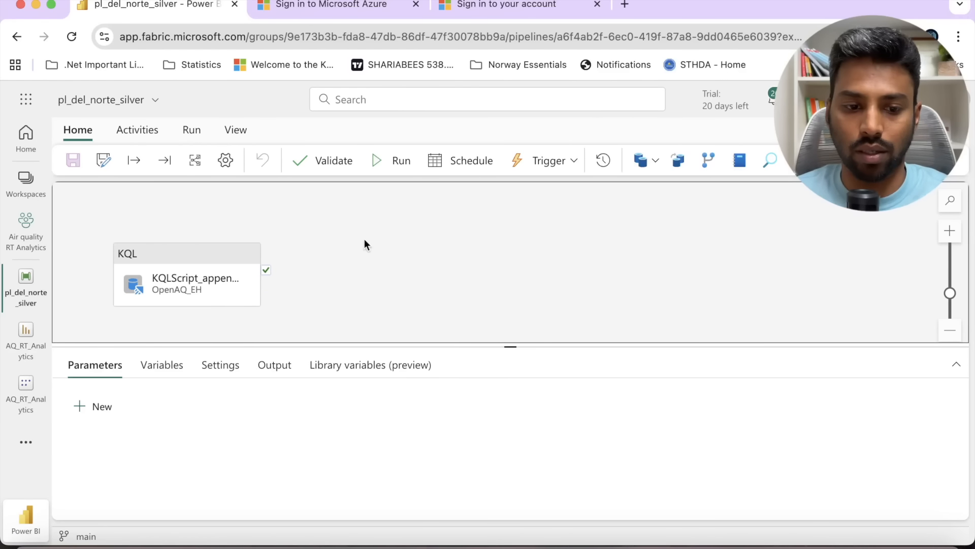
Step: Find the KQL activity under Transform in the pipeline's full activity list, then close the list without adding anything
click(138, 133)
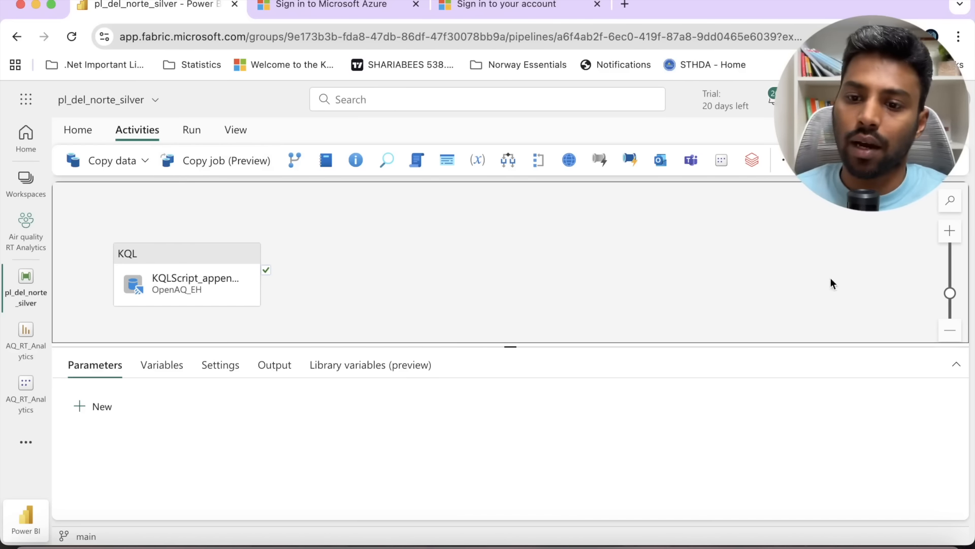
click(784, 160)
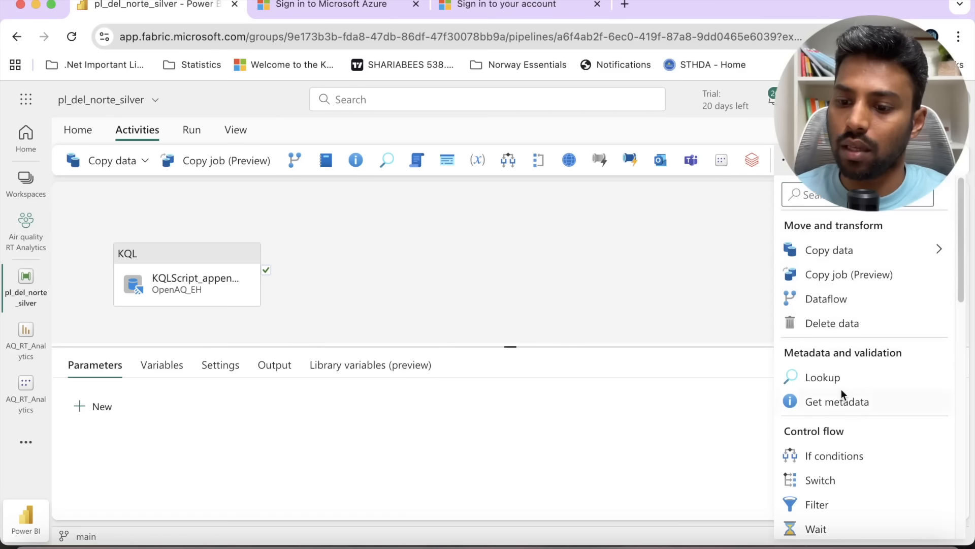
scroll(830, 418, down, 10)
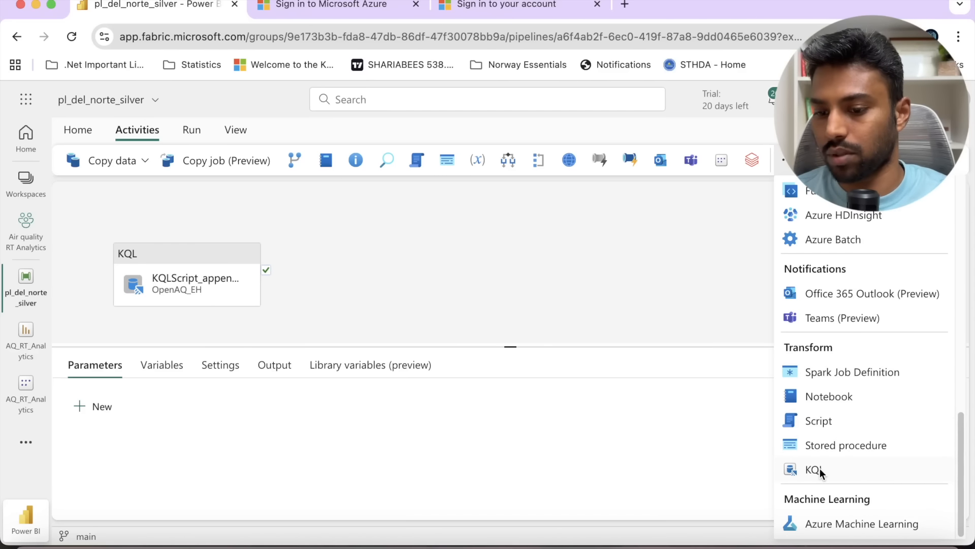
click(190, 273)
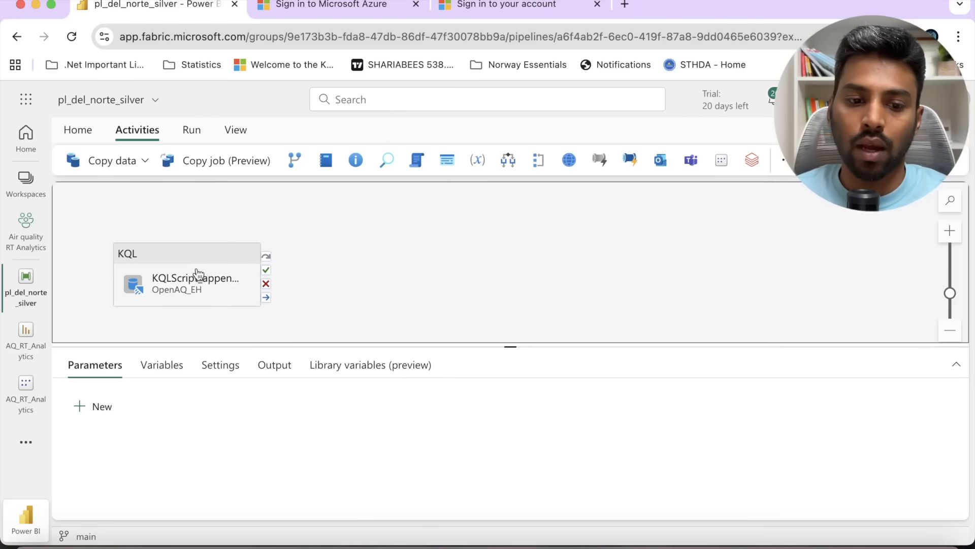
Step: Open the KQL script activity's settings, enlarge the command box and examine the query that appends Del_Norte_Albuquerque data to del_norte_silver
click(155, 370)
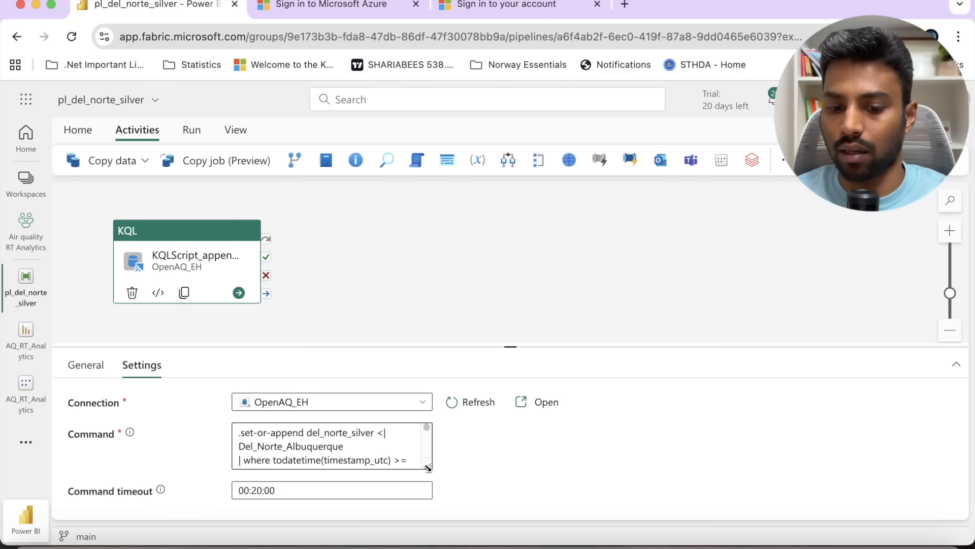
drag(429, 465, 617, 517)
scroll(650, 386, down, 2)
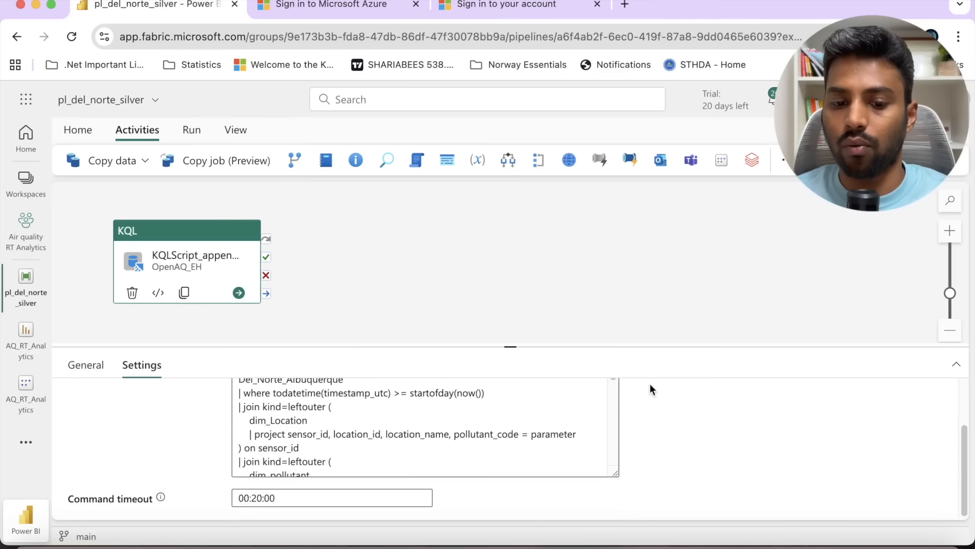
scroll(552, 425, up, 2)
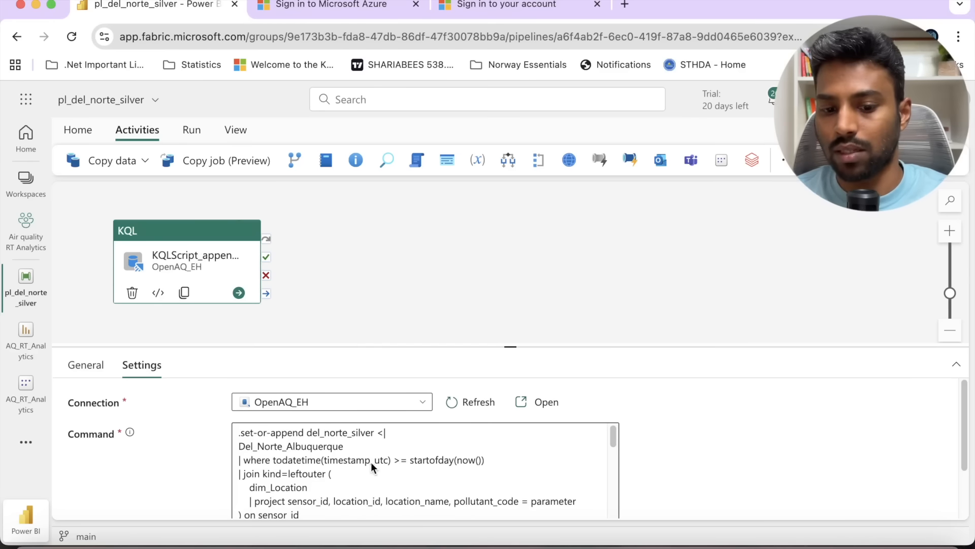
click(289, 458)
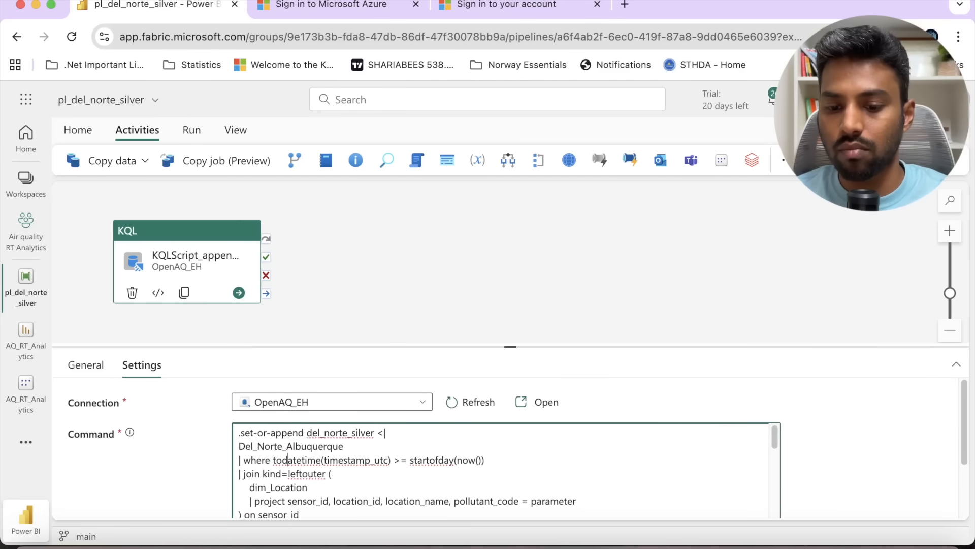
scroll(683, 385, down, 3)
scroll(683, 386, up, 1)
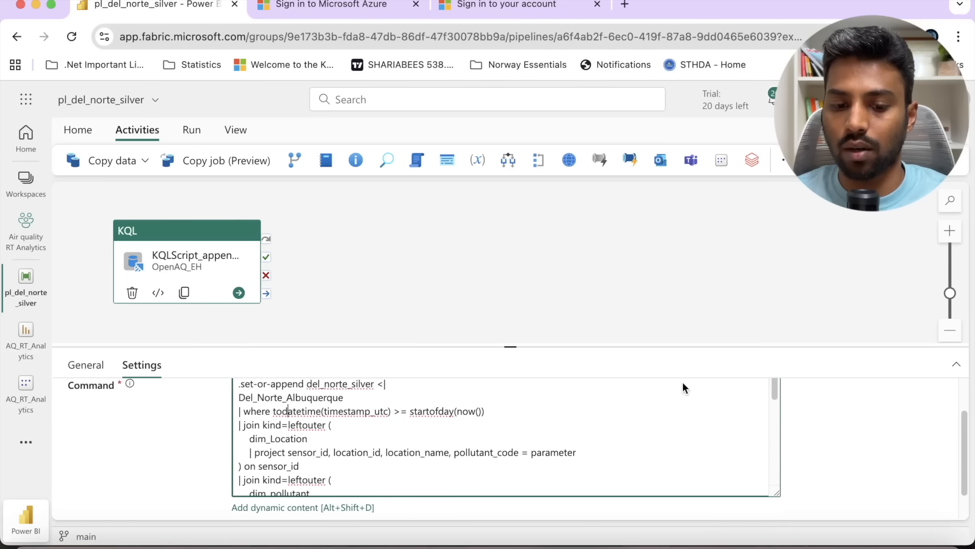
scroll(474, 420, up, 1)
click(240, 459)
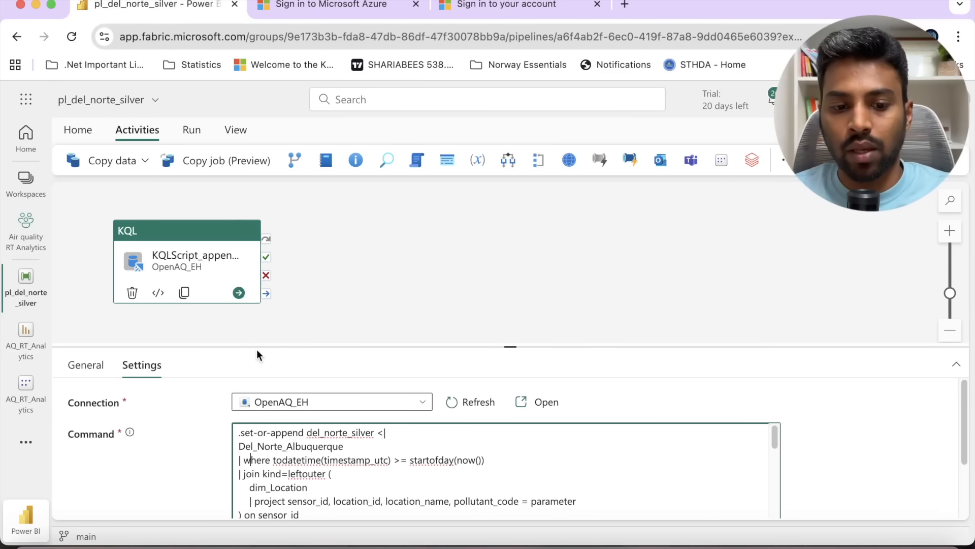
scroll(352, 417, down, 2)
scroll(352, 416, up, 2)
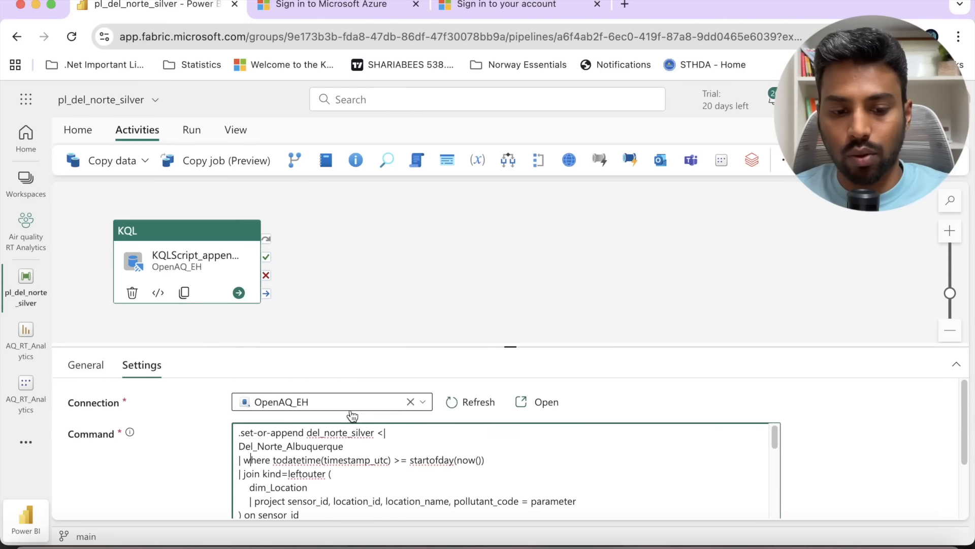
Step: Review the connection choices of the KQL activity, keeping OpenAQ_EH, and check its command timeout
click(320, 403)
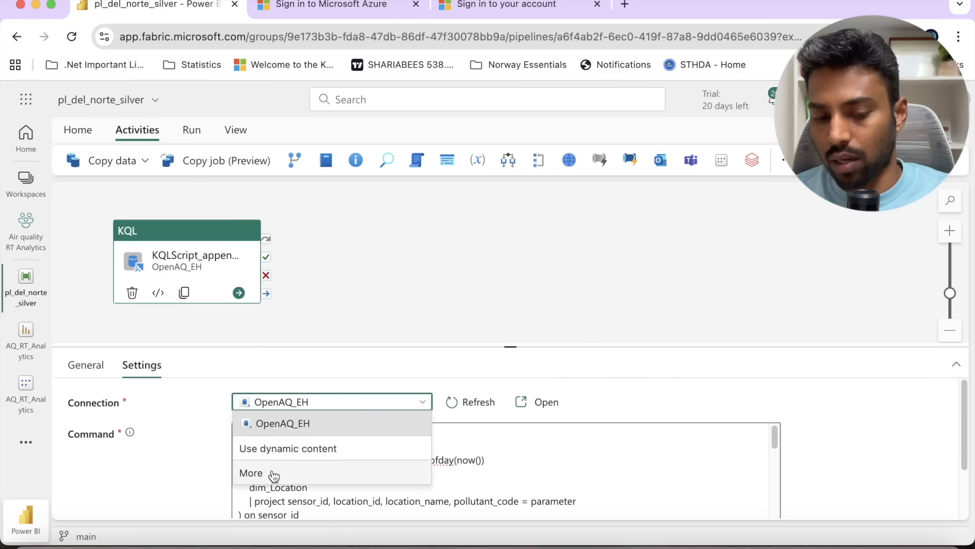
click(193, 473)
scroll(193, 473, down, 2)
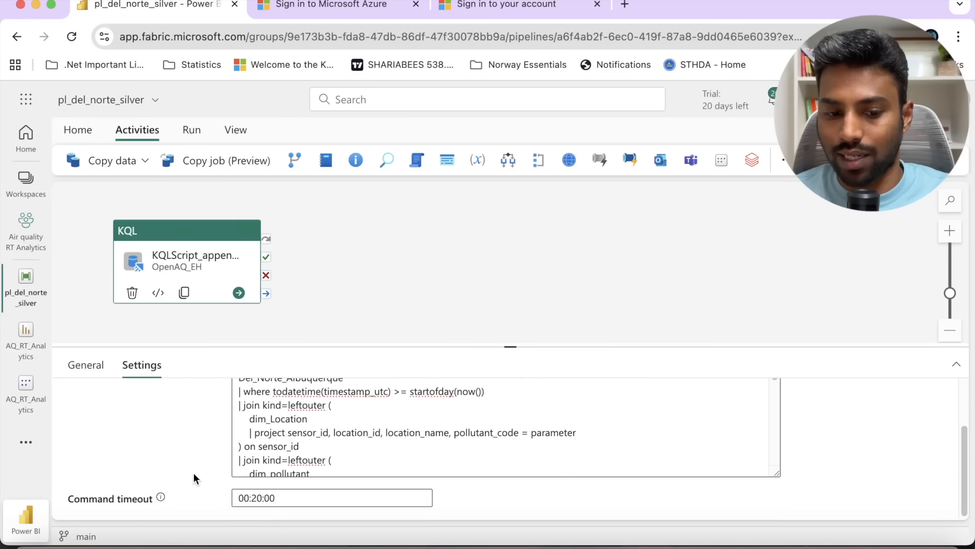
Step: Return to the Air quality RT Analytics workspace, review the refresh status and scheduled run of pl_del_norte_silver, then close its schedule settings
click(26, 232)
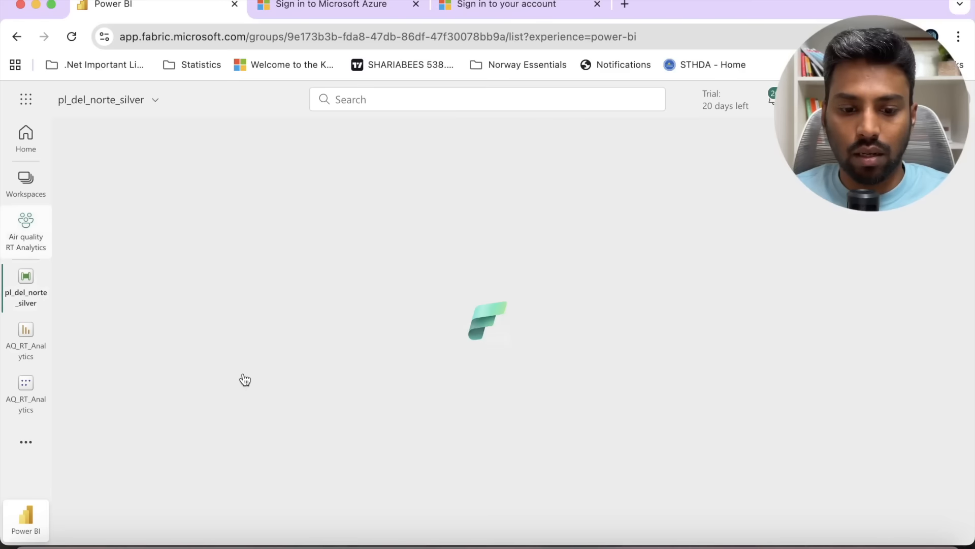
scroll(322, 437, down, 1)
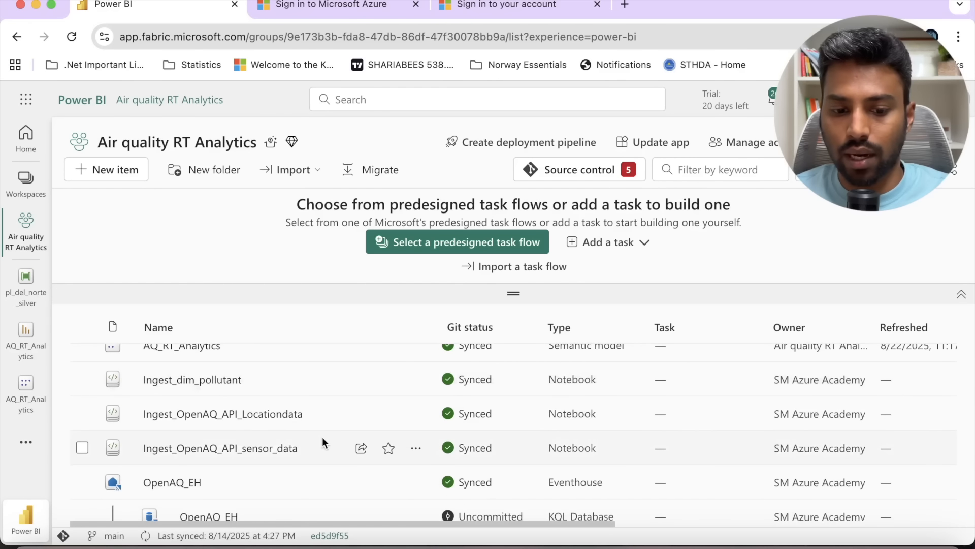
scroll(346, 419, down, 5)
scroll(347, 419, down, 2)
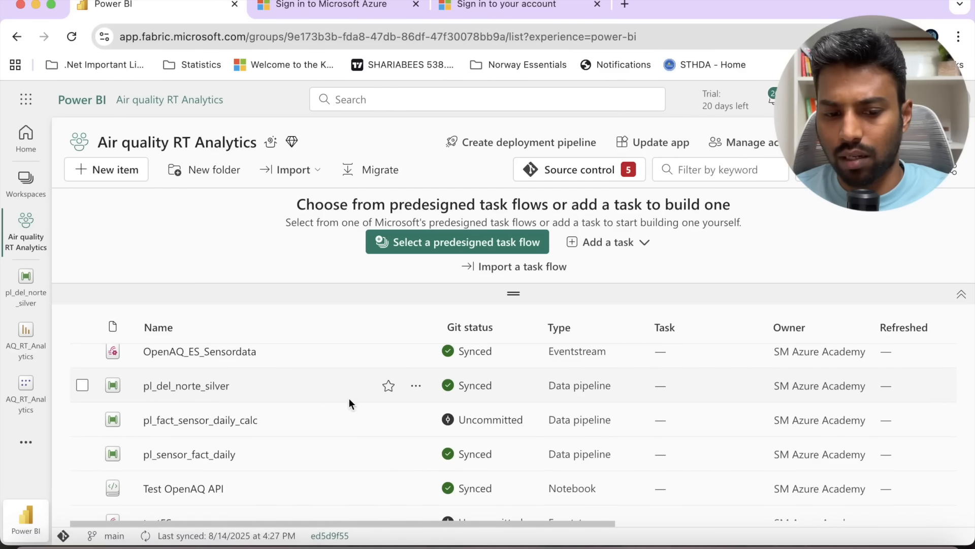
click(416, 386)
scroll(466, 476, down, 5)
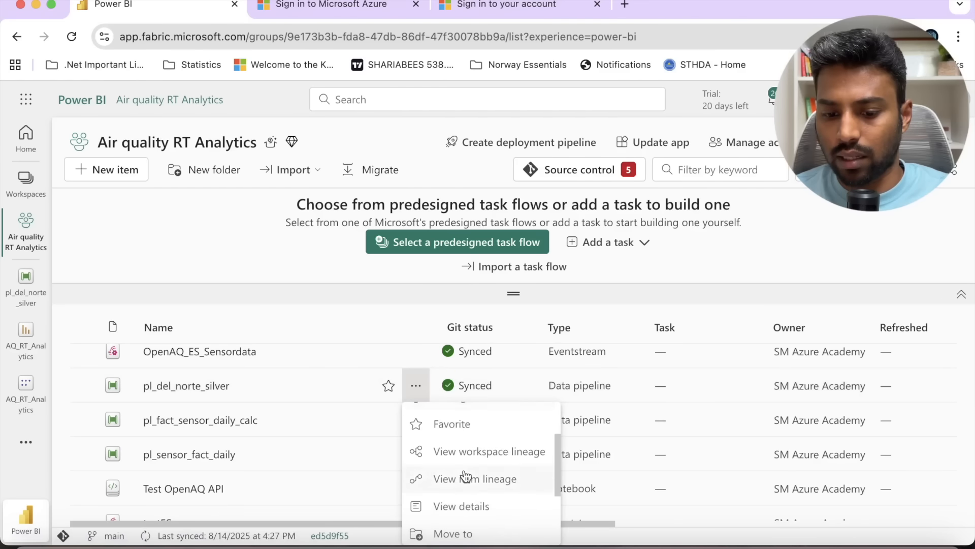
click(464, 484)
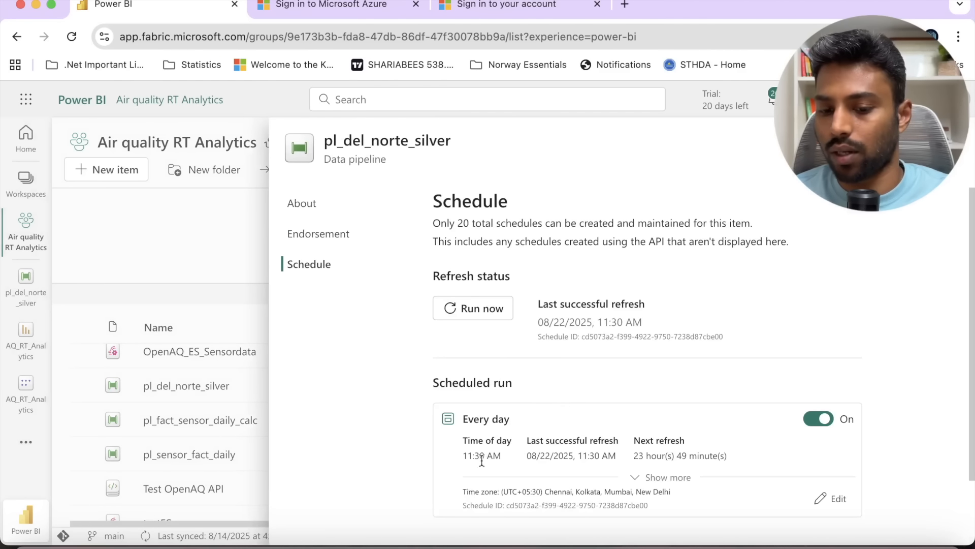
scroll(642, 380, down, 2)
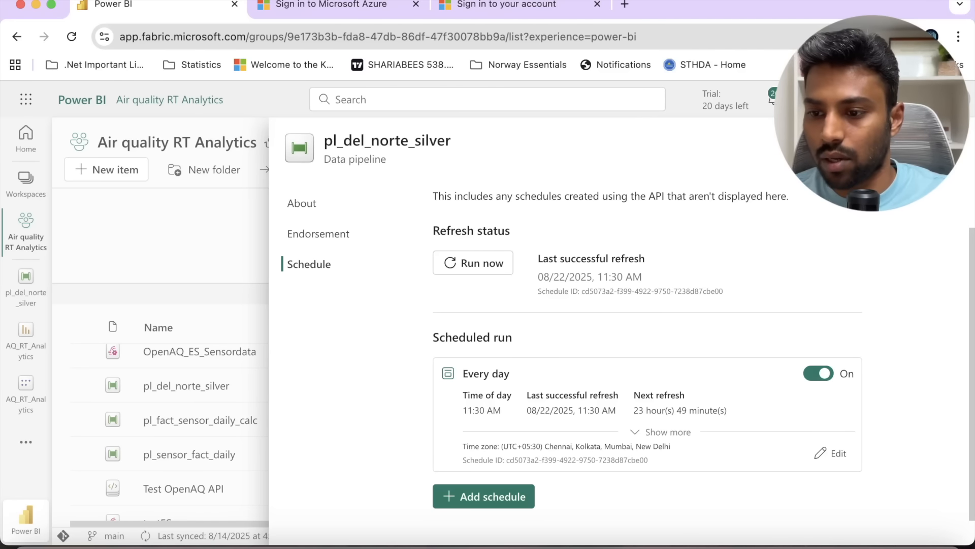
click(948, 141)
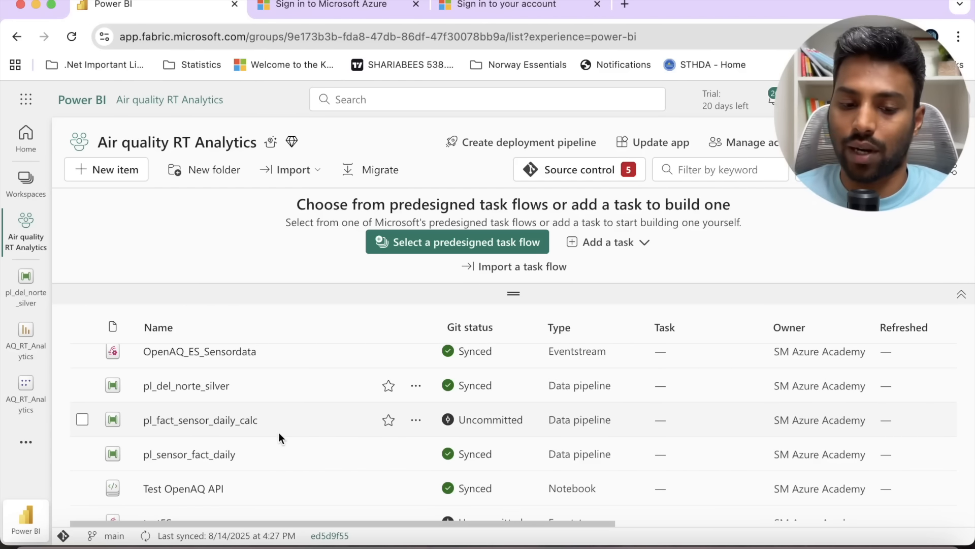
Step: Find the AQ_RT_Analytics semantic model in the workspace's item list and open its settings
scroll(279, 434, down, 1)
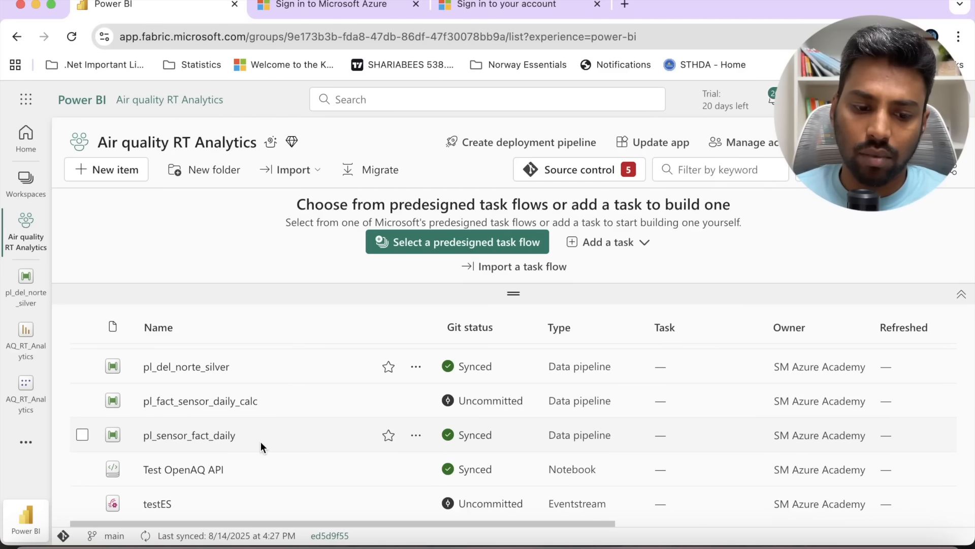
scroll(261, 441, up, 10)
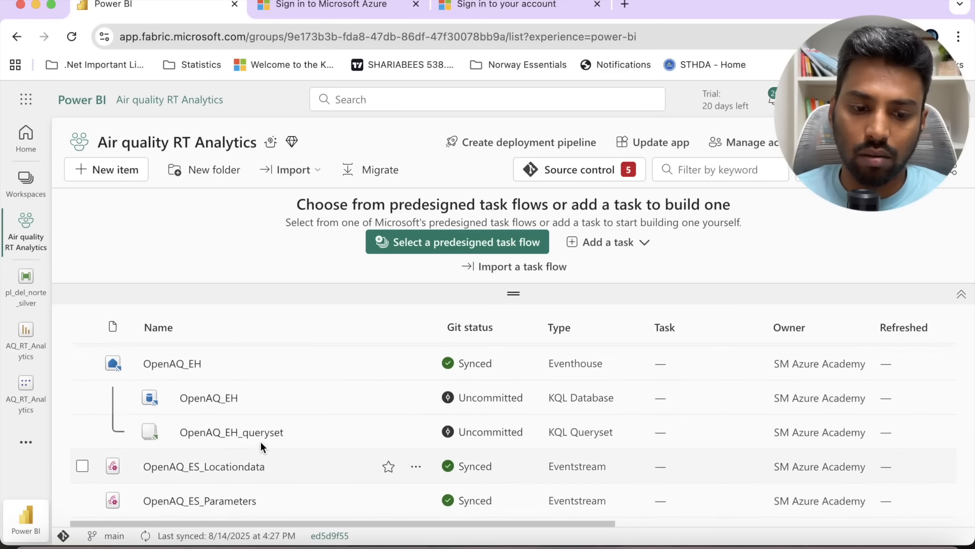
scroll(261, 441, up, 6)
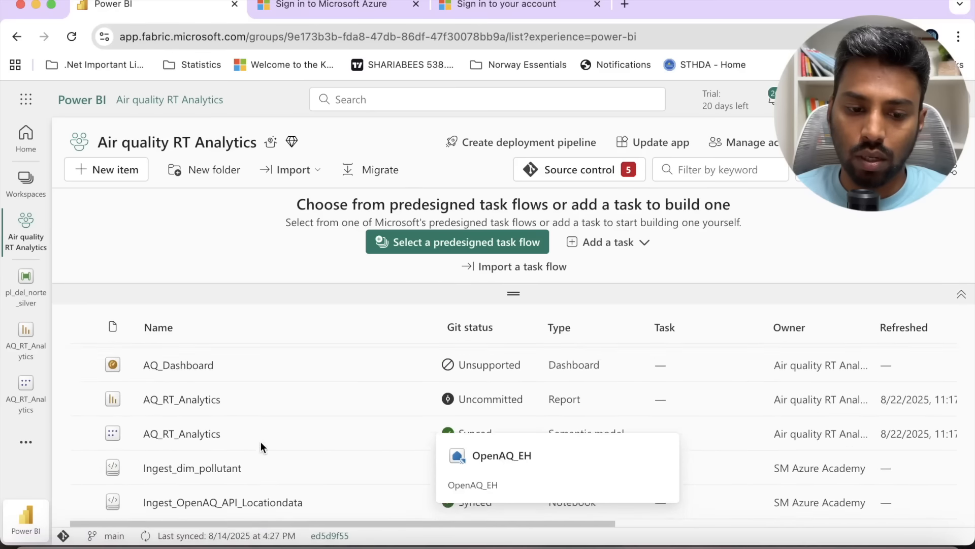
scroll(260, 441, up, 1)
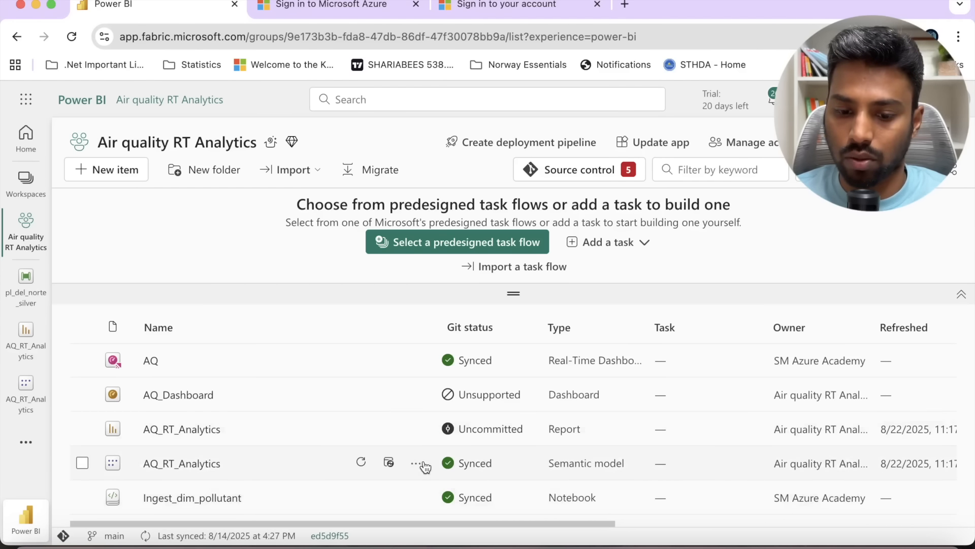
click(416, 464)
scroll(485, 530, down, 5)
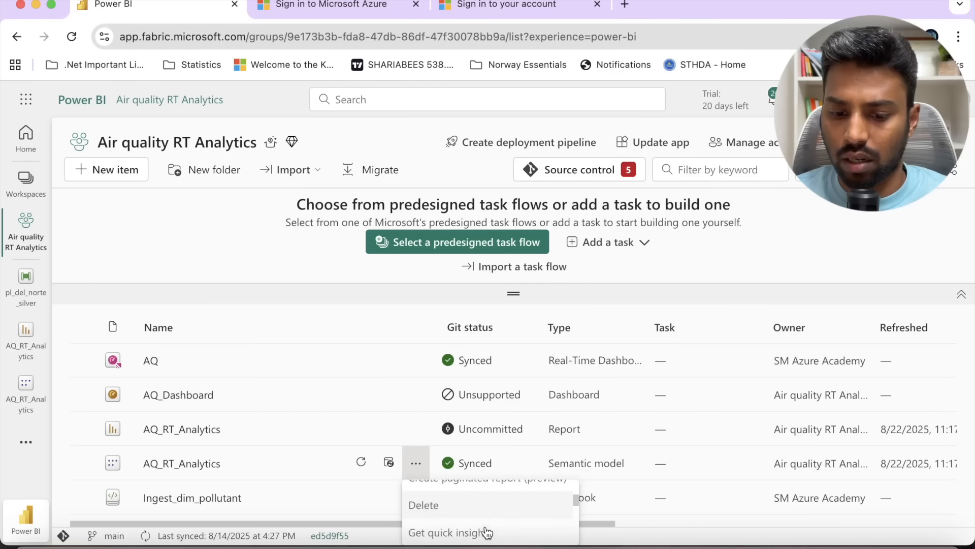
scroll(486, 532, down, 4)
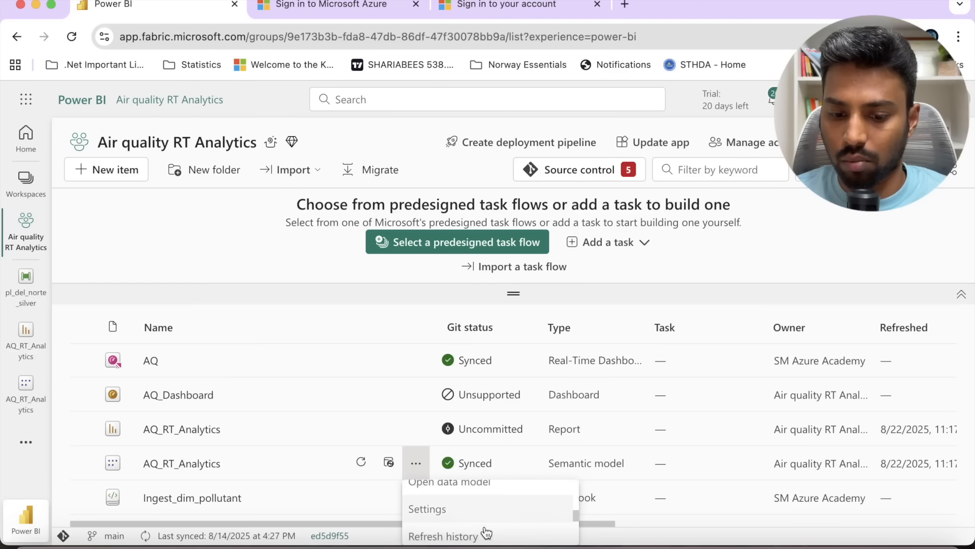
click(478, 511)
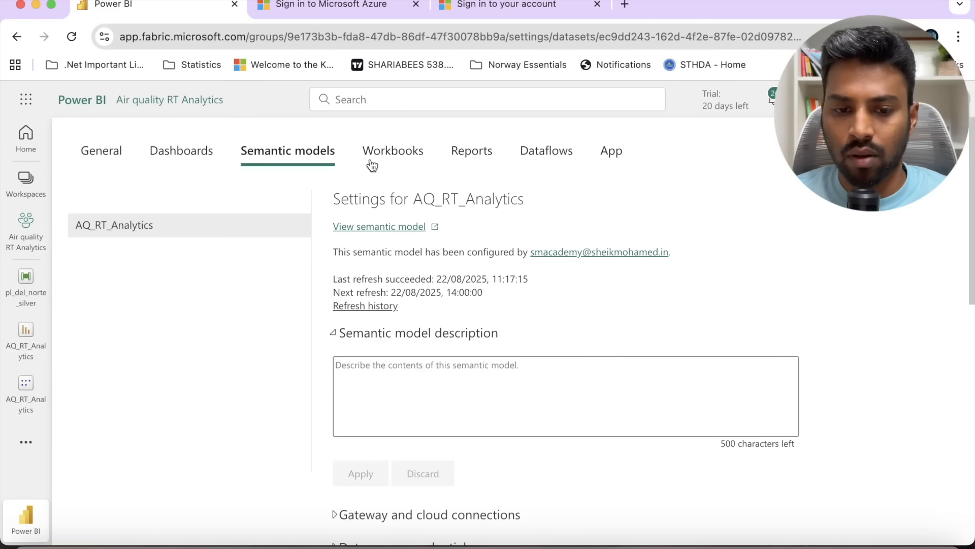
Step: Expand the semantic model's Refresh settings and review the time zone, refresh frequency, scheduled time and failure notification options
scroll(441, 281, down, 5)
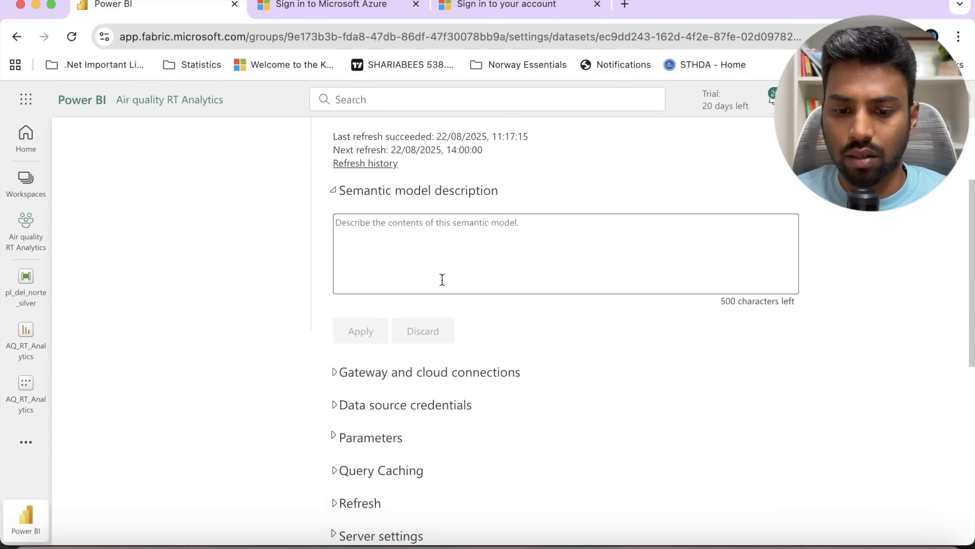
scroll(442, 279, down, 1)
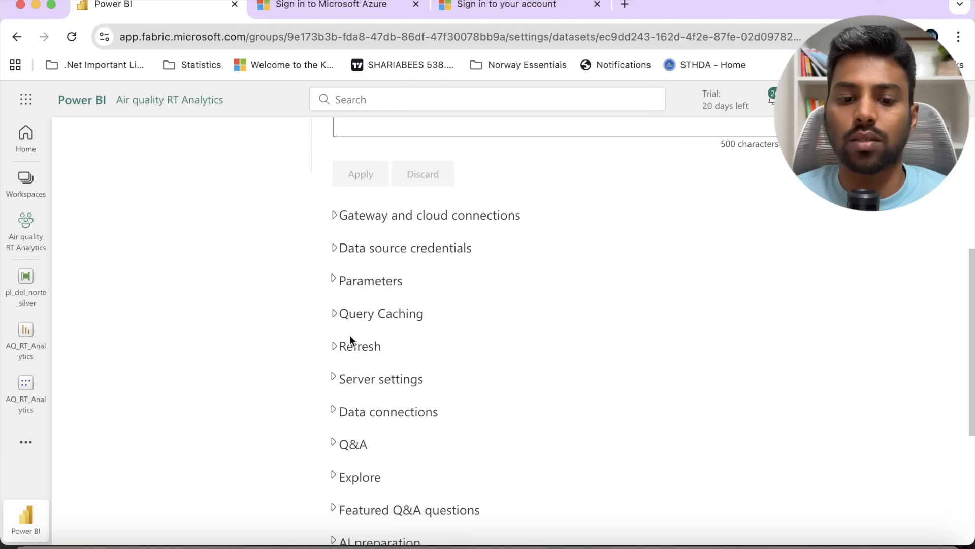
click(336, 347)
scroll(495, 358, down, 2)
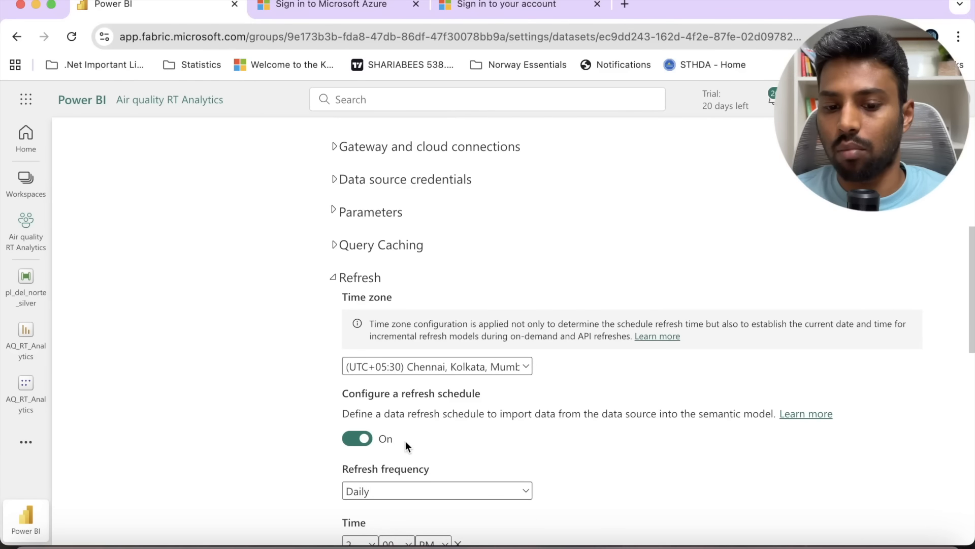
scroll(410, 436, down, 2)
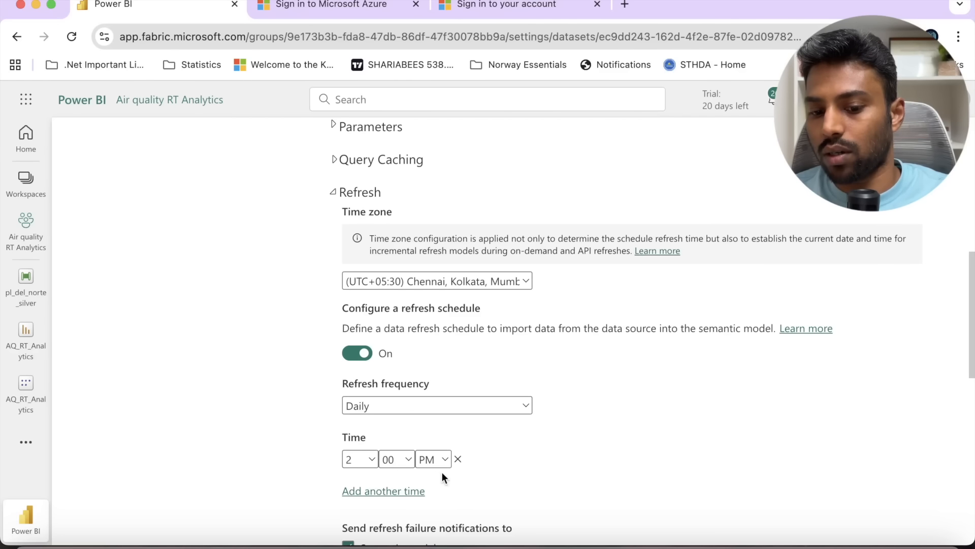
scroll(442, 475, down, 3)
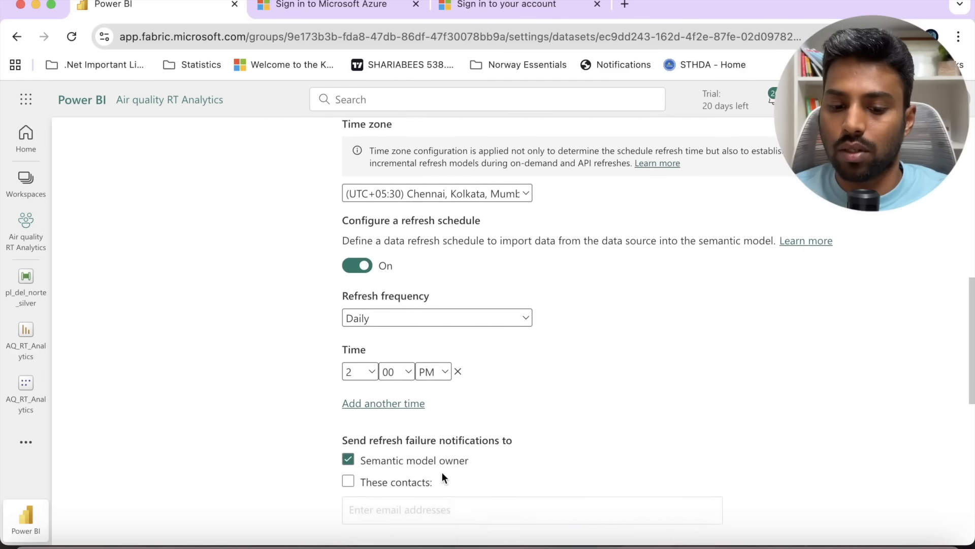
scroll(541, 348, up, 10)
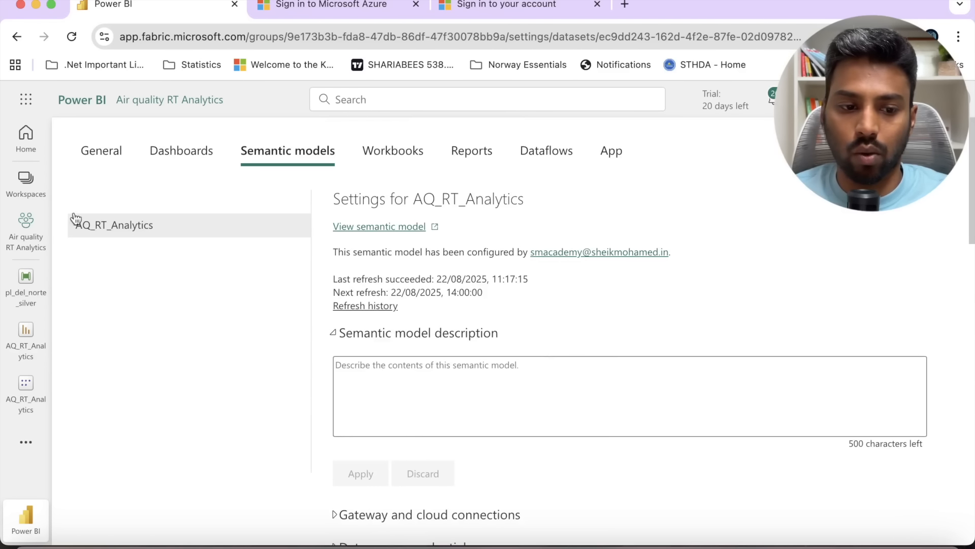
Step: Return to the Air quality RT Analytics workspace, look through its items and locate the AQ_RT_Analytics semantic model
click(26, 246)
scroll(358, 382, down, 3)
scroll(362, 385, down, 2)
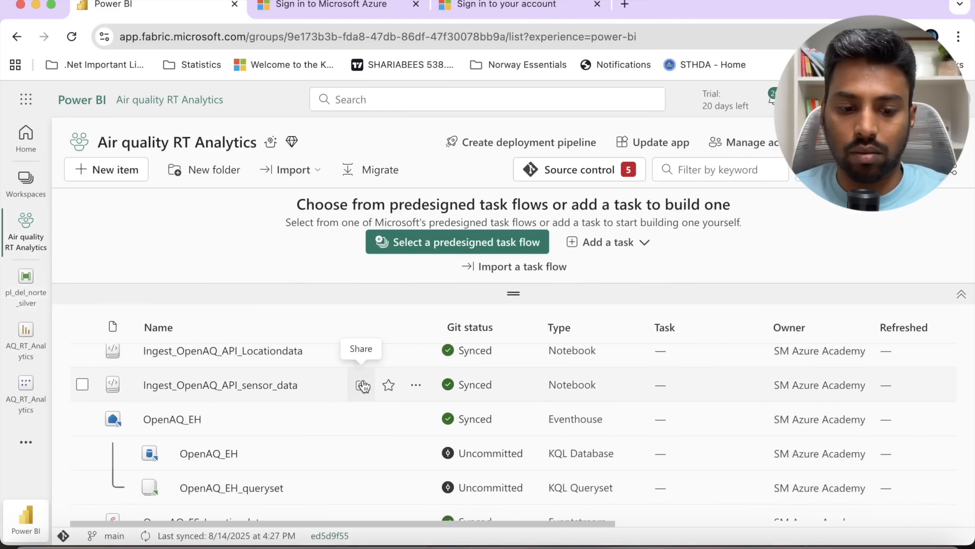
scroll(364, 386, up, 2)
scroll(365, 386, up, 3)
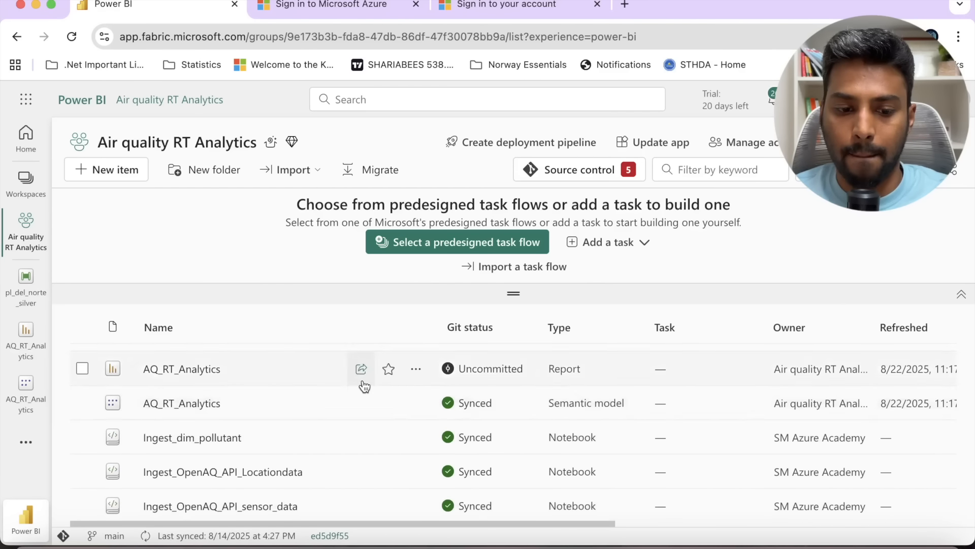
scroll(364, 386, down, 4)
scroll(364, 386, down, 3)
scroll(365, 386, up, 5)
scroll(365, 386, up, 2)
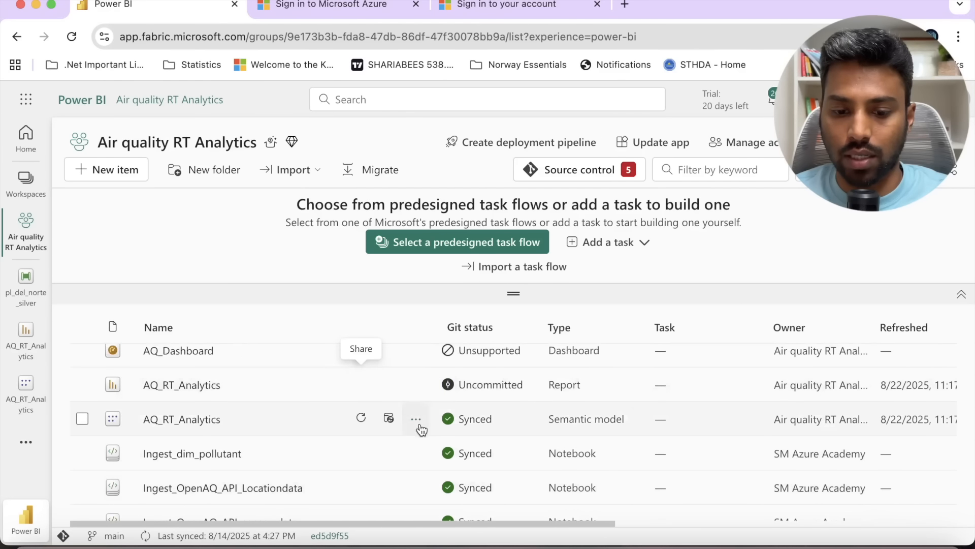
Step: Open the refresh history of the AQ_RT_Analytics semantic model, examine its scheduled runs down to the oldest entries, and close the history
click(416, 418)
scroll(467, 482, down, 5)
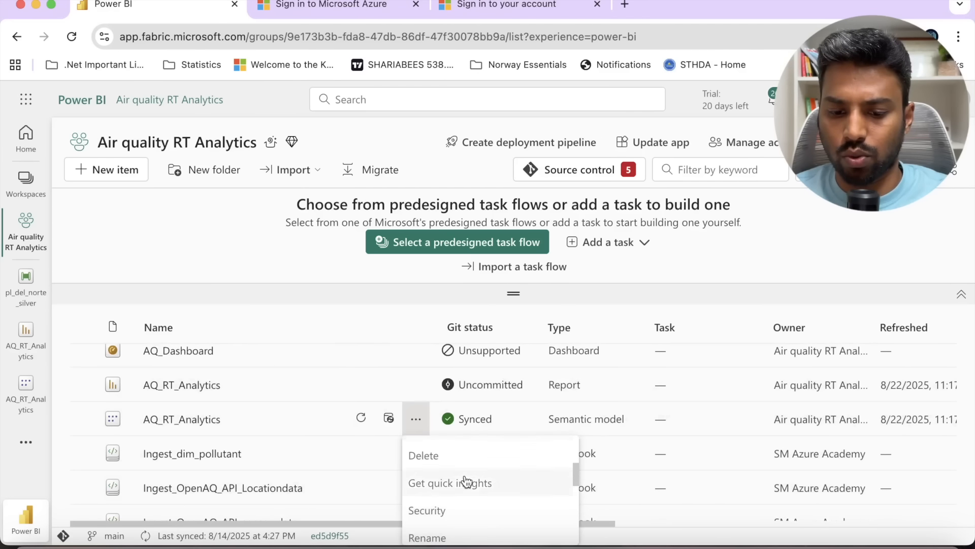
scroll(466, 481, down, 2)
click(464, 481)
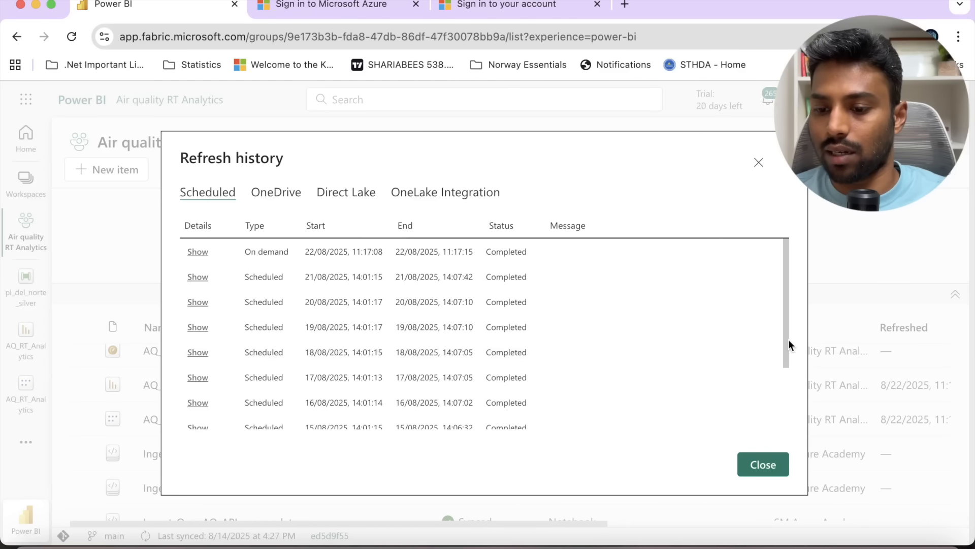
drag(785, 338, 784, 438)
click(767, 472)
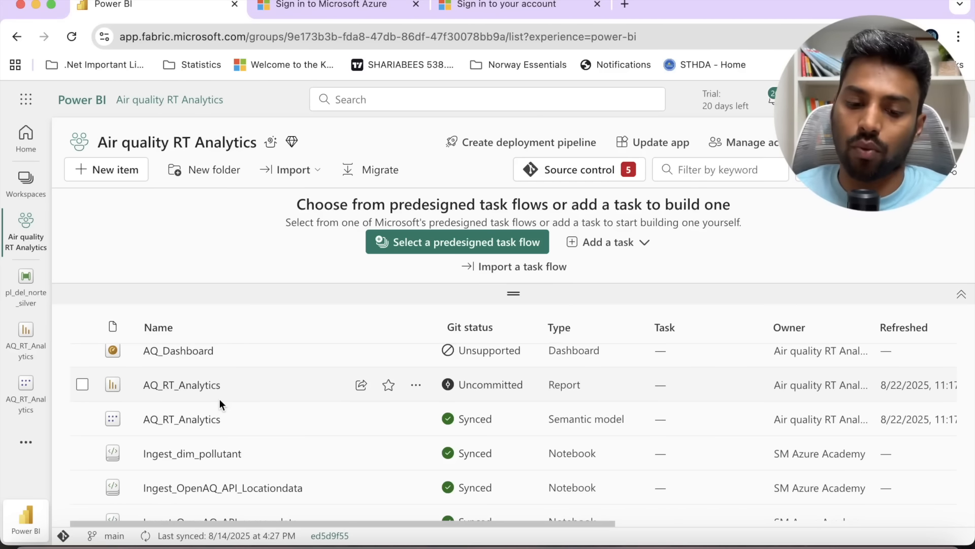
scroll(664, 434, up, 1)
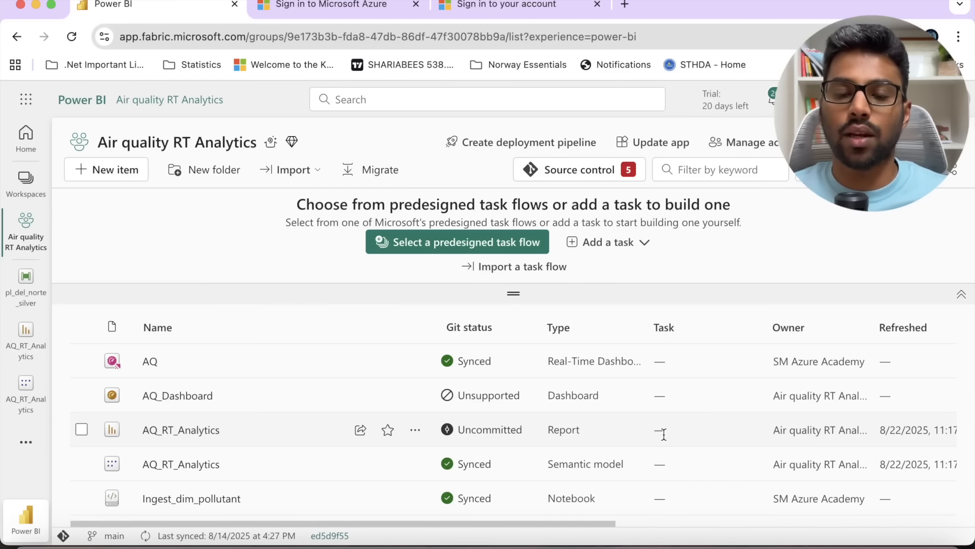